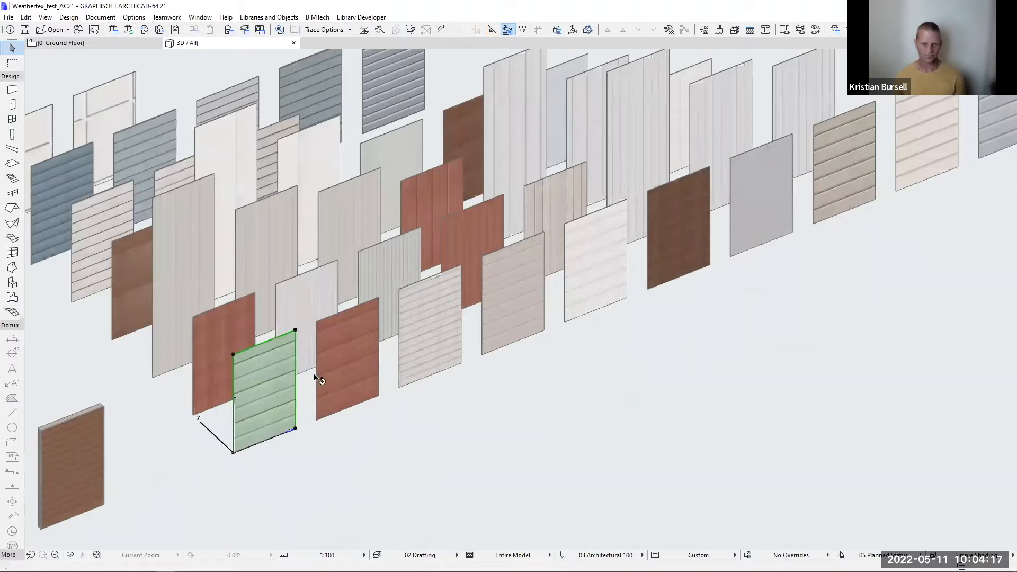
- Review the override surface choices in the selected wall's settings, keeping Weathertex_Selflok_Colonial300mmSmooth, and close the settings
key("ctrl+t")
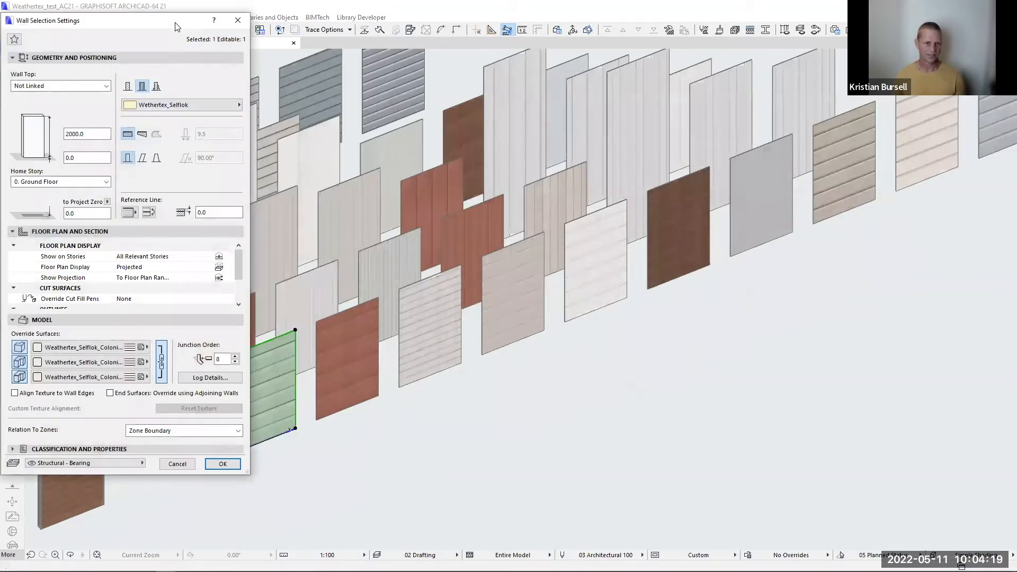
left_click_drag(175, 22, 330, 16)
left_click(251, 345)
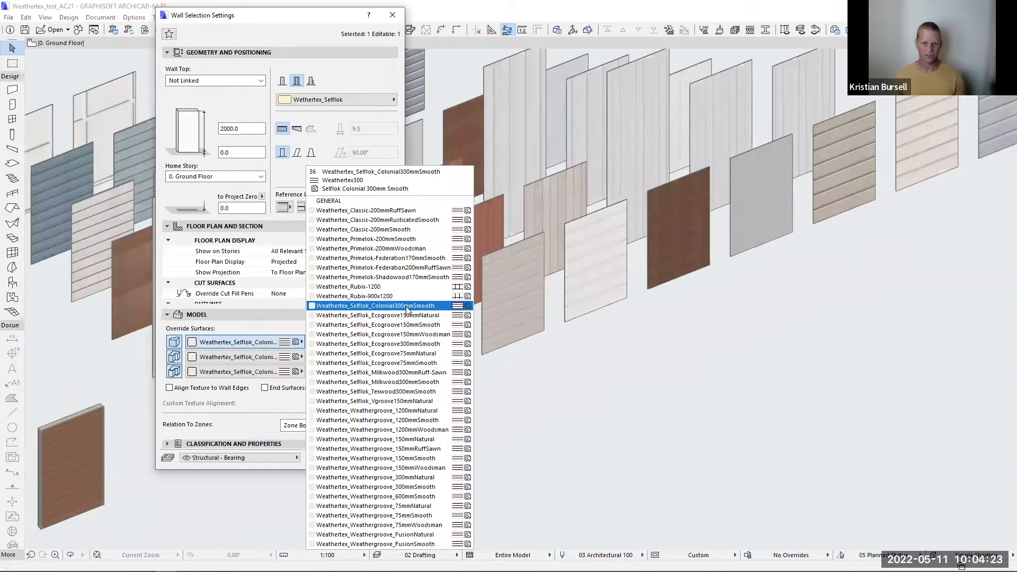
left_click(586, 395)
left_click(386, 455)
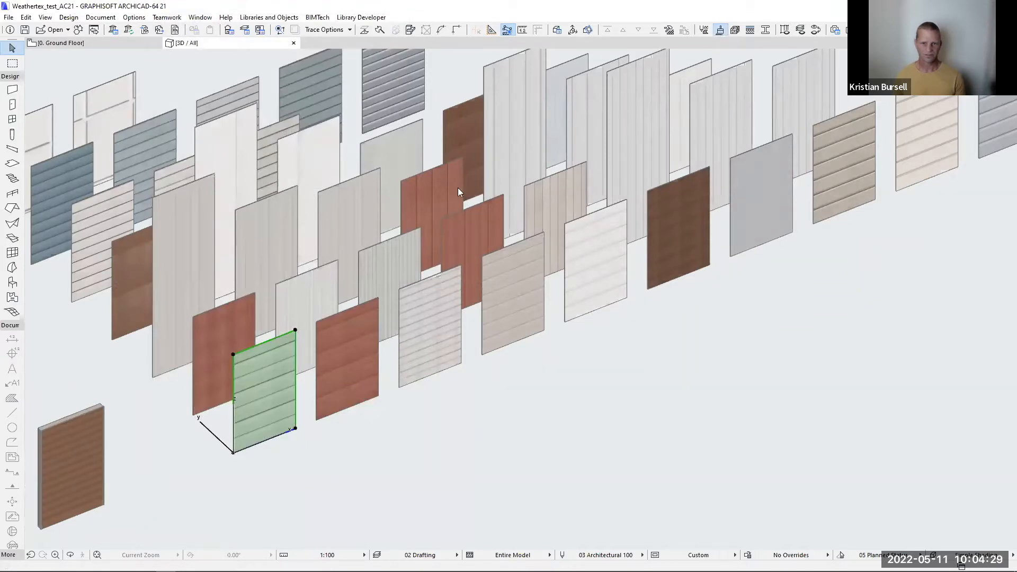
- Browse the project's surface list from Weathertex_Selflok_Colonial300mmSmooth and display the settings of Weathertex_Selflok_Vgroove150mmNatural
left_click(659, 32)
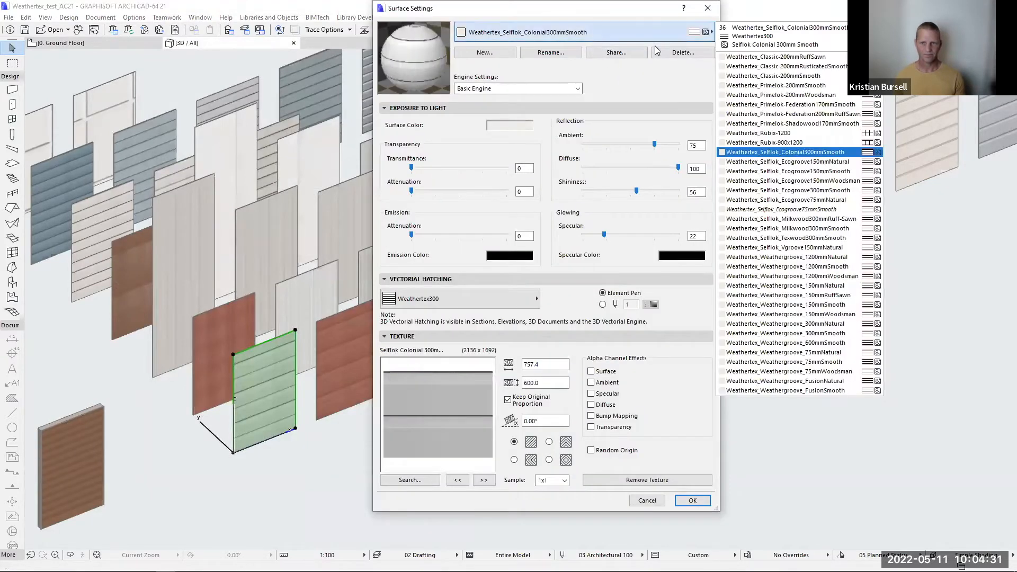
left_click(812, 152)
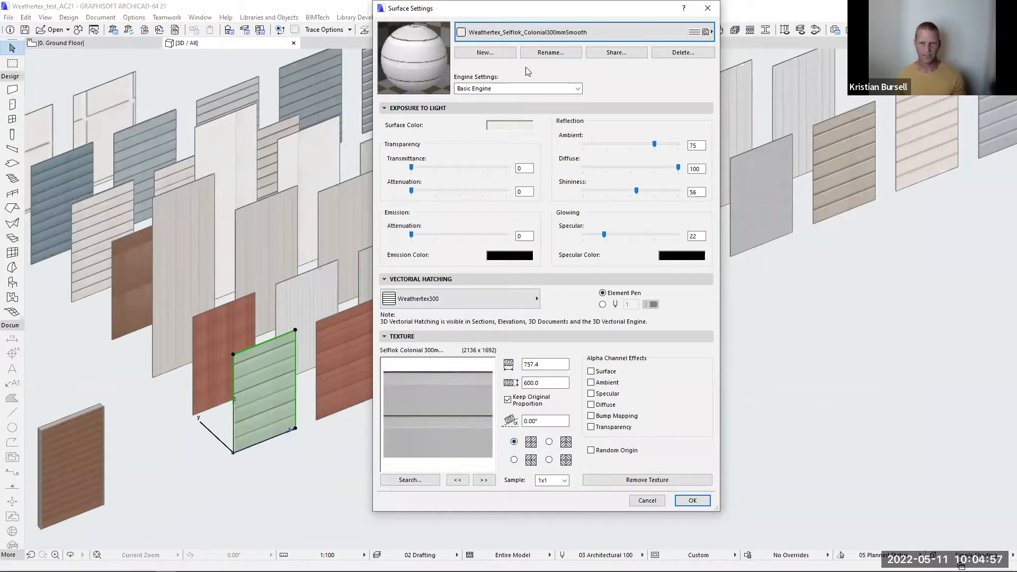
left_click(560, 41)
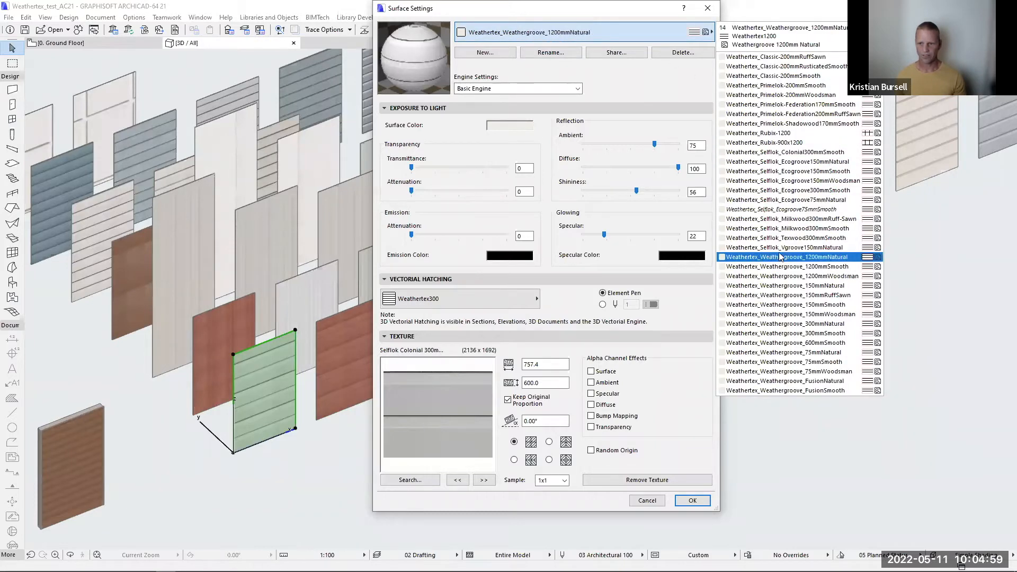
left_click(829, 249)
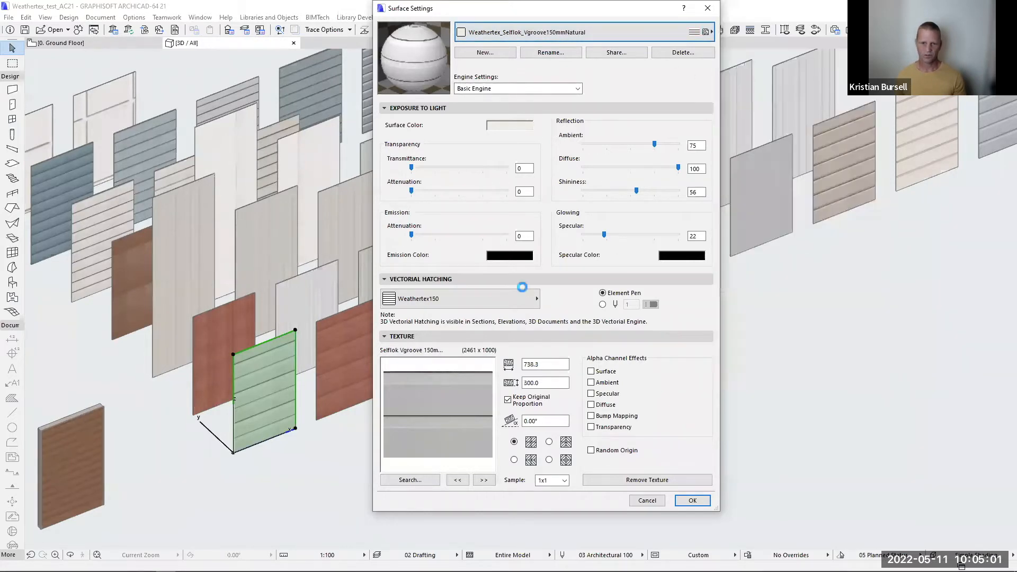
- Review the vectorial hatching choices for the Vgroove 150 mm surface, keep Weathertex150, and close the surface settings
left_click(453, 299)
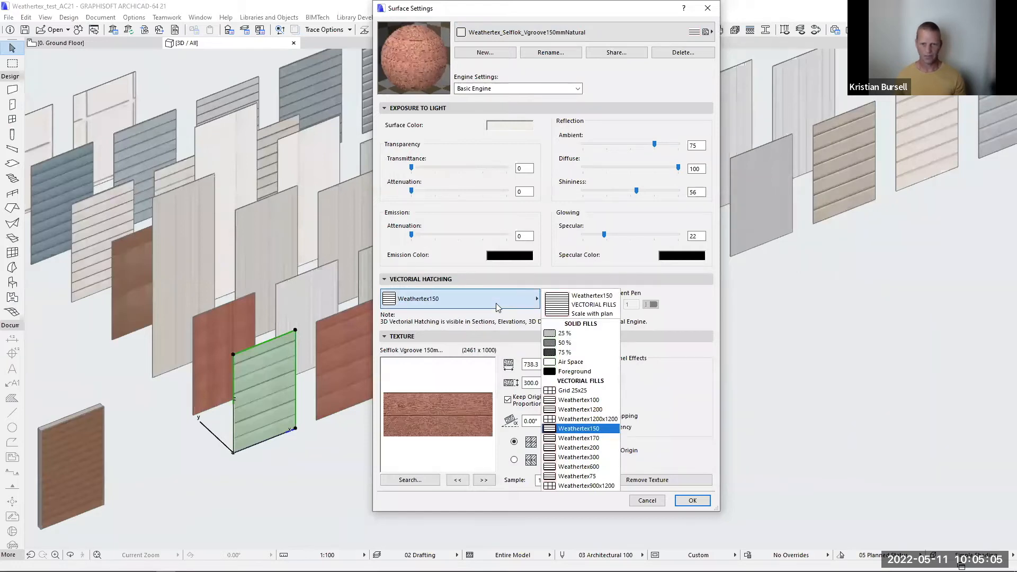
left_click(688, 299)
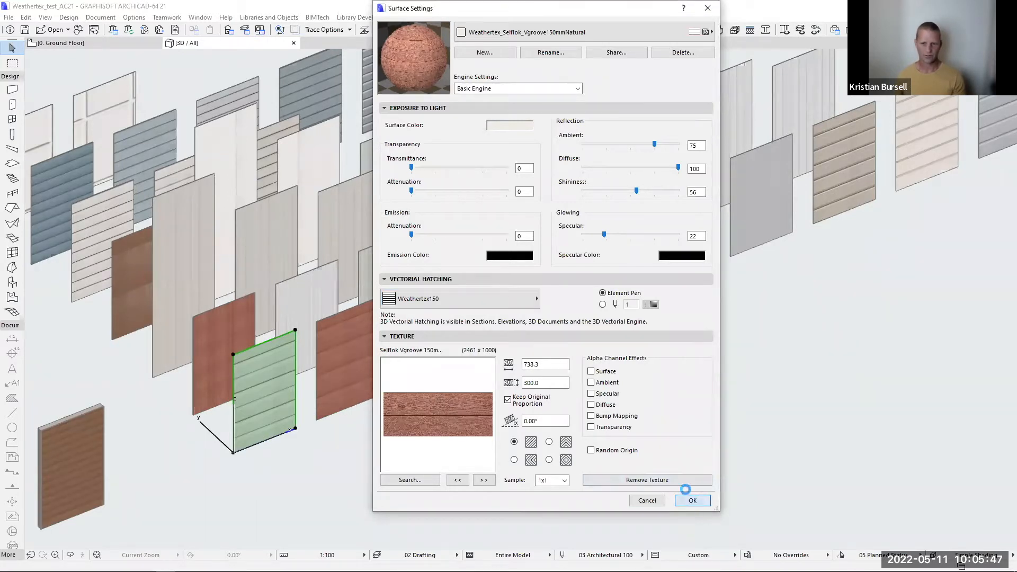
left_click(693, 501)
- Examine the full layout of thin textured cladding samples and the neighbouring group of thick profiled wall samples in 3D
scroll(482, 231, "down", 1)
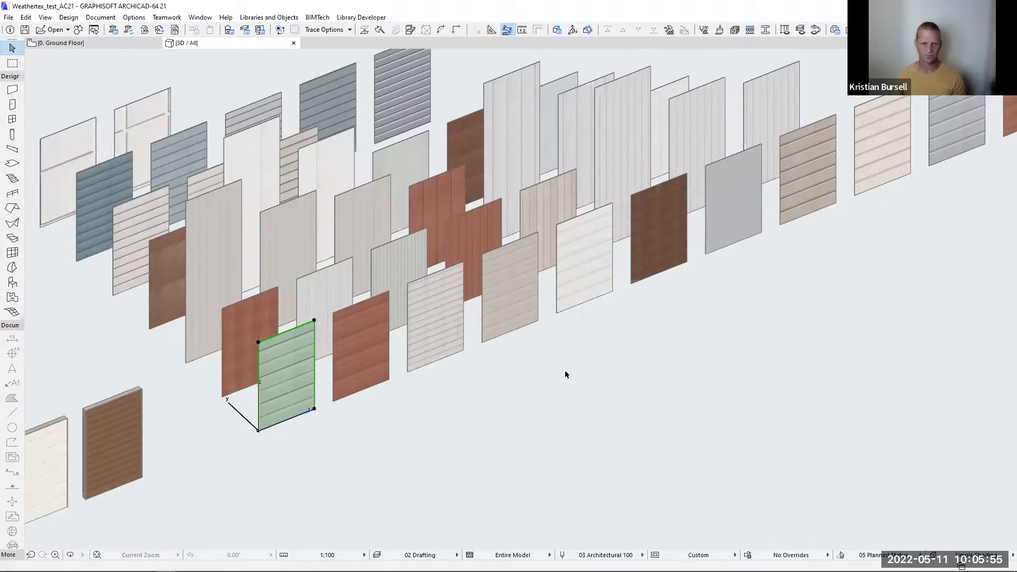
scroll(594, 373, "down", 2)
middle_click_drag(579, 412, 421, 134)
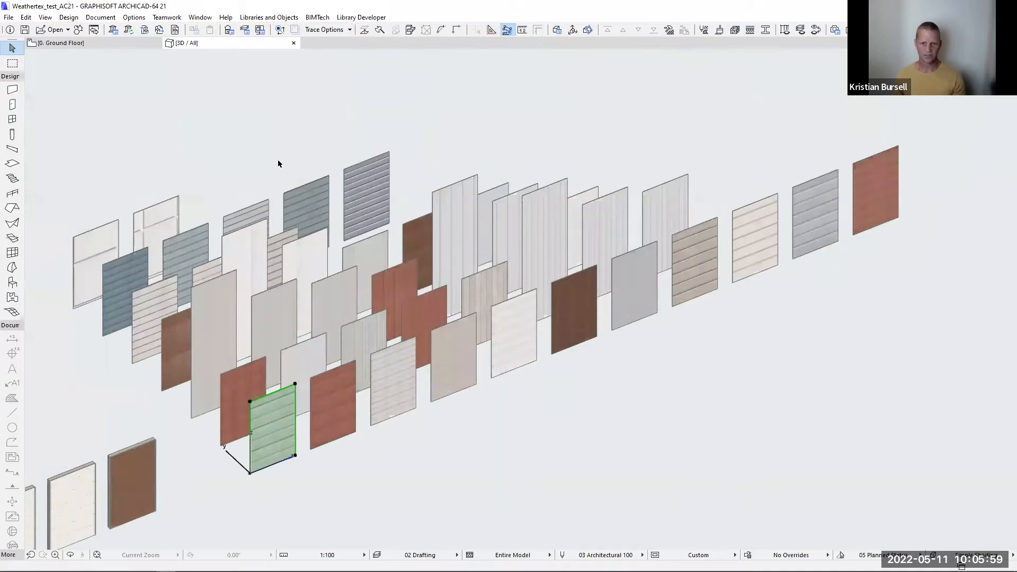
middle_click_drag(418, 431, 579, 351)
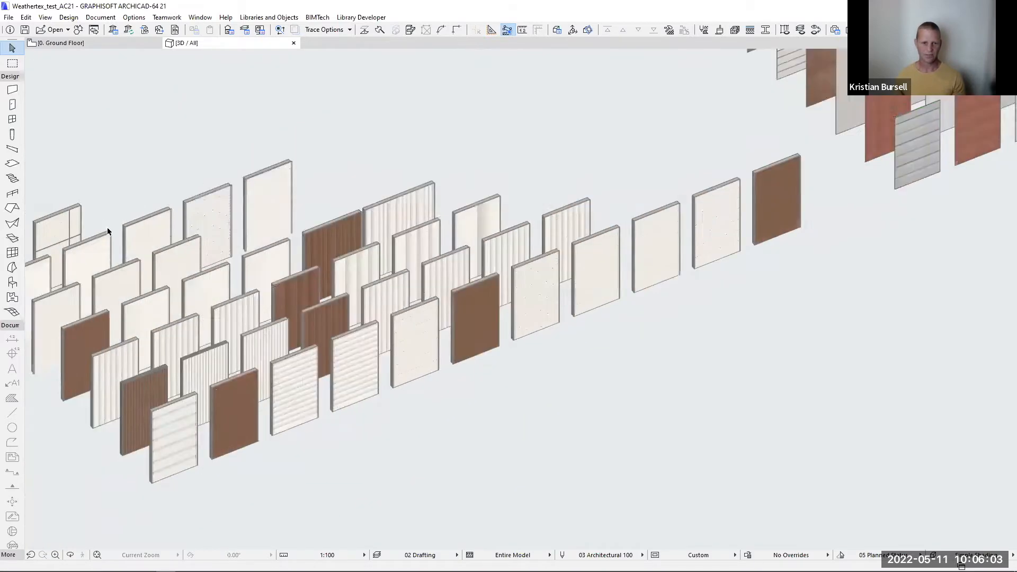
middle_click_drag(664, 304, 665, 370)
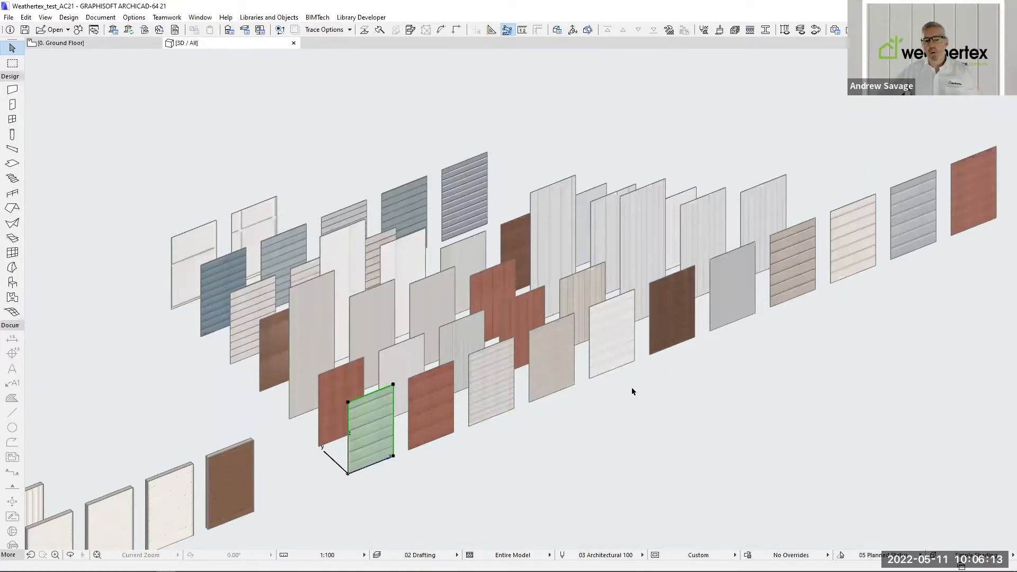
middle_click_drag(522, 395, 560, 348)
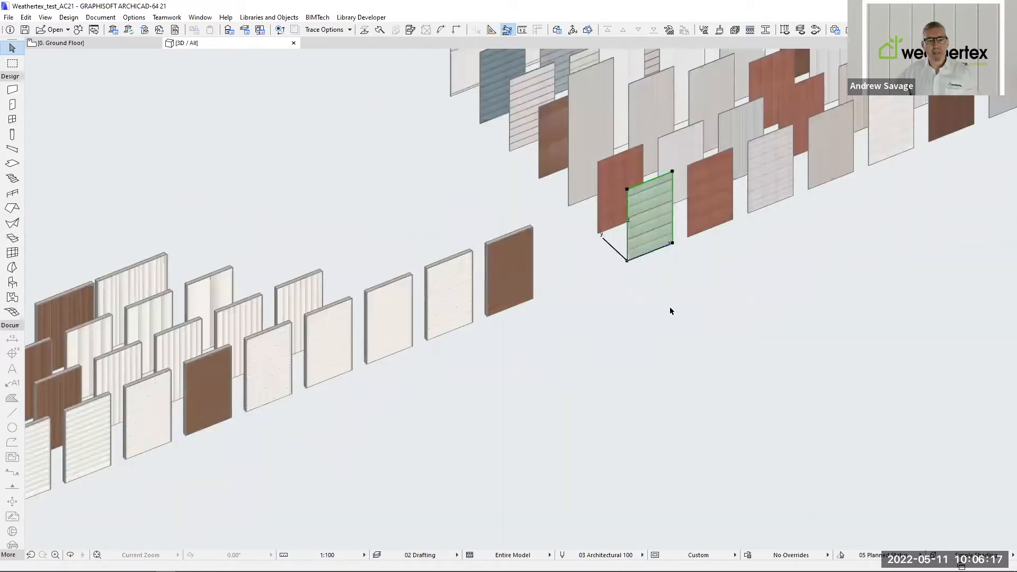
middle_click_drag(549, 359, 562, 313)
middle_click_drag(428, 424, 492, 389)
middle_click_drag(385, 284, 427, 304)
- Examine the modelled groove profiles and layered edges of the vertical-grooved composite wall samples up close
scroll(460, 317, "up", 5)
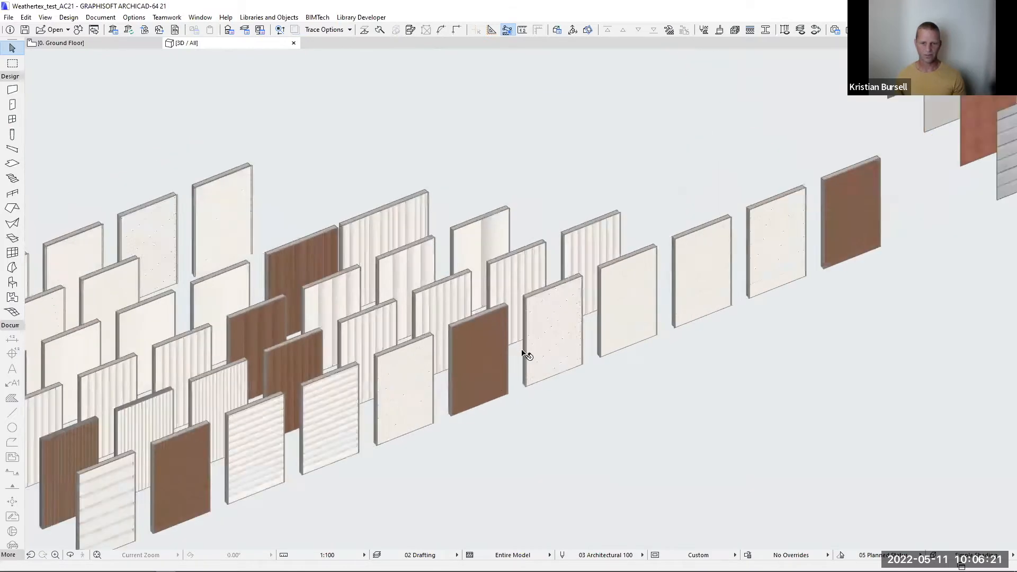
scroll(485, 349, "up", 4)
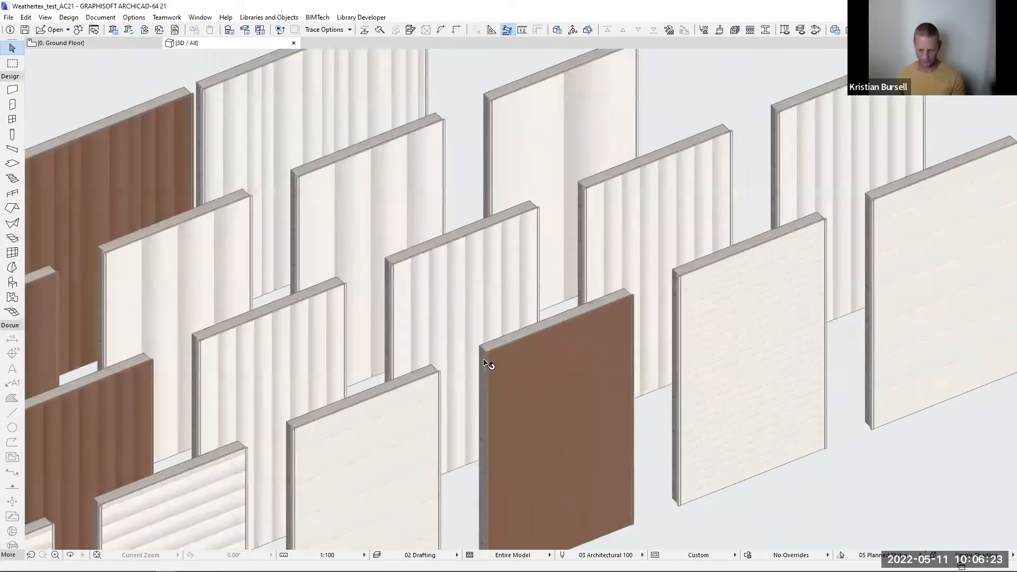
scroll(698, 441, "up", 6)
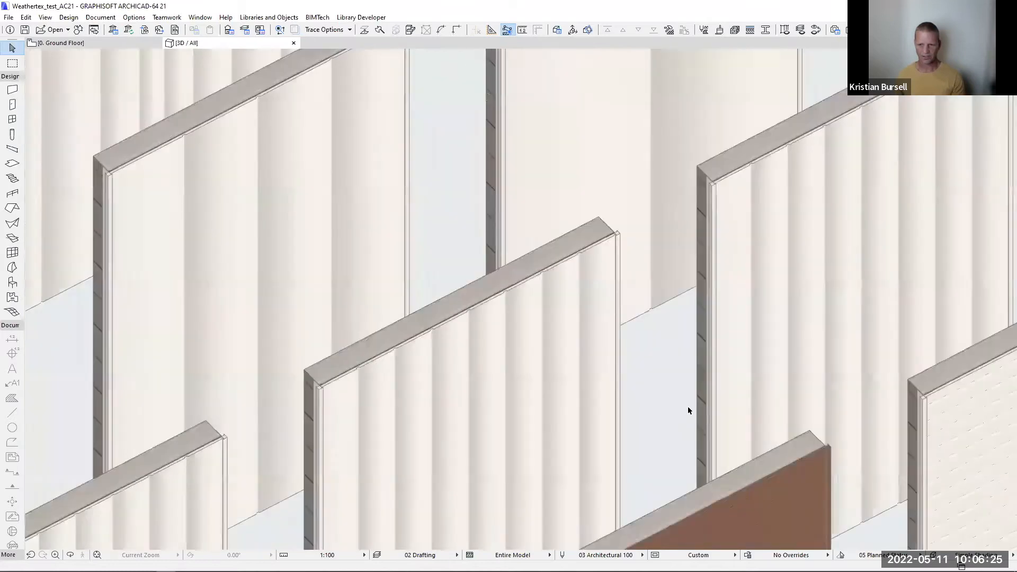
scroll(637, 376, "up", 4)
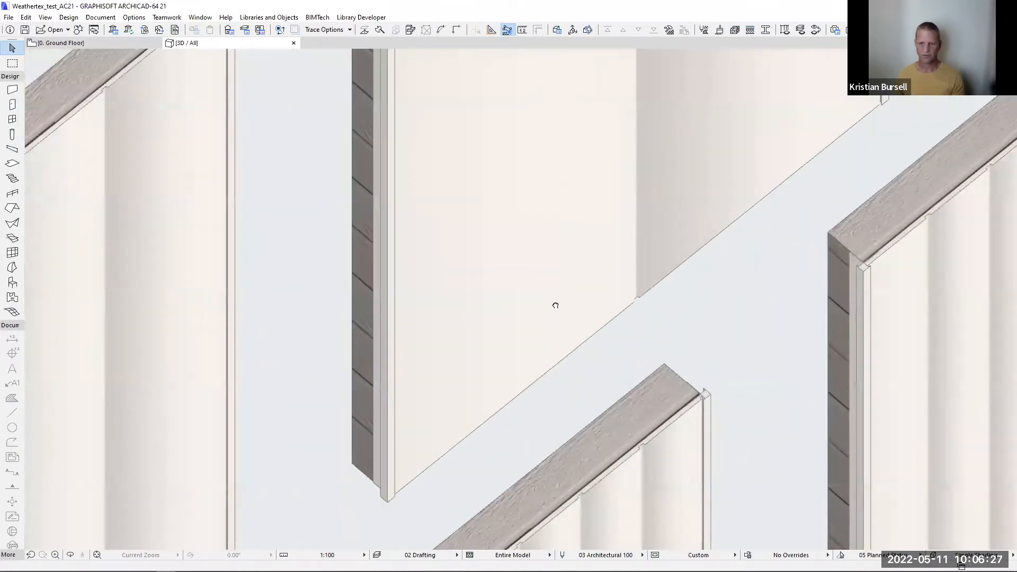
scroll(325, 289, "up", 3)
middle_click_drag(429, 268, 538, 232)
scroll(614, 244, "down", 1)
scroll(606, 262, "down", 5)
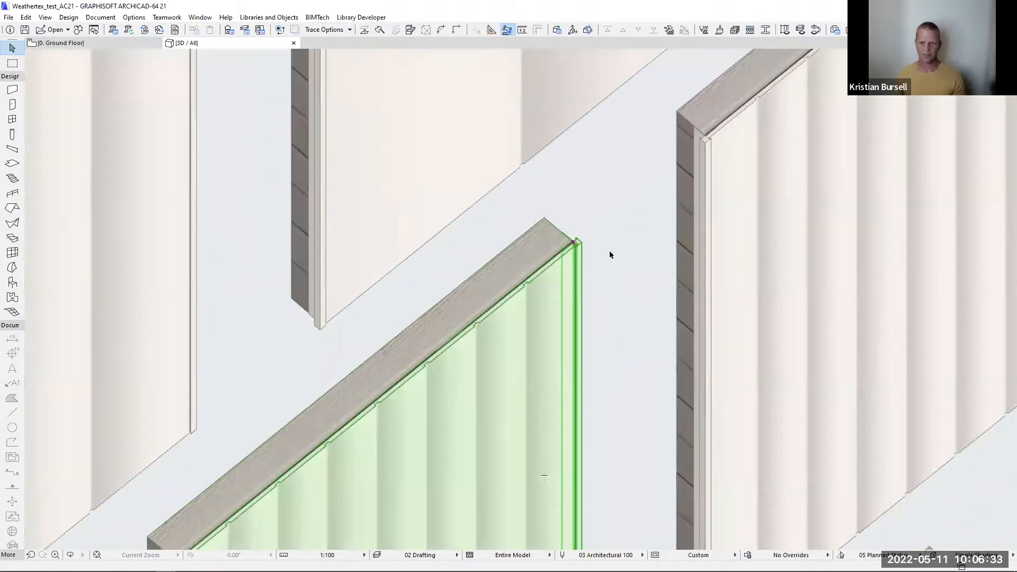
scroll(607, 247, "up", 1)
scroll(604, 258, "down", 3)
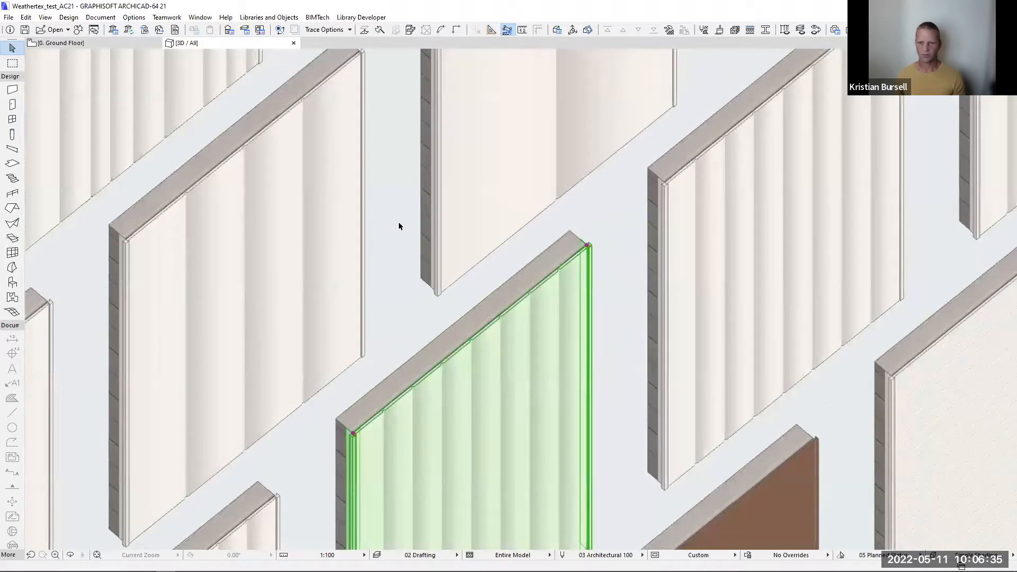
scroll(426, 311, "up", 3)
middle_click_drag(760, 374, 552, 303)
scroll(556, 307, "down", 4)
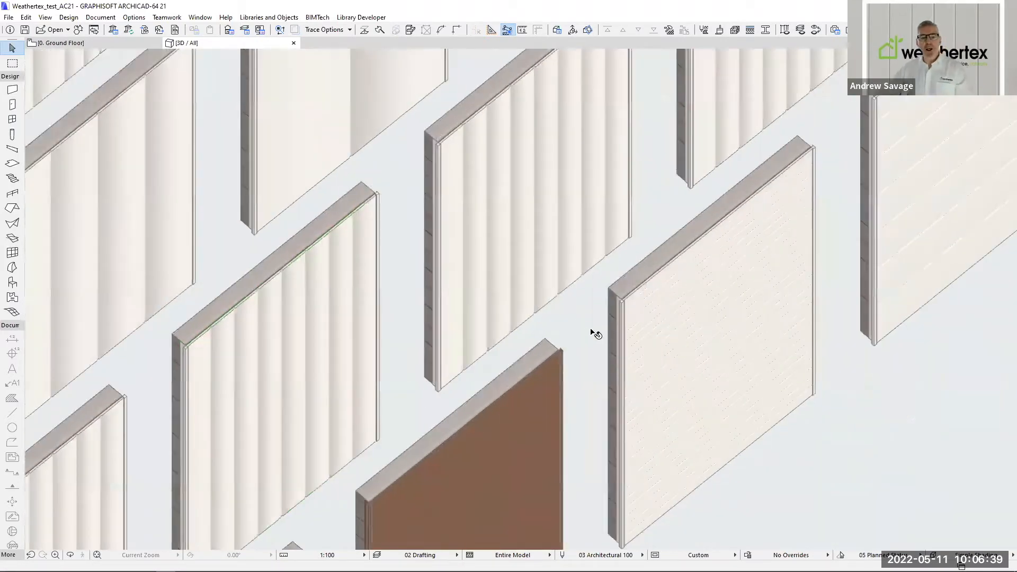
- Compare the profiled wall samples as a group with the textured cladding samples beside them
scroll(575, 299, "down", 3)
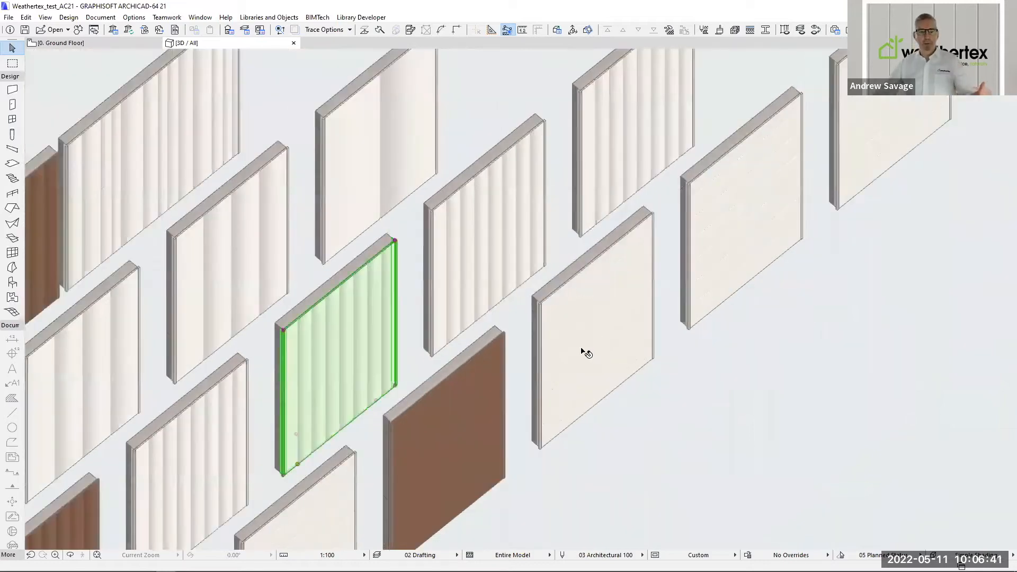
scroll(475, 377, "down", 2)
scroll(659, 324, "down", 3)
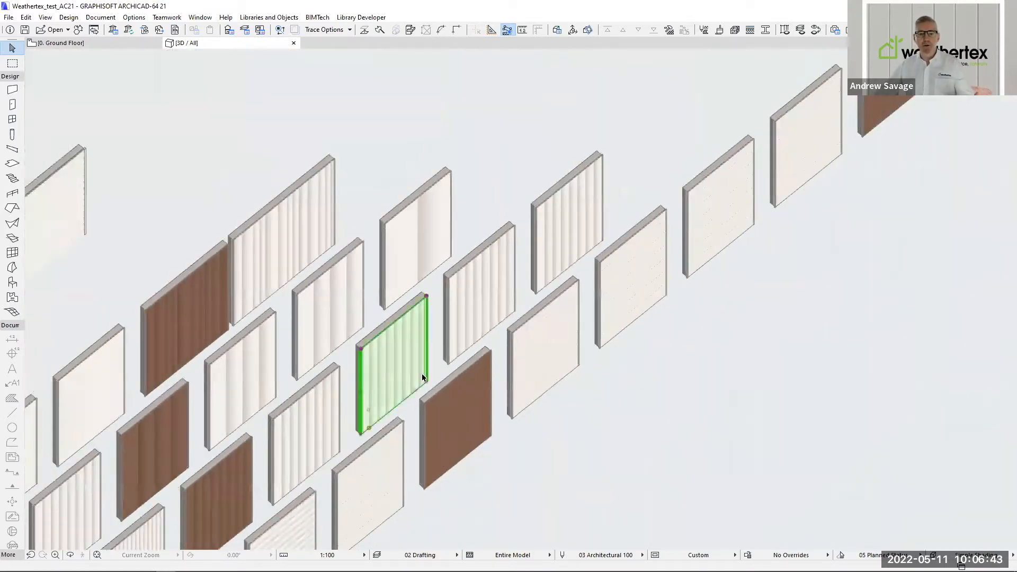
scroll(574, 356, "down", 2)
scroll(574, 357, "down", 5)
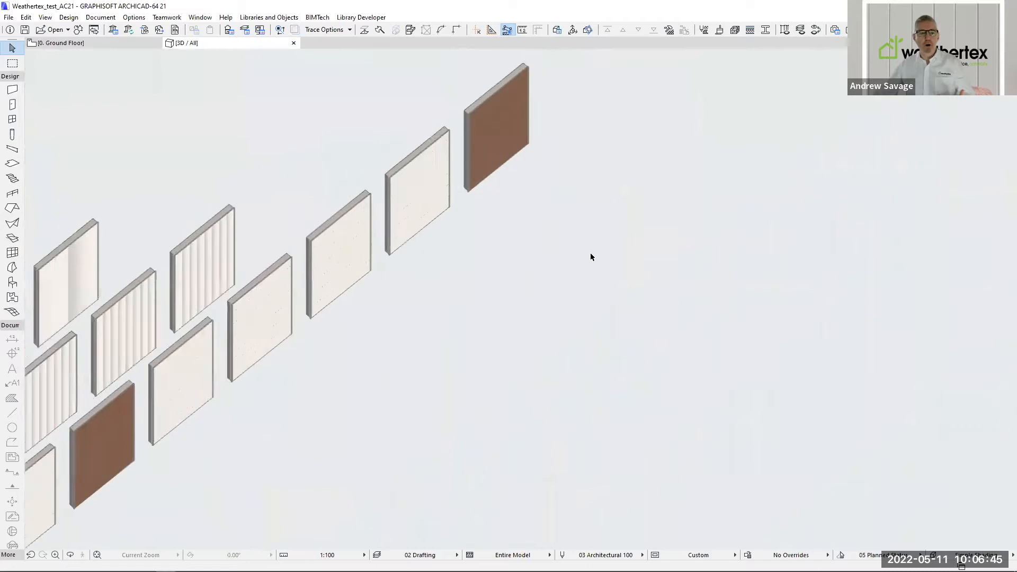
scroll(576, 384, "down", 6)
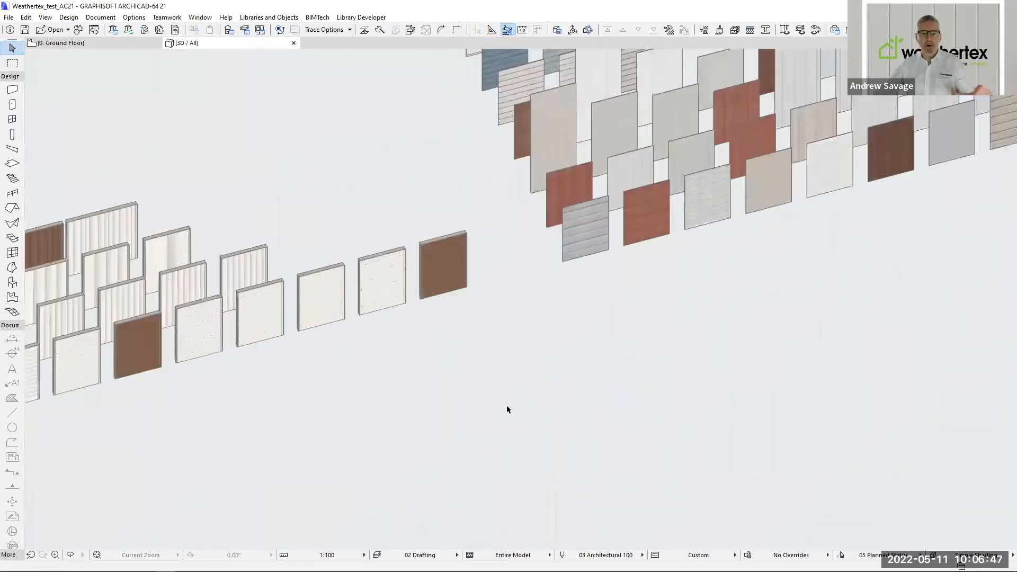
middle_click_drag(497, 441, 491, 443)
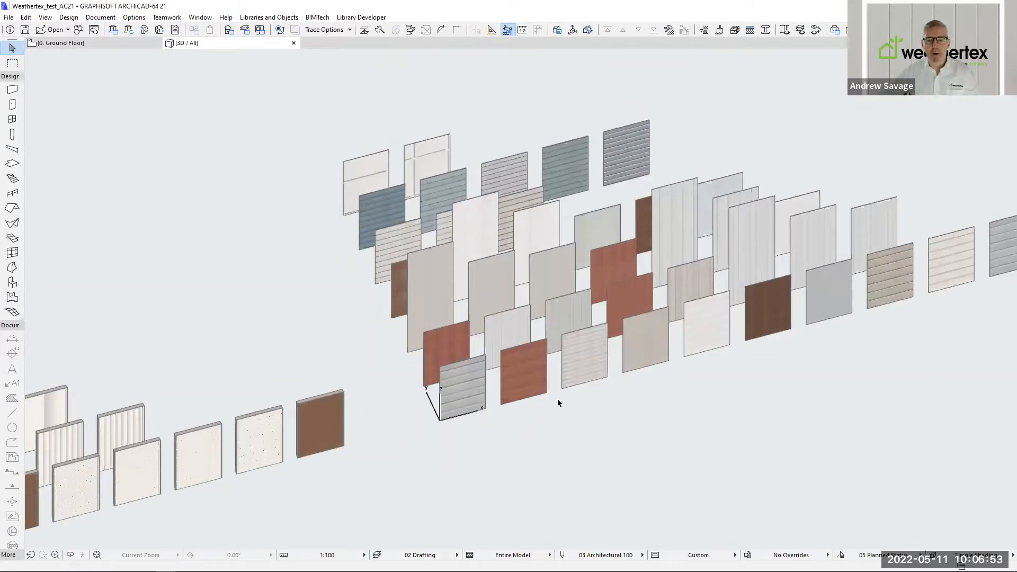
- Review the texture and hatching of the Weathertex_Selflok_Milkwood300mmRuff-Sawn surface, and close the surface settings
middle_click_drag(611, 392, 507, 454)
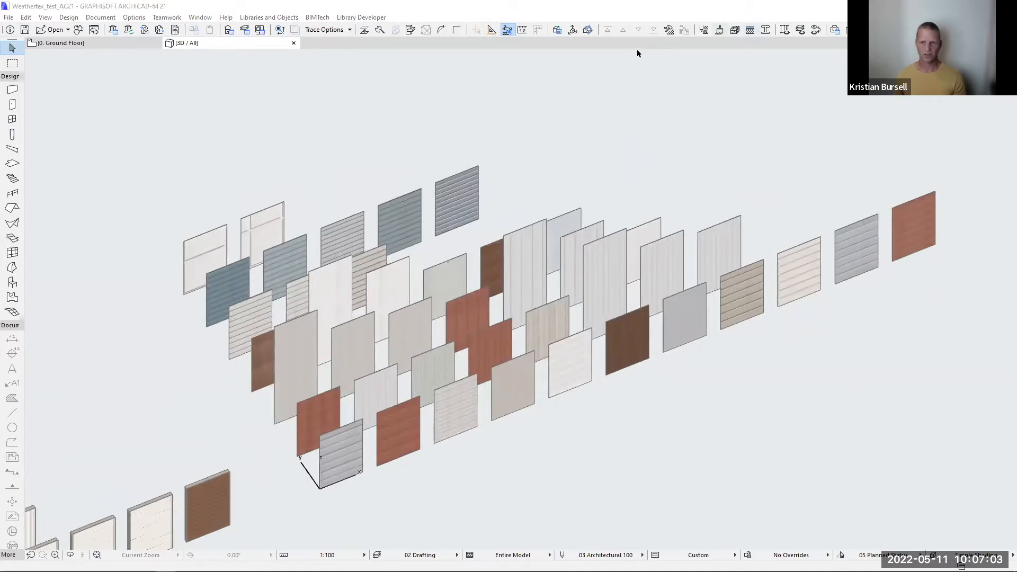
left_click(719, 30)
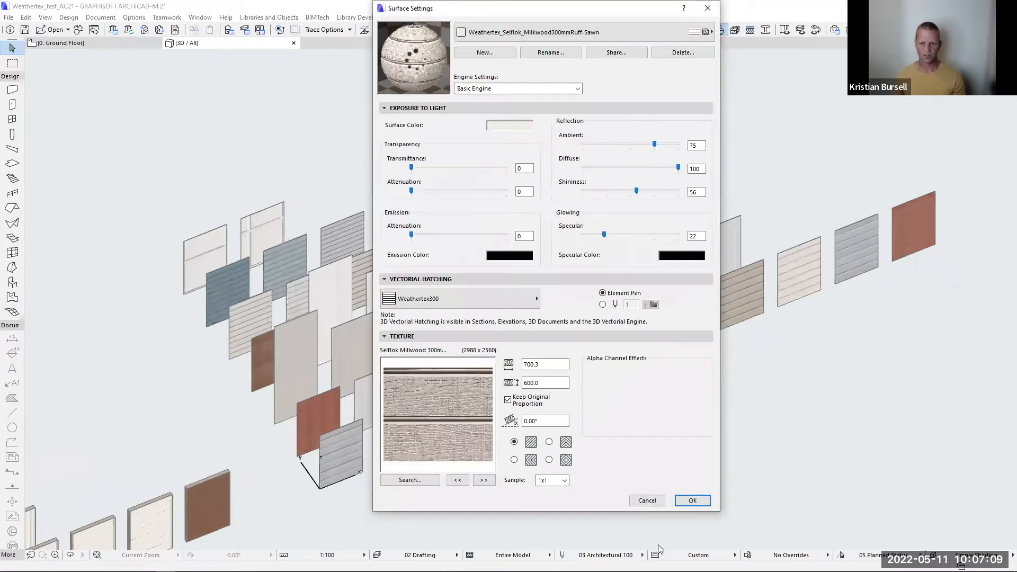
left_click(695, 499)
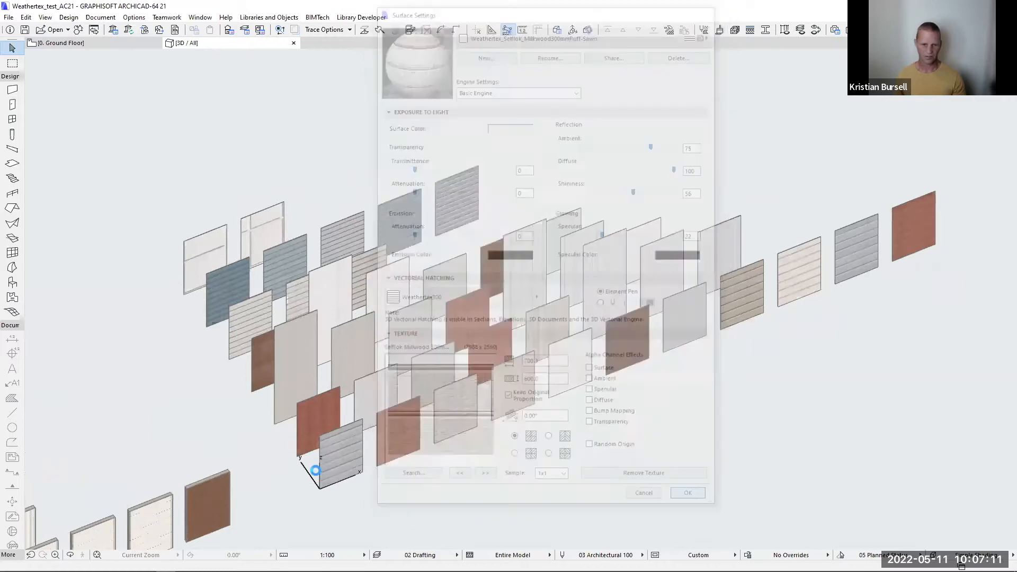
- Examine the textured cladding samples around the model origin, including the wall information of the brown Weathergroove panel
scroll(324, 466, "up", 1)
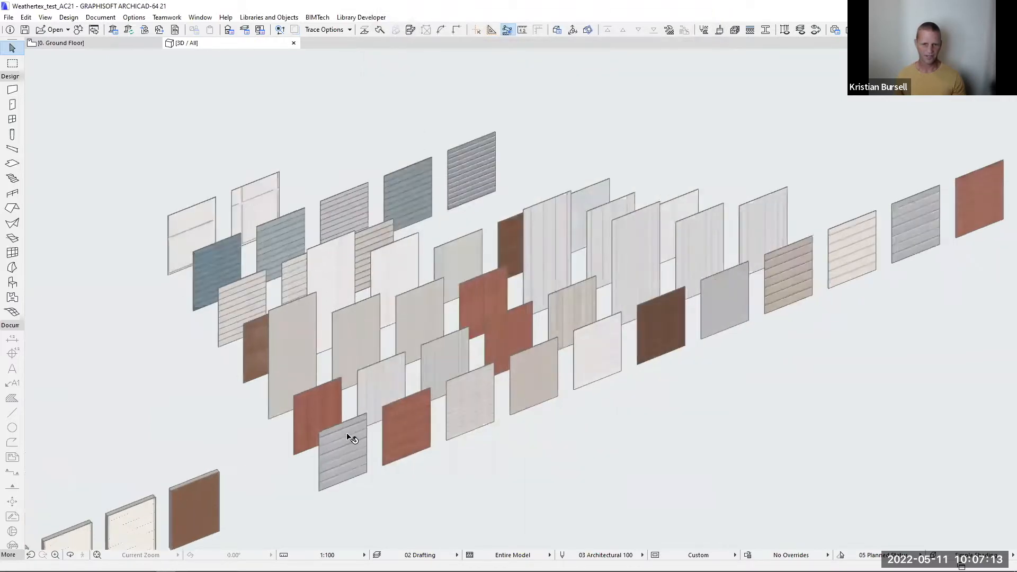
scroll(350, 438, "up", 4)
scroll(349, 439, "up", 2)
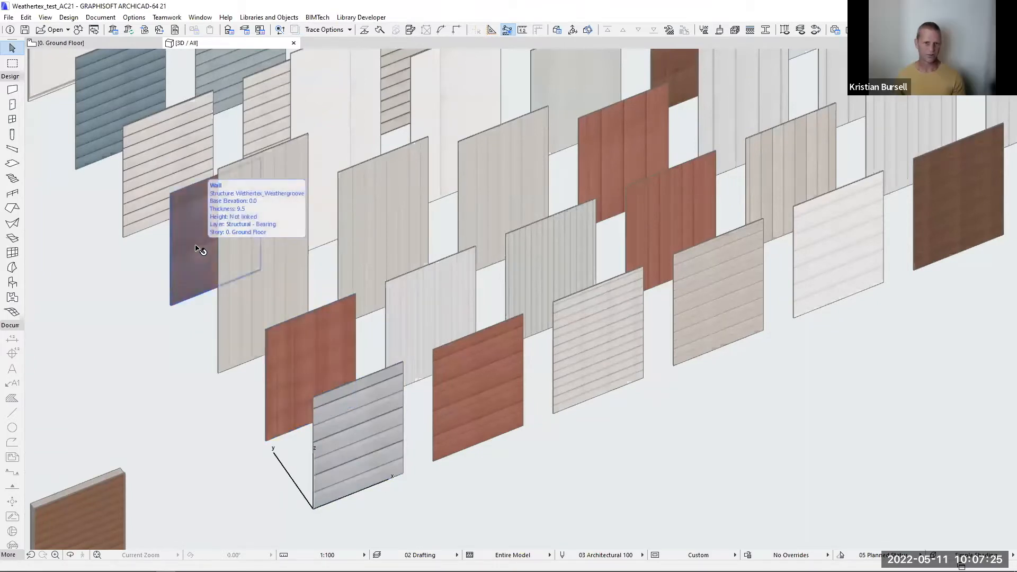
scroll(364, 270, "down", 2)
scroll(270, 301, "down", 3)
middle_click_drag(270, 301, 263, 300)
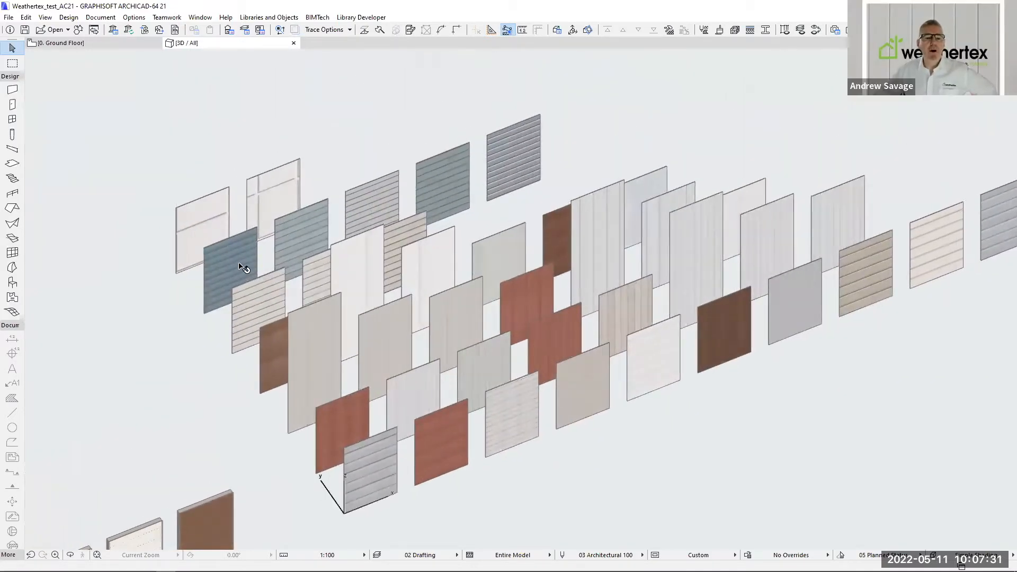
middle_click_drag(263, 324, 293, 242)
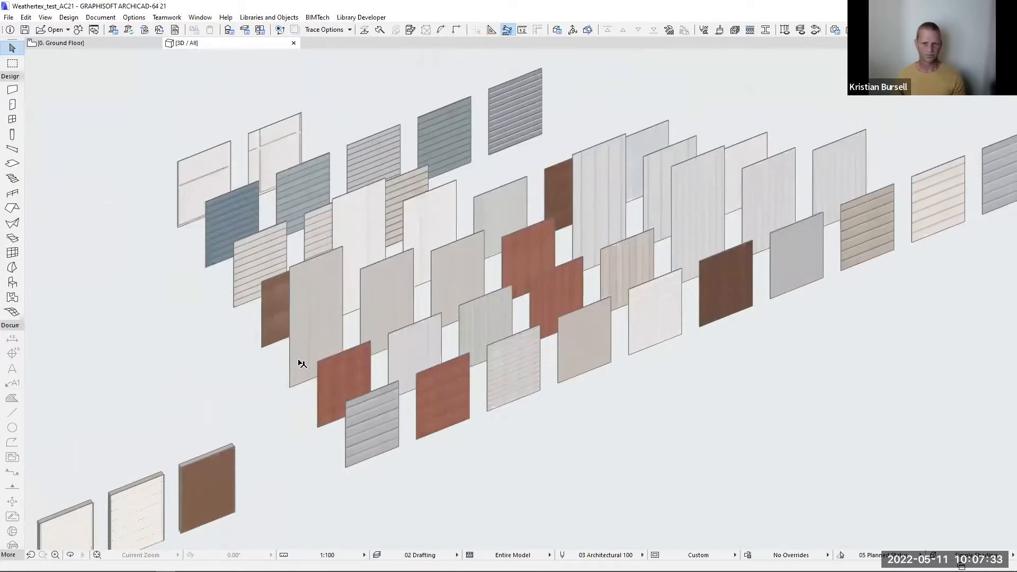
middle_click_drag(366, 457, 343, 464)
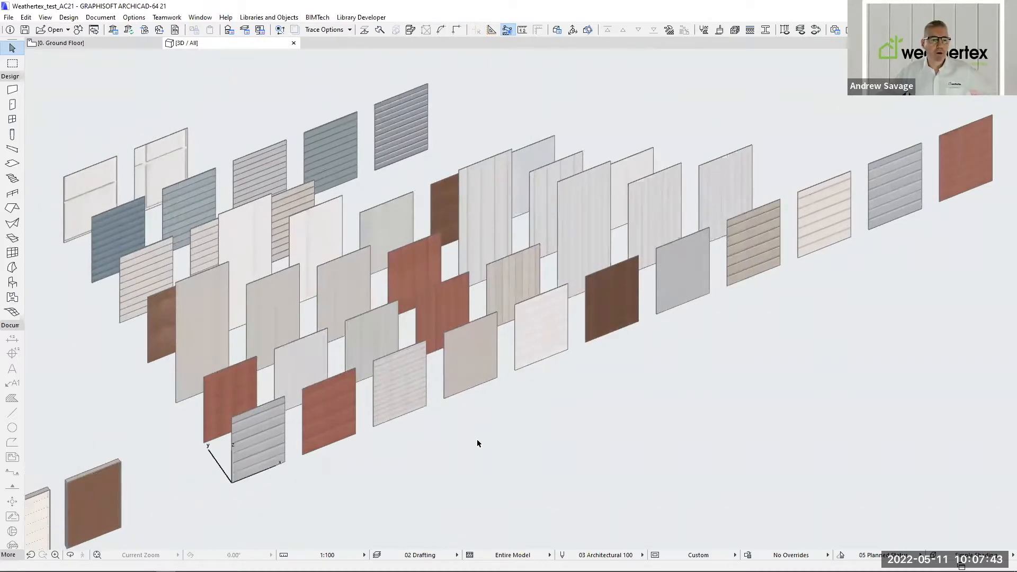
middle_click_drag(435, 461, 507, 408)
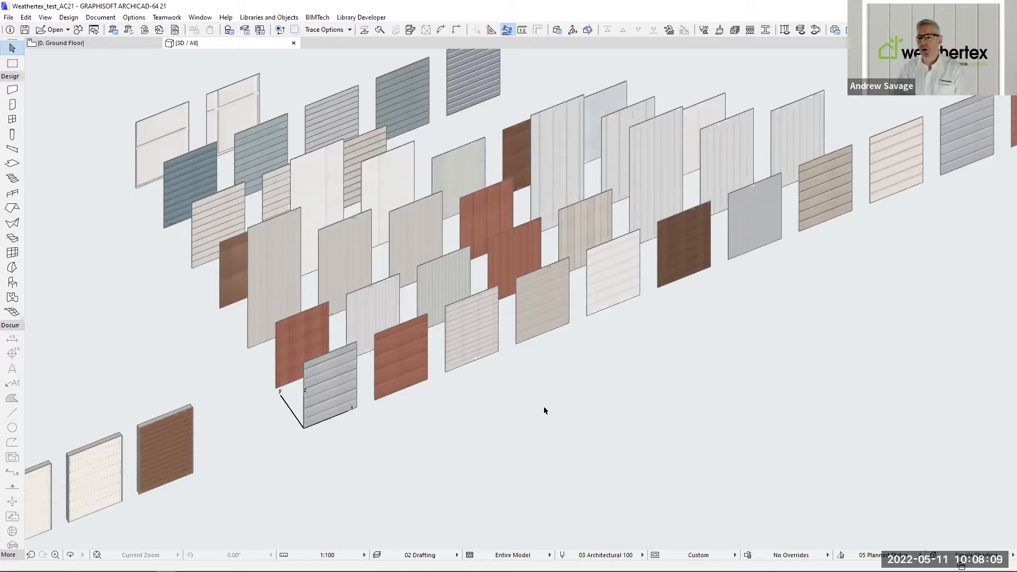
- Examine the modelled composite wall samples, from the whole group to the horizontal and vertical groove profiles up close
middle_click_drag(409, 444, 717, 366)
middle_click_drag(381, 471, 663, 294)
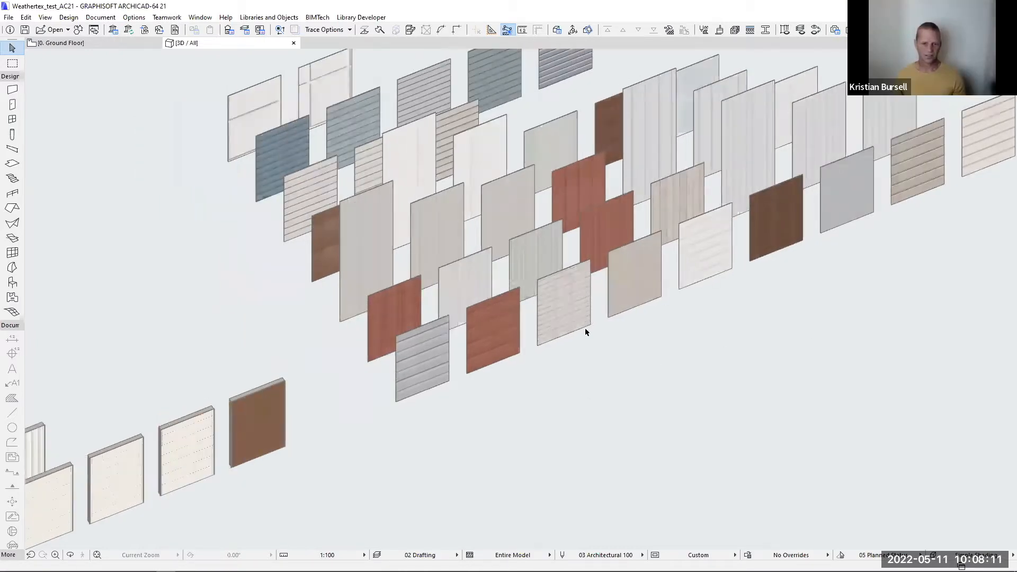
middle_click_drag(355, 410, 661, 227)
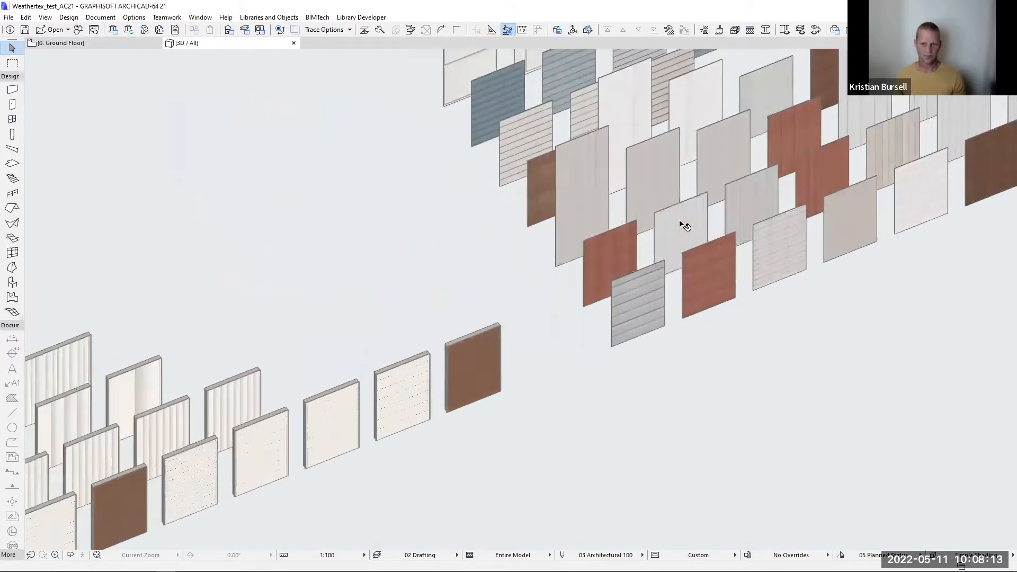
middle_click_drag(653, 191, 683, 163)
middle_click_drag(393, 369, 688, 208)
middle_click_drag(352, 382, 300, 402)
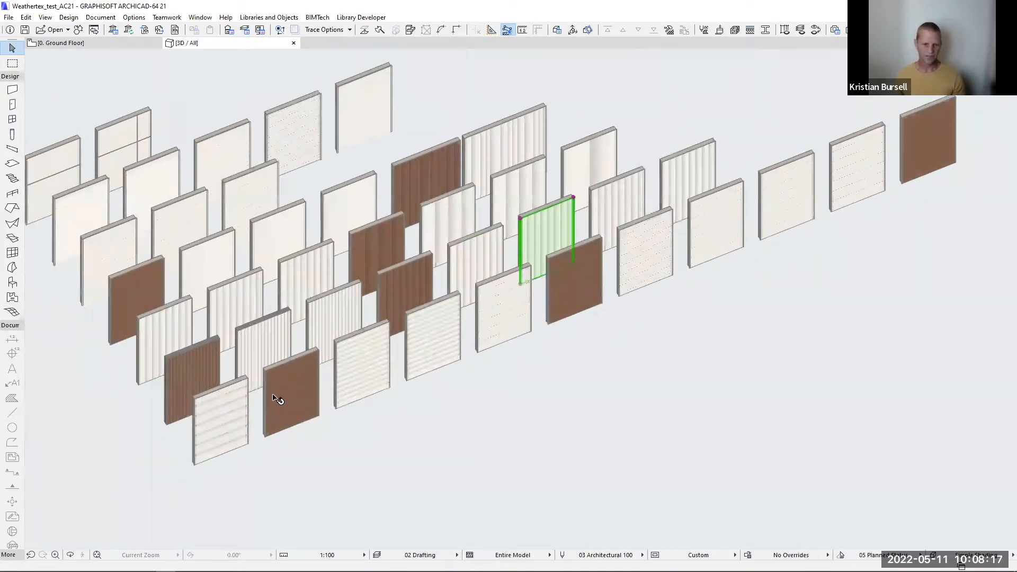
scroll(276, 398, "down", 3)
scroll(255, 350, "up", 5)
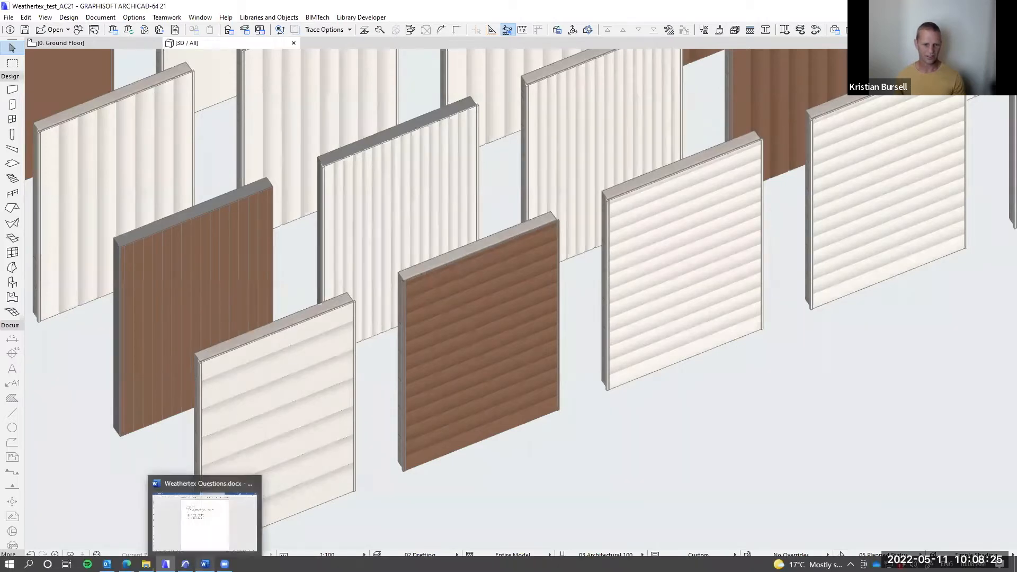
- Switch to the Weathertex_Example_02 house project and select the exterior wall behind the deck pergola
left_click(185, 564)
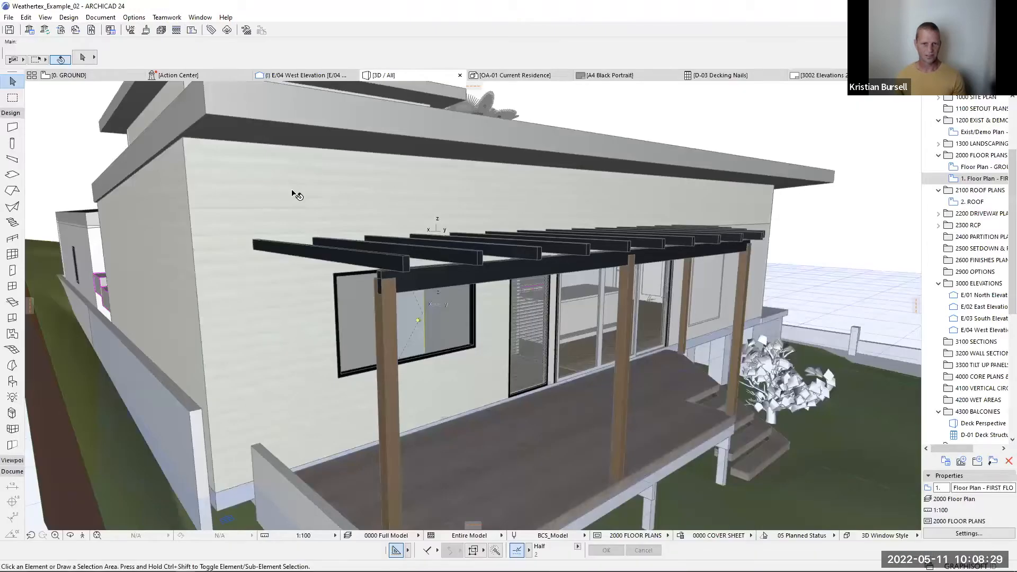
left_click(308, 195)
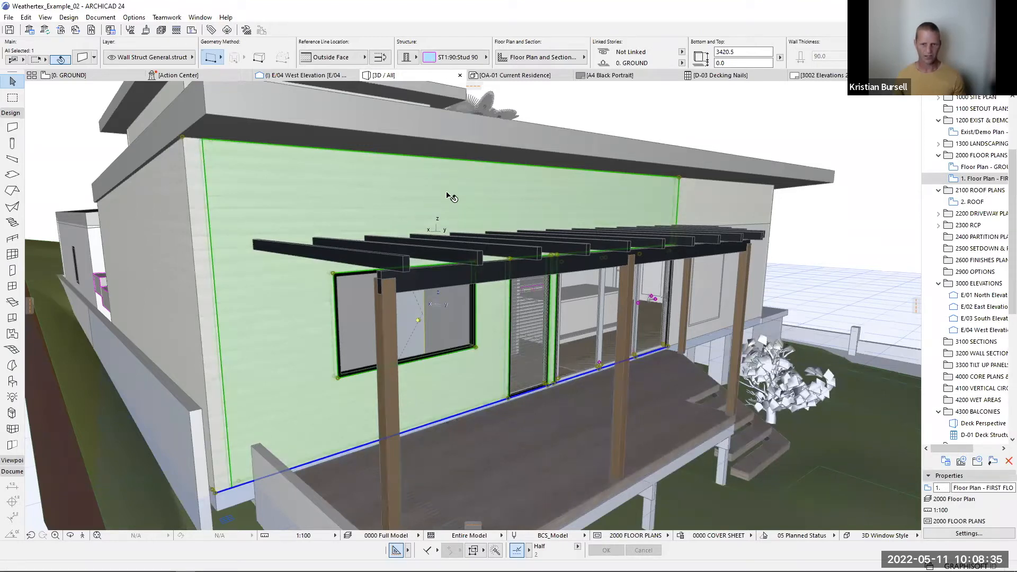
- Try overriding the selected wall's exterior surface with a Weathertex_Classic-200mm surface, then undo the override and reselect the wall
double_click(416, 200)
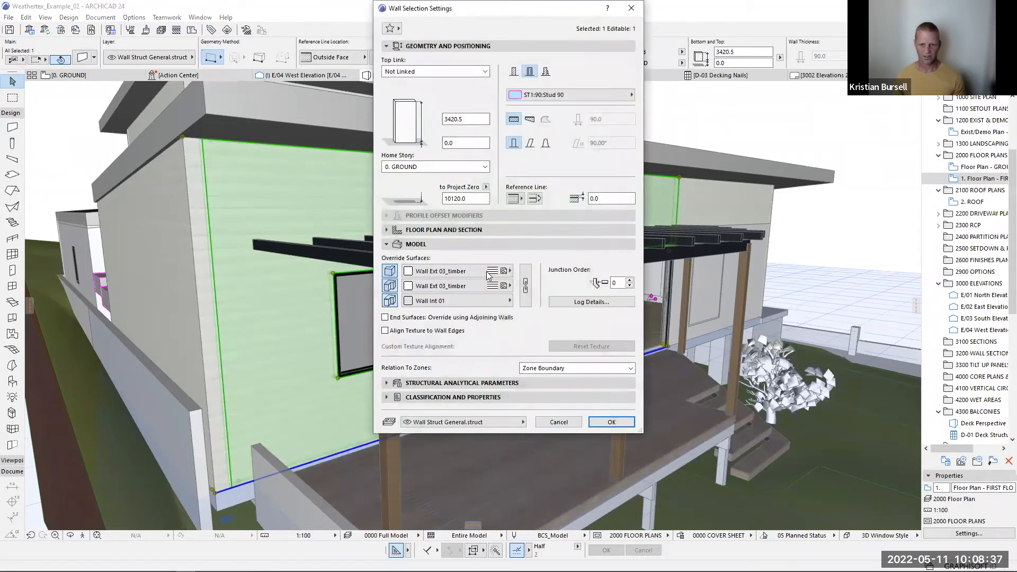
left_click(504, 270)
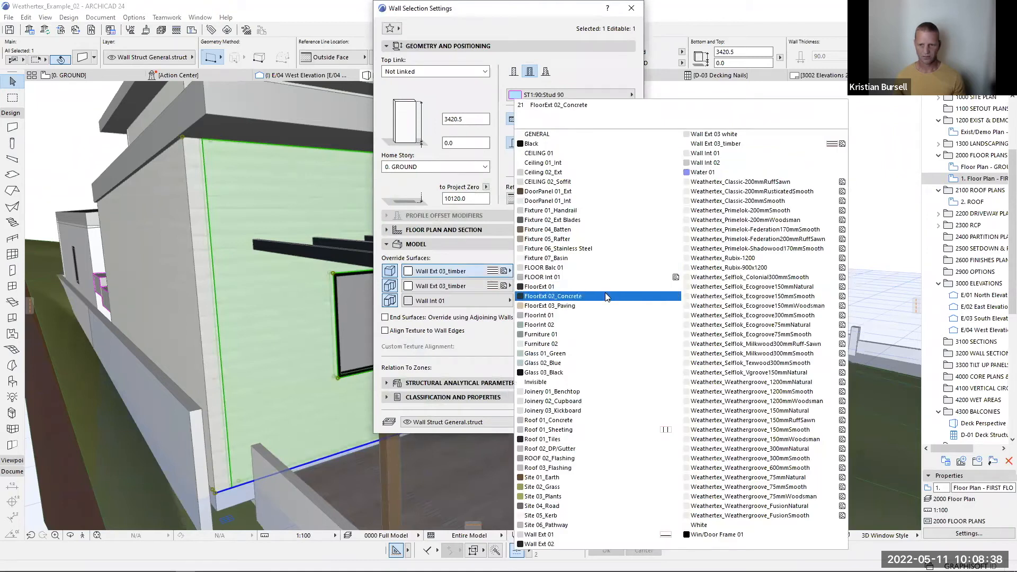
left_click(775, 185)
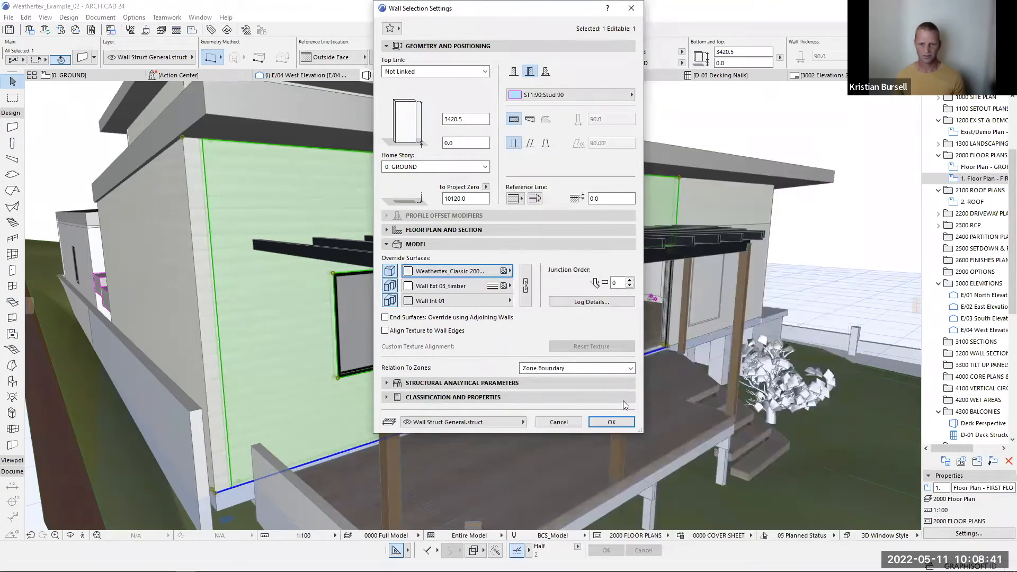
key("Return")
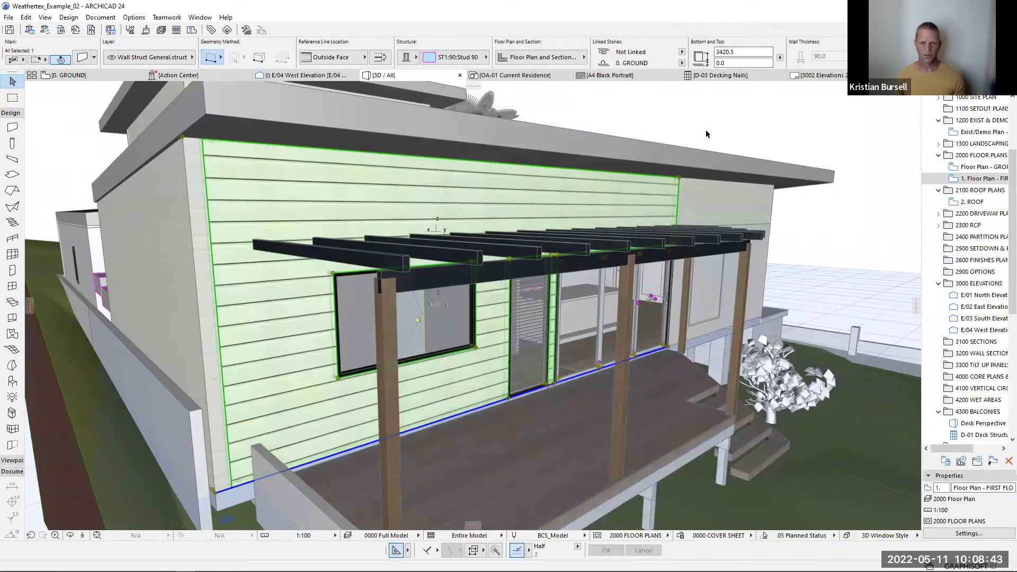
key("Escape")
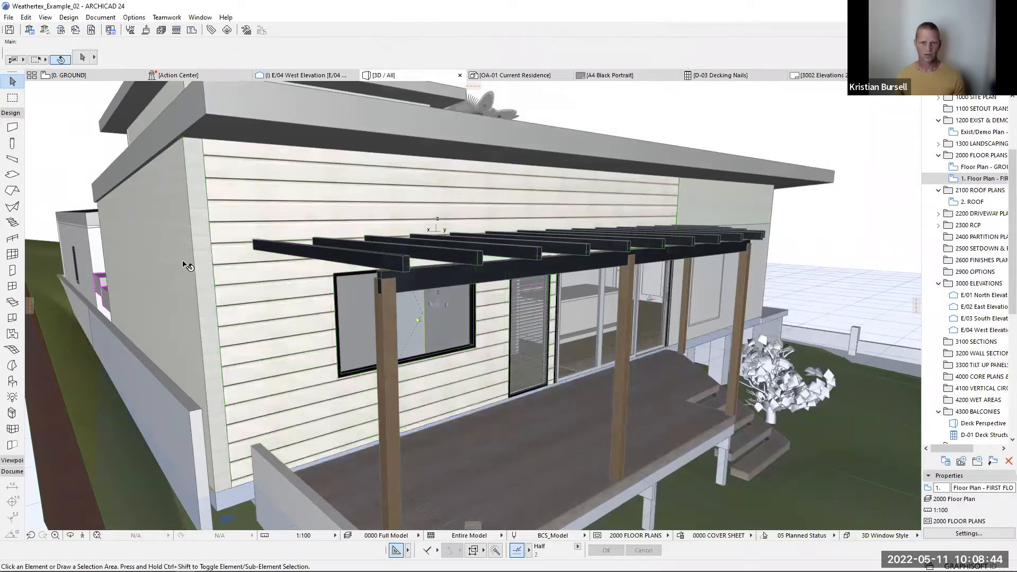
left_click(253, 214)
key("ctrl+z")
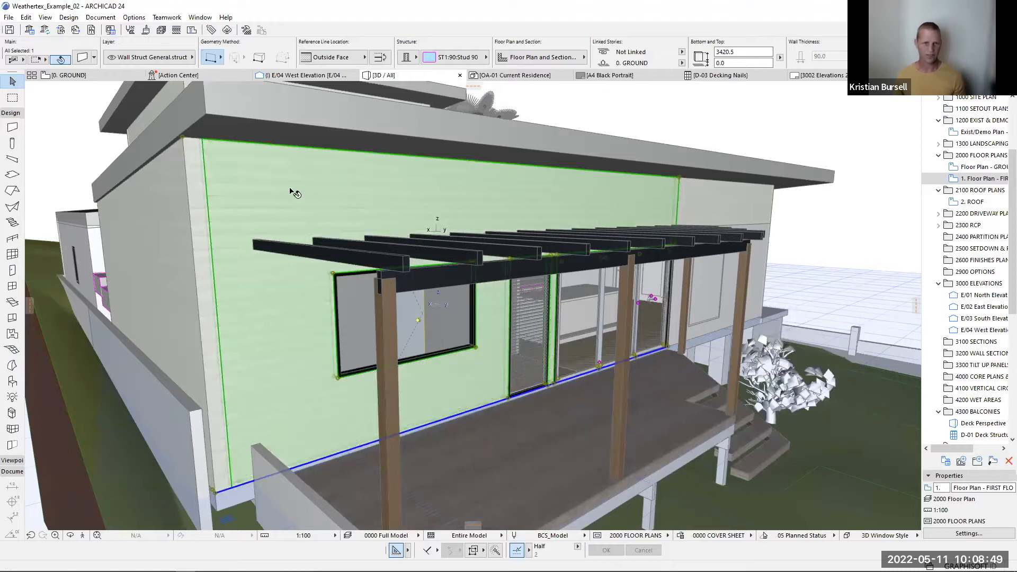
- Start adding the Weathertex WallAccessory to the selected wall and review the products of the Primelok range
left_click(64, 21)
mouse_move(210, 252)
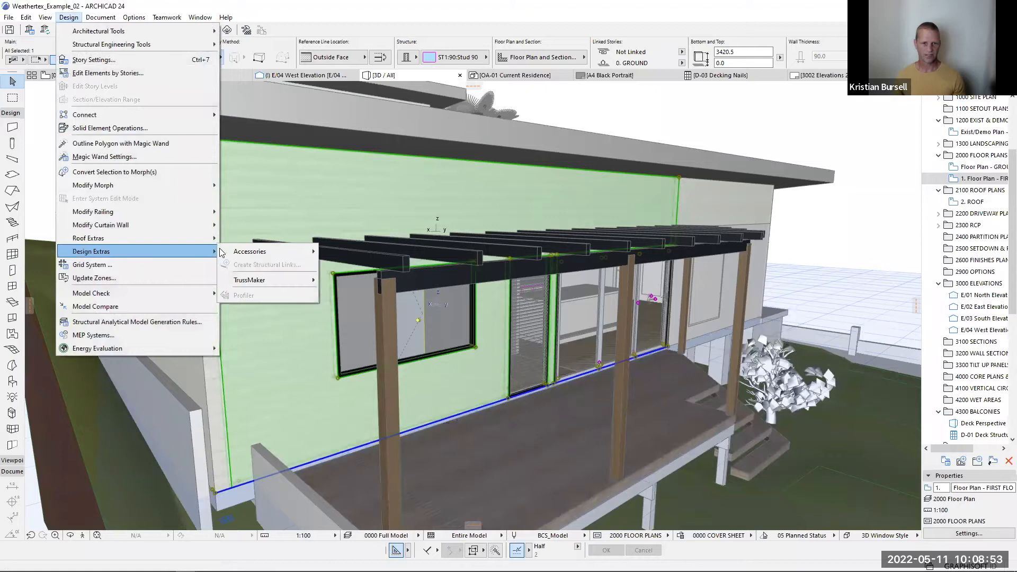
mouse_move(275, 251)
left_click(370, 280)
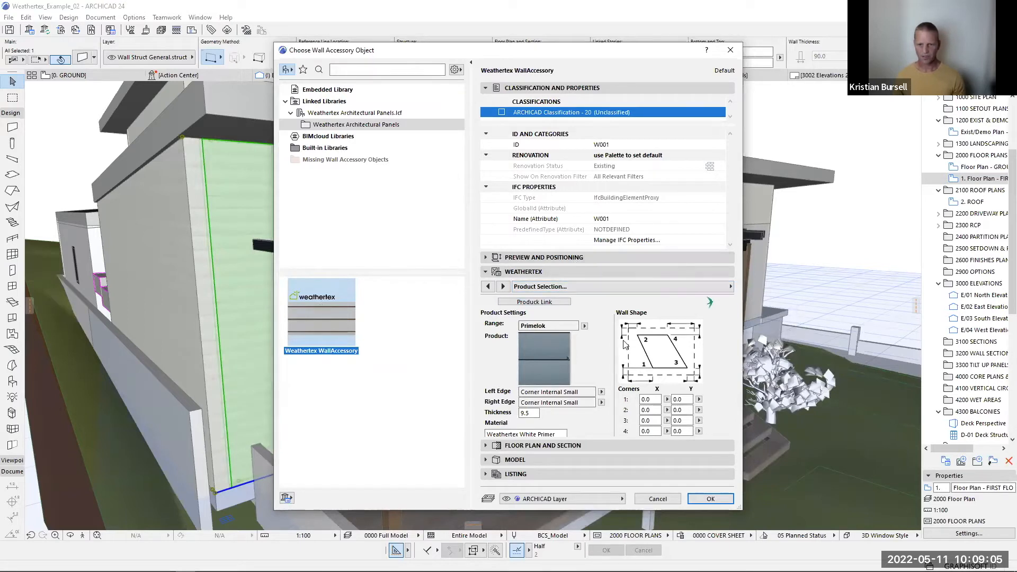
left_click(556, 350)
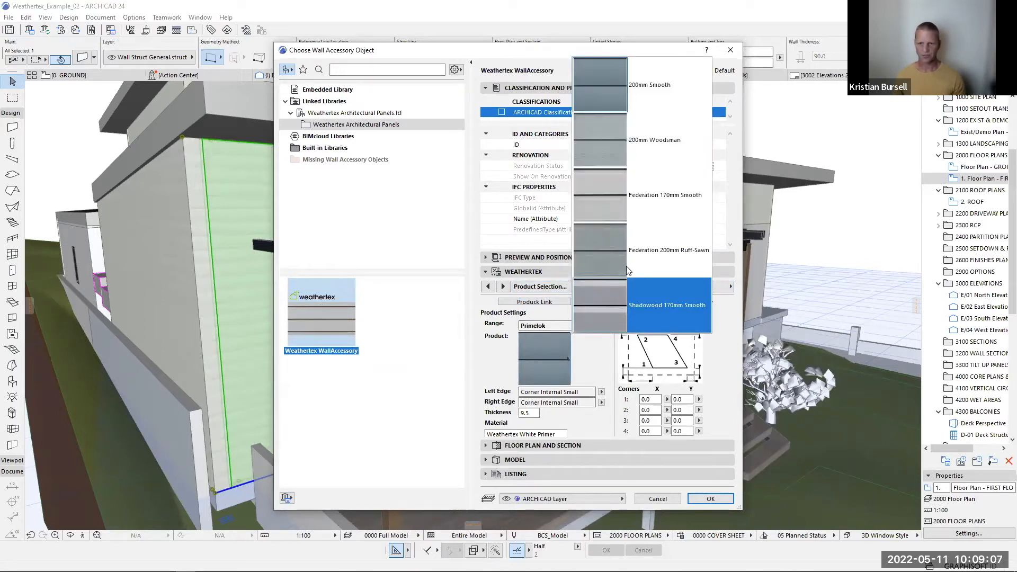
left_click(546, 353)
- Set the accessory's range to Weathergroove and its product to 150mm Natural, and apply it to the wall
left_click(585, 326)
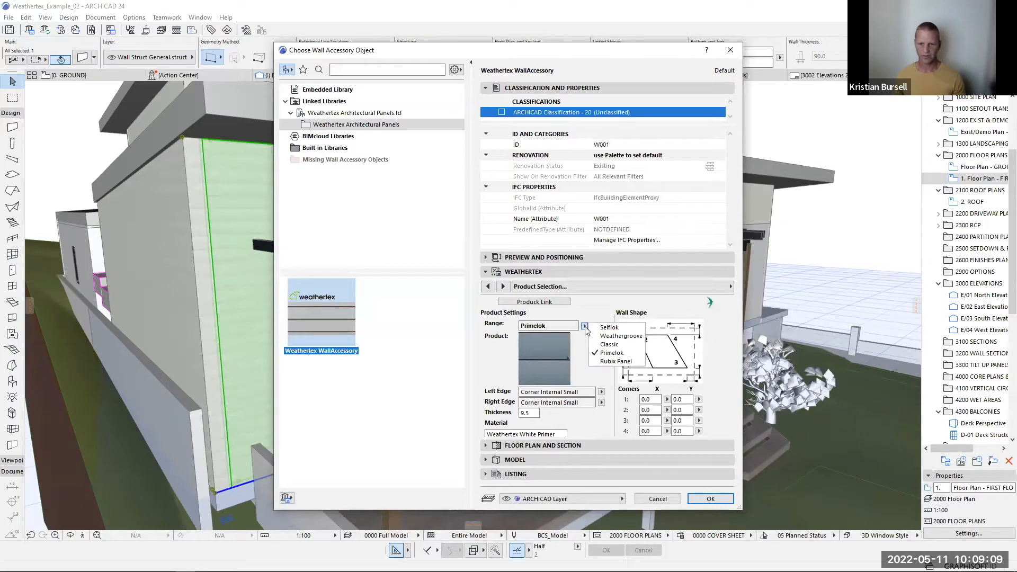
left_click(620, 337)
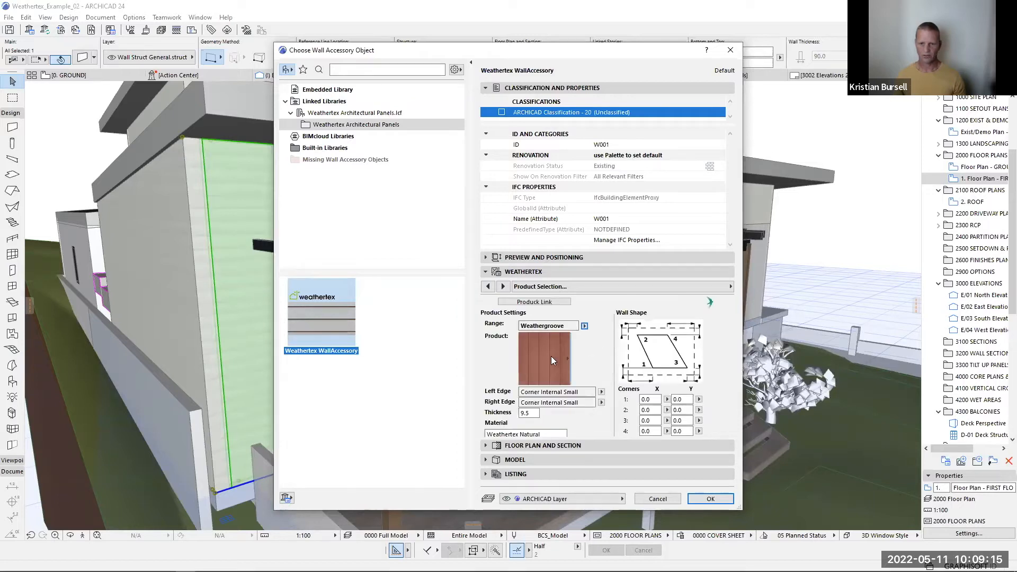
left_click(551, 355)
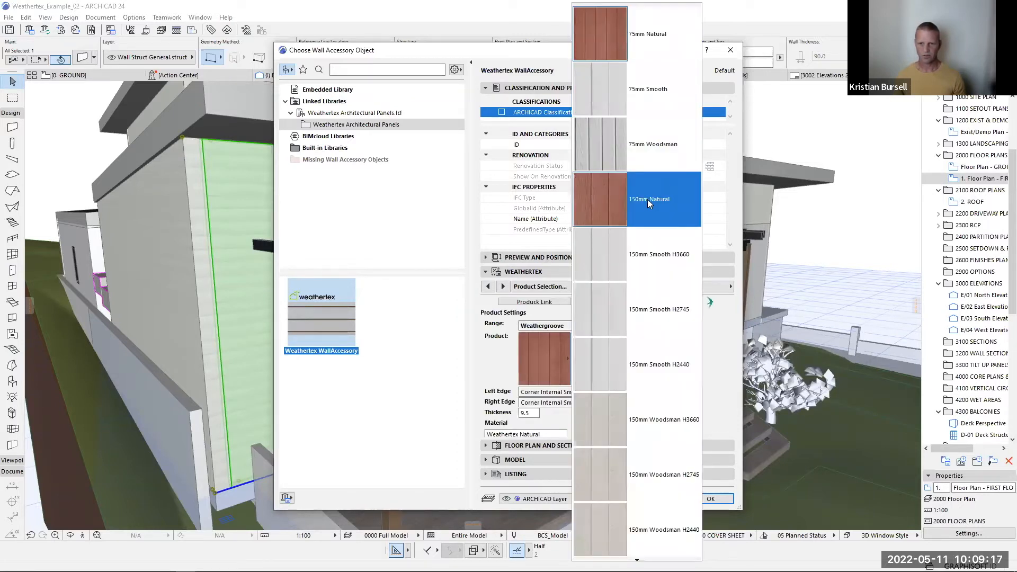
left_click(634, 215)
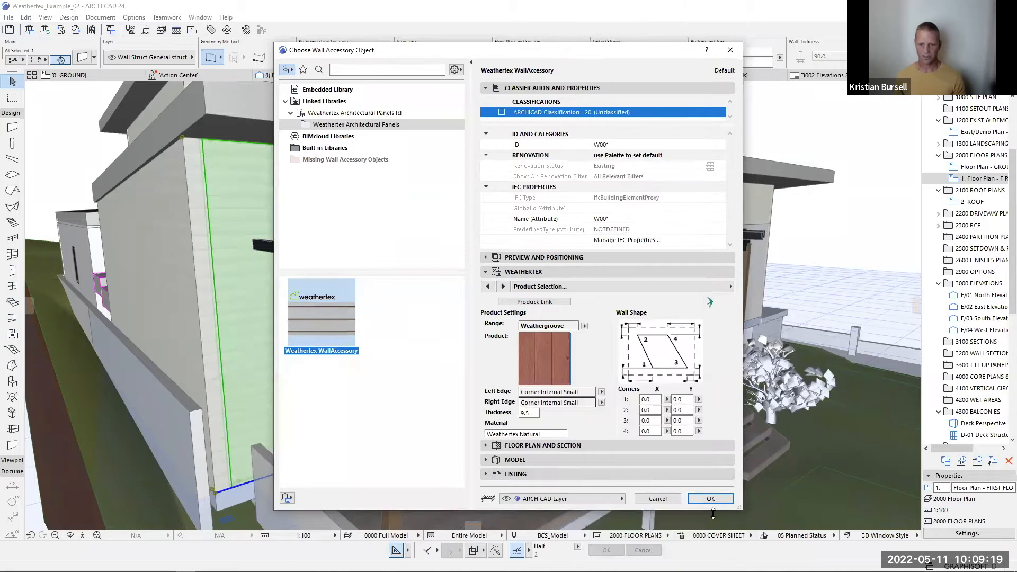
left_click(711, 499)
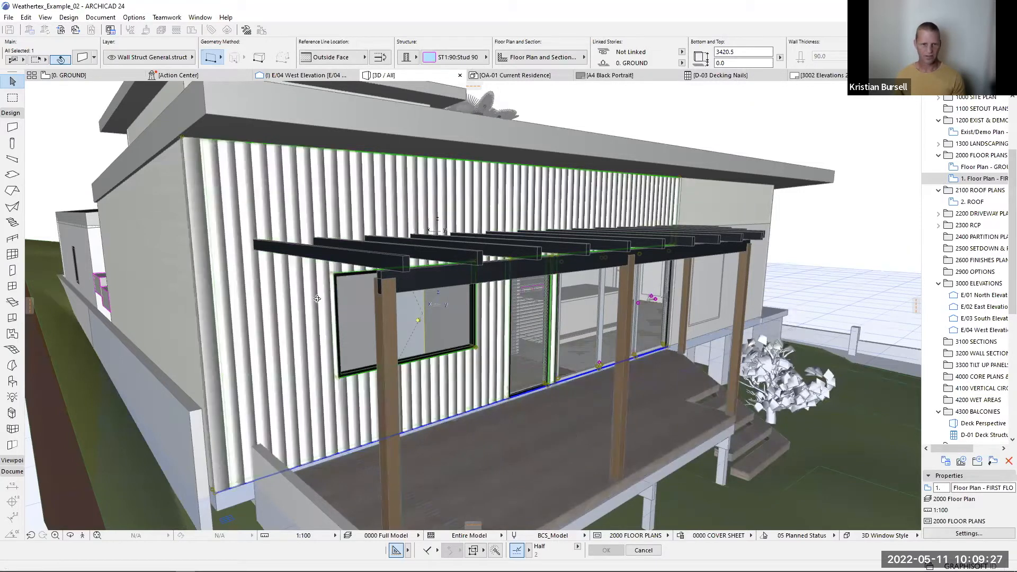
- Select the grooved cladding accessory on the deck wall and display only that selection in 3D
middle_click_drag(356, 304, 313, 240, "shift")
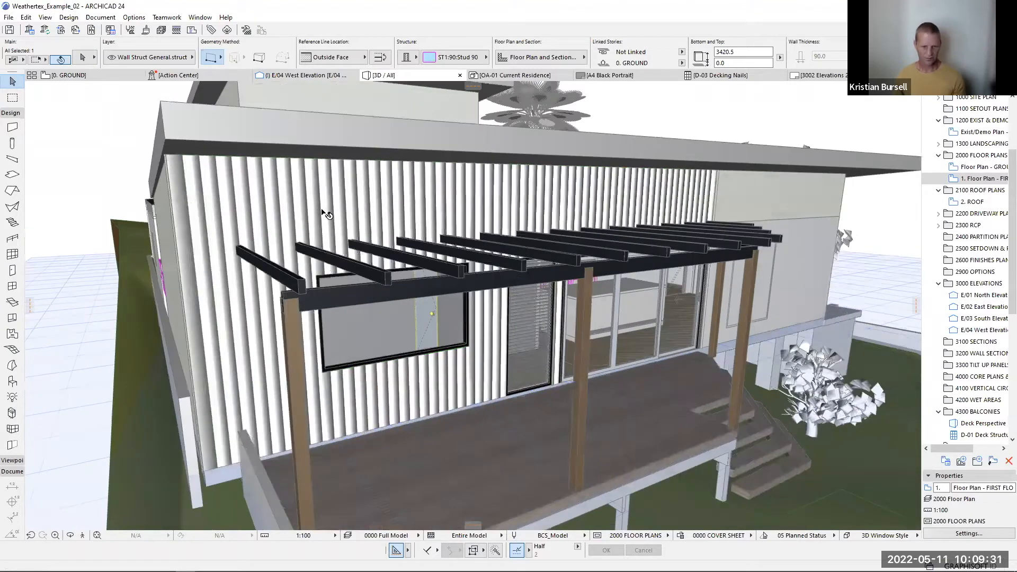
middle_click_drag(327, 233, 326, 243, "shift")
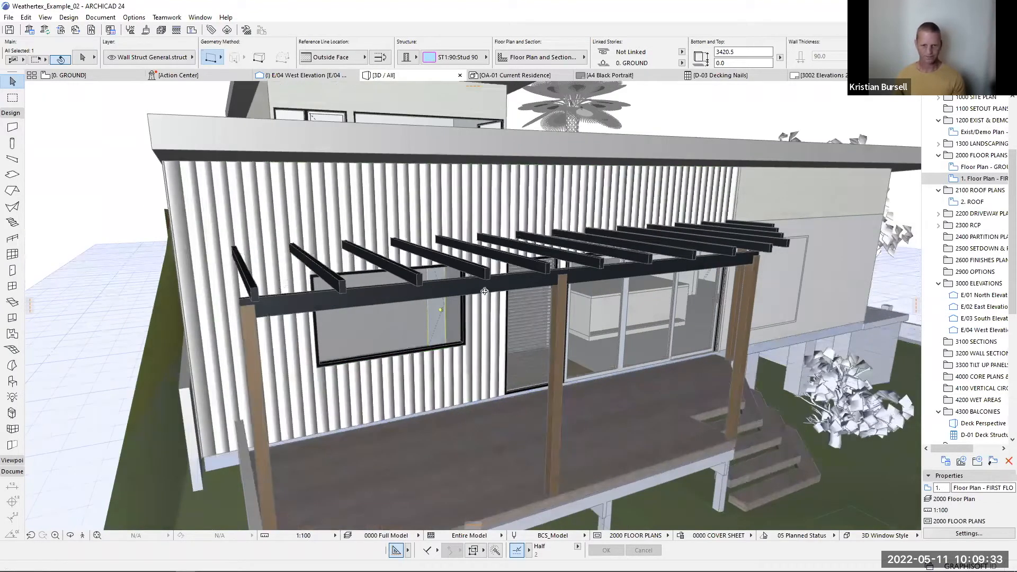
middle_click_drag(487, 291, 534, 379, "shift")
left_click(495, 378)
key("F5")
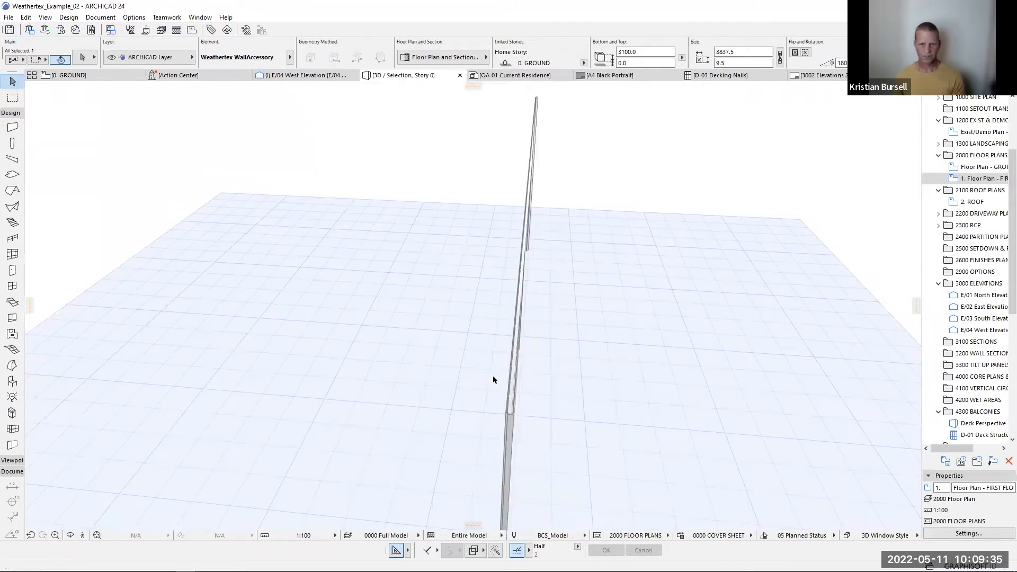
- Examine the isolated cladding's corner trim, upper edge and vertical groove profile from several angles
scroll(486, 364, "up", 6)
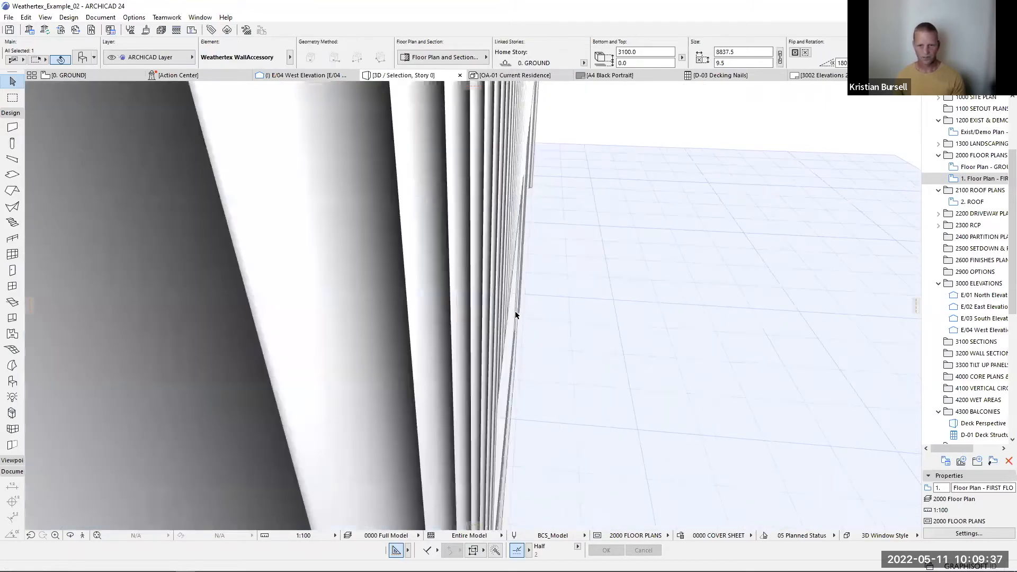
scroll(516, 297, "down", 2)
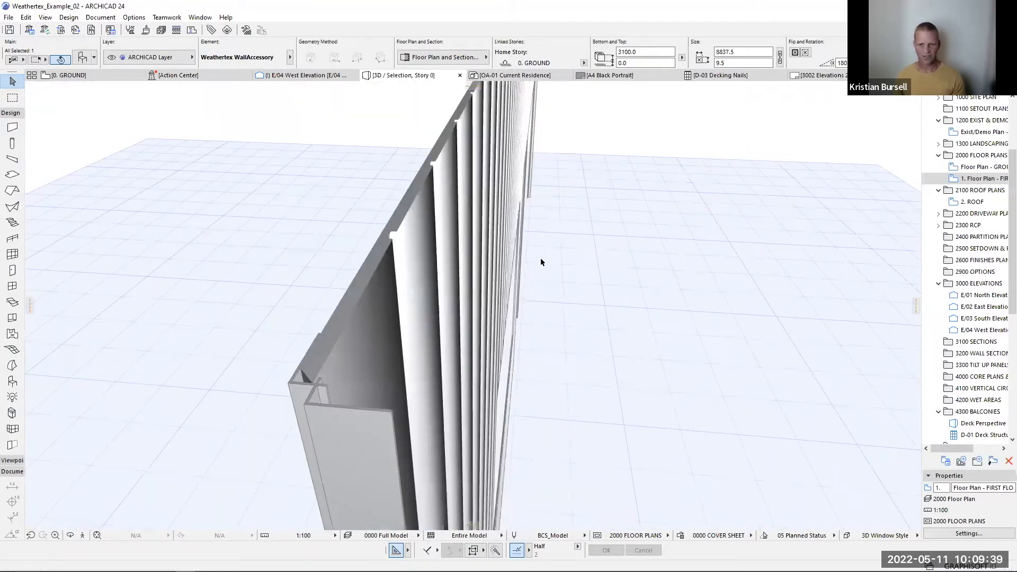
scroll(520, 285, "down", 2)
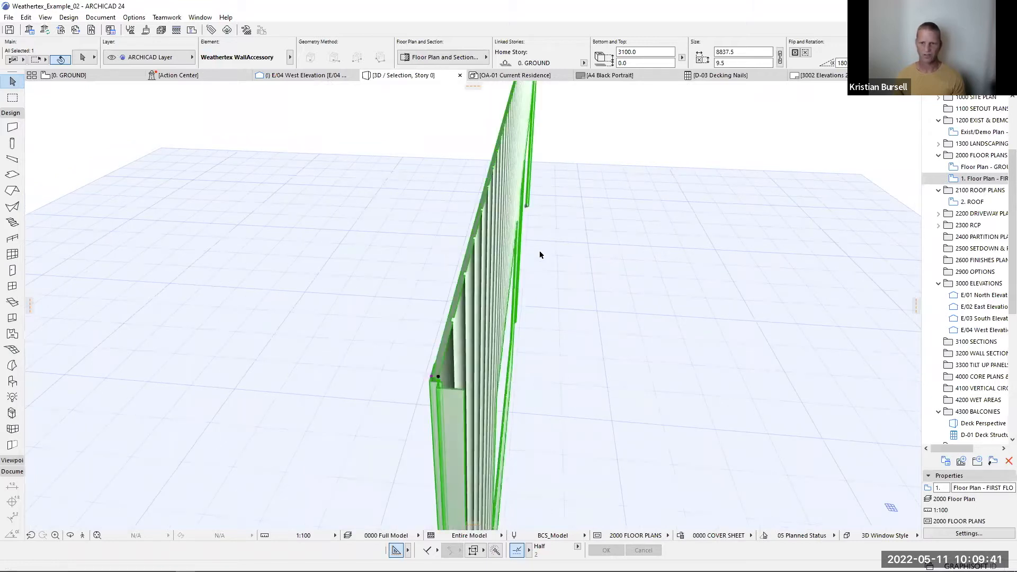
middle_click_drag(540, 255, 581, 301, "shift")
middle_click_drag(581, 346, 538, 330, "shift")
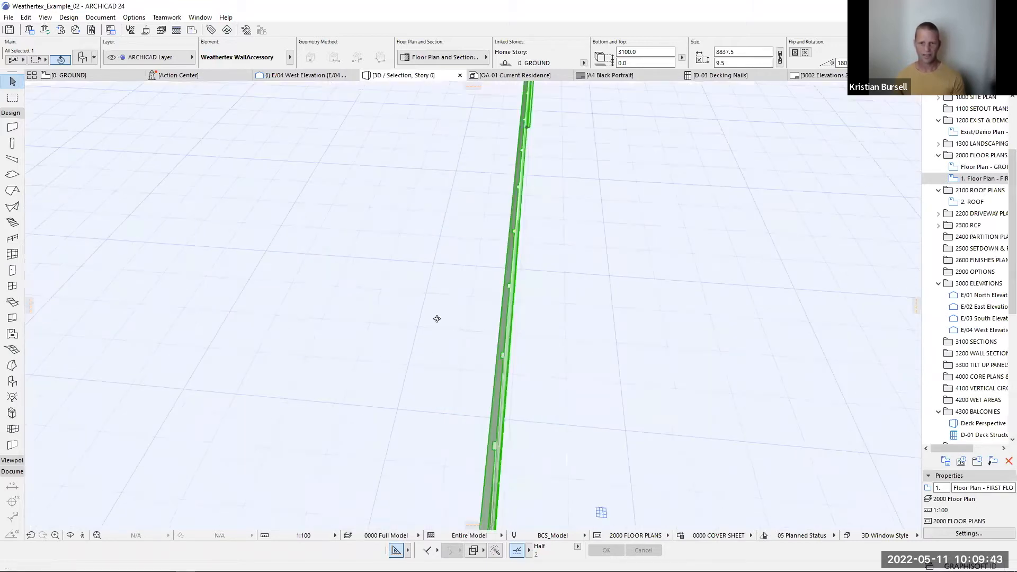
middle_click_drag(286, 316, 498, 290, "shift")
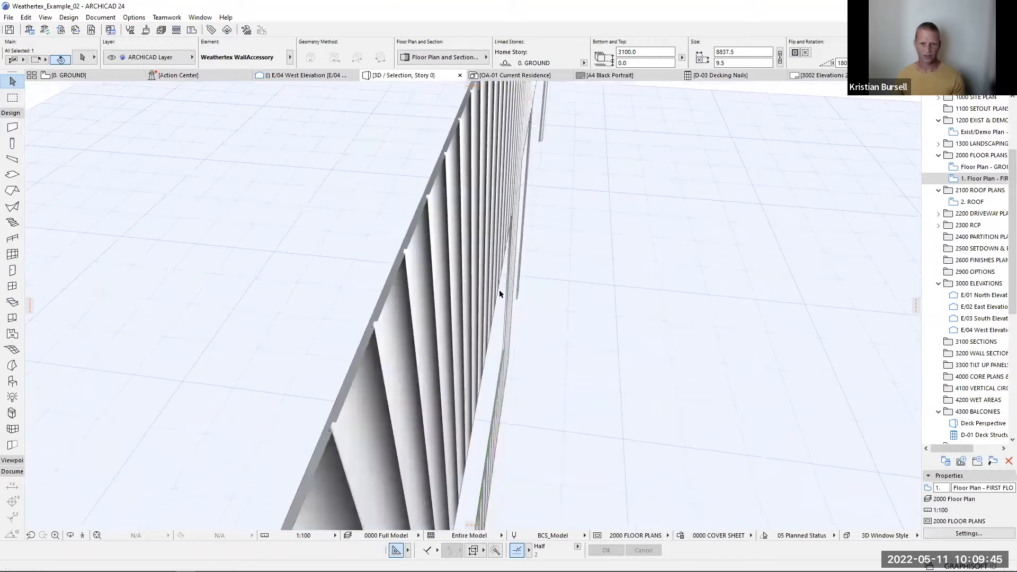
- Examine how the isolated cladding is cut around the window and door openings of the wall
scroll(375, 240, "up", 3)
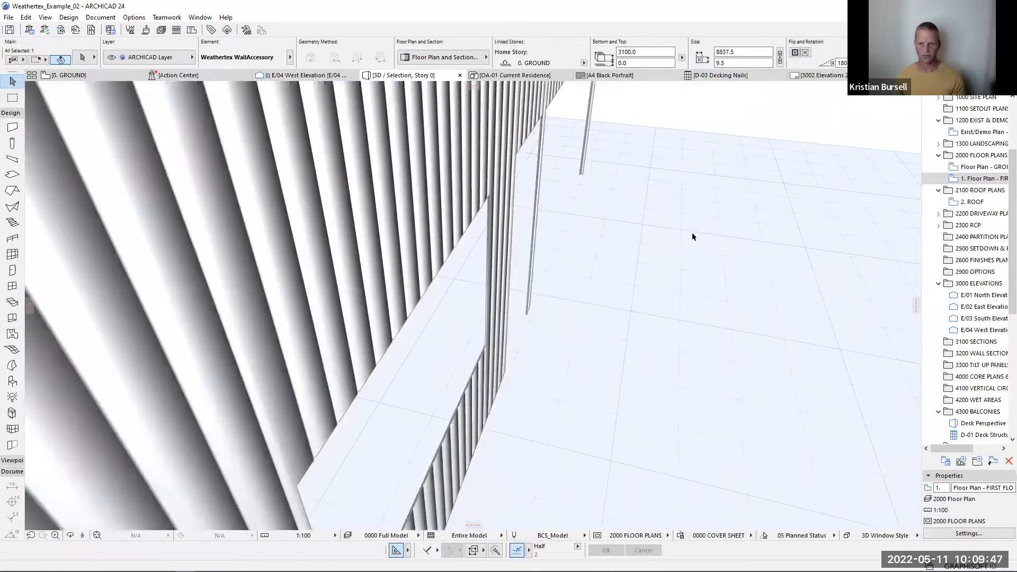
scroll(613, 347, "down", 2)
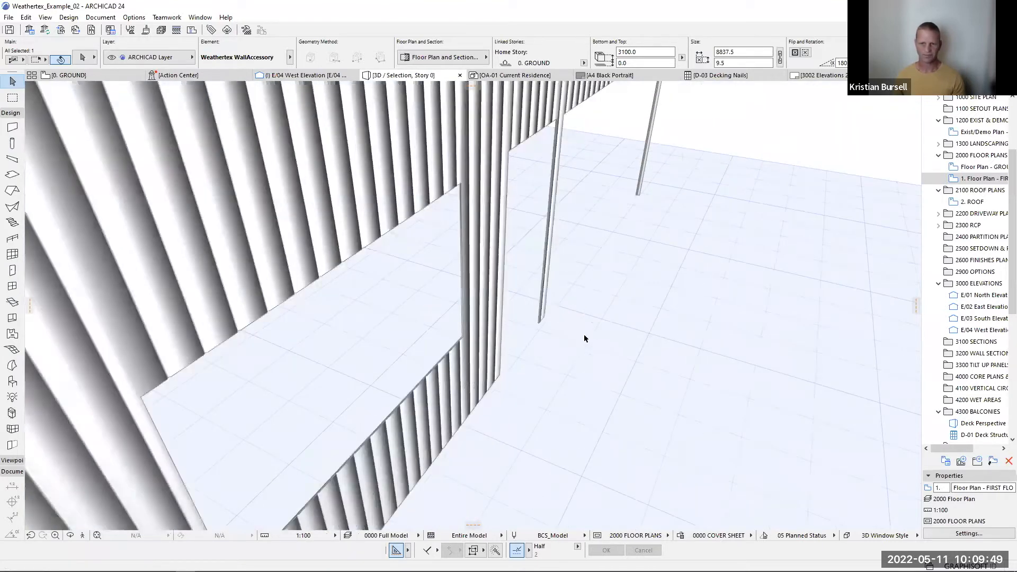
scroll(584, 333, "up", 2)
scroll(586, 350, "down", 2)
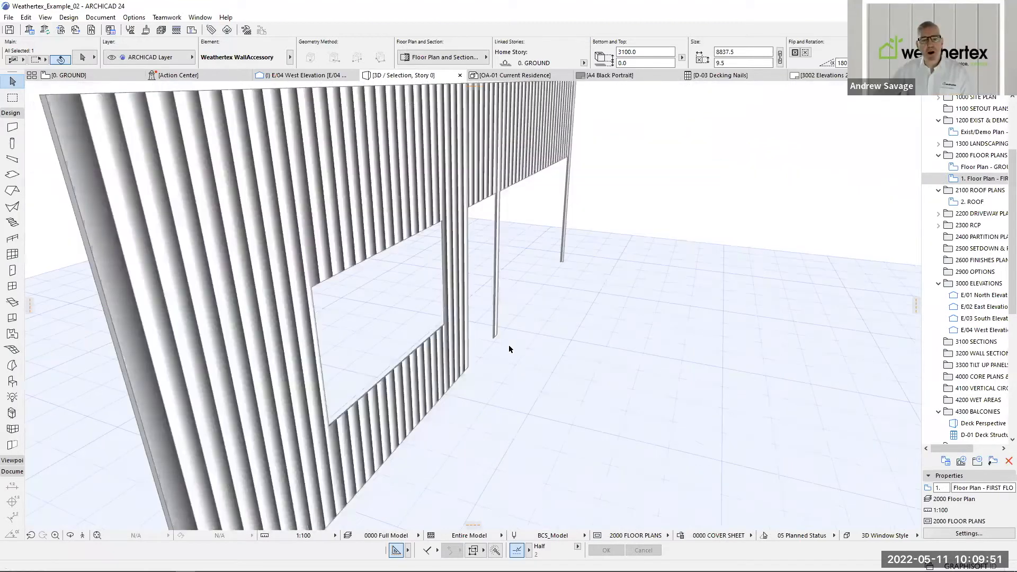
scroll(589, 372, "up", 2)
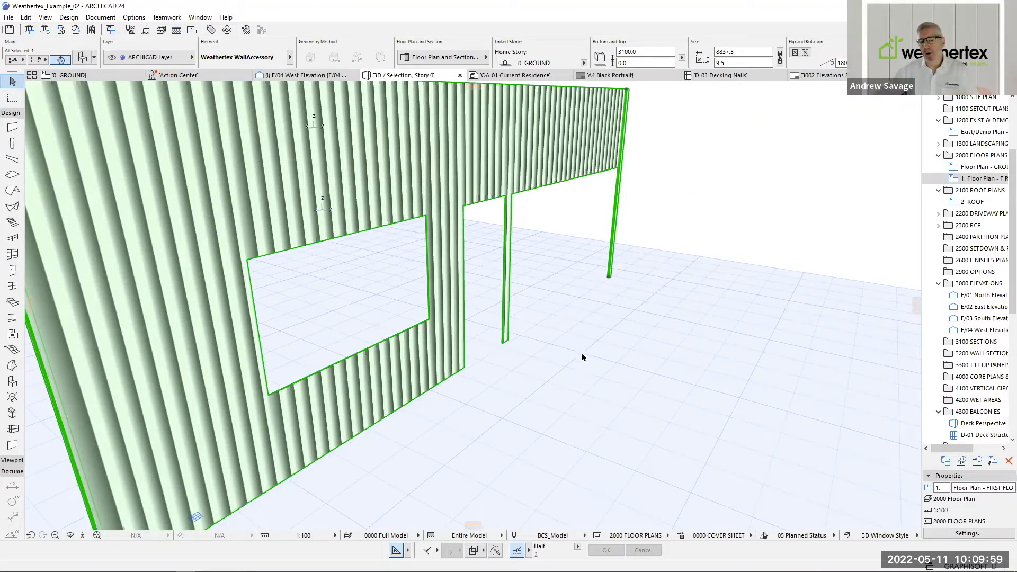
scroll(578, 353, "down", 2)
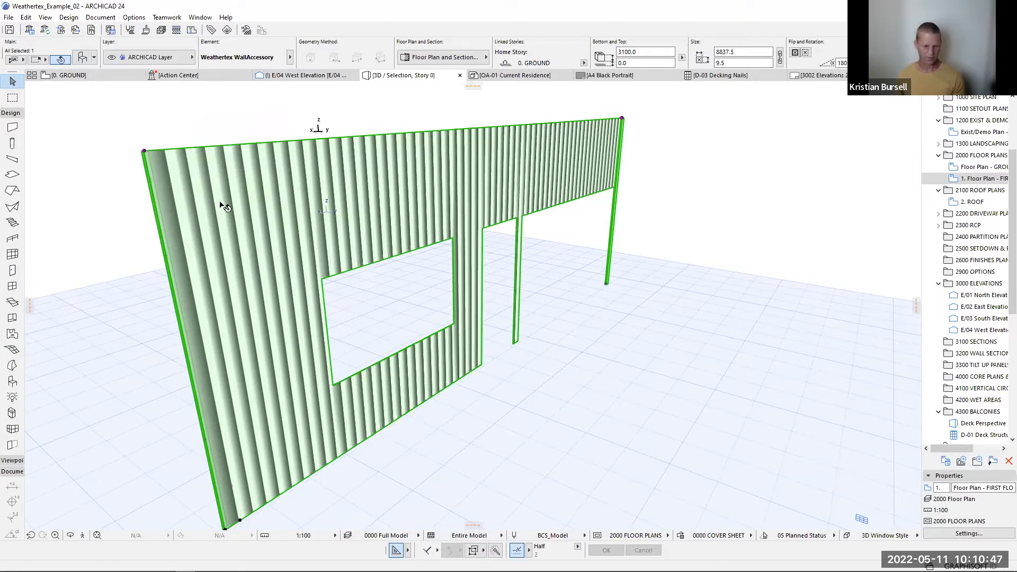
- Open the ground floor plan and inspect the cladding along the external corner of the Addition room
key("F2")
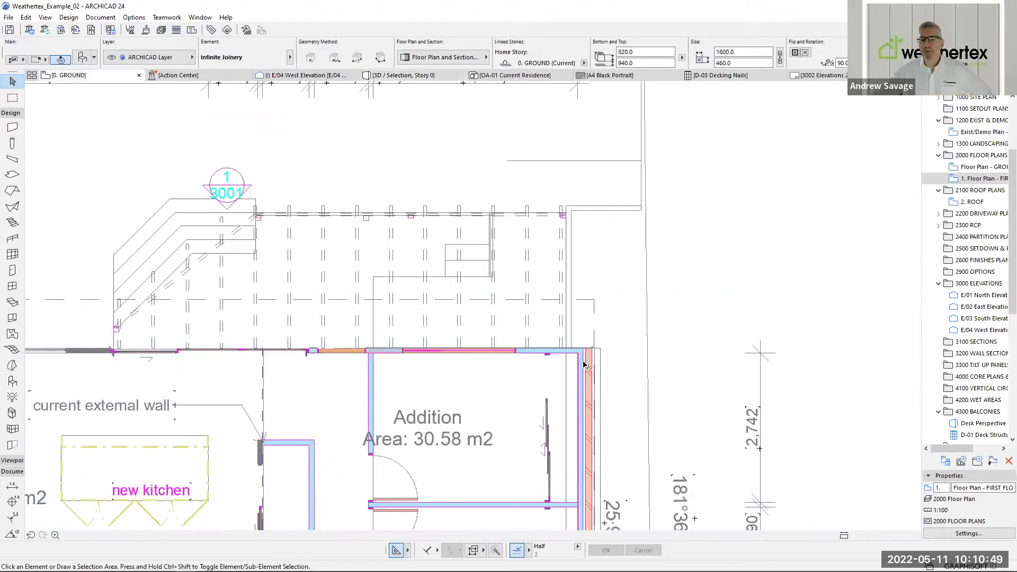
scroll(623, 305, "up", 10)
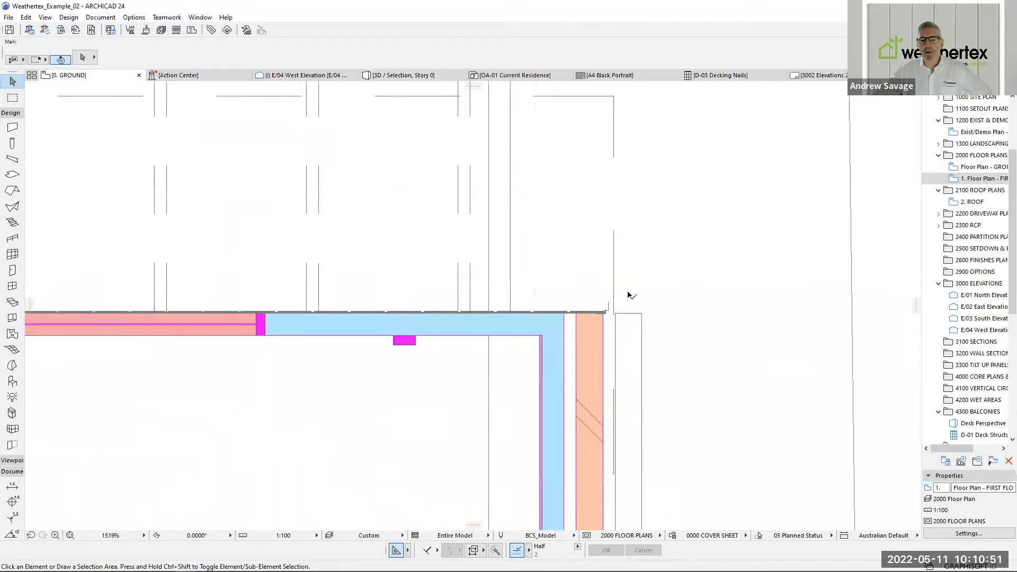
- Select the wall cladding accessory at the external corner on the ground floor plan and examine its corner edge in 3D
left_click(626, 289)
scroll(627, 283, "up", 1)
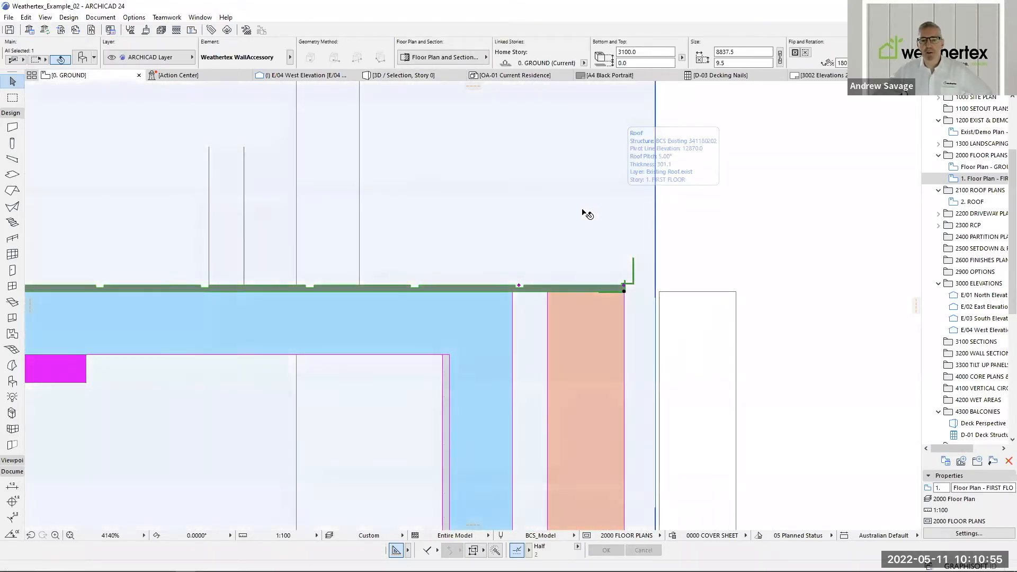
key("F5")
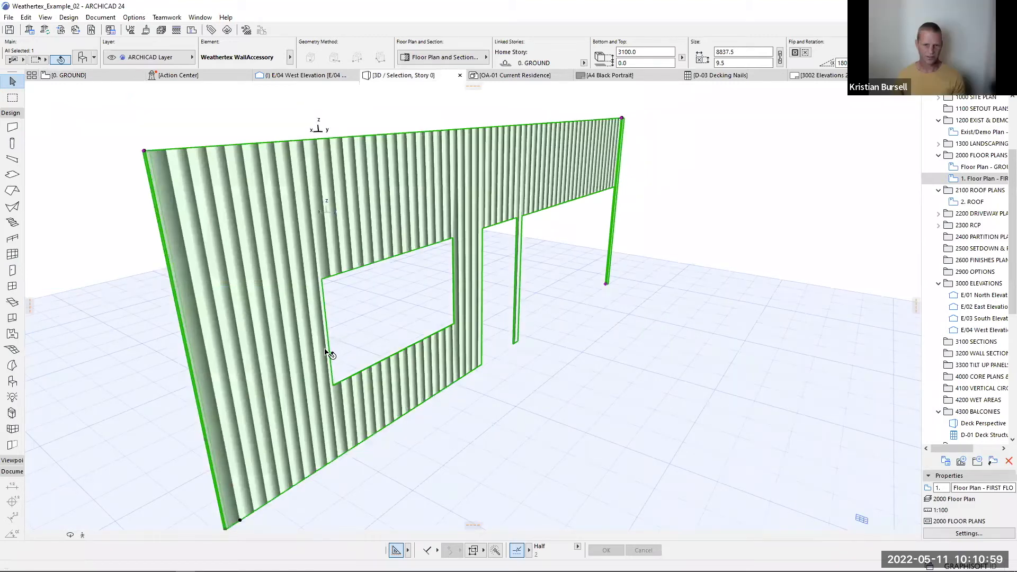
scroll(325, 352, "down", 1)
left_click_drag(433, 278, 509, 159)
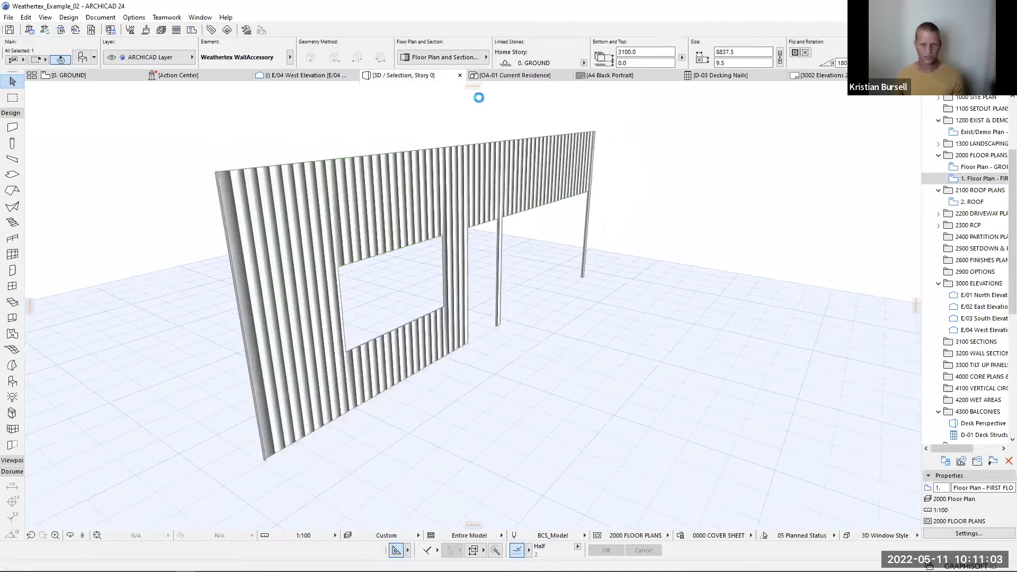
middle_click_drag(439, 159, 498, 222, "shift")
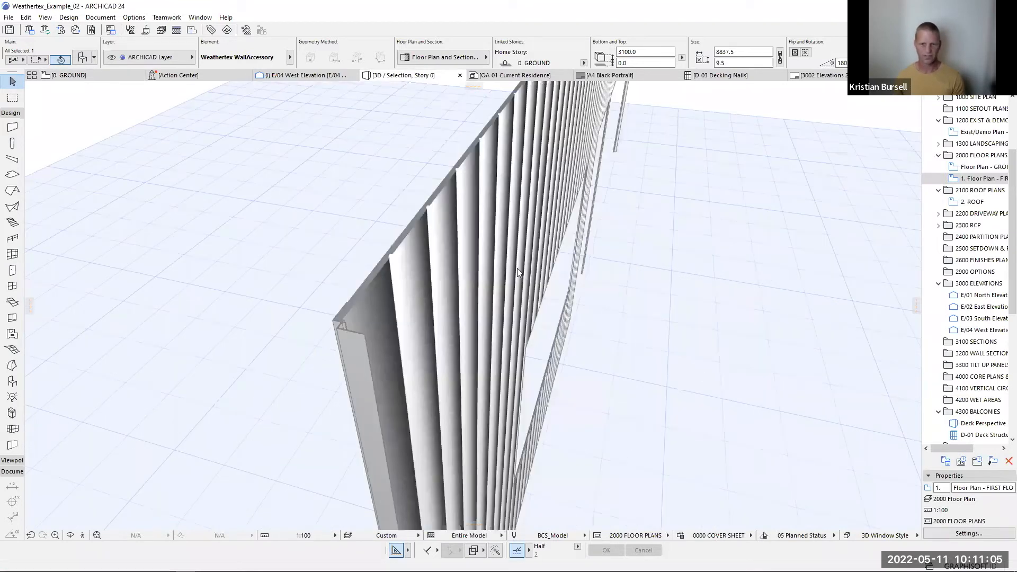
scroll(517, 268, "up", 5)
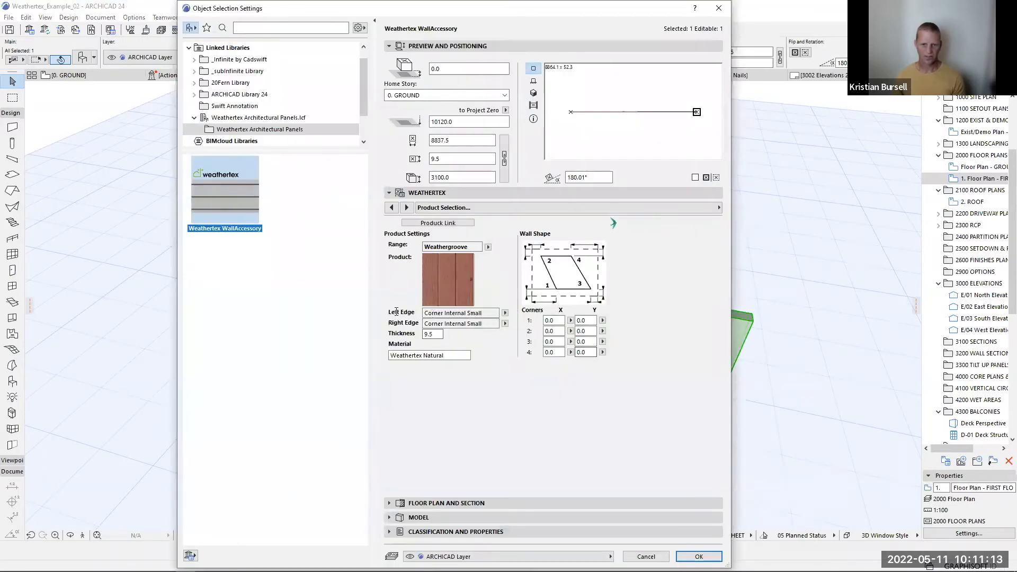
- Set both the left and right edges of the cladding accessory to Corner External Large Aluminium
left_click(506, 313)
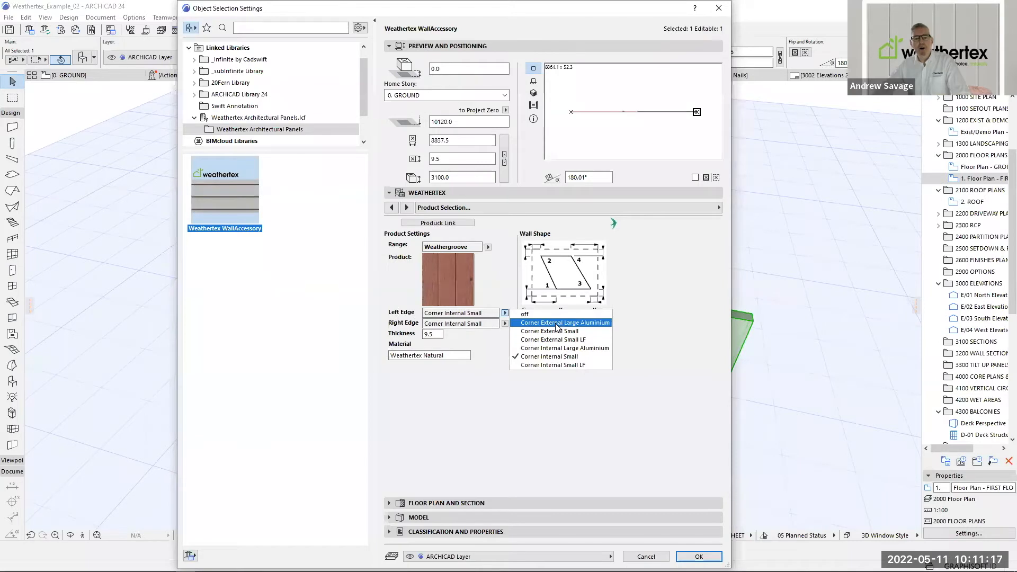
left_click(557, 323)
left_click(504, 324)
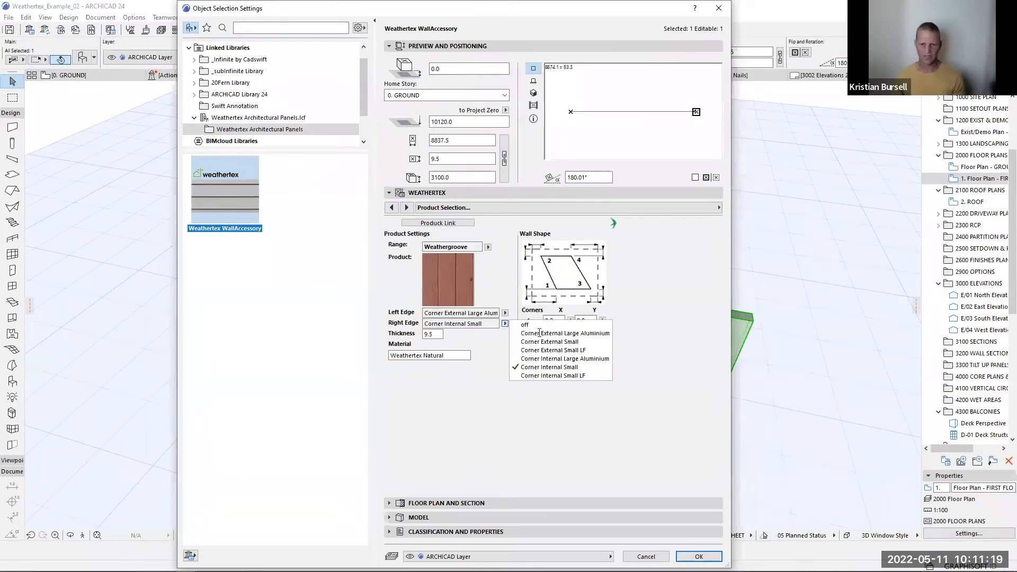
left_click(539, 332)
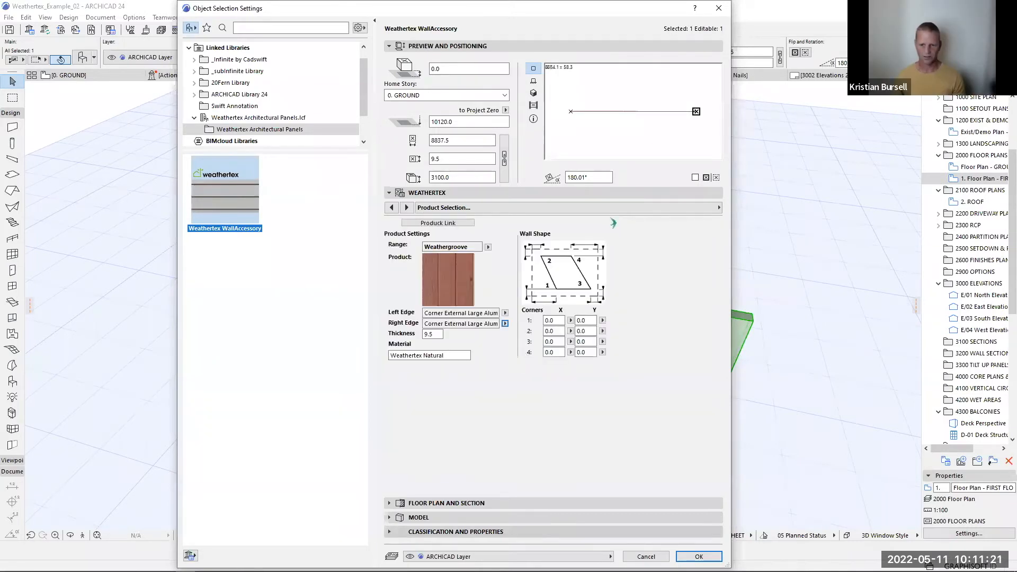
left_click(698, 556)
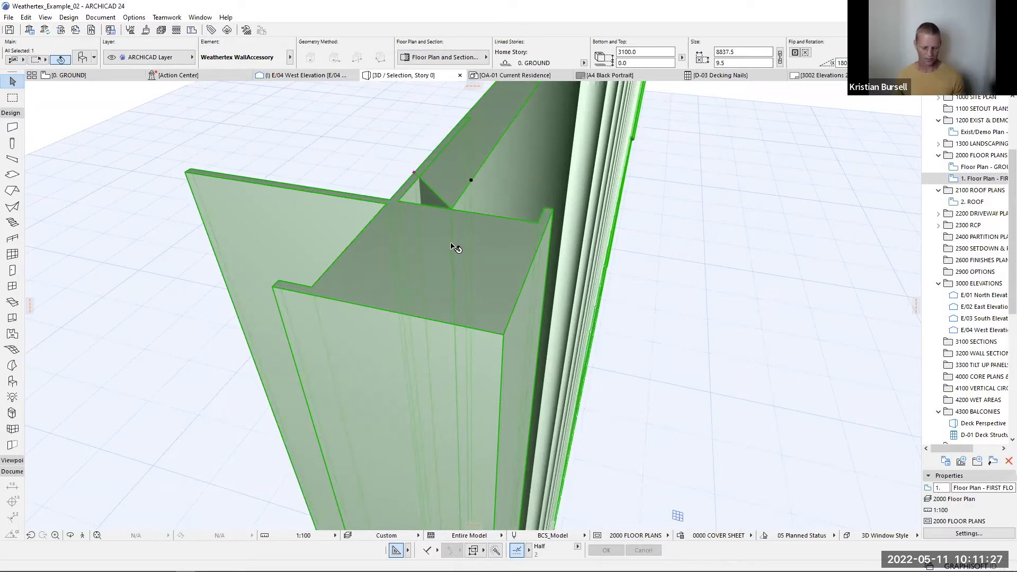
- Set both the left and right edges of the cladding accessory to Corner External Small
key("ctrl+t")
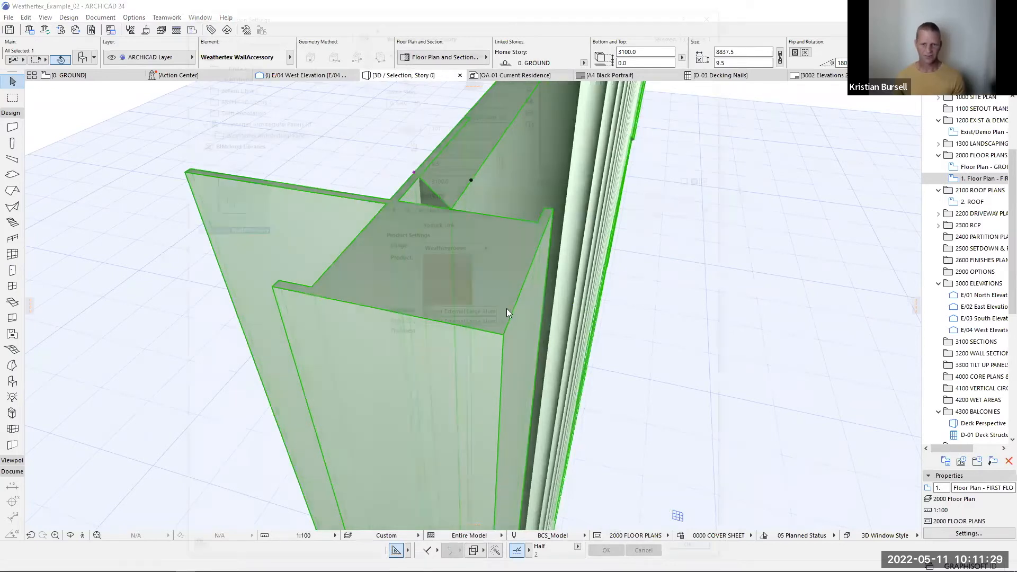
left_click(504, 313)
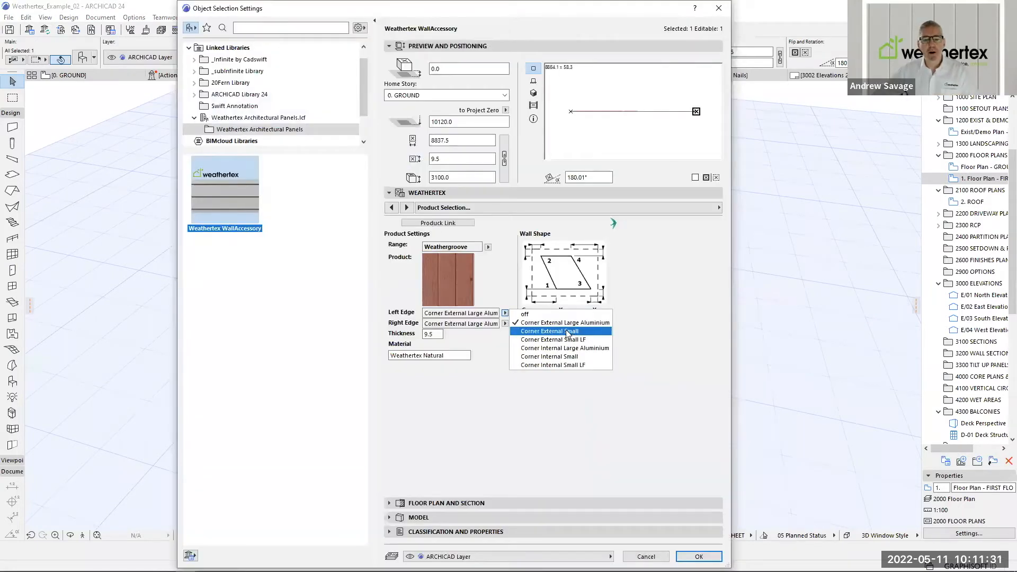
left_click(567, 331)
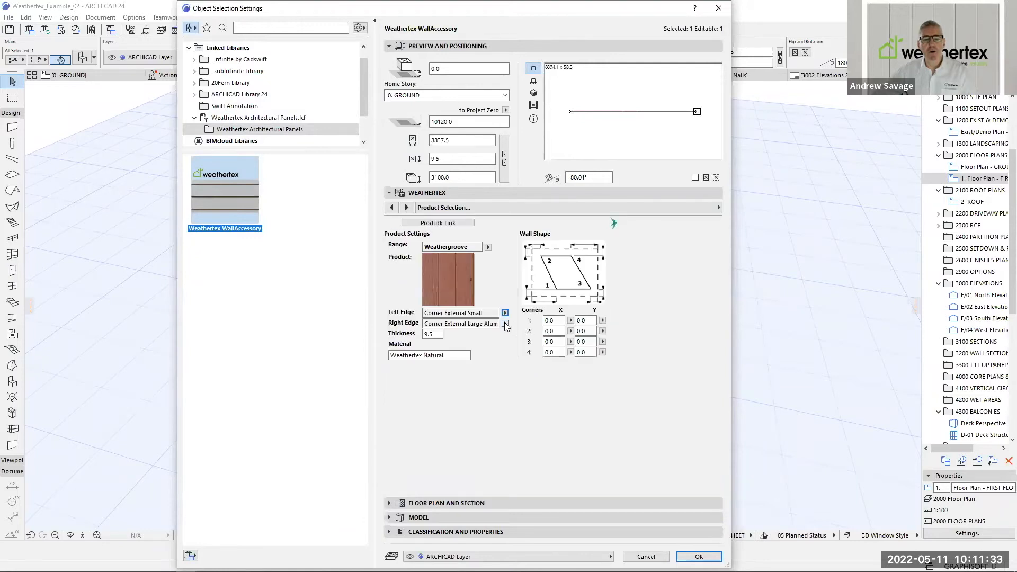
left_click(505, 323)
left_click(534, 342)
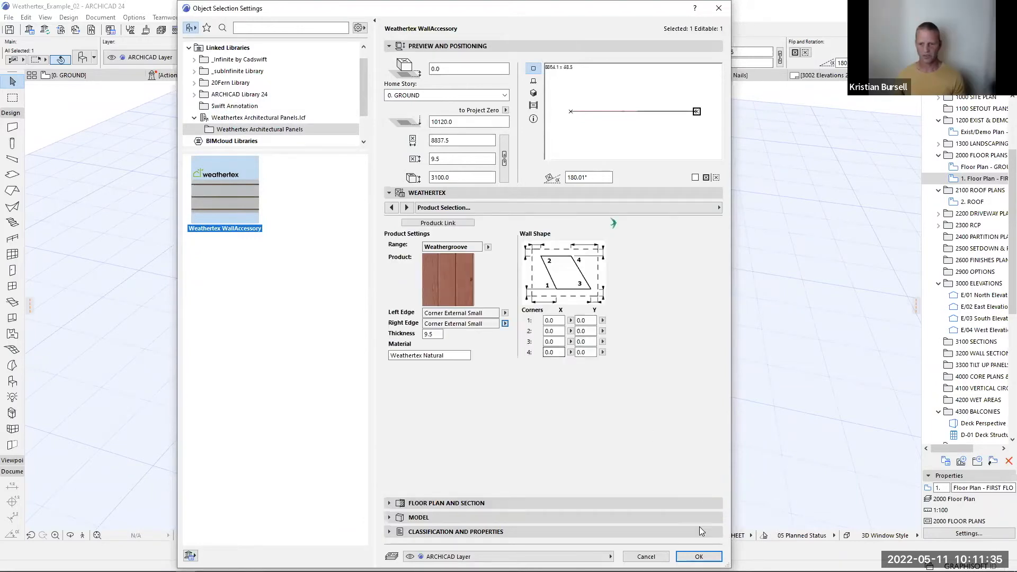
left_click(699, 557)
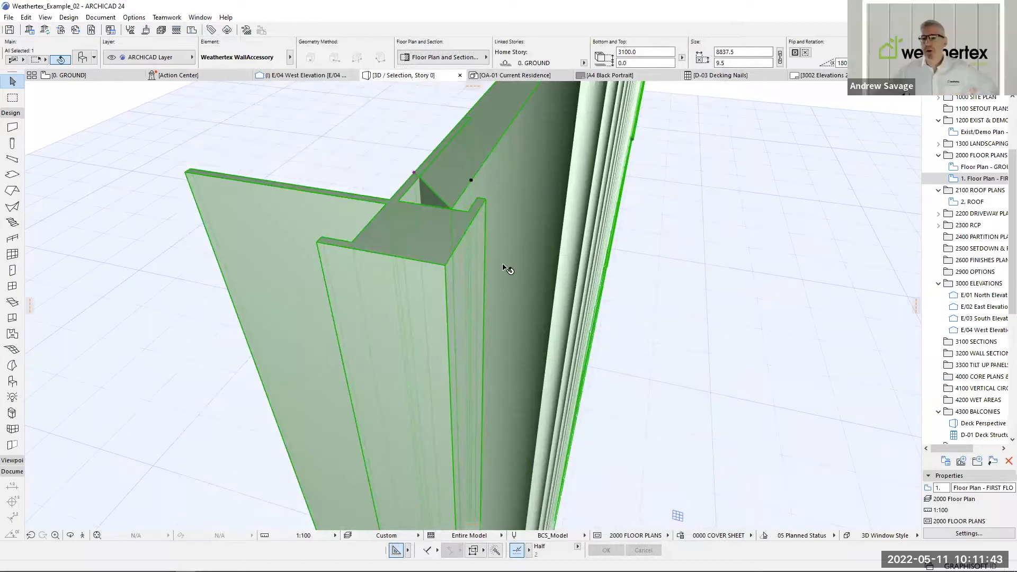
- Examine the small external corner trim together with the cladding's upper edge, grooves and window opening from several angles
middle_click_drag(497, 268, 446, 365, "shift")
scroll(513, 295, "up", 2)
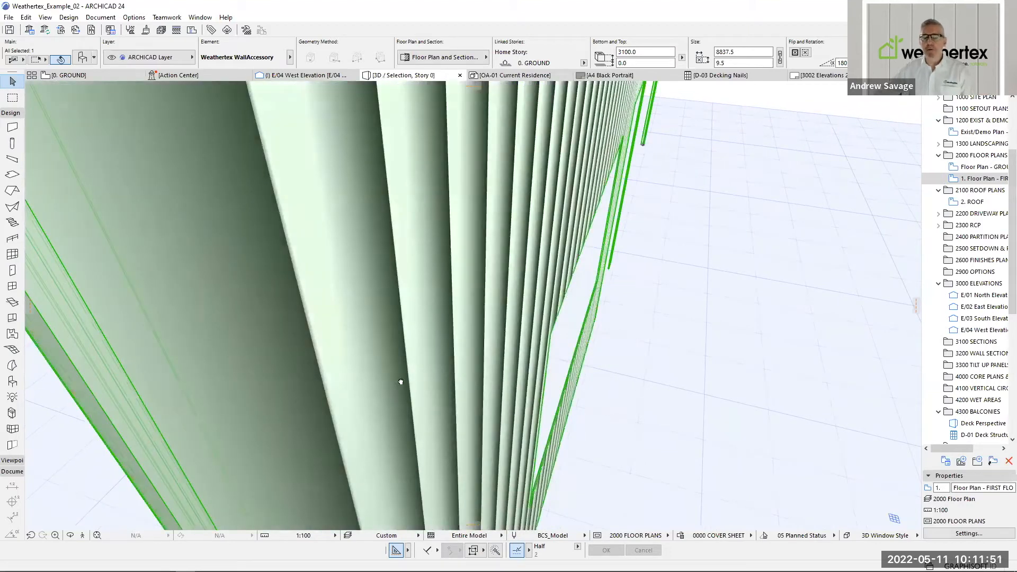
middle_click_drag(402, 382, 458, 271)
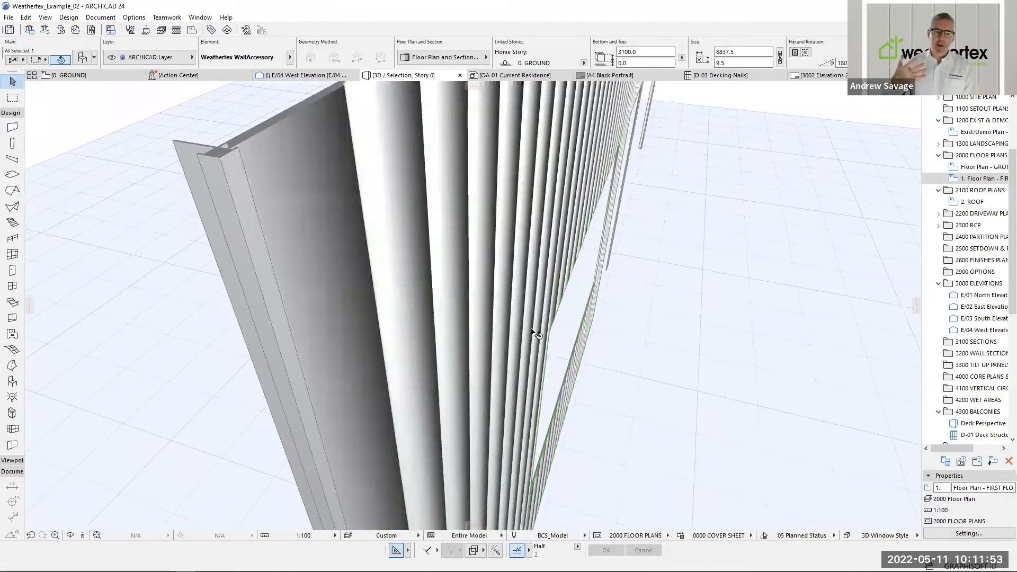
middle_click_drag(482, 354, 392, 392, "shift")
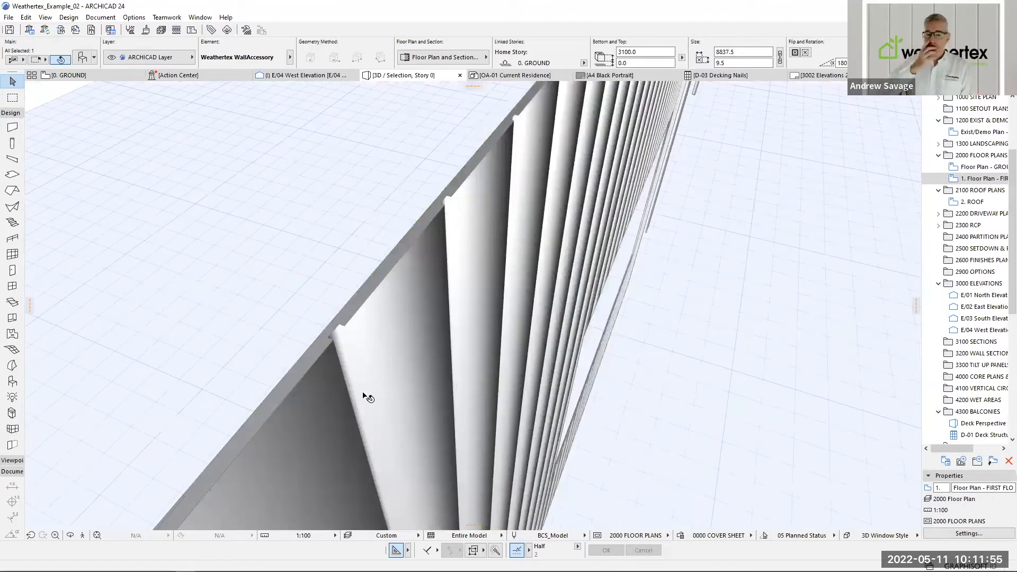
scroll(362, 395, "down", 2)
scroll(365, 396, "down", 2)
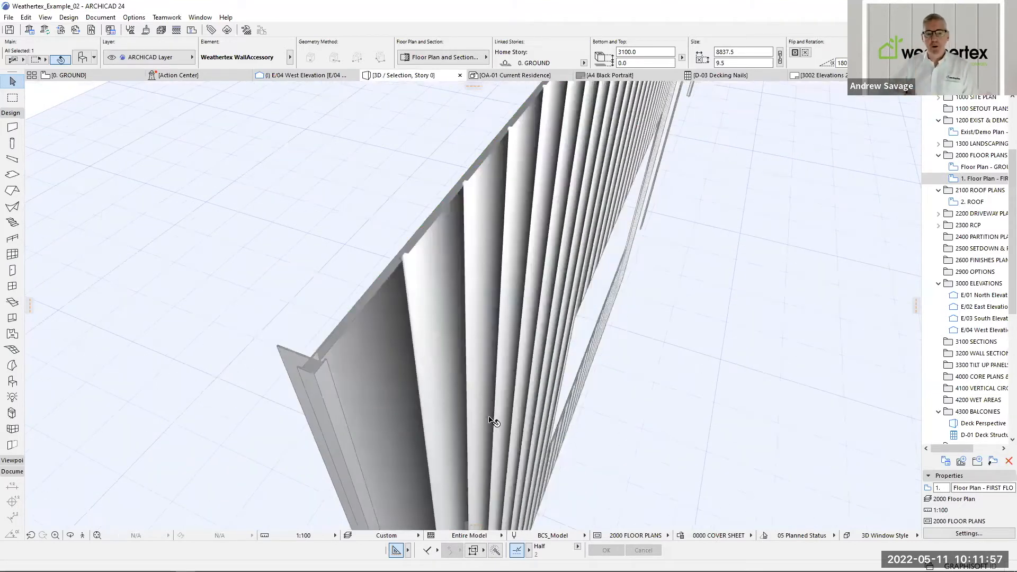
scroll(463, 399, "down", 2)
middle_click_drag(453, 398, 512, 387, "shift")
scroll(513, 390, "up", 2)
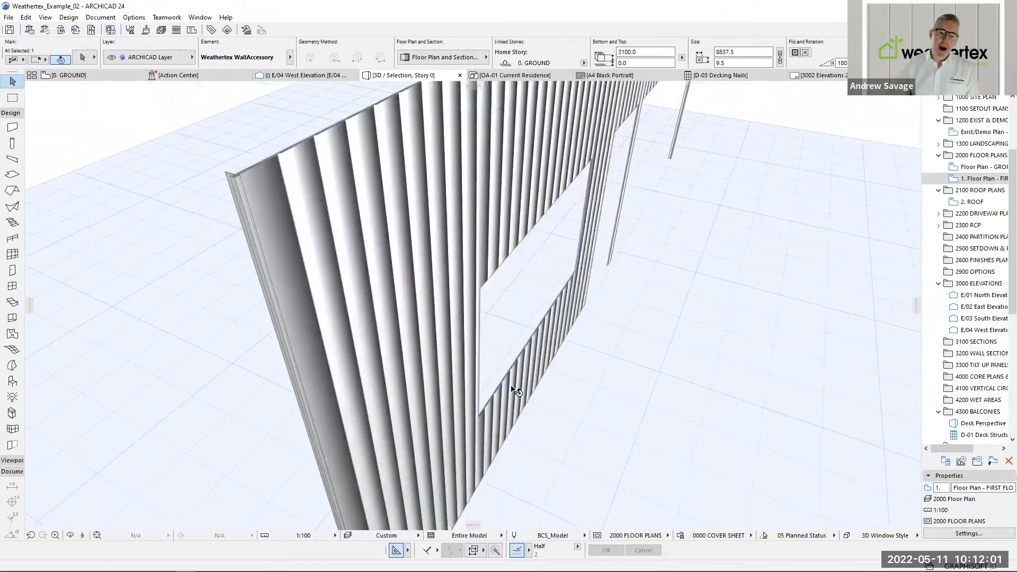
scroll(513, 389, "up", 2)
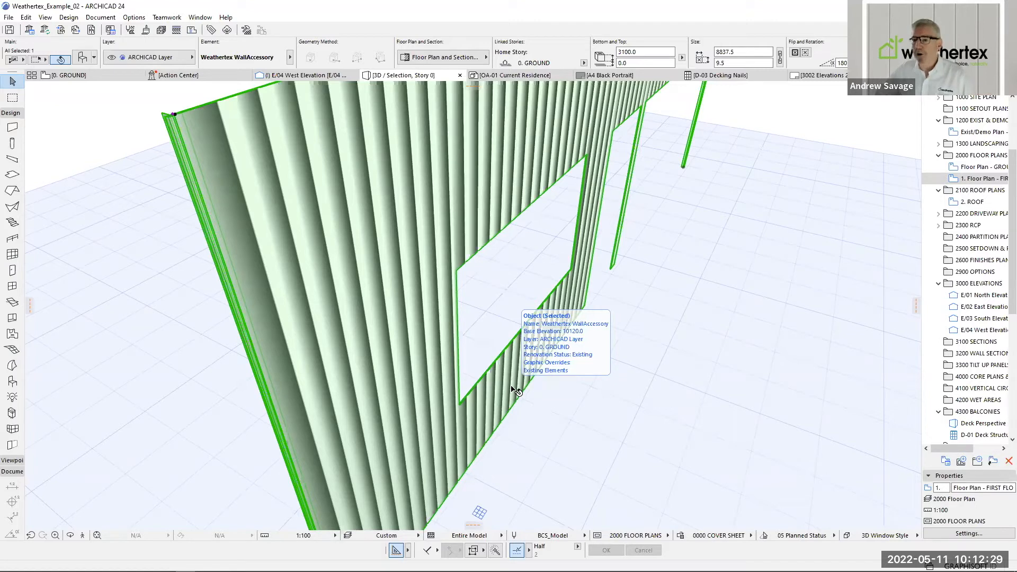
mouse_move(200, 568)
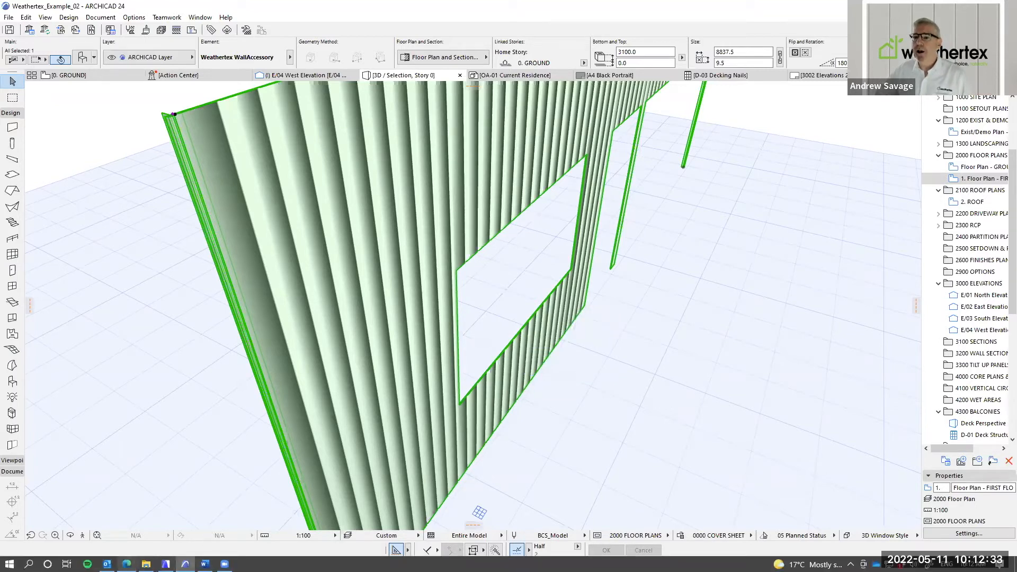
mouse_move(126, 563)
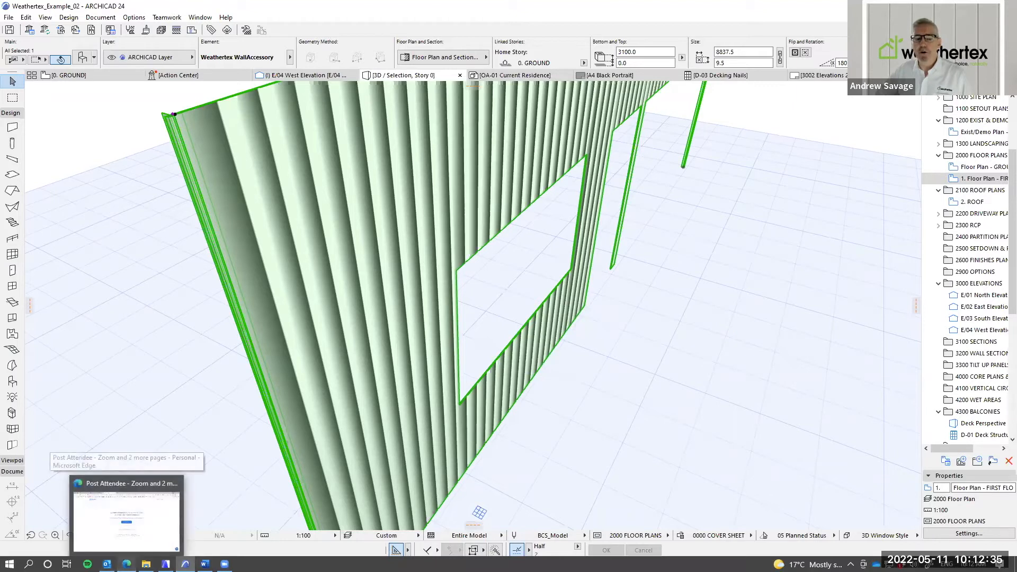
mouse_move(165, 563)
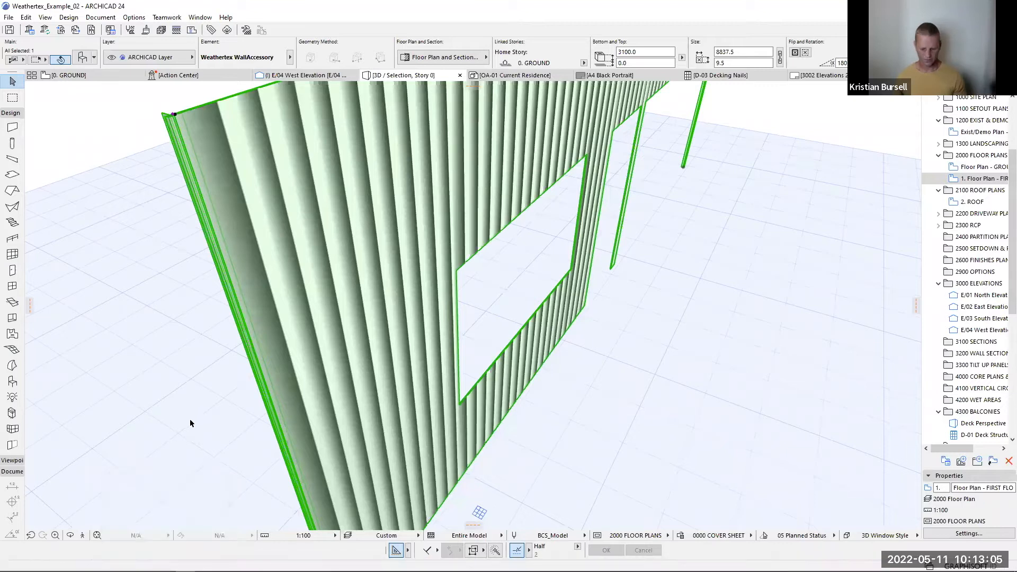
- Review the cladding accessory's Representation settings, including the level of detail choices for 2D and 3D
scroll(504, 428, "down", 1)
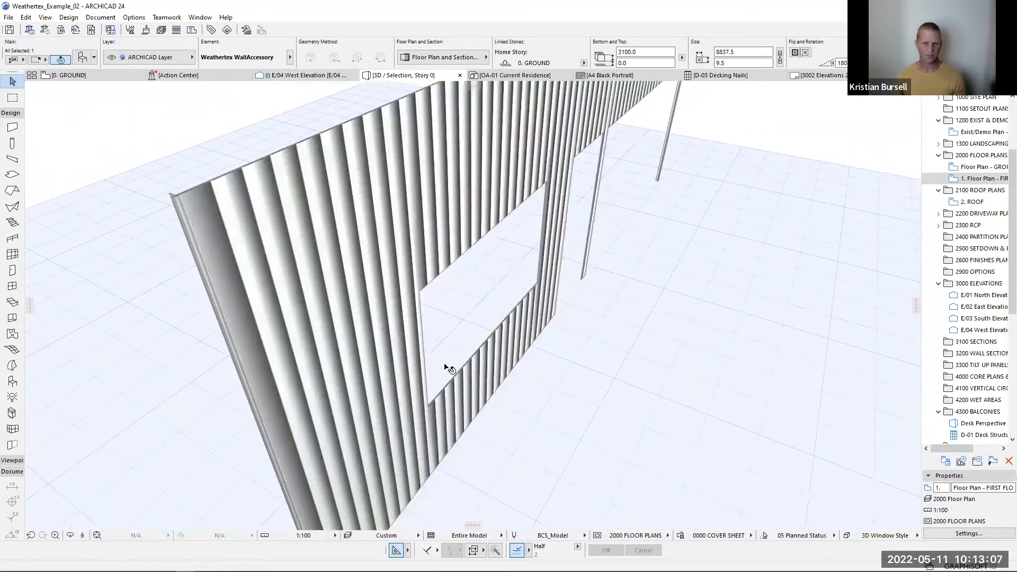
scroll(500, 229, "down", 1)
scroll(439, 214, "down", 1)
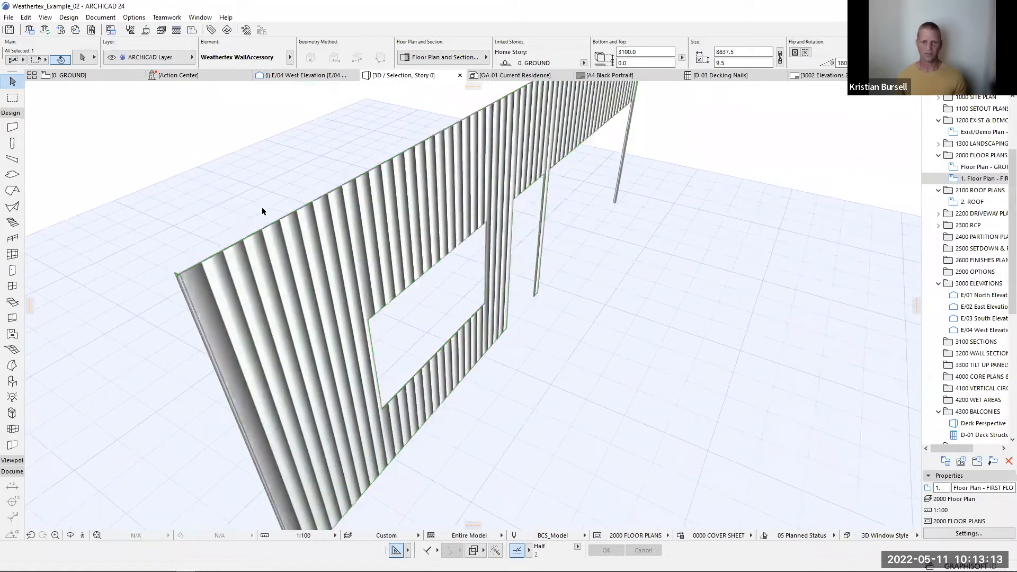
scroll(307, 231, "up", 1)
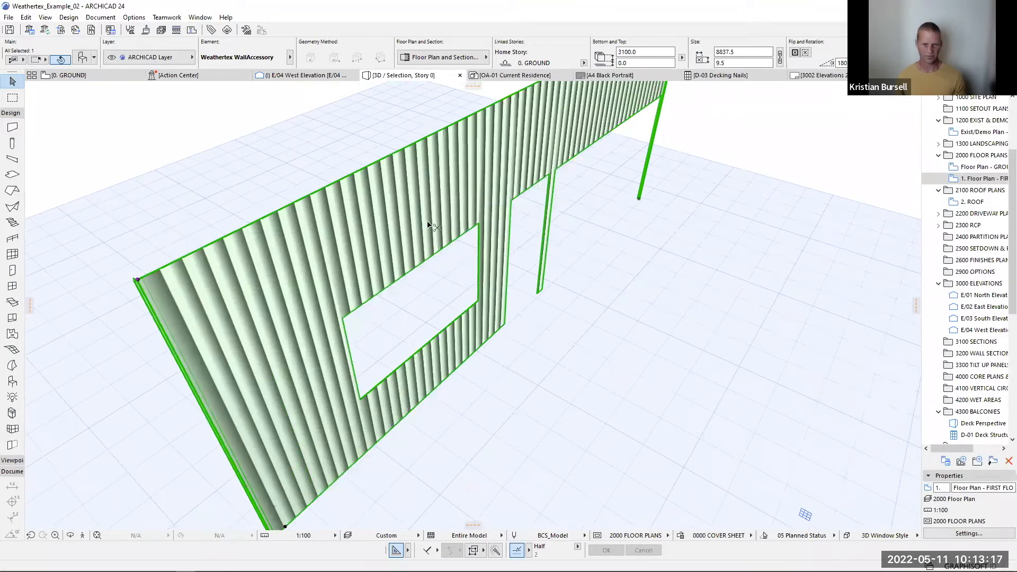
double_click(506, 205)
left_click(507, 208)
left_click(768, 232)
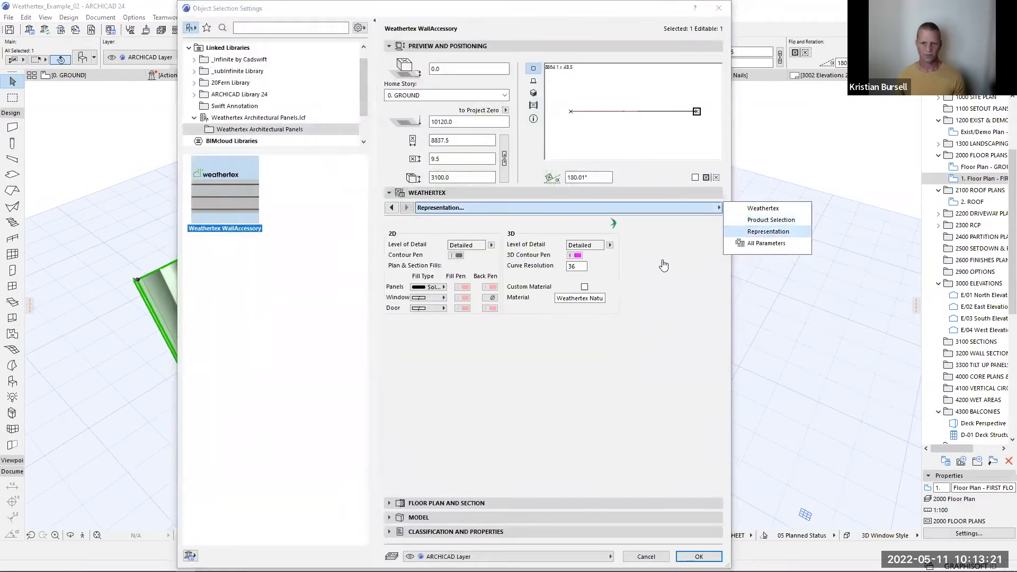
left_click(492, 246)
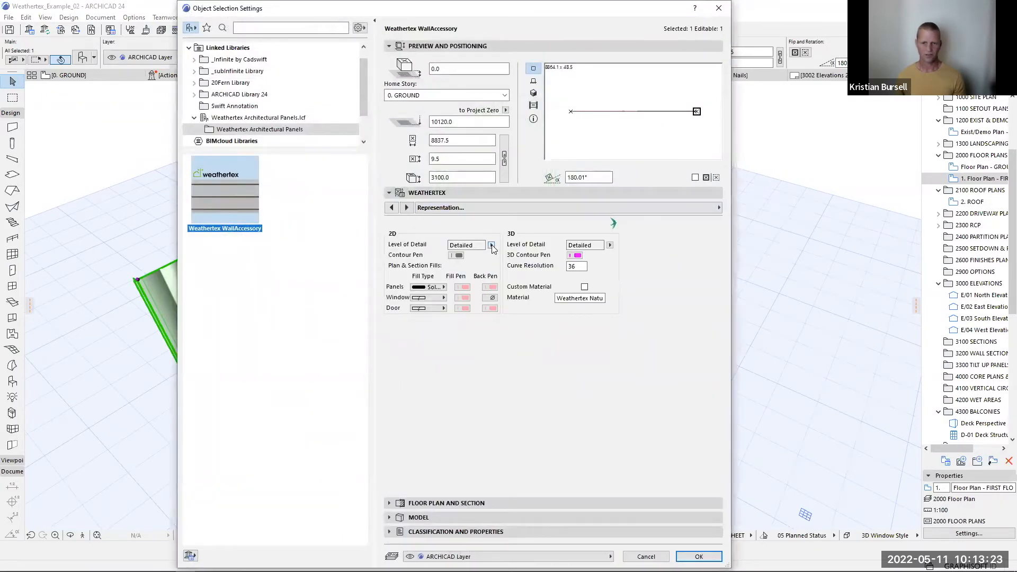
left_click(610, 245)
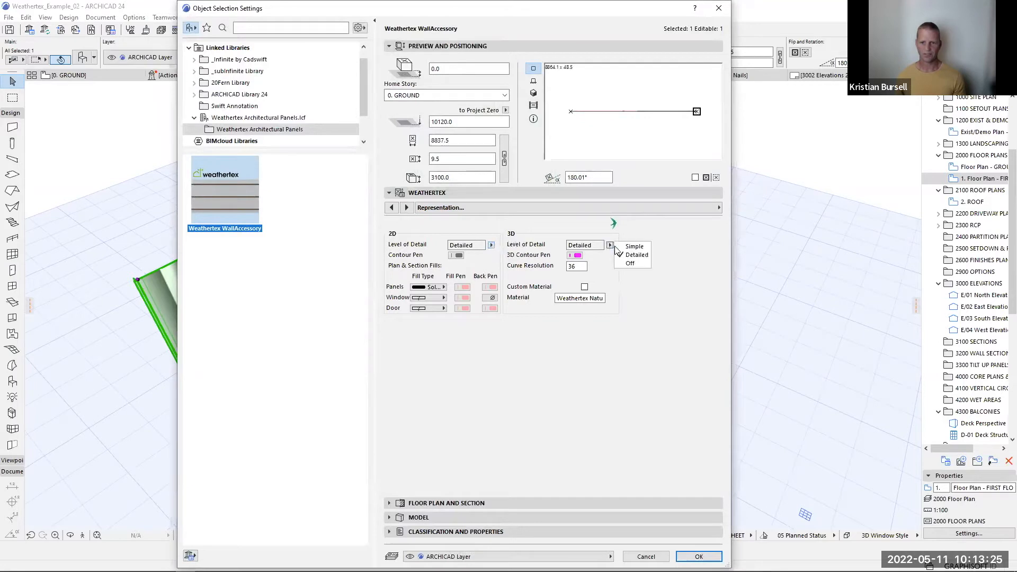
left_click(668, 319)
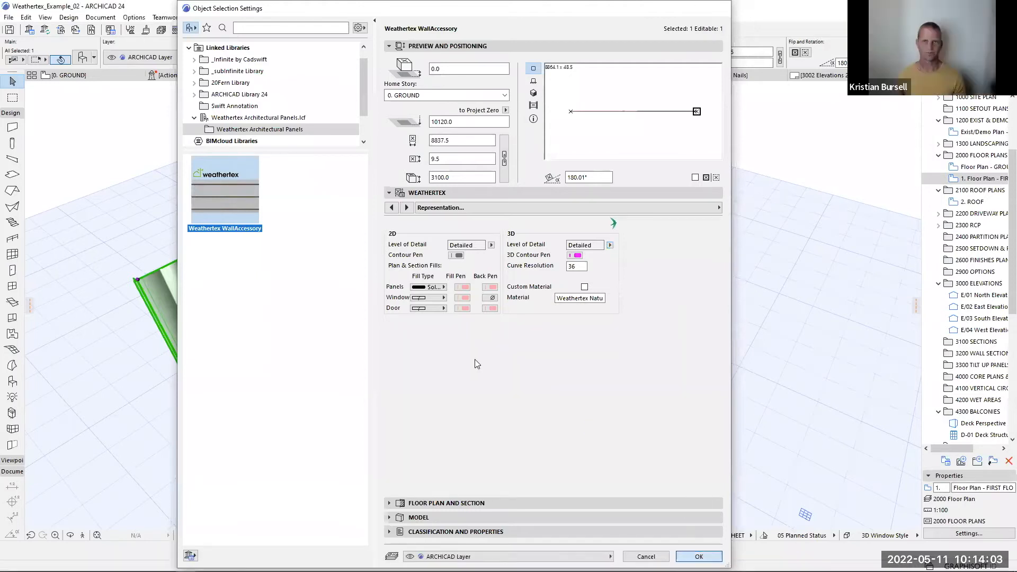
key("Return")
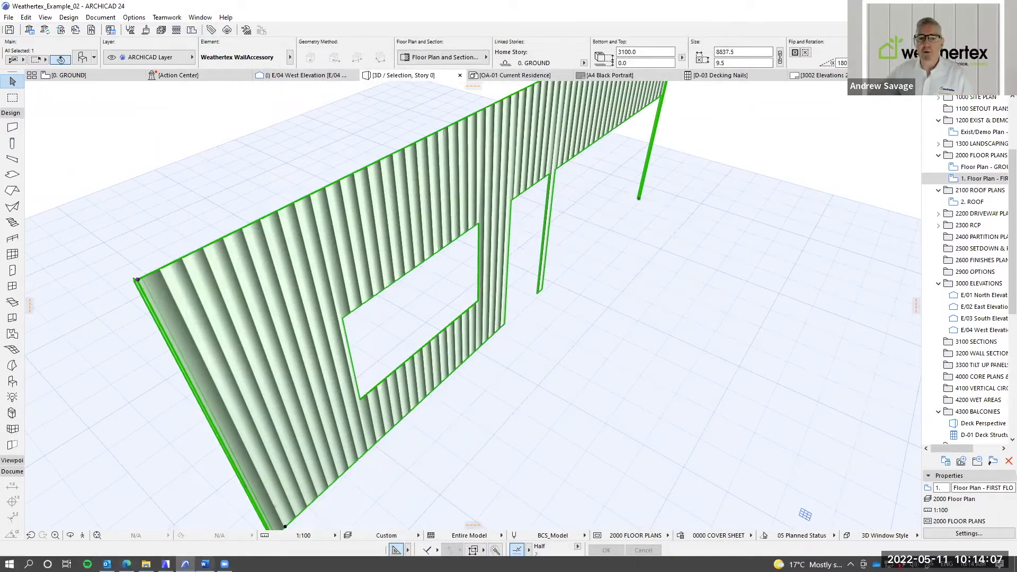
- Switch to the Weathertex_test_AC21 project and look over the modelled cladding panel samples in 3D
mouse_move(166, 564)
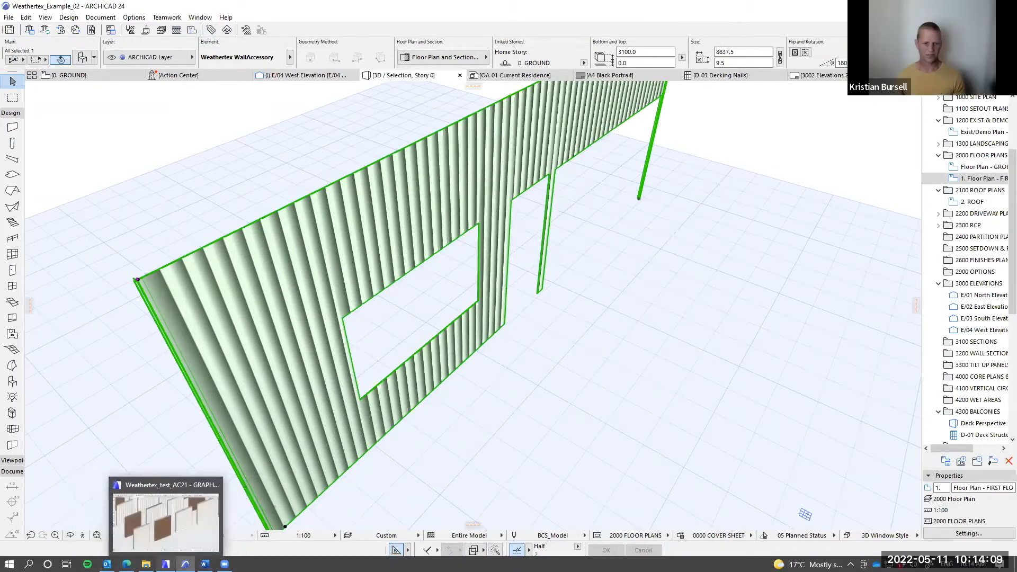
left_click(166, 516)
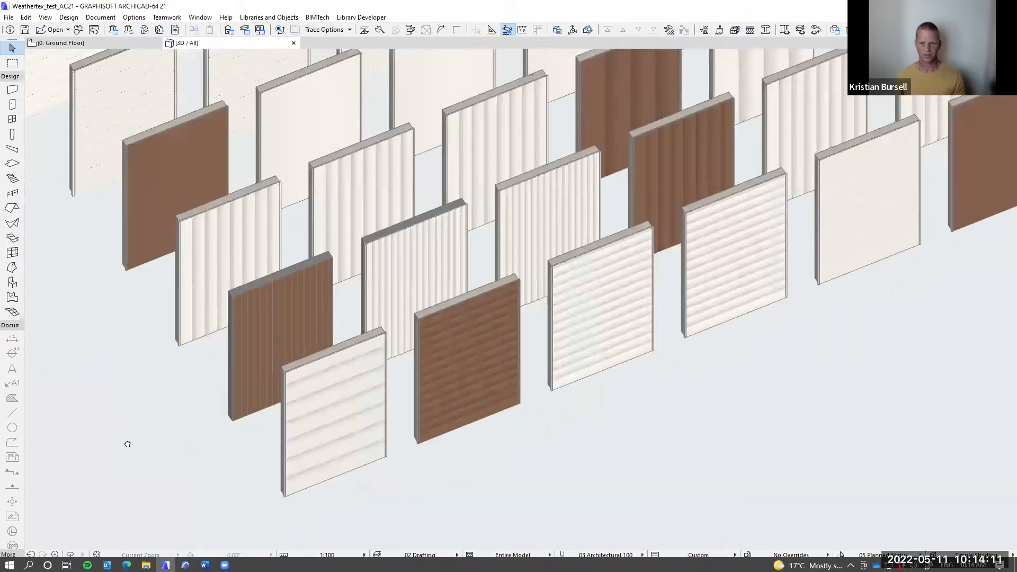
scroll(428, 392, "down", 3)
middle_click_drag(443, 449, 374, 456)
middle_click_drag(698, 283, 484, 398)
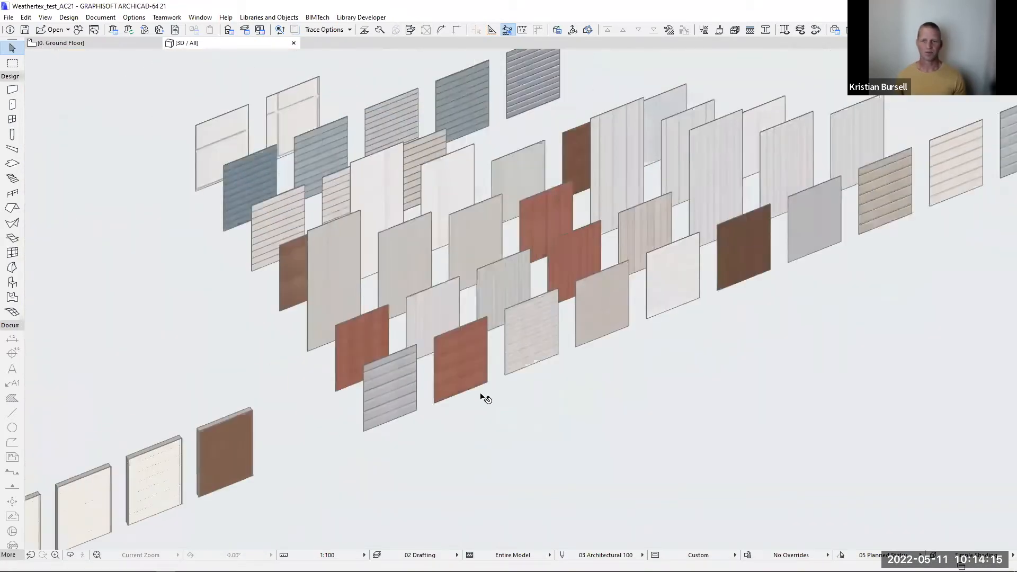
scroll(481, 397, "up", 1)
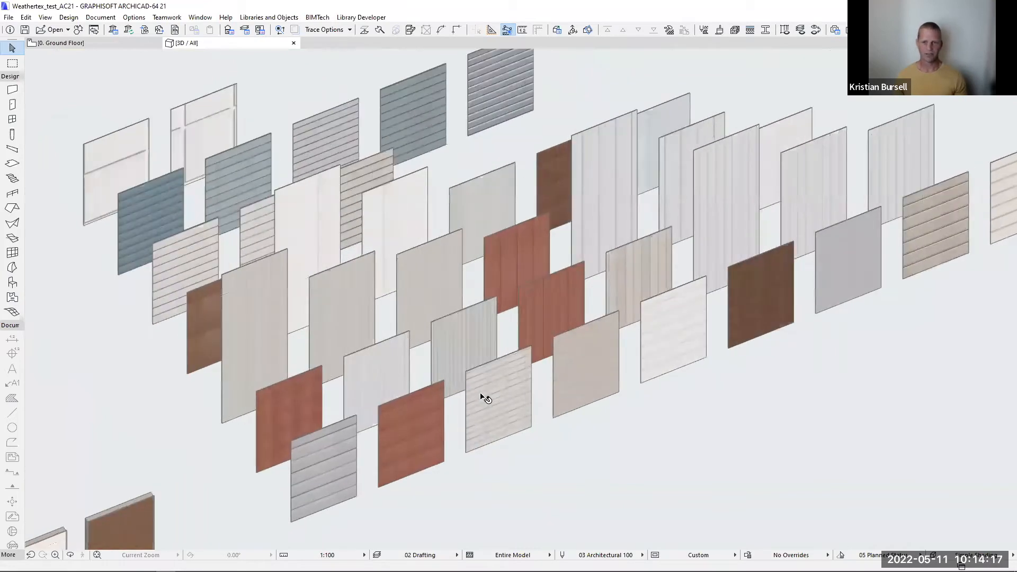
- Review the front horizontal-groove panel's wall settings, including the available composite structures and the surface overrides
scroll(485, 399, "down", 2)
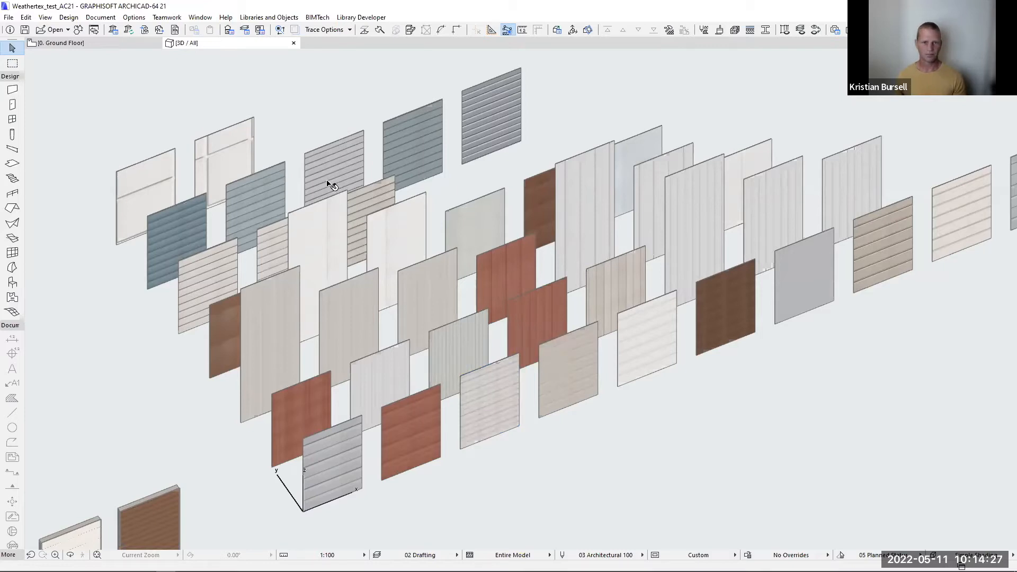
left_click(332, 460)
double_click(352, 424)
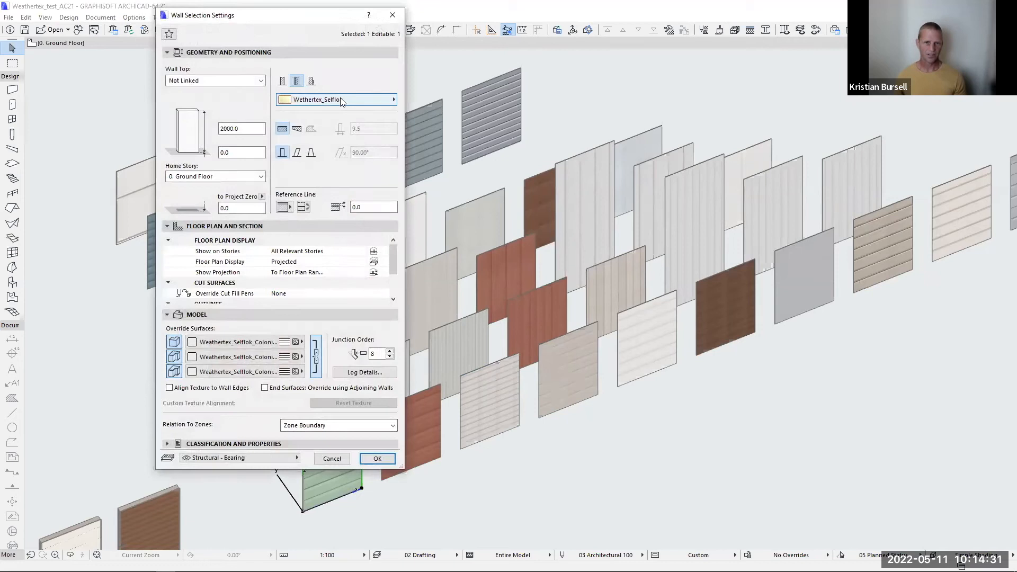
left_click(348, 104)
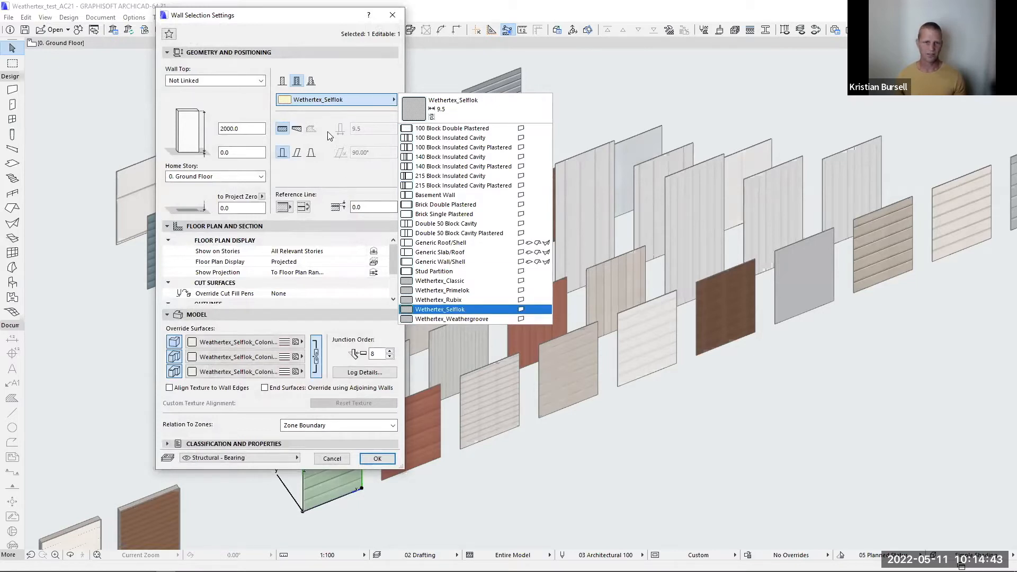
left_click(341, 101)
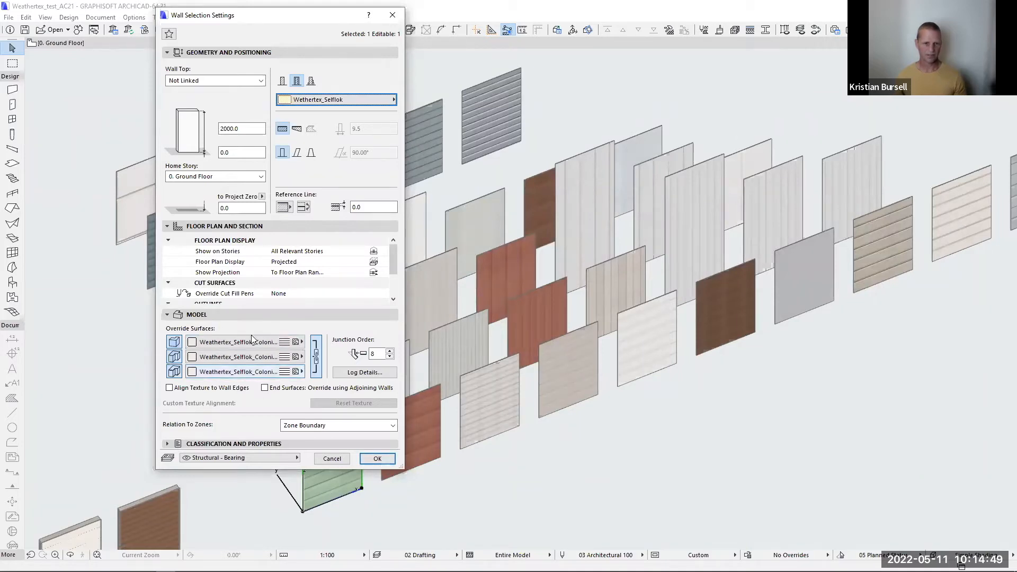
left_click(377, 459)
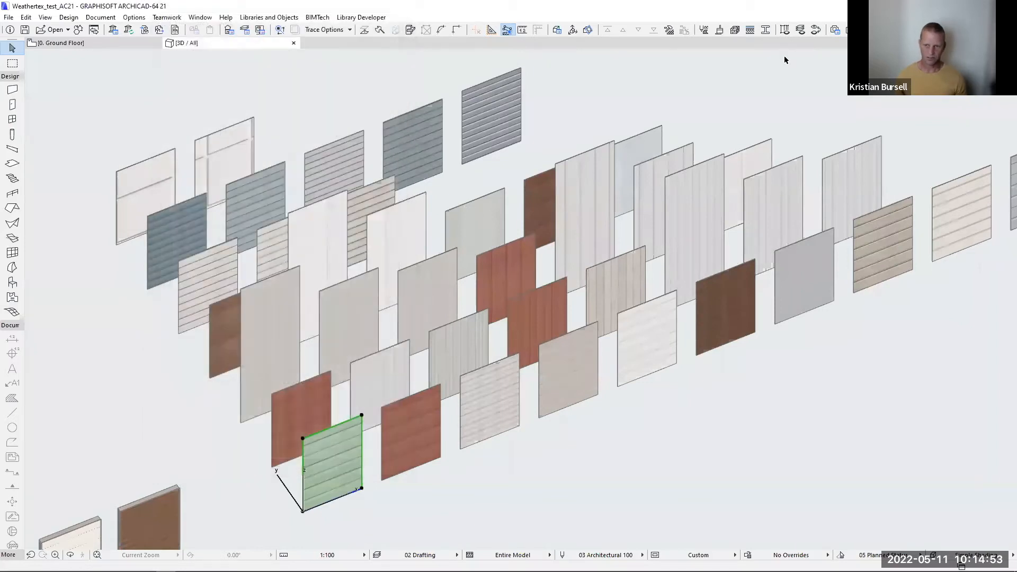
- Inspect the Wethertex_Selflok composite structure, checking its skin's building material choices and thickness
left_click(750, 30)
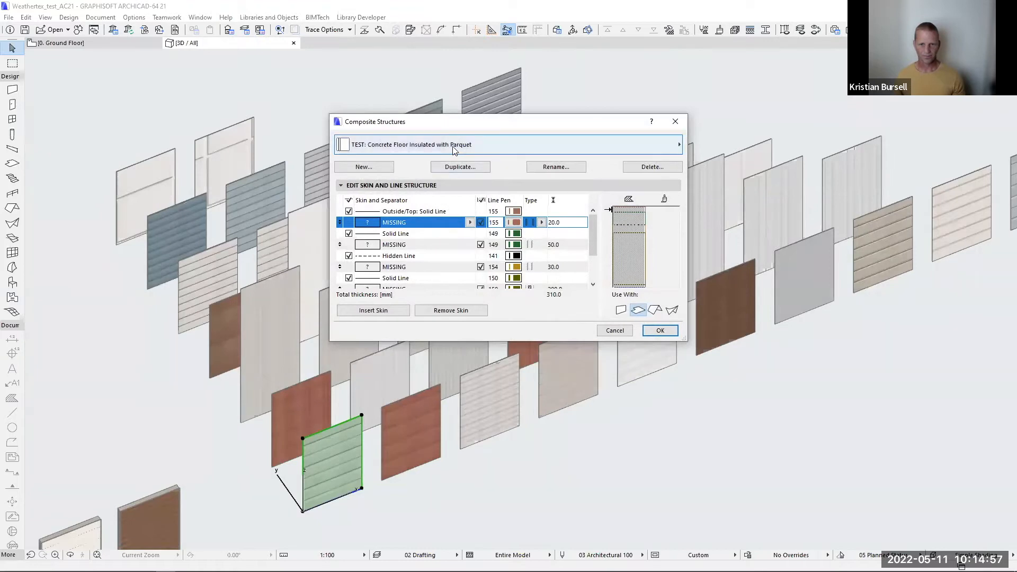
left_click(671, 144)
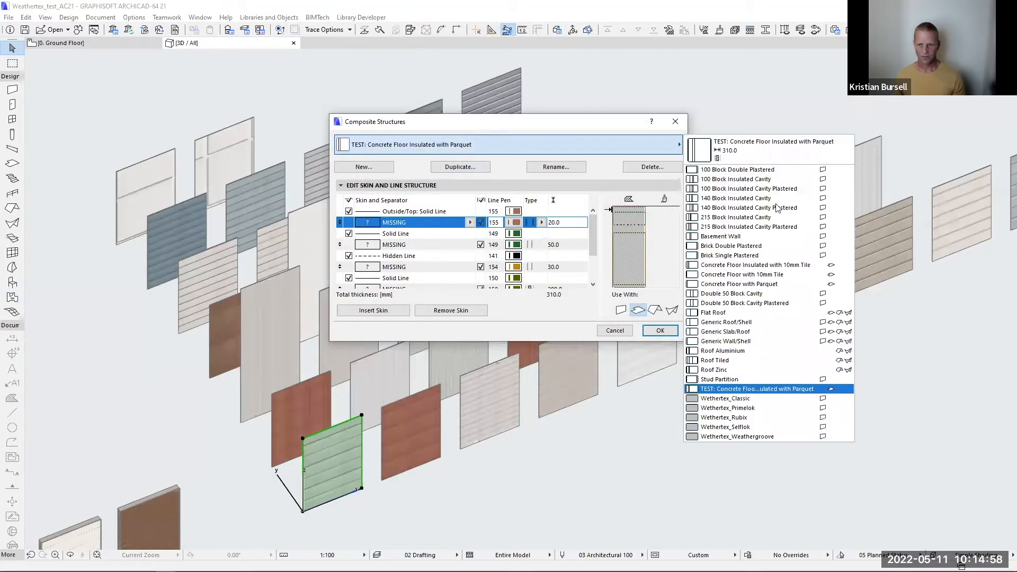
left_click(749, 427)
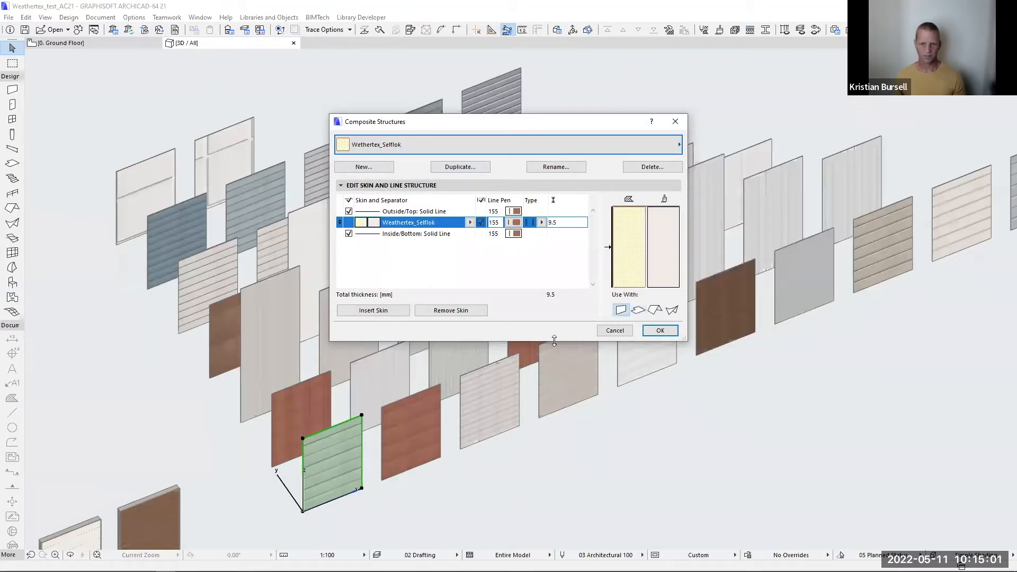
left_click_drag(554, 340, 554, 368)
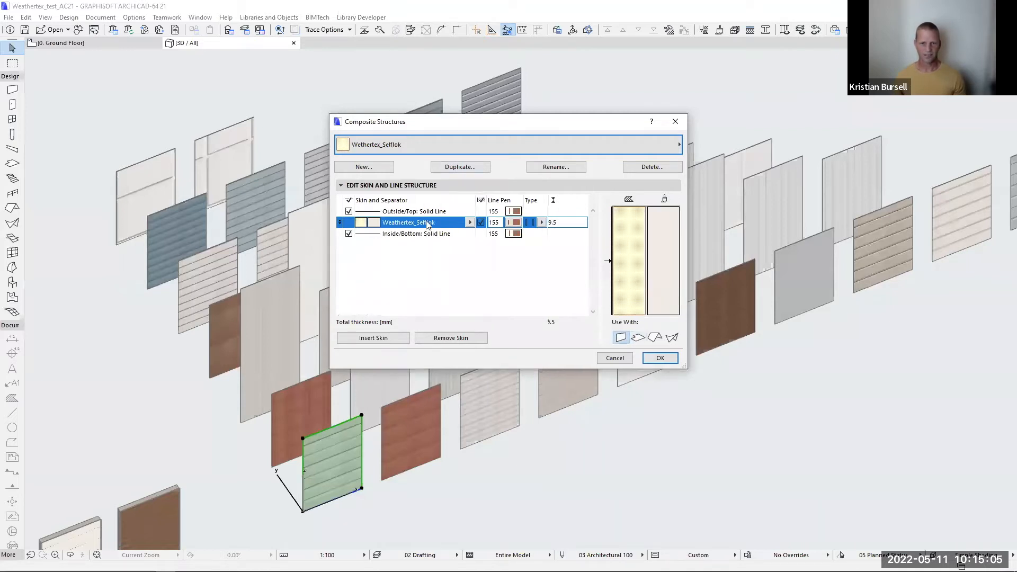
left_click(470, 222)
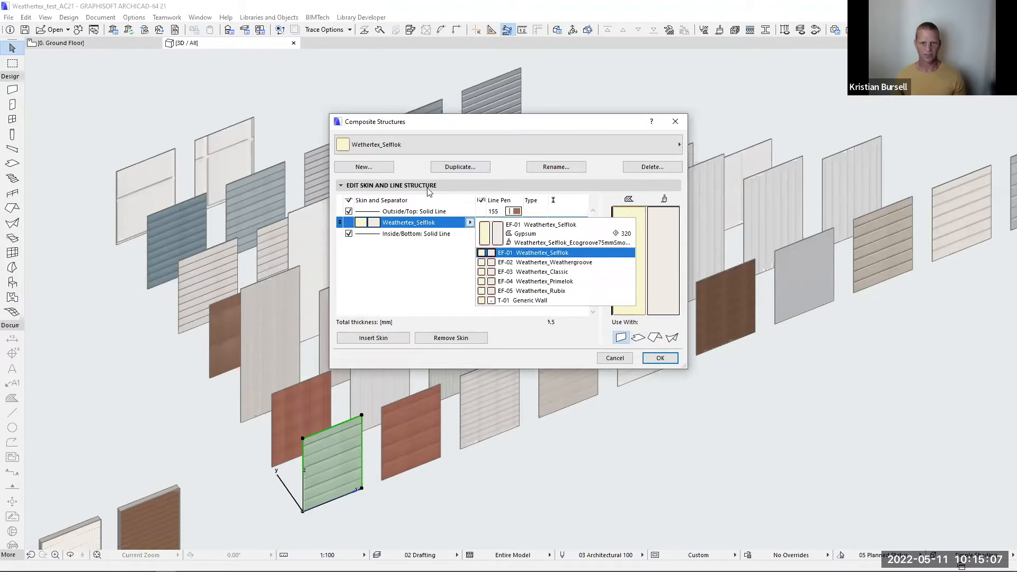
left_click(554, 254)
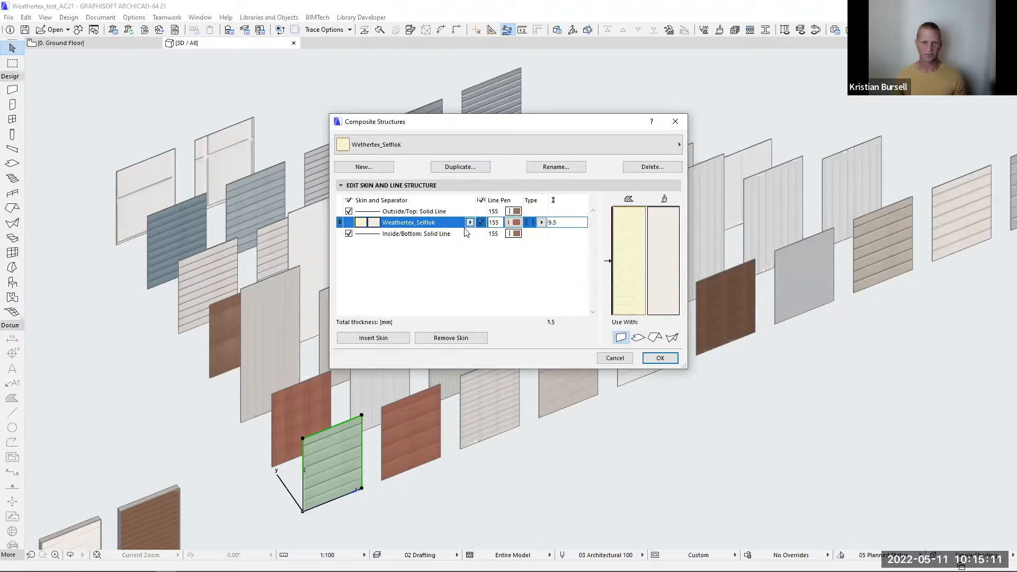
left_click(557, 223)
left_click(660, 358)
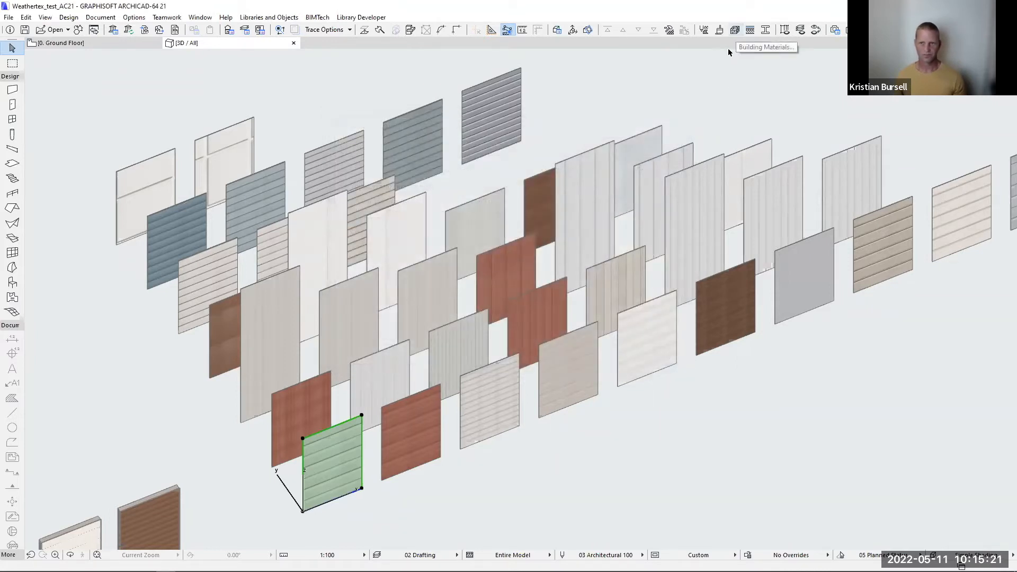
- Review the Weathertex_Selflok building material's properties and the list of Weathertex surfaces available for it
left_click(734, 30)
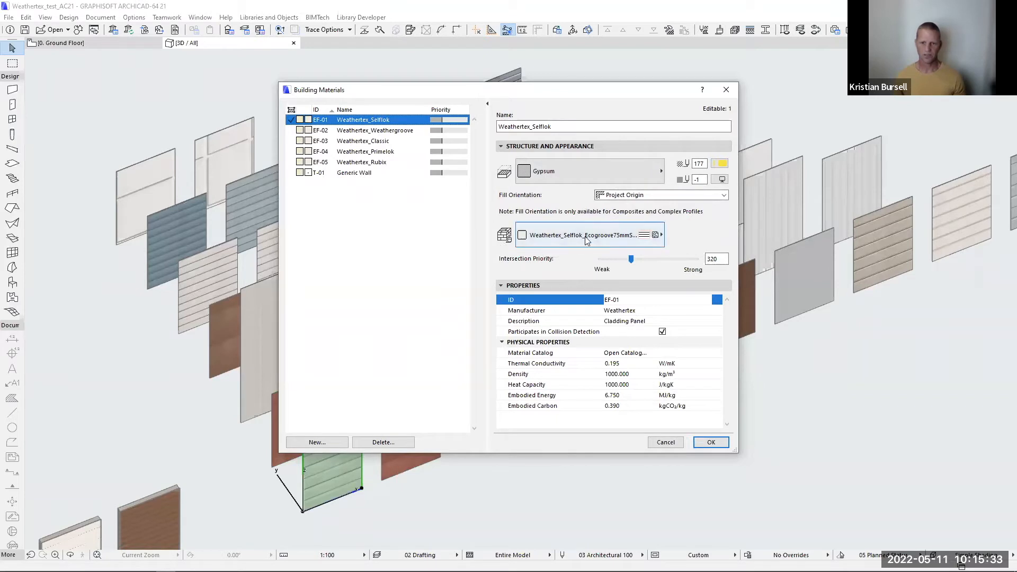
left_click(556, 239)
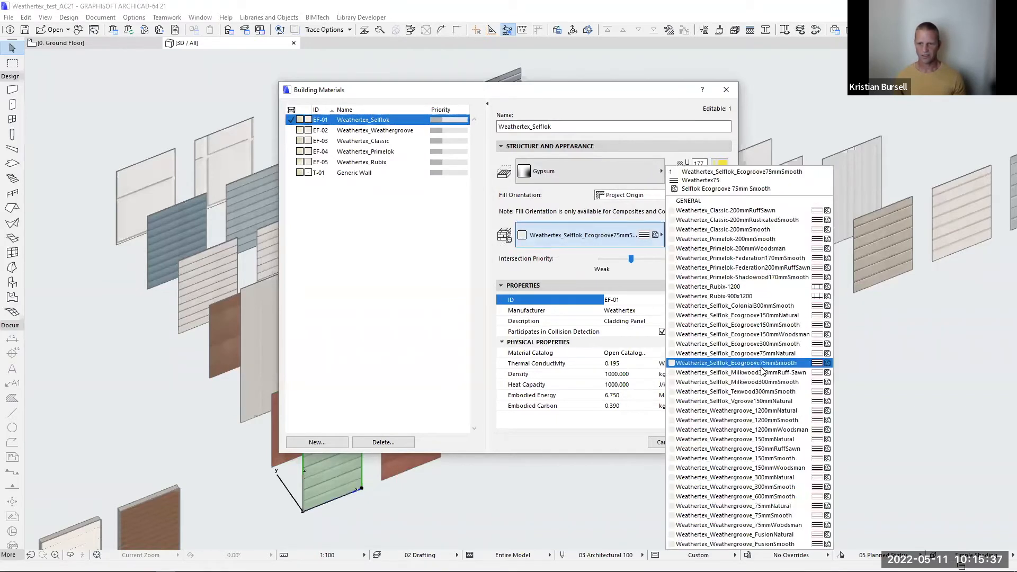
left_click(580, 237)
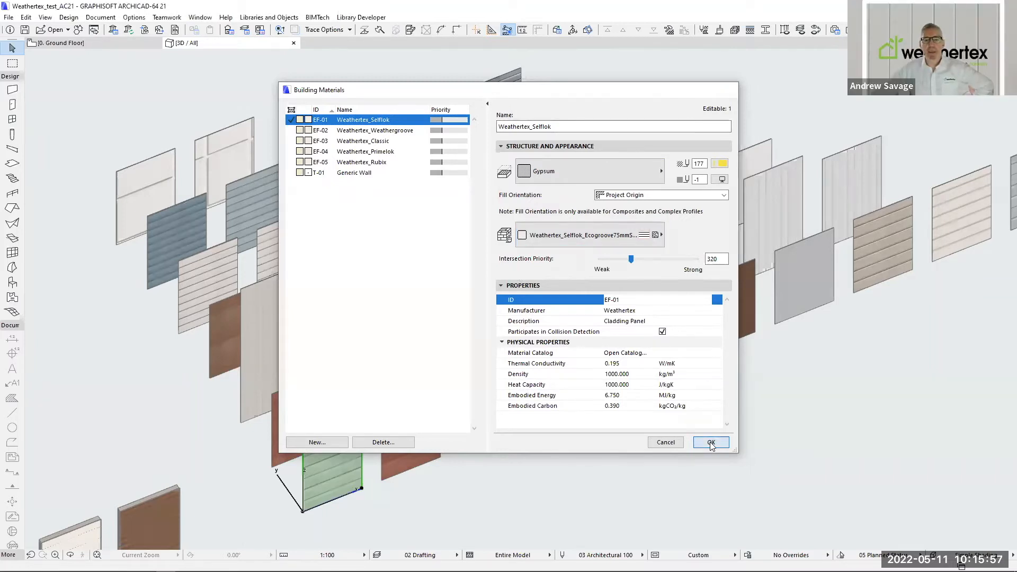
left_click(710, 443)
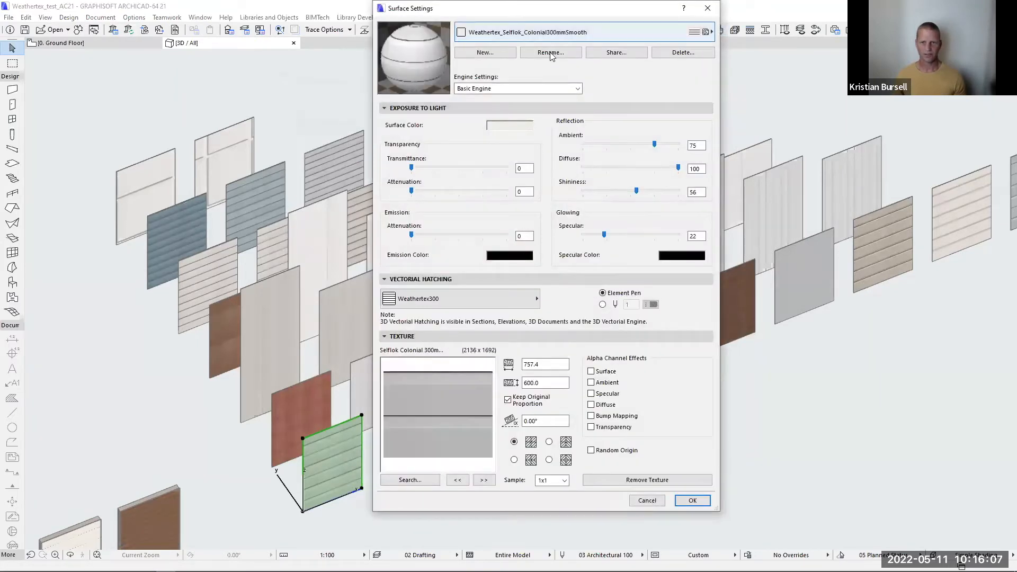
- Look through the Weathertex surfaces and view the Weathertex_Selflok_Ecogroove75mmNatural texture settings, then close without saving
left_click(562, 33)
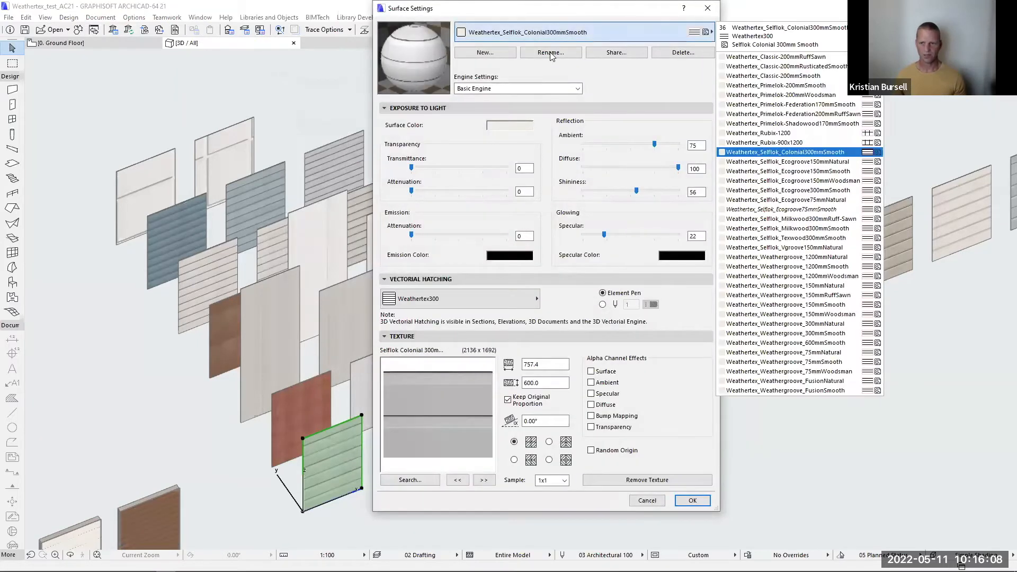
left_click(820, 200)
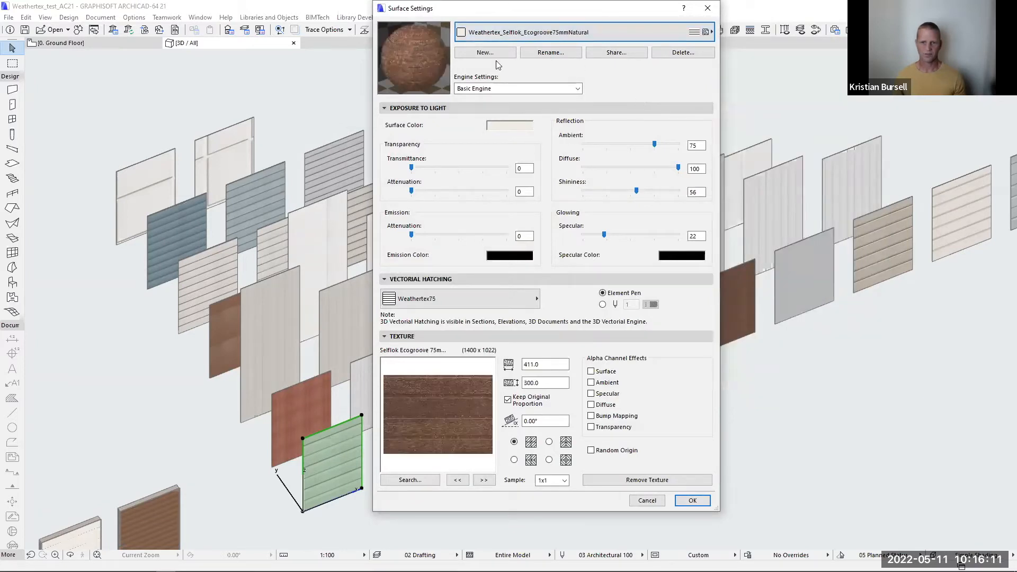
left_click(664, 38)
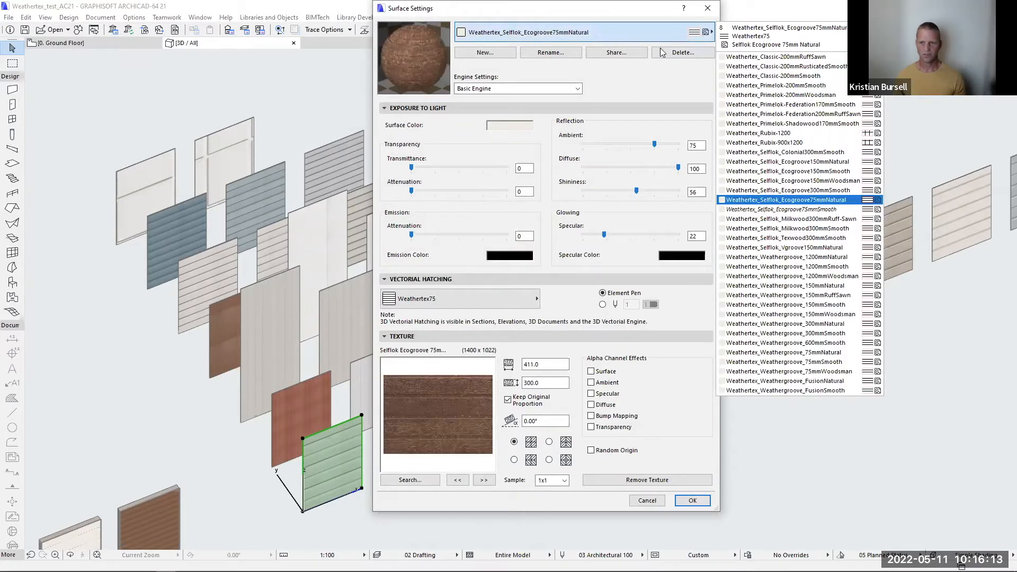
left_click(662, 52)
left_click(651, 502)
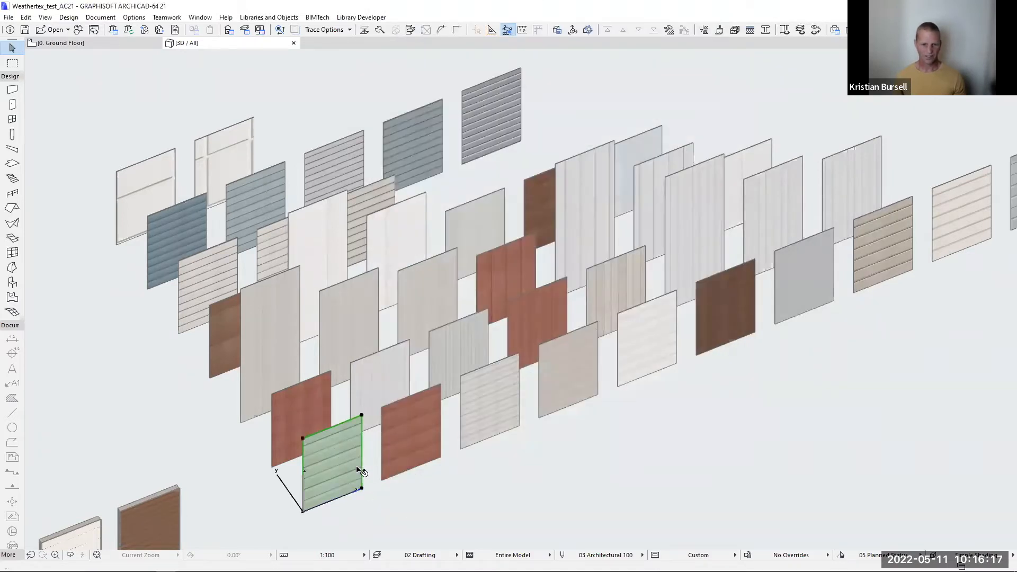
- Recheck the selected panel wall's settings and look over the surfaces offered for its override
key("ctrl+t")
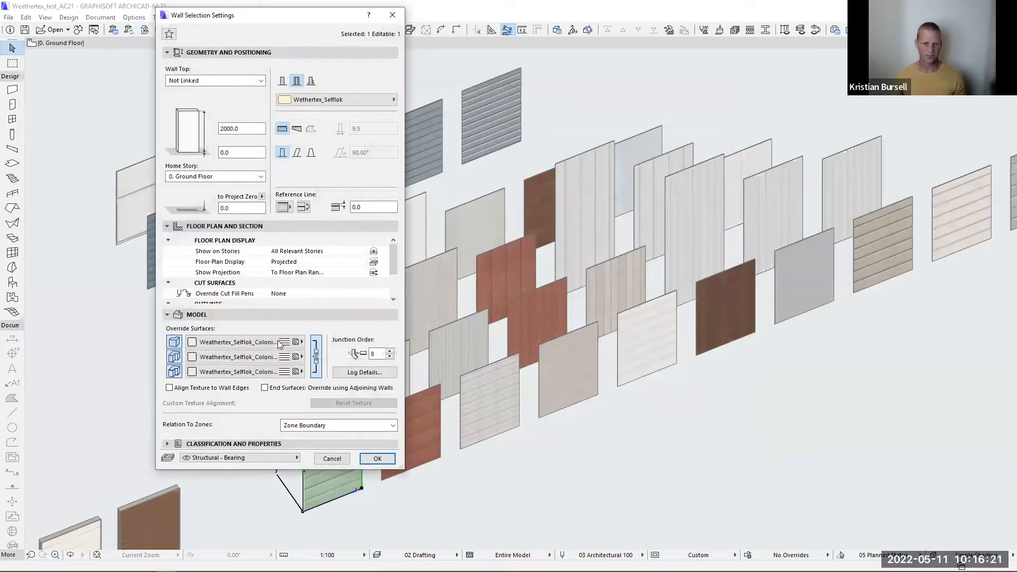
left_click(253, 341)
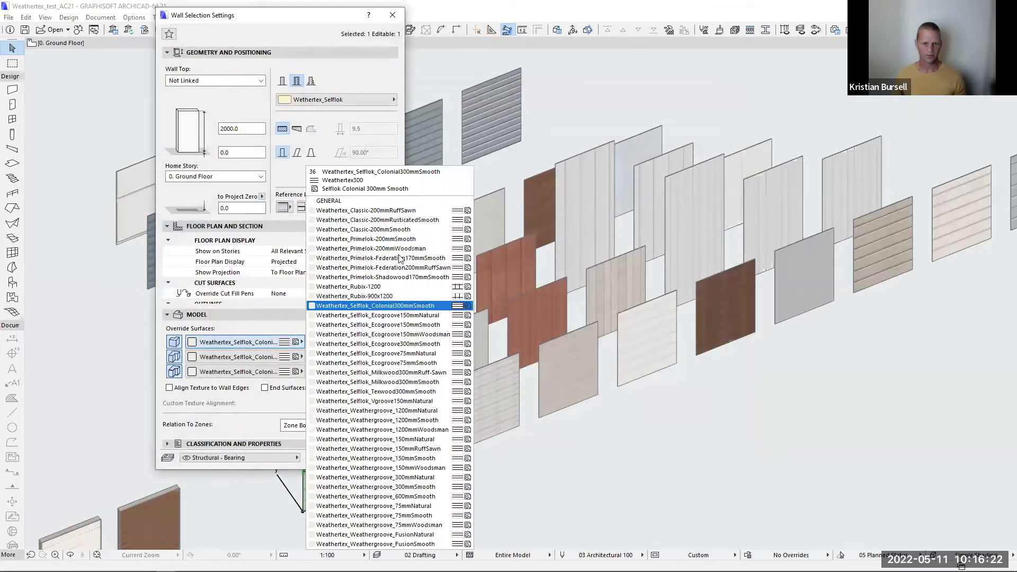
left_click(237, 342)
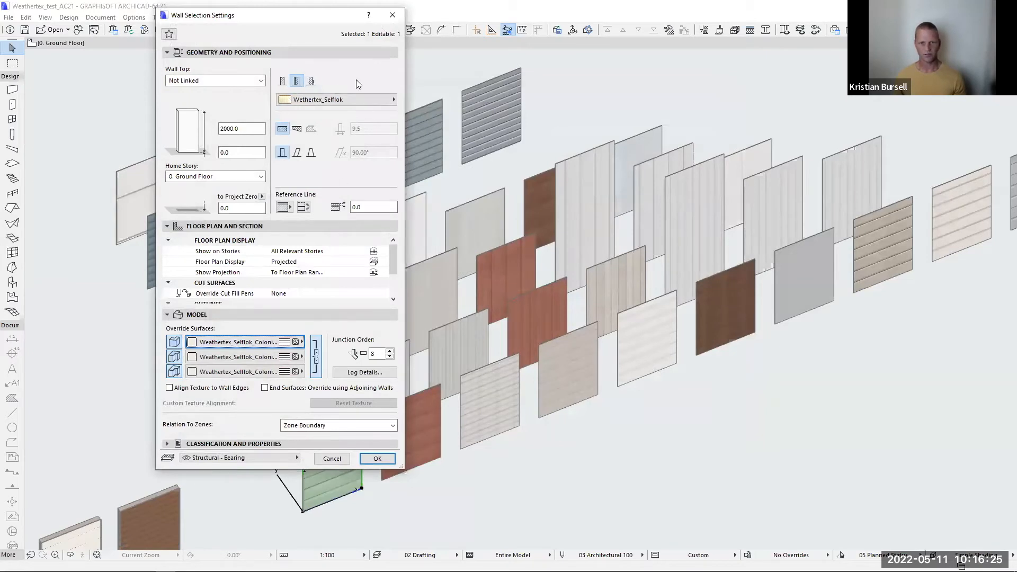
left_click(378, 459)
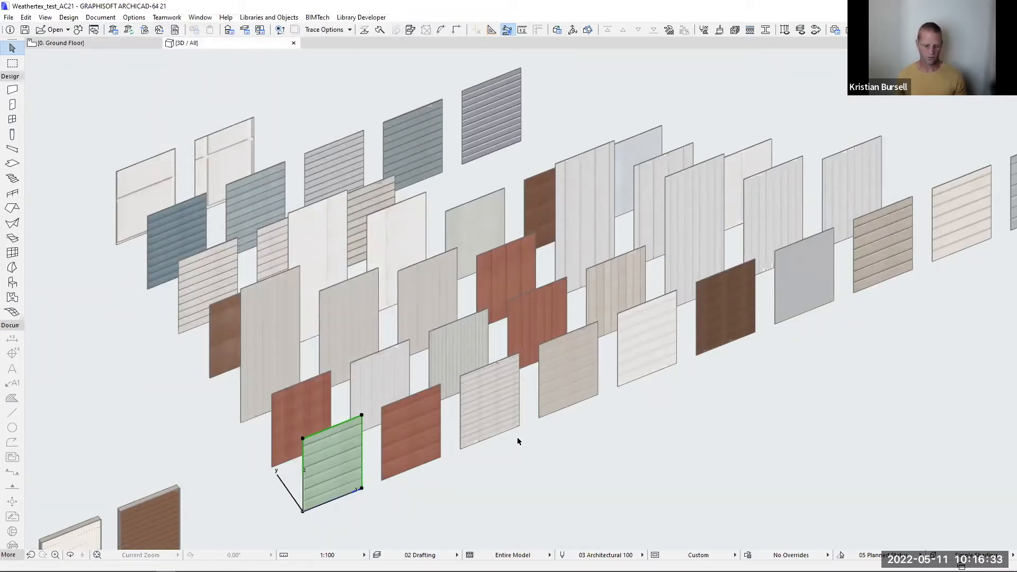
key("ctrl+t")
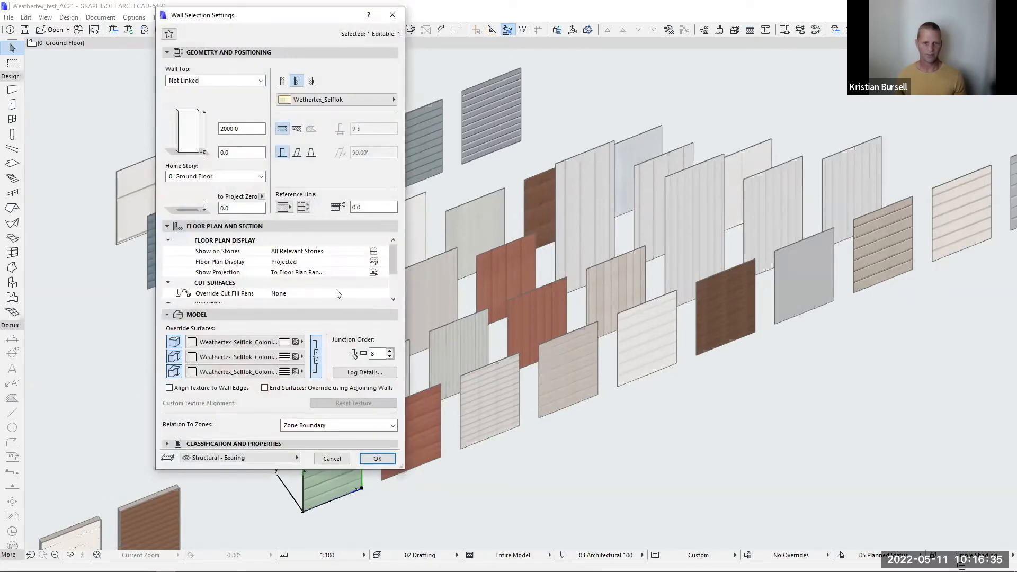
left_click(377, 459)
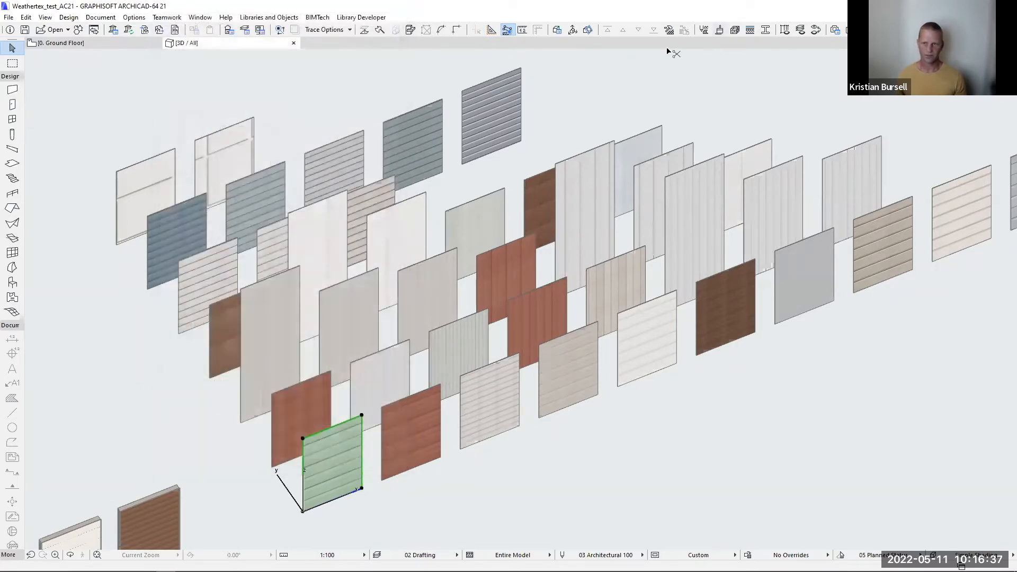
- Examine the Weathertex_Selflok_Colonial300mmSmooth surface with CineRender by MAXON settings, checking its bump channel and colour image
left_click(719, 31)
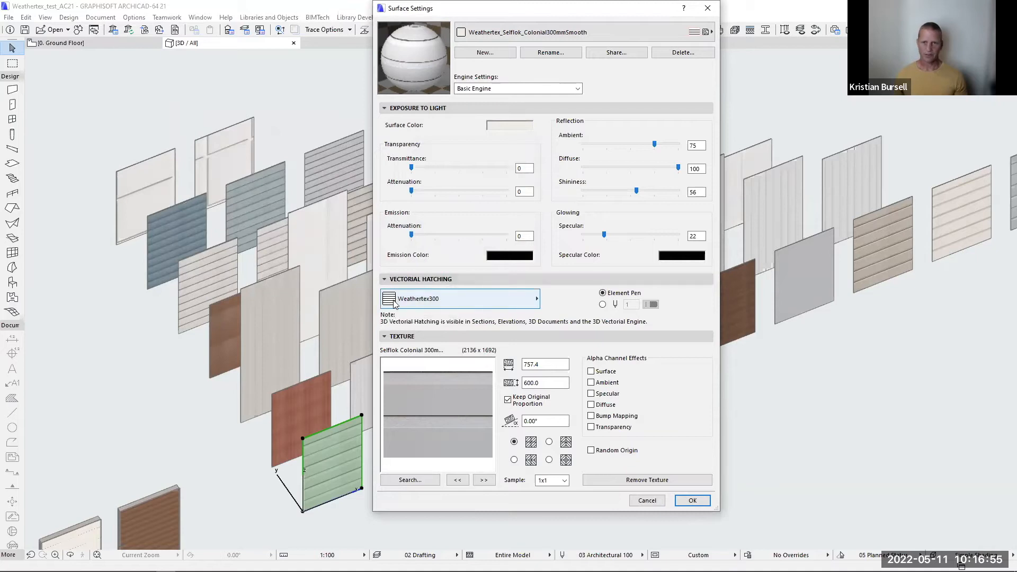
left_click(495, 88)
left_click(495, 106)
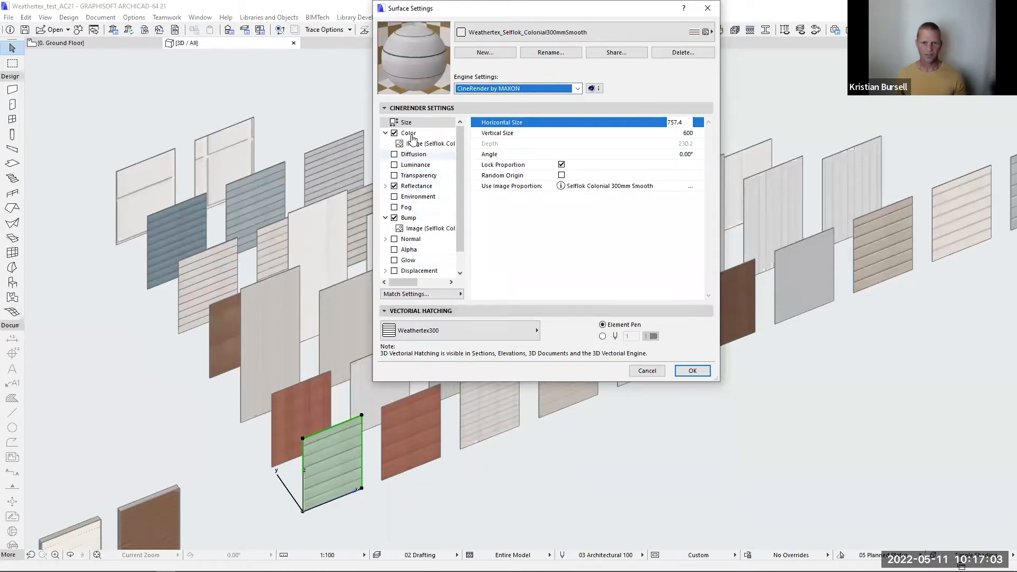
left_click(409, 218)
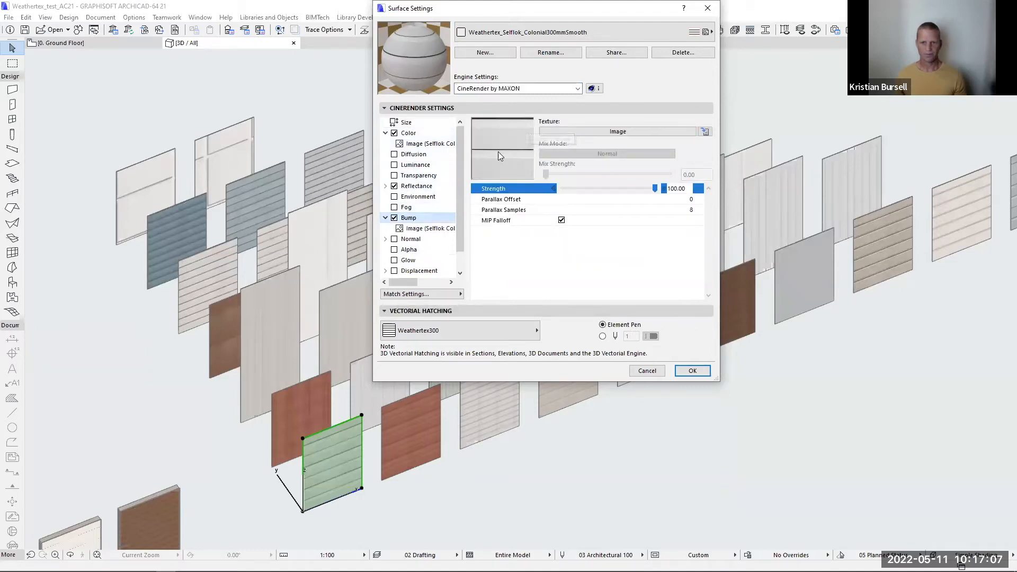
left_click(422, 145)
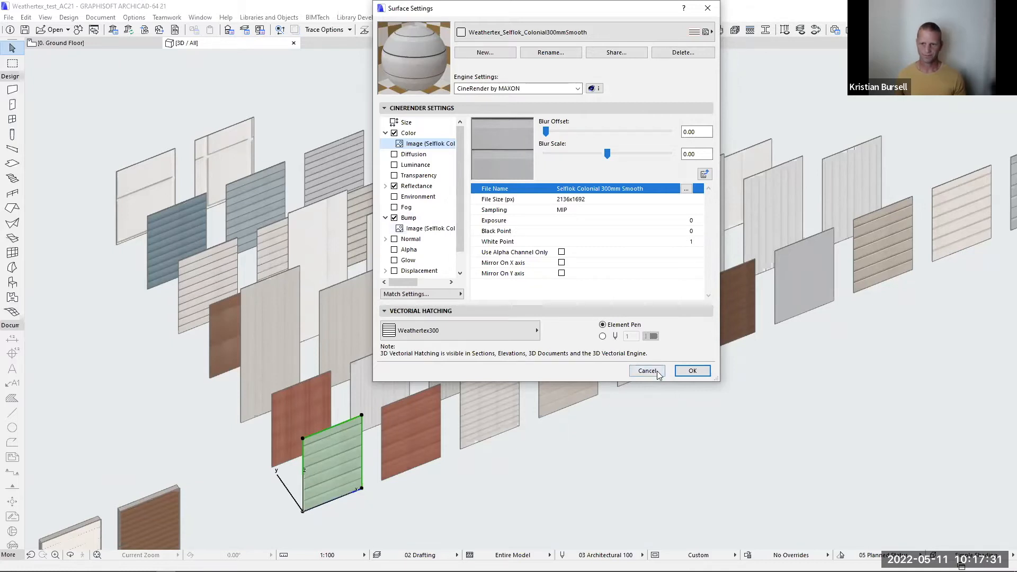
left_click(692, 370)
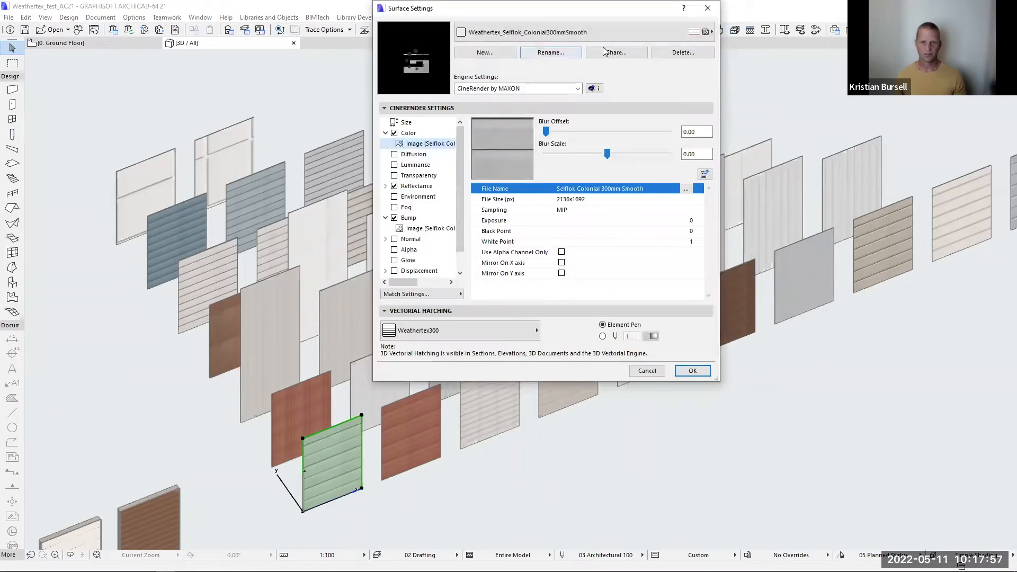
- Review the surface list again and compare the Colonial 300 mm surface's Basic Engine settings with its CineRender by MAXON settings
left_click(603, 39)
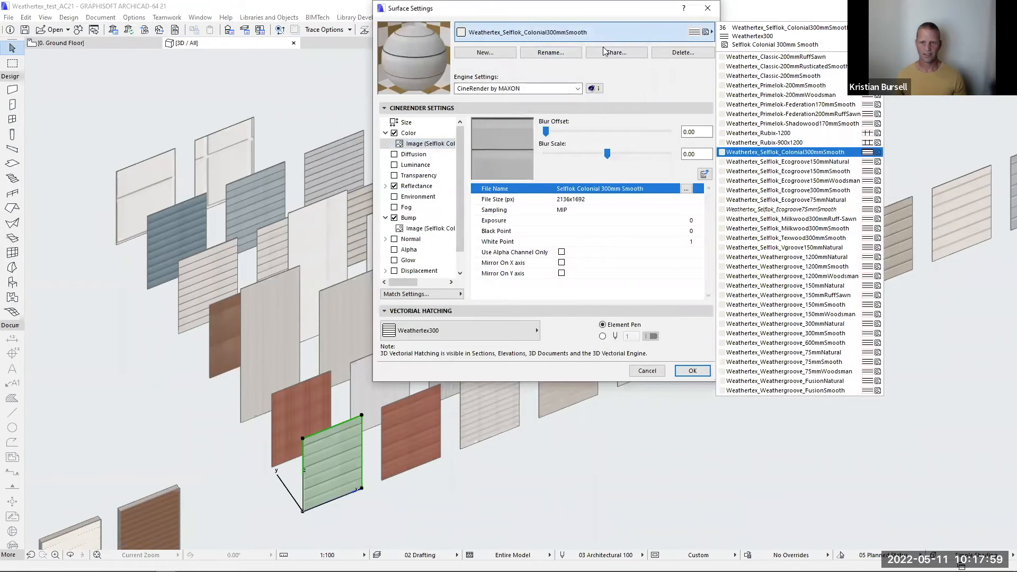
left_click(598, 66)
left_click(578, 89)
left_click(485, 99)
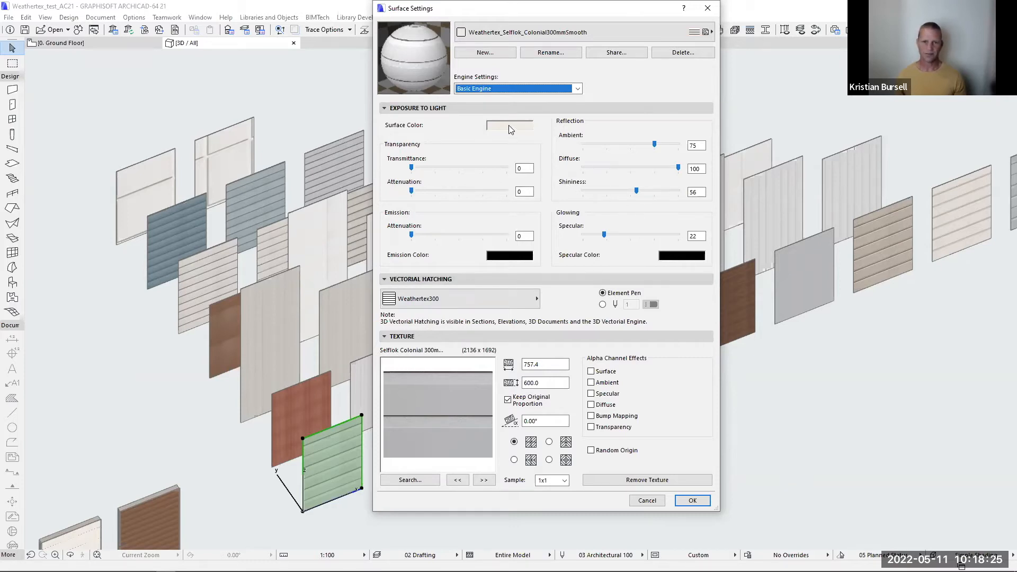
left_click(539, 89)
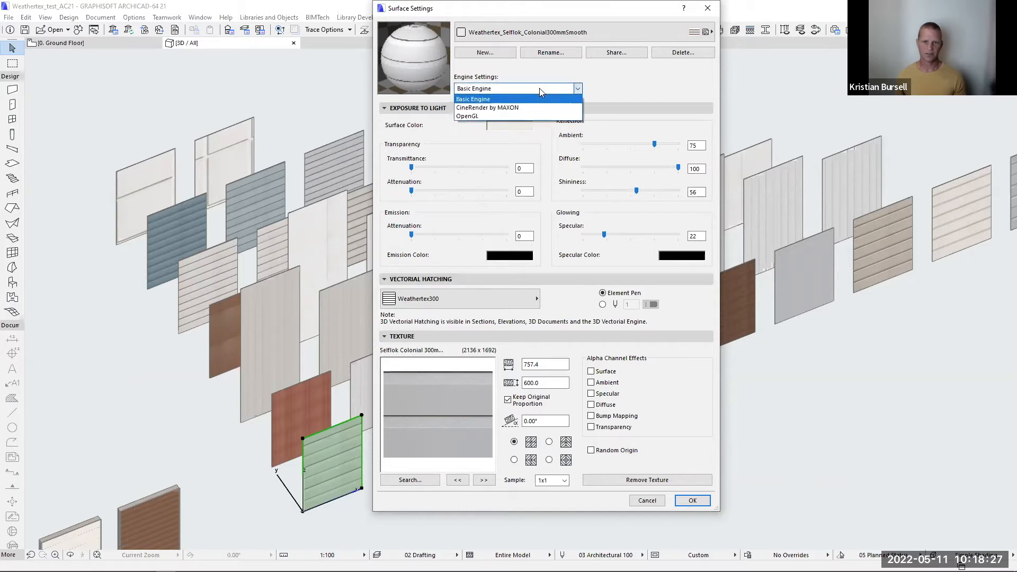
left_click(490, 108)
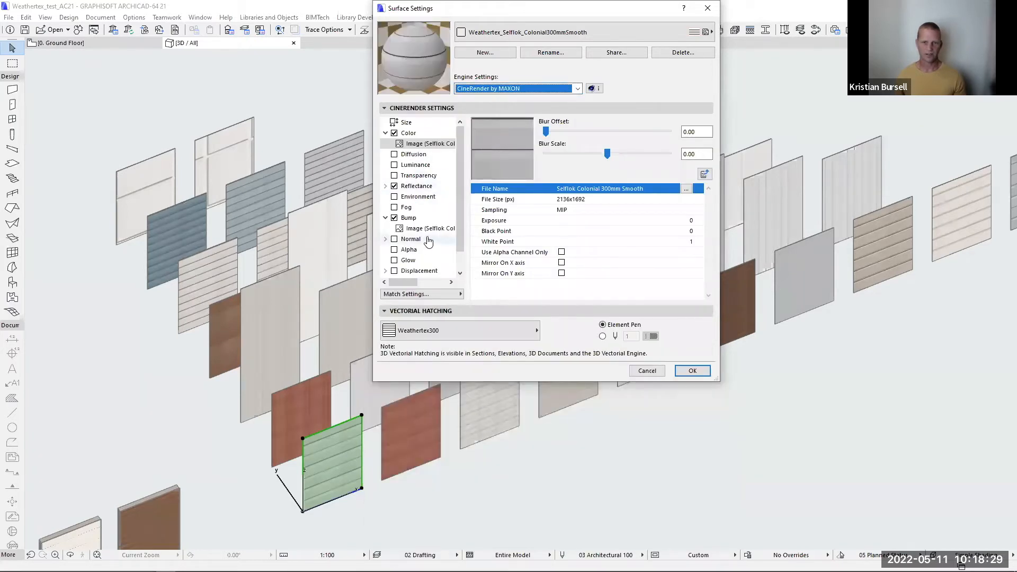
- Review the bump image of the Weathertex_Selflok_Colonial300mmSmooth surface and close its settings
left_click(428, 228)
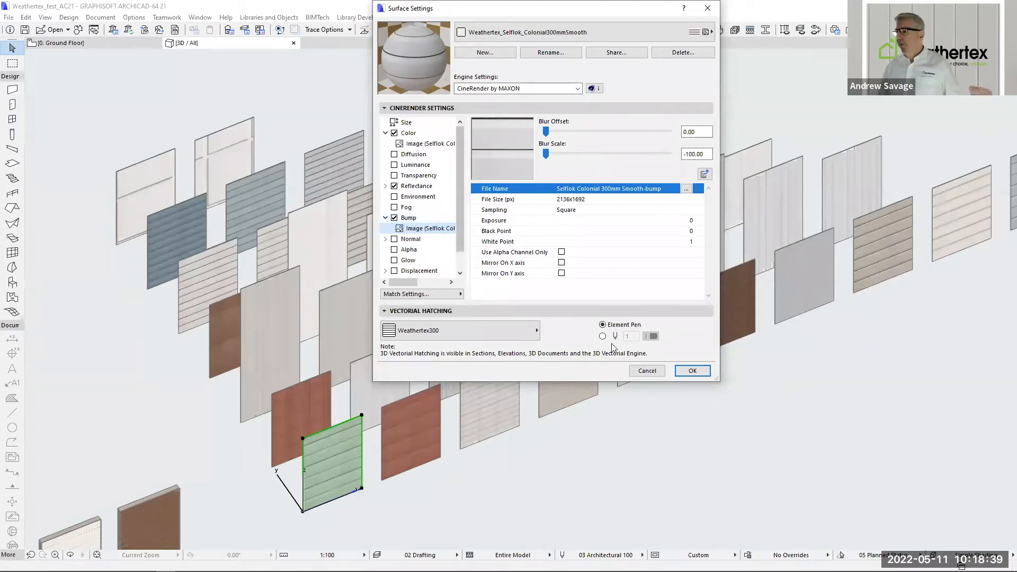
left_click(692, 371)
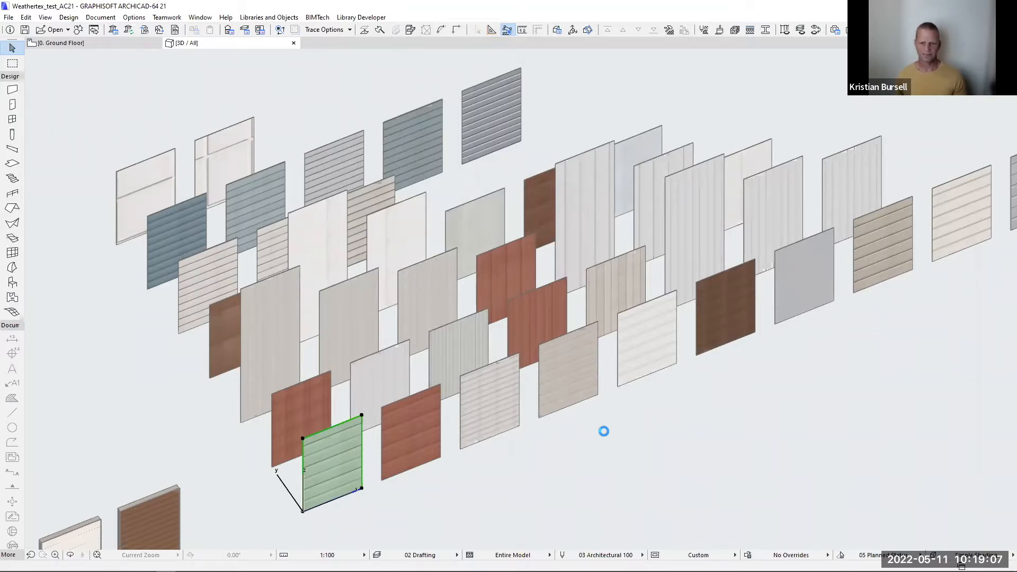
- Look over the rows of thin surfaced sample walls and the neighbouring rows of sample walls with modelled cladding
scroll(541, 444, "down", 1)
middle_click_drag(558, 431, 559, 368)
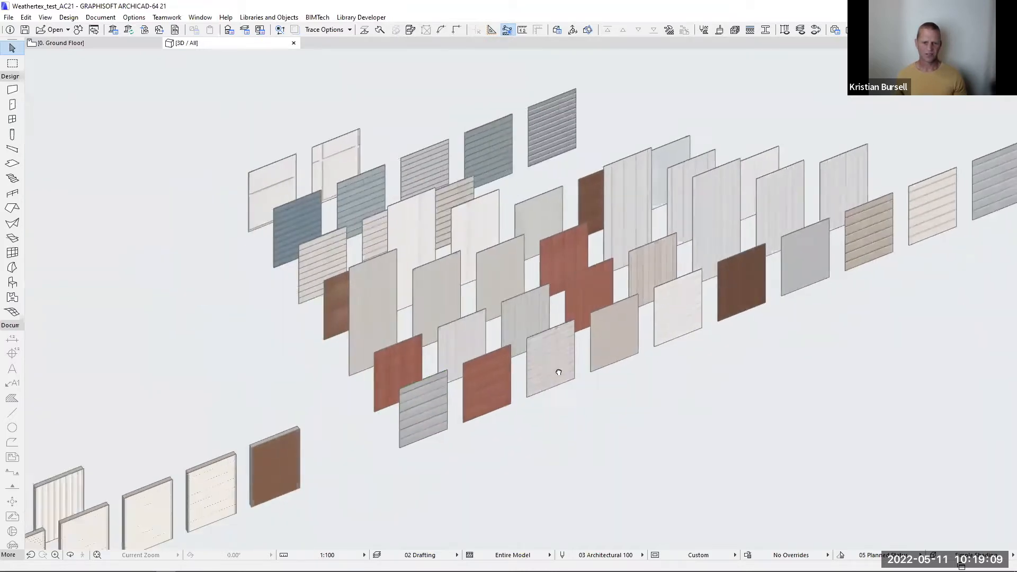
middle_click_drag(502, 455, 551, 393)
scroll(608, 367, "down", 1)
middle_click_drag(608, 367, 658, 335)
mouse_move(582, 347)
middle_mouse_down()
mouse_move(639, 320)
mouse_move(629, 331)
mouse_move(627, 322)
middle_mouse_up()
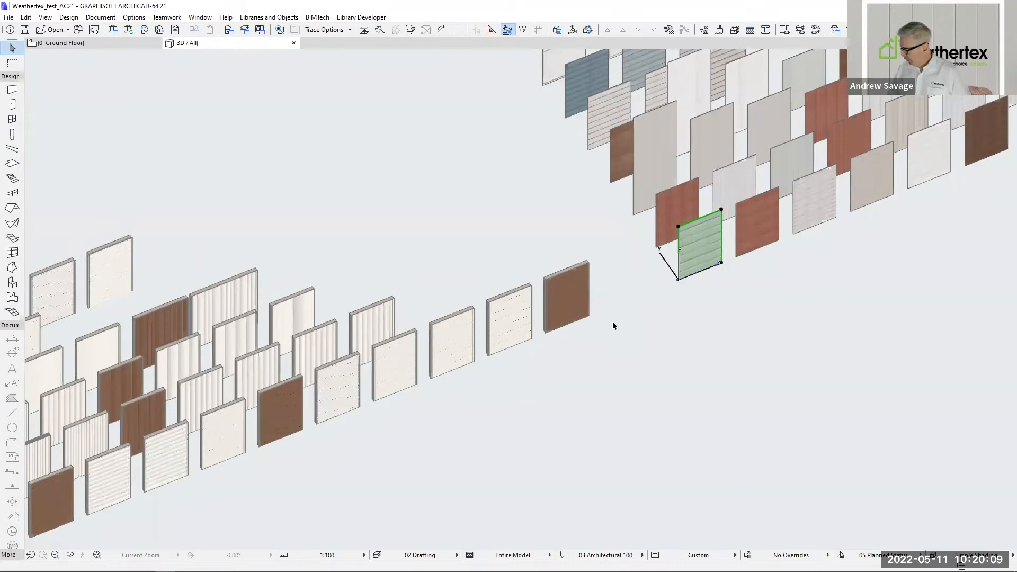
left_click(386, 409)
mouse_move(387, 410)
middle_mouse_down()
mouse_move(563, 291)
mouse_move(757, 260)
middle_mouse_up()
middle_click_drag(182, 479, 313, 364)
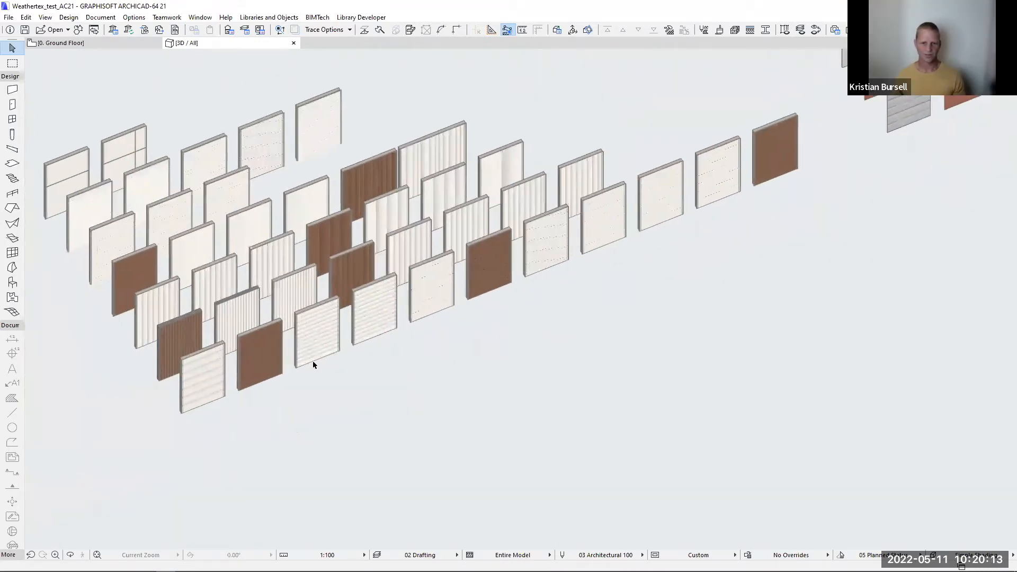
- Select the front grey sample wall with the horizontal board surface and inspect its texture up close
scroll(316, 329, "up", 6)
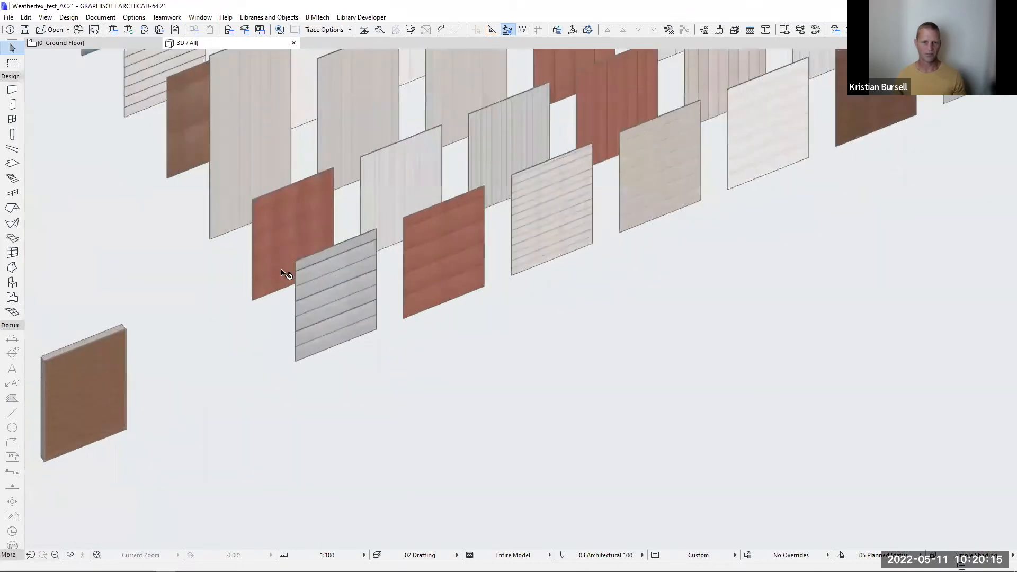
scroll(286, 273, "up", 5)
left_click(395, 395)
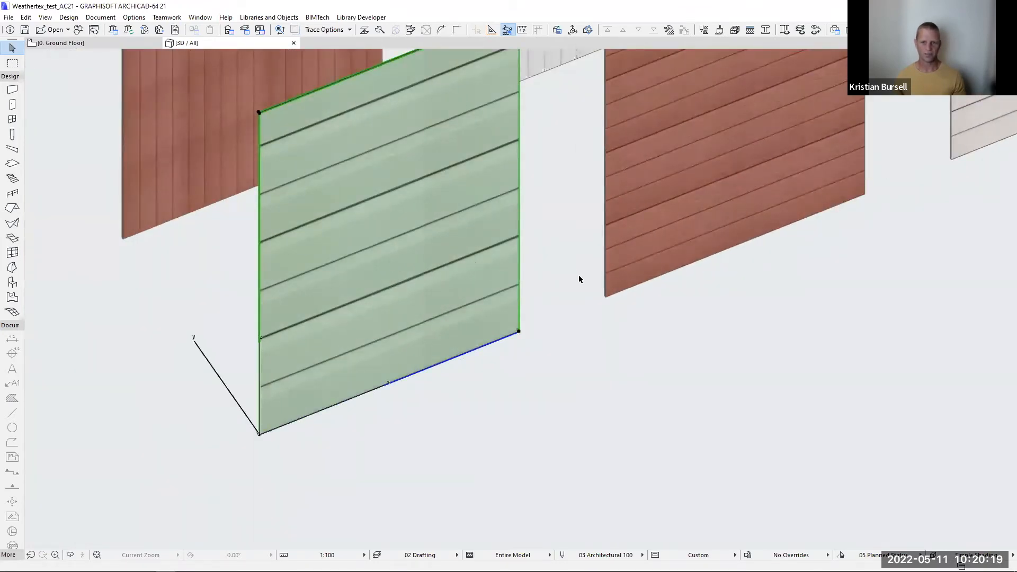
scroll(579, 278, "down", 3)
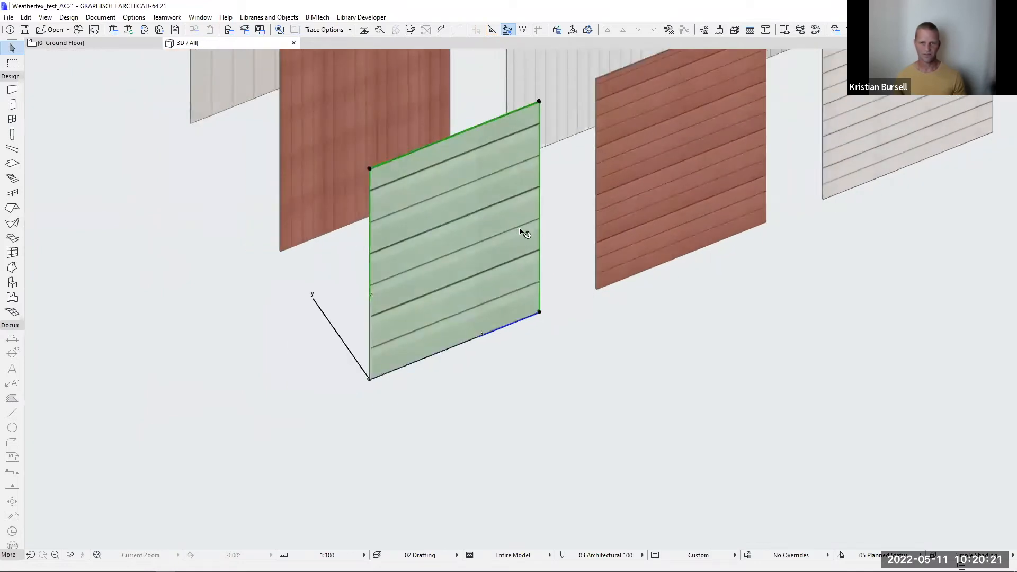
scroll(602, 225, "down", 4)
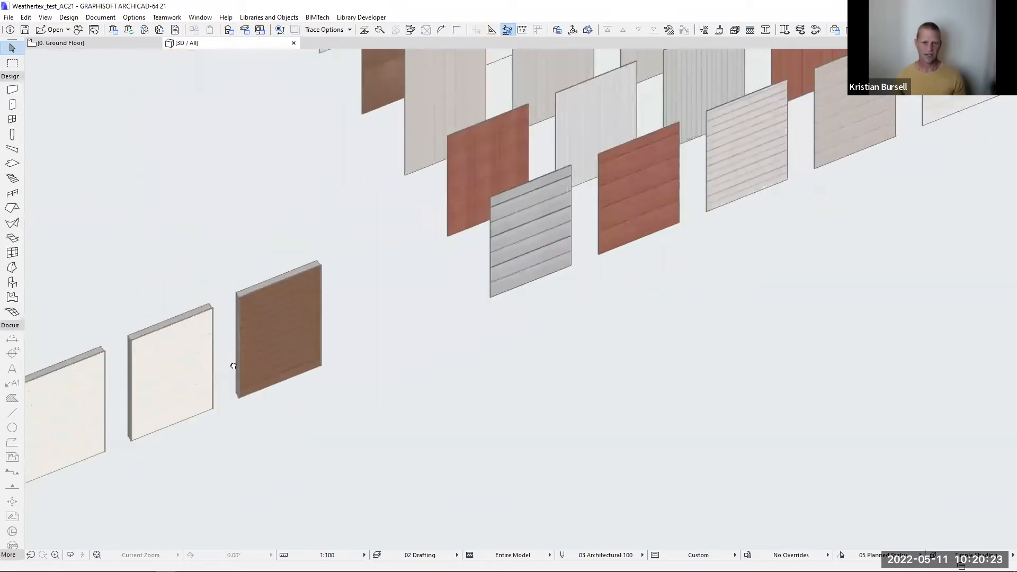
- Shift the contour start of the cladding object on the front white horizontal-board sample wall
middle_click_drag(233, 366, 577, 224)
middle_click_drag(168, 402, 416, 316)
middle_click_drag(254, 395, 267, 343, "shift")
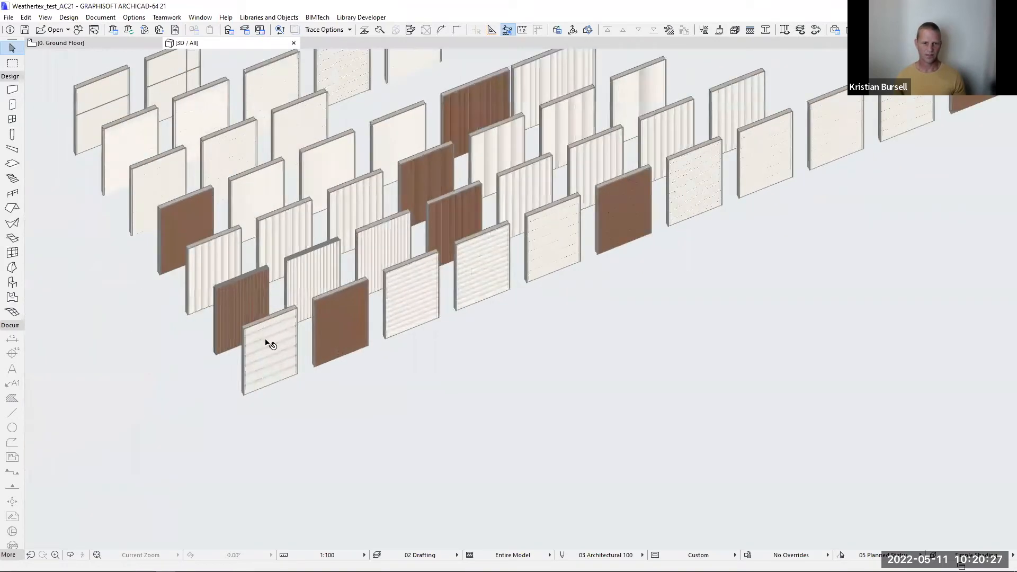
scroll(364, 367, "up", 8)
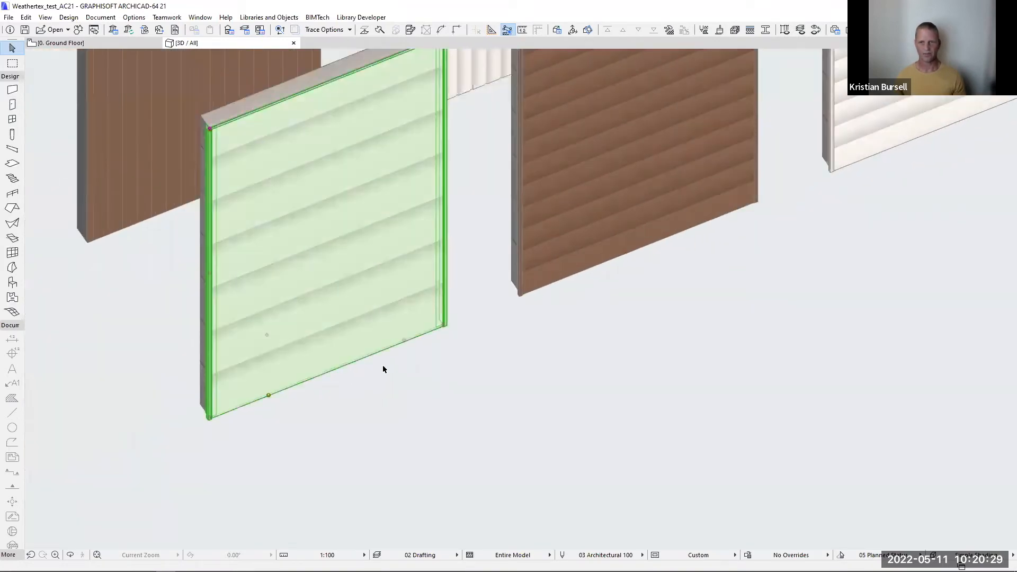
middle_click_drag(367, 406, 447, 454, "shift")
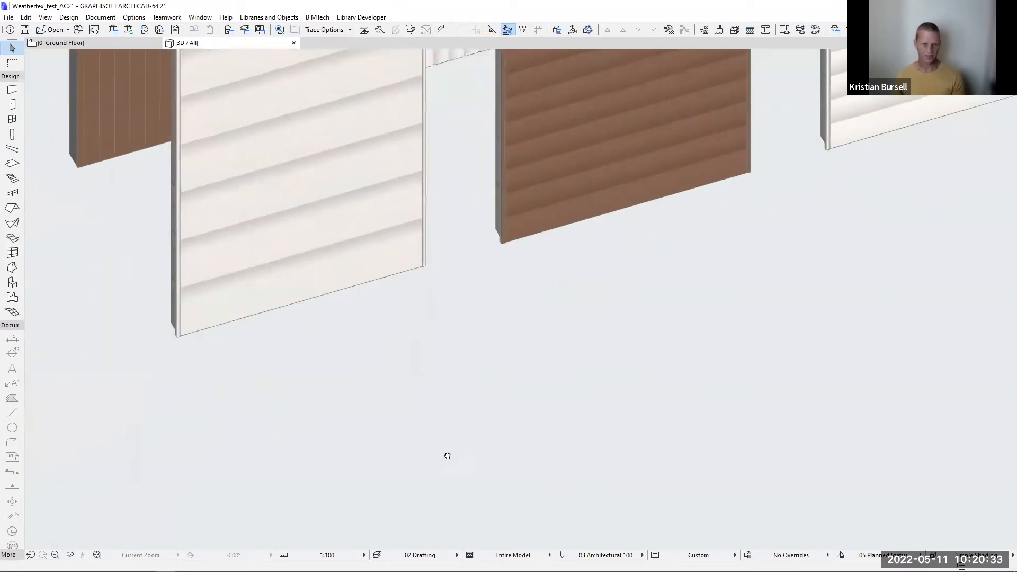
left_click(360, 339)
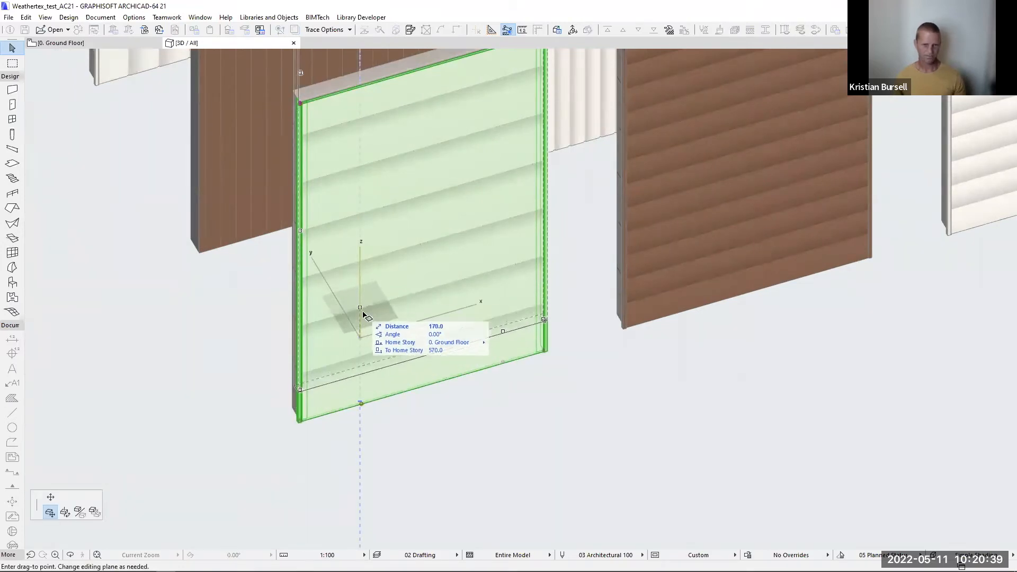
left_click(64, 511)
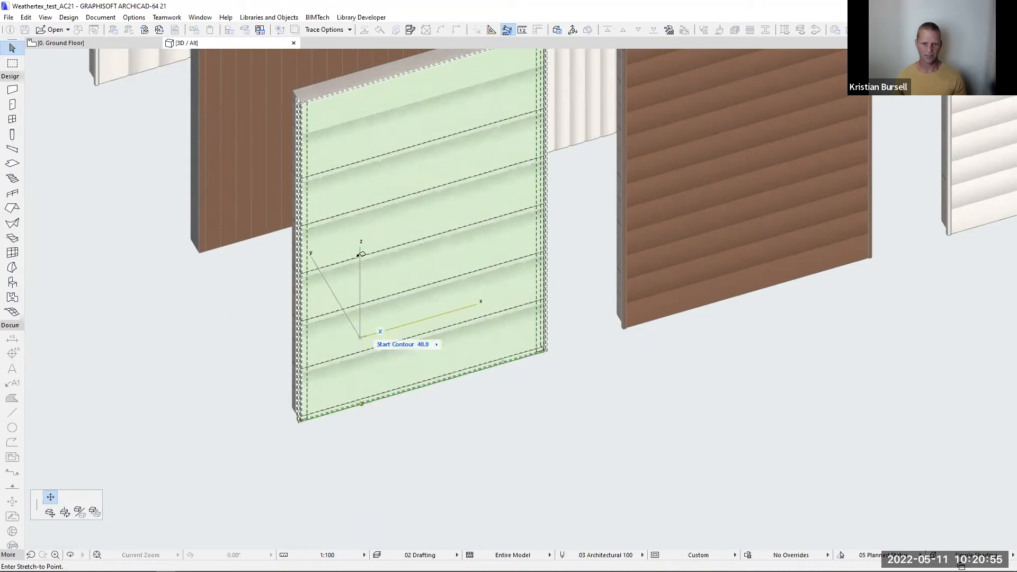
left_click(362, 283)
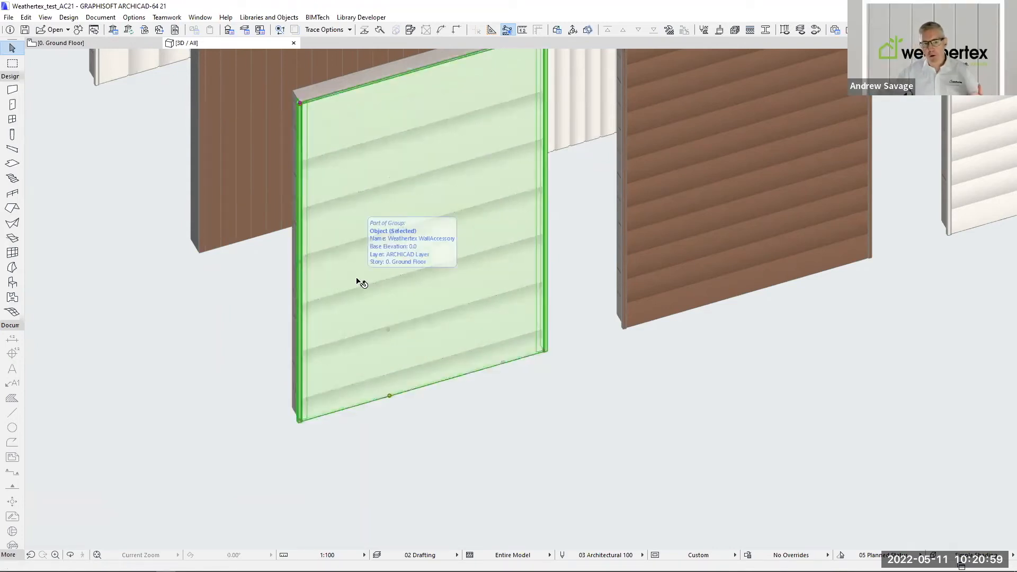
- Shift the Start Contour of the white vertical-board cladding object behind the brown grooved panel to about 107
scroll(505, 371, "down", 3)
middle_click_drag(354, 405, 400, 494)
middle_click_drag(321, 255, 360, 319)
scroll(360, 241, "up", 5)
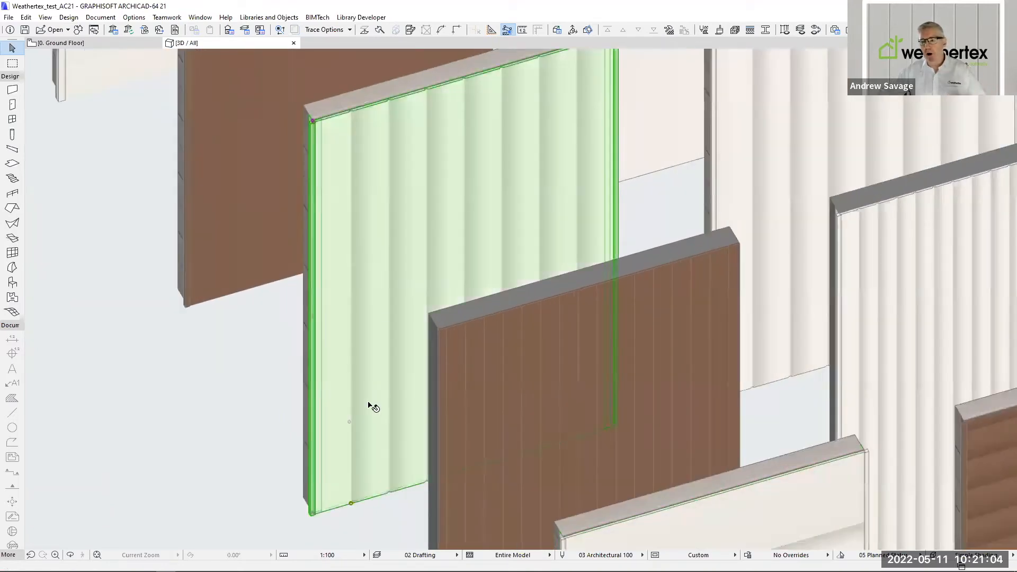
left_click(349, 422)
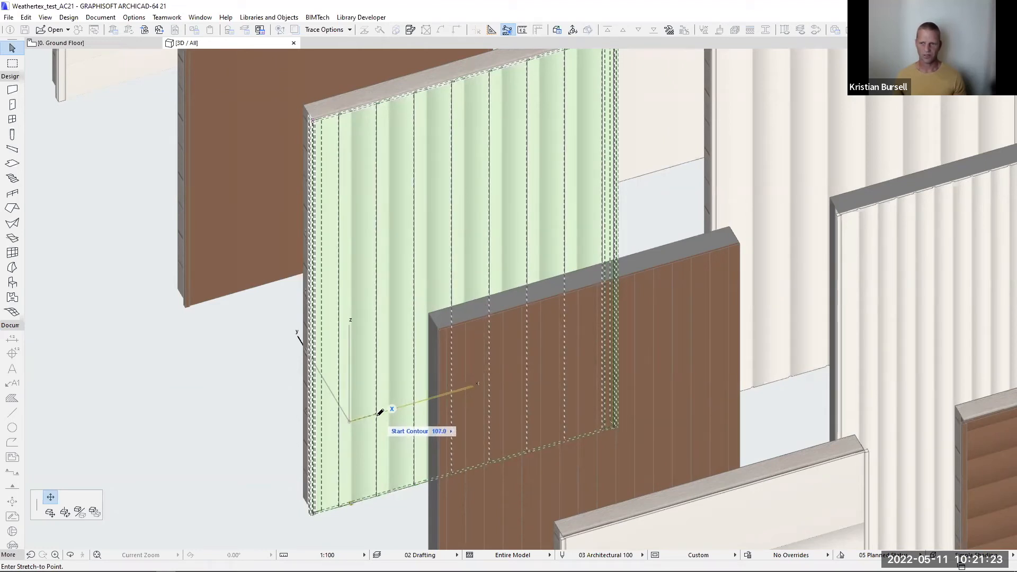
left_click(379, 413)
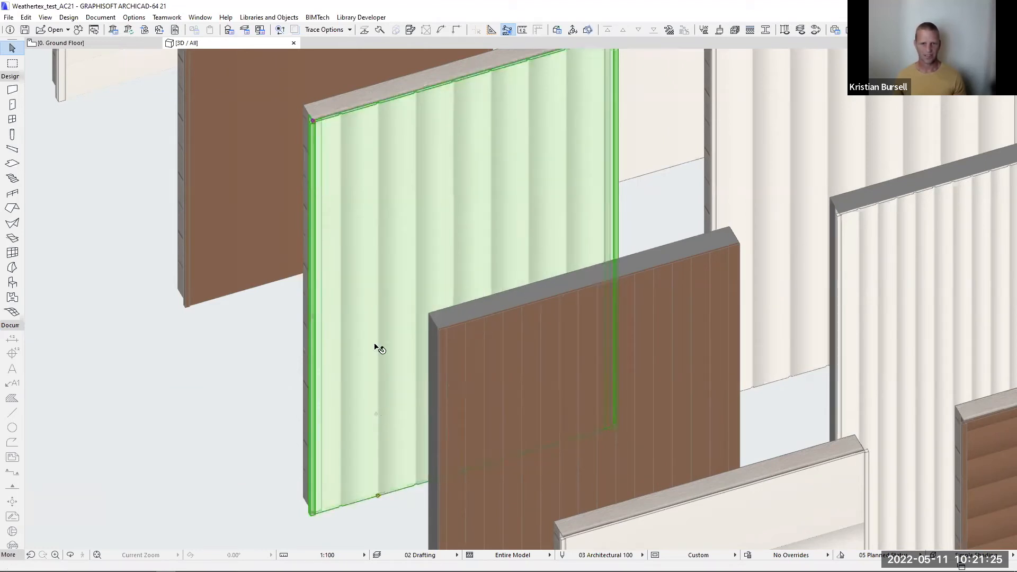
- Examine the upper corner of the front white horizontal-board sample wall, including its cladding profile and edge trim
scroll(349, 387, "down", 10)
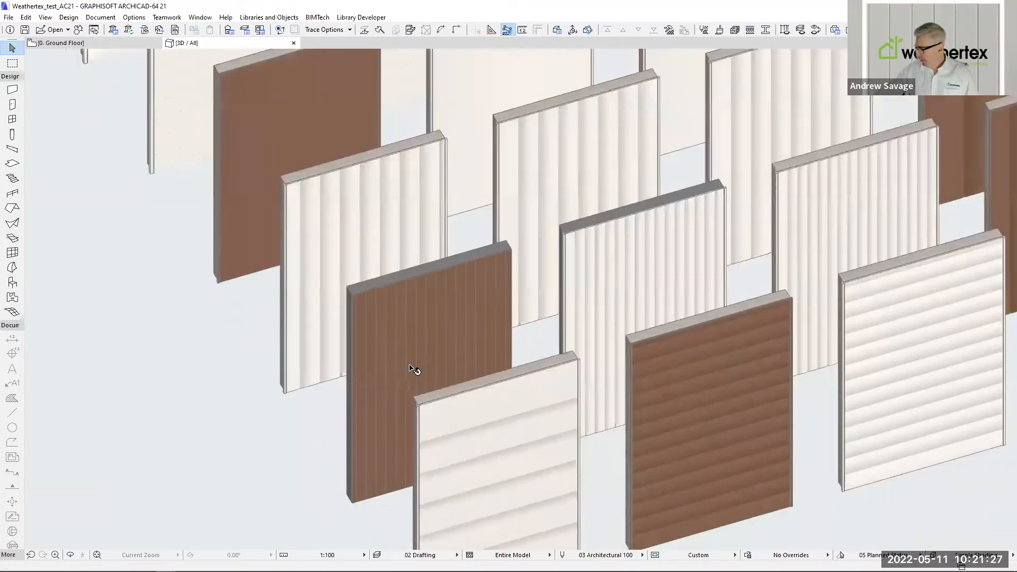
scroll(411, 374, "down", 10)
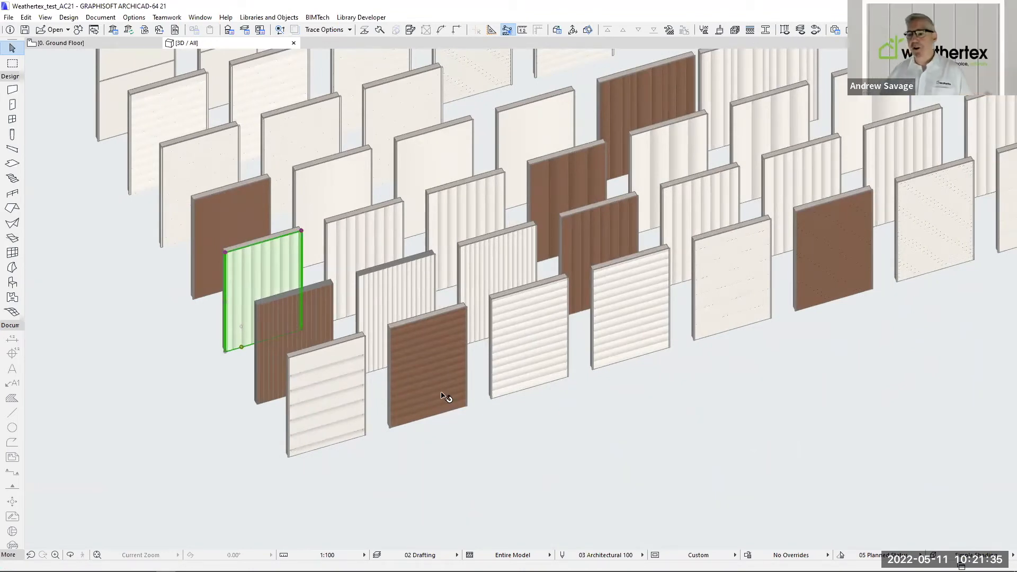
scroll(291, 357, "up", 6)
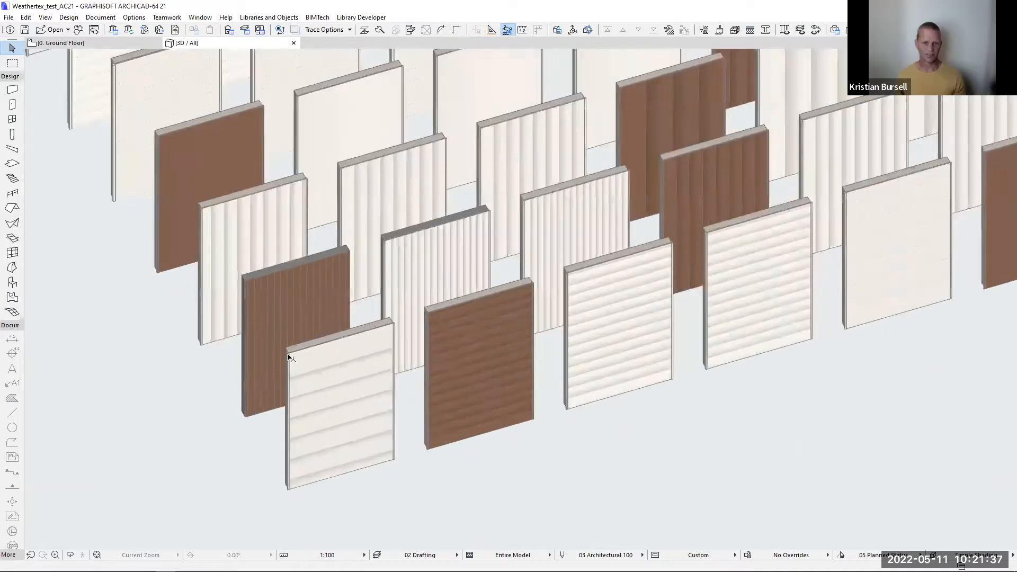
scroll(290, 345, "up", 8)
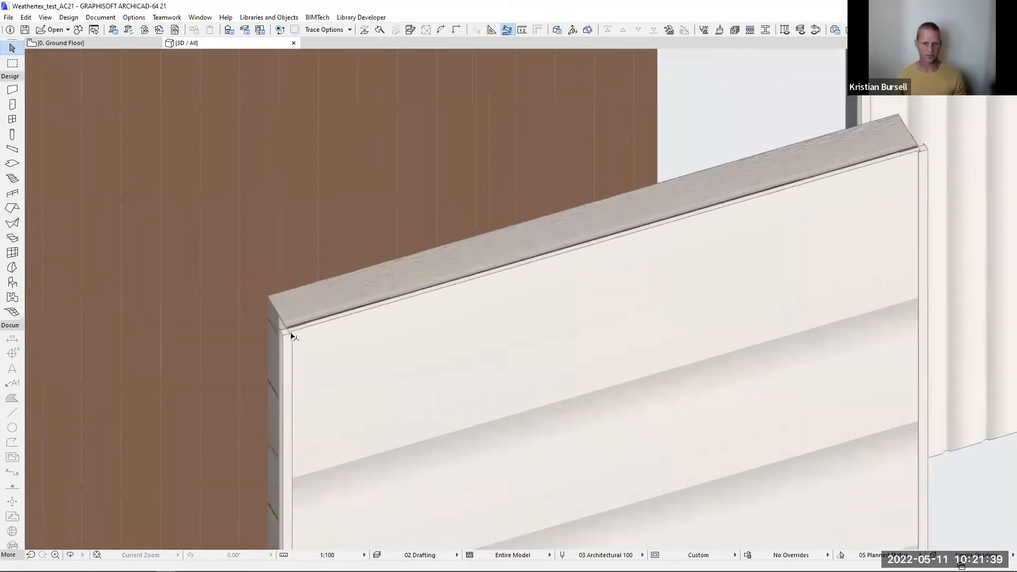
middle_click_drag(336, 307, 378, 330, "shift")
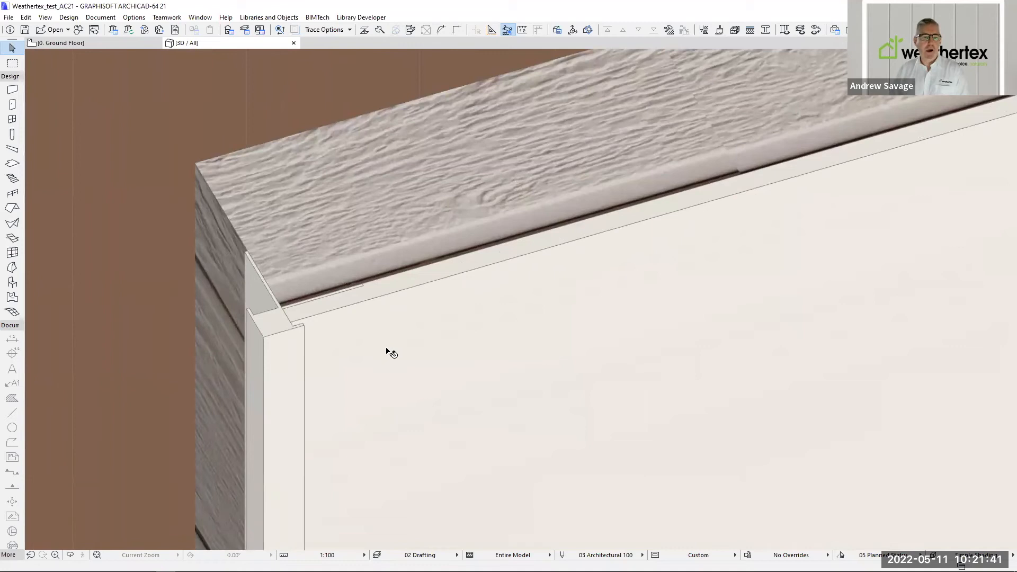
scroll(386, 349, "down", 8)
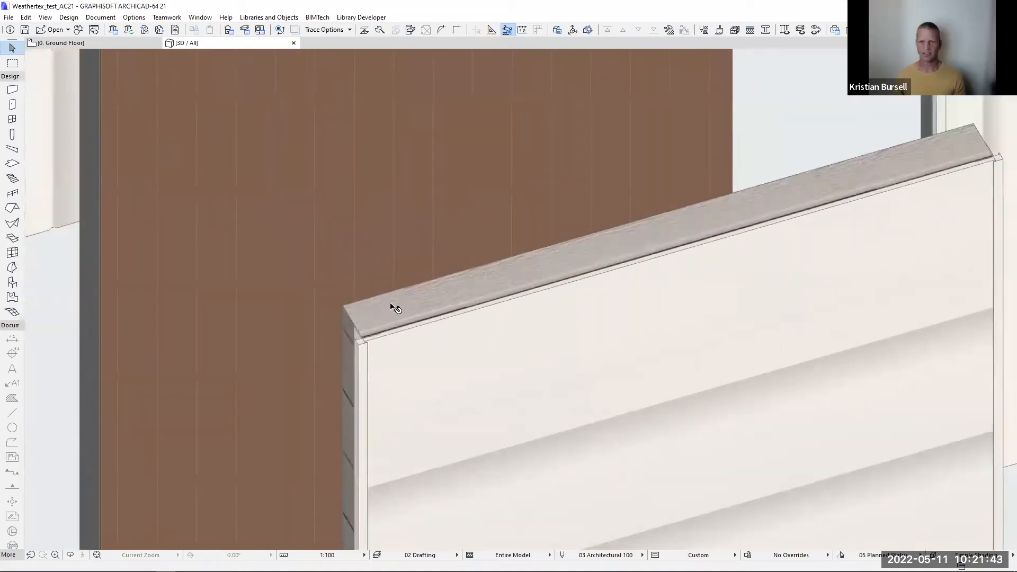
scroll(392, 306, "down", 6)
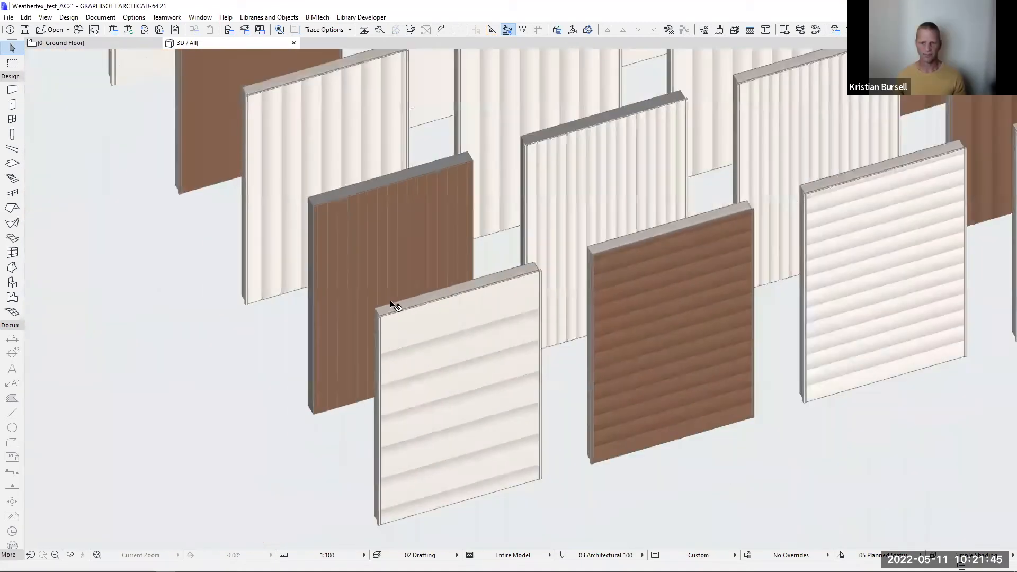
scroll(392, 305, "down", 1)
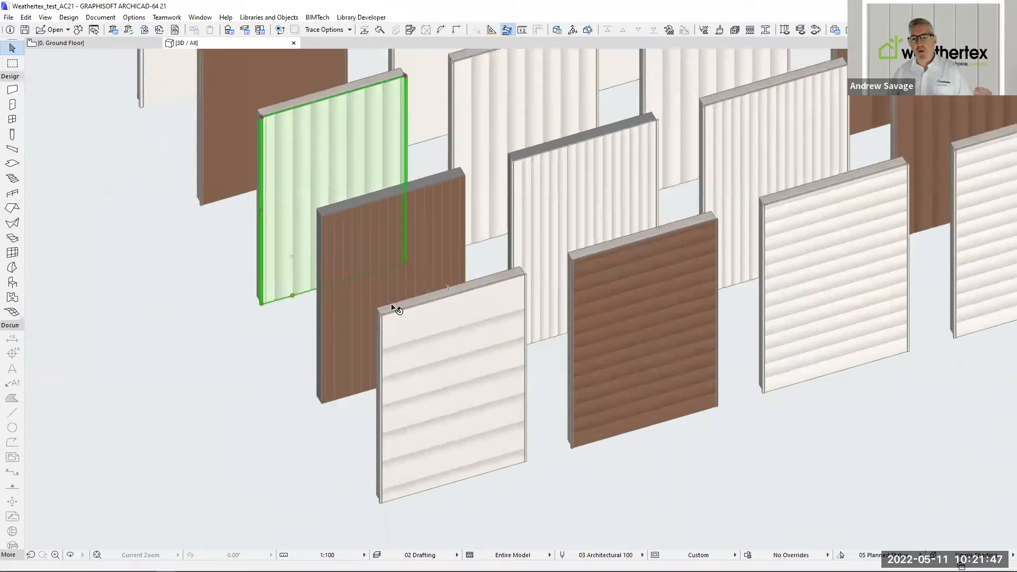
- Examine how the white weatherboard cladding meets the vertical end trim on the sample walls at the back
scroll(399, 310, "down", 5)
middle_click_drag(335, 263, 602, 174)
scroll(602, 177, "up", 6)
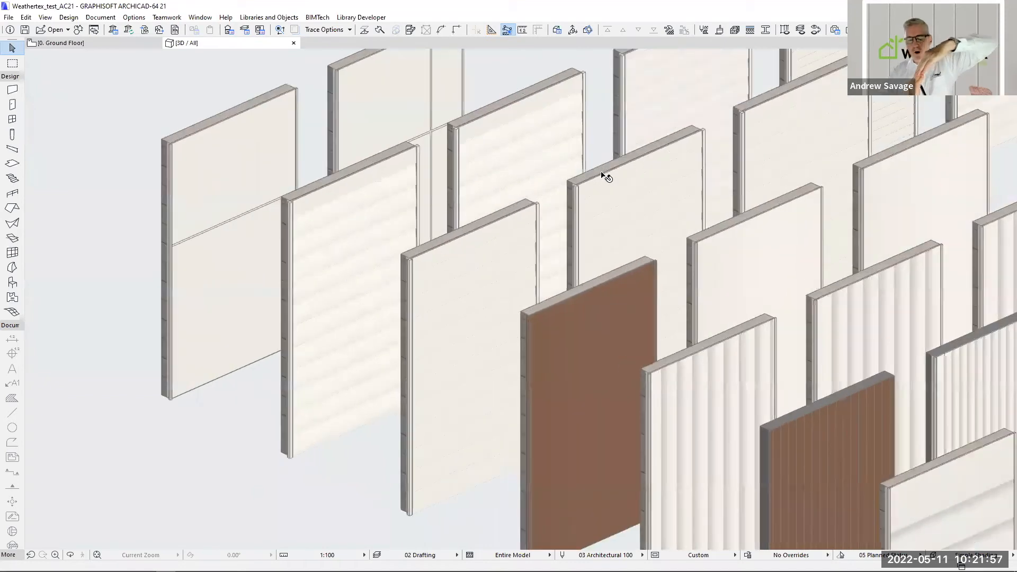
scroll(563, 279, "up", 8)
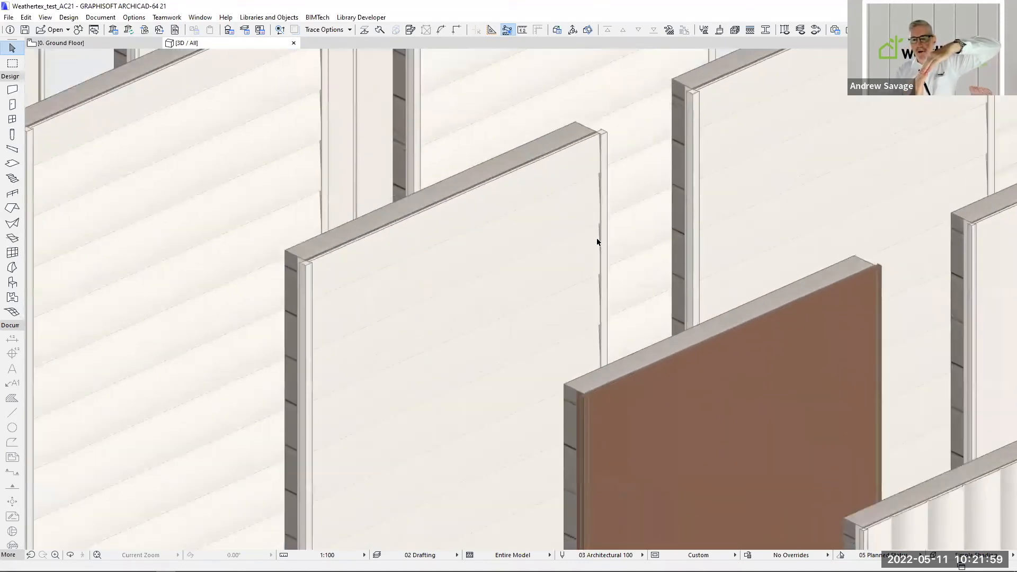
scroll(540, 134, "up", 8)
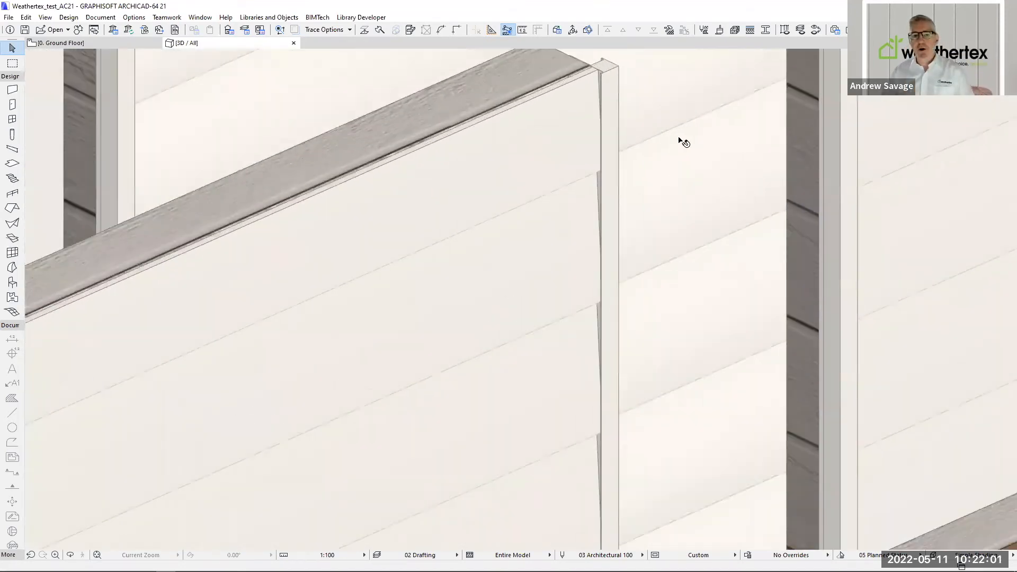
scroll(452, 259, "down", 8)
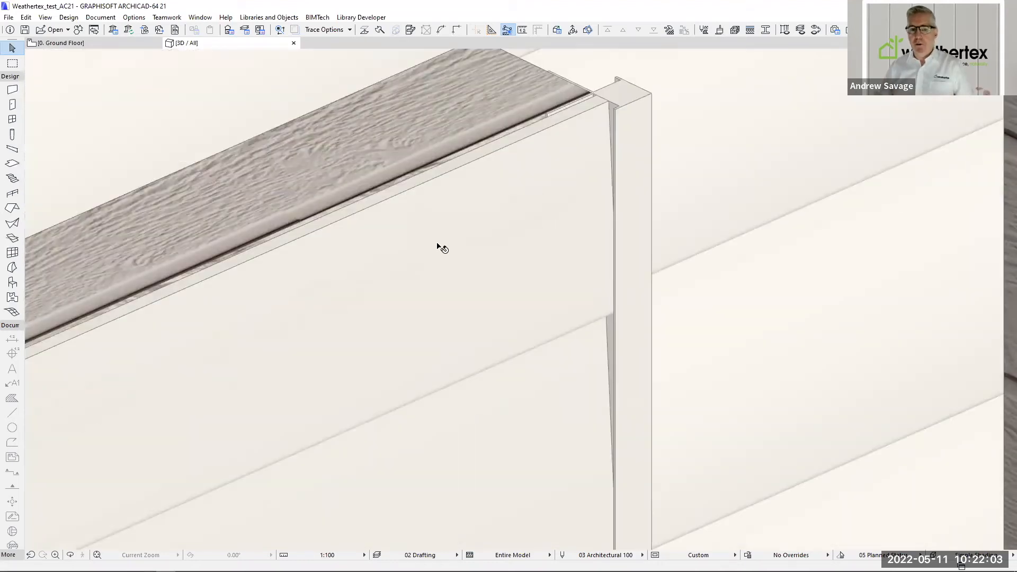
scroll(447, 261, "down", 6)
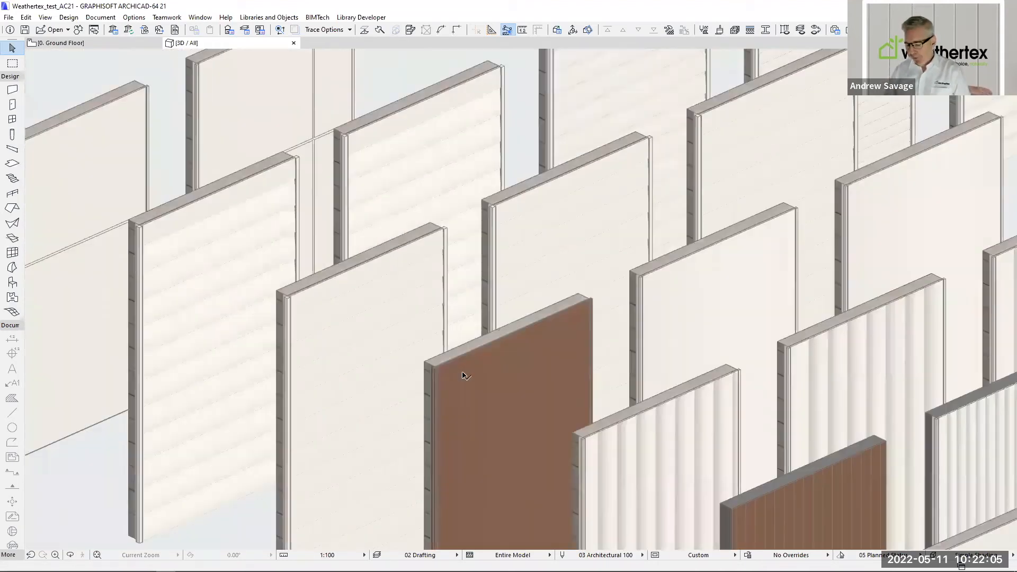
- Examine the end trim of the brown sample wall and compare it with the trims on the neighbouring white walls
scroll(572, 318, "up", 8)
scroll(573, 295, "up", 10)
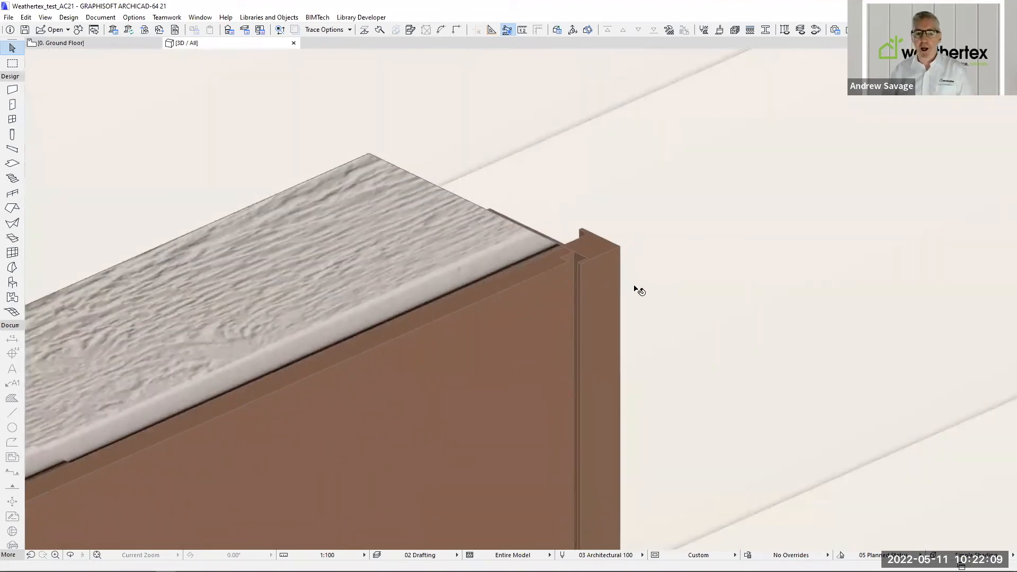
scroll(639, 292, "down", 5)
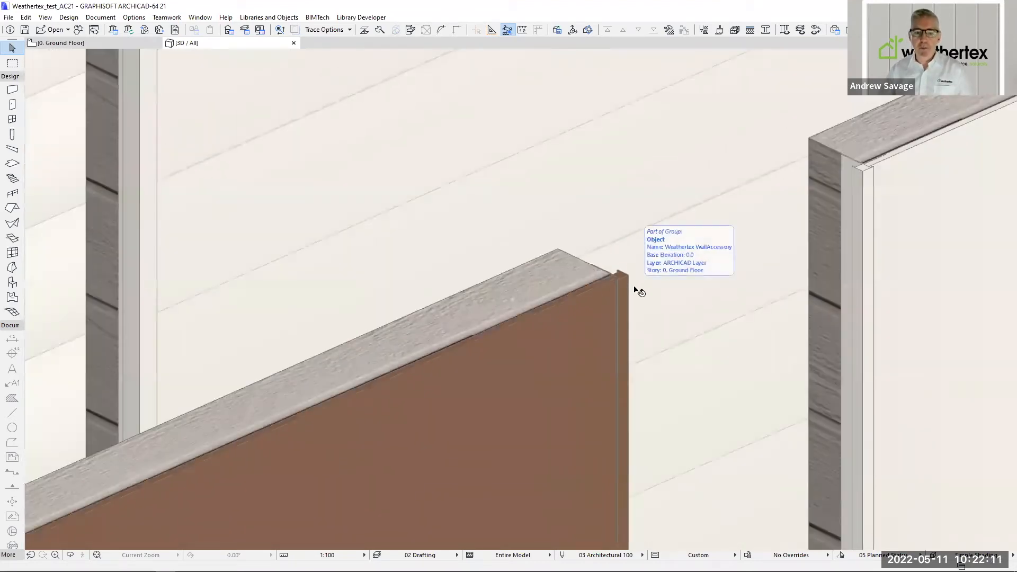
scroll(634, 290, "down", 2)
middle_click_drag(463, 249, 570, 344)
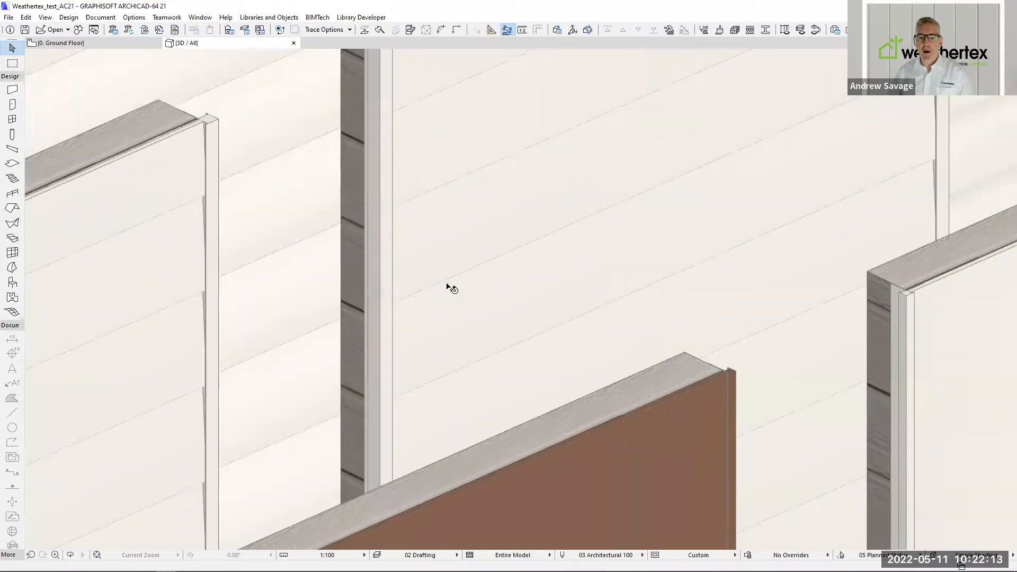
scroll(377, 259, "up", 2)
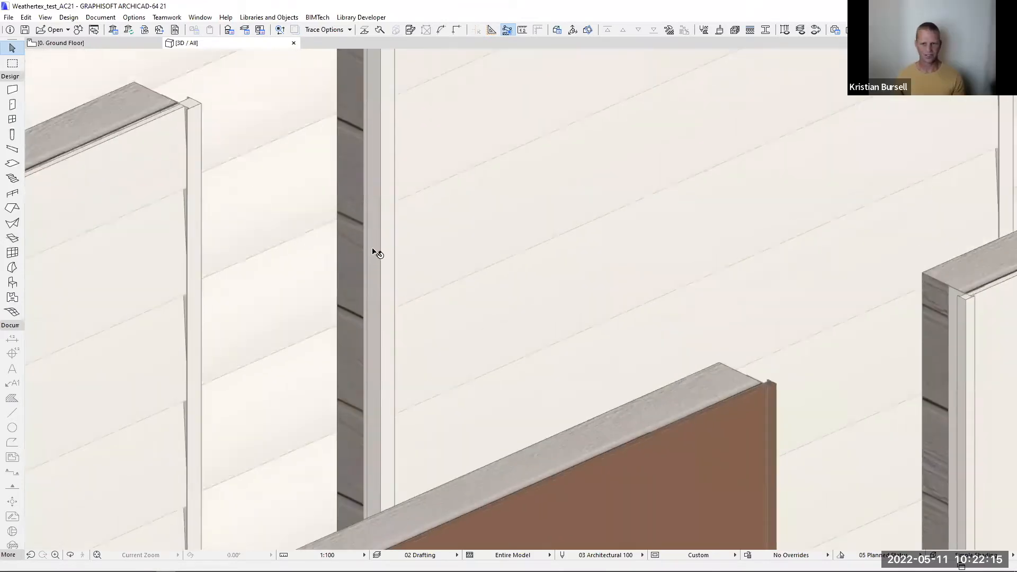
- Examine how the external corner trim meets the brown panel at the upper end of the brown sample wall
middle_click_drag(374, 249, 377, 272)
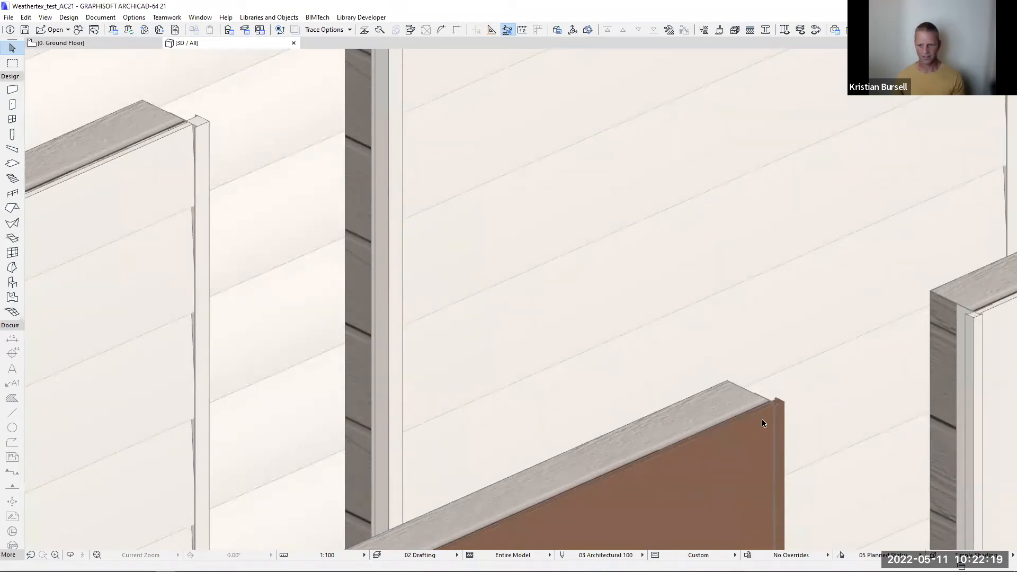
scroll(768, 419, "up", 4)
scroll(789, 404, "down", 1)
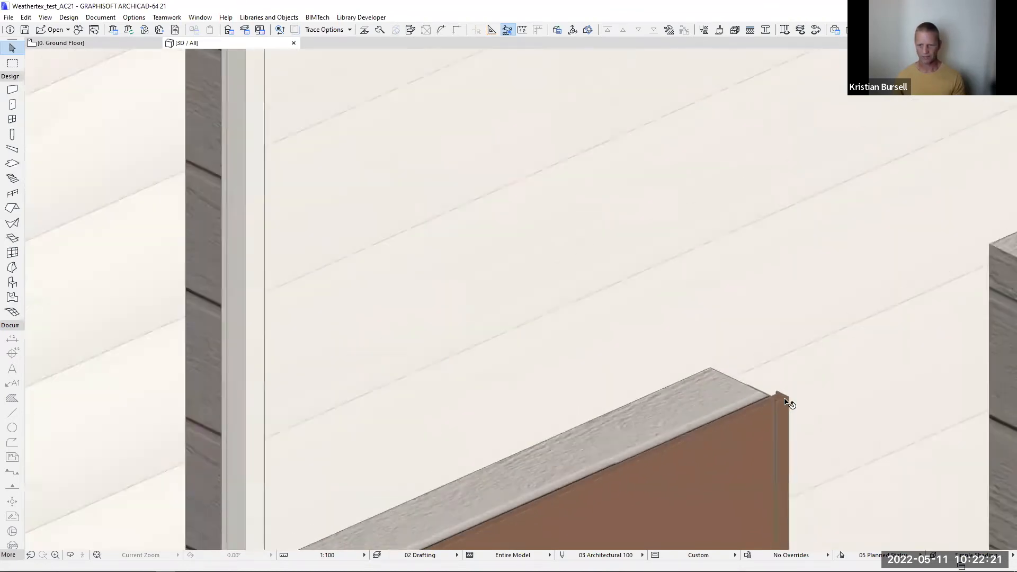
scroll(768, 418, "down", 4)
scroll(718, 398, "up", 1)
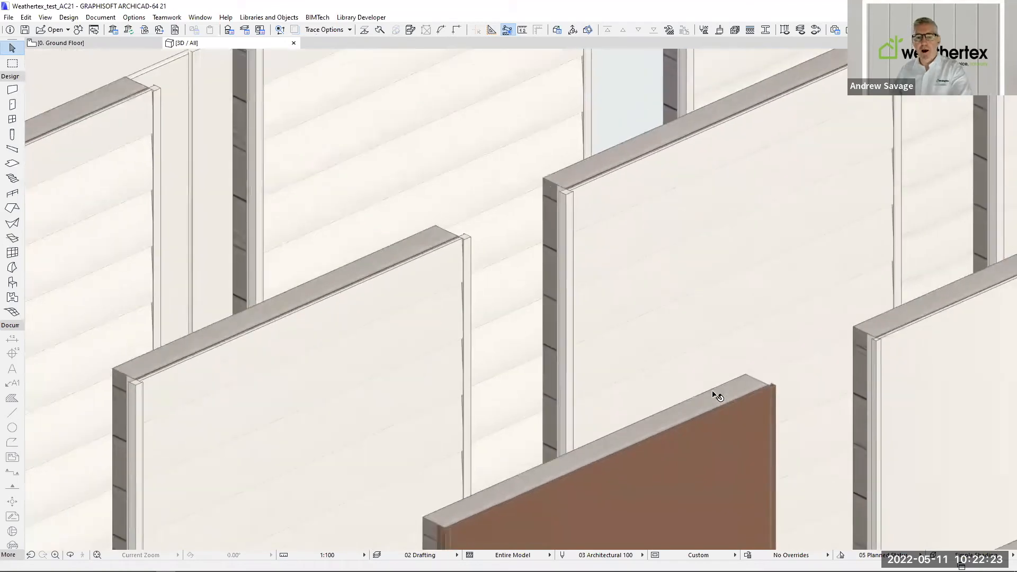
scroll(752, 328, "up", 2)
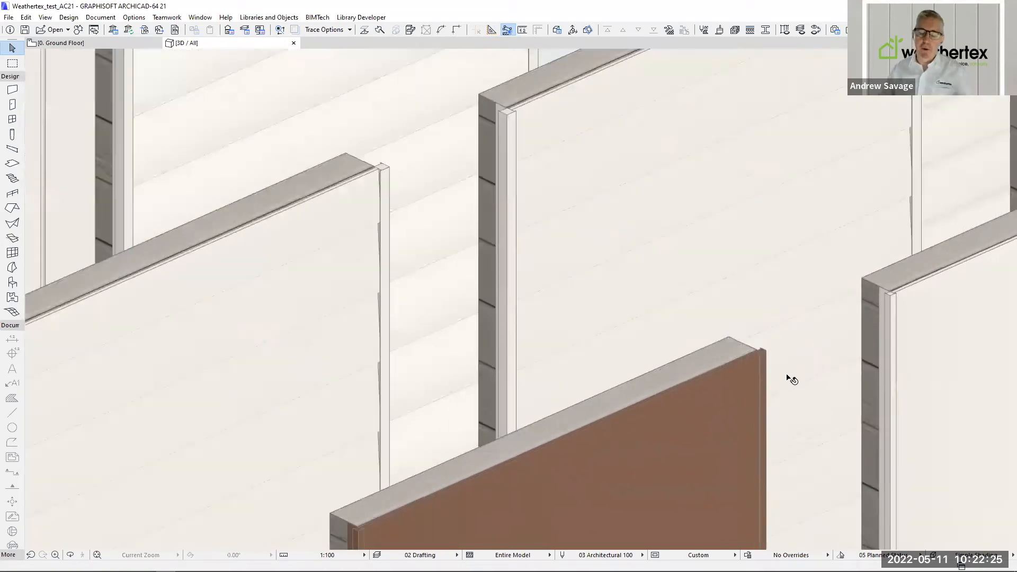
scroll(774, 377, "up", 4)
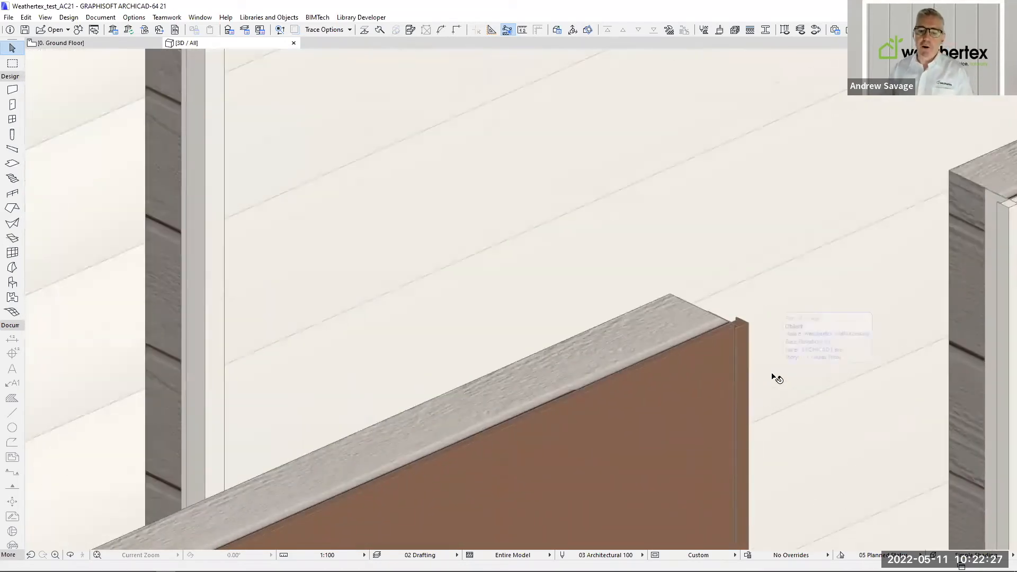
scroll(763, 313, "up", 3)
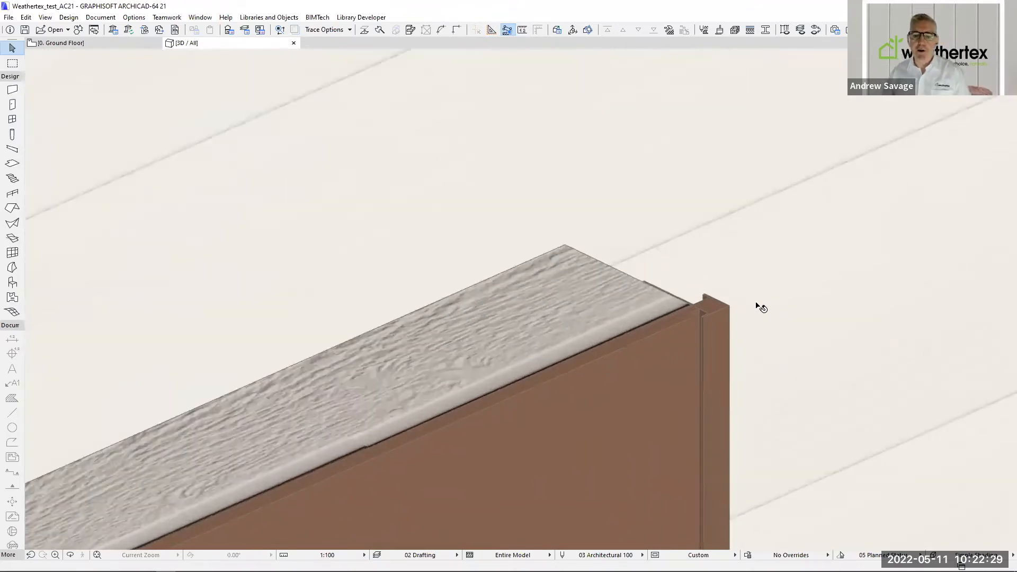
scroll(761, 308, "up", 1)
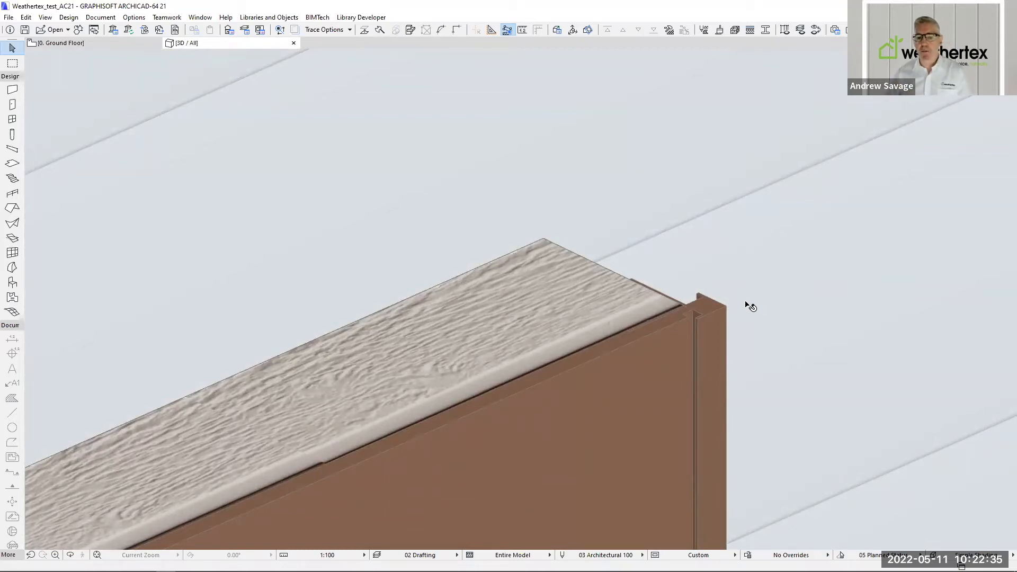
scroll(714, 302, "up", 3)
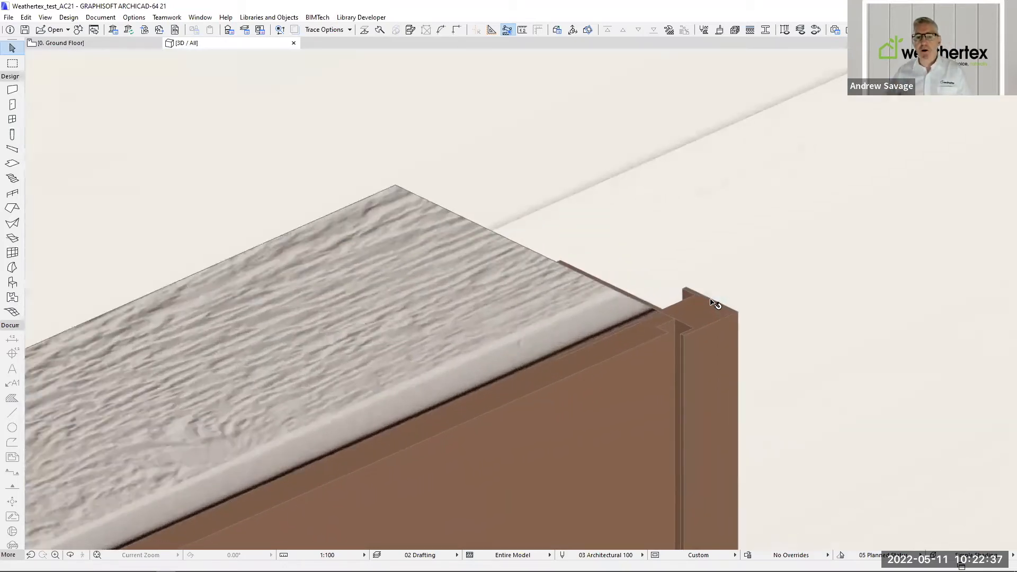
scroll(765, 291, "down", 3)
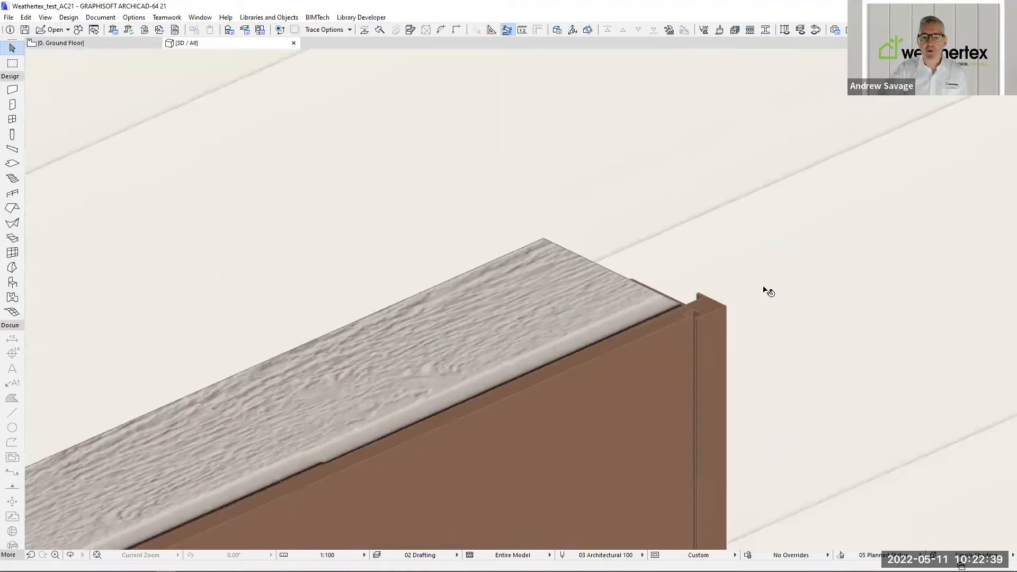
scroll(765, 290, "down", 1)
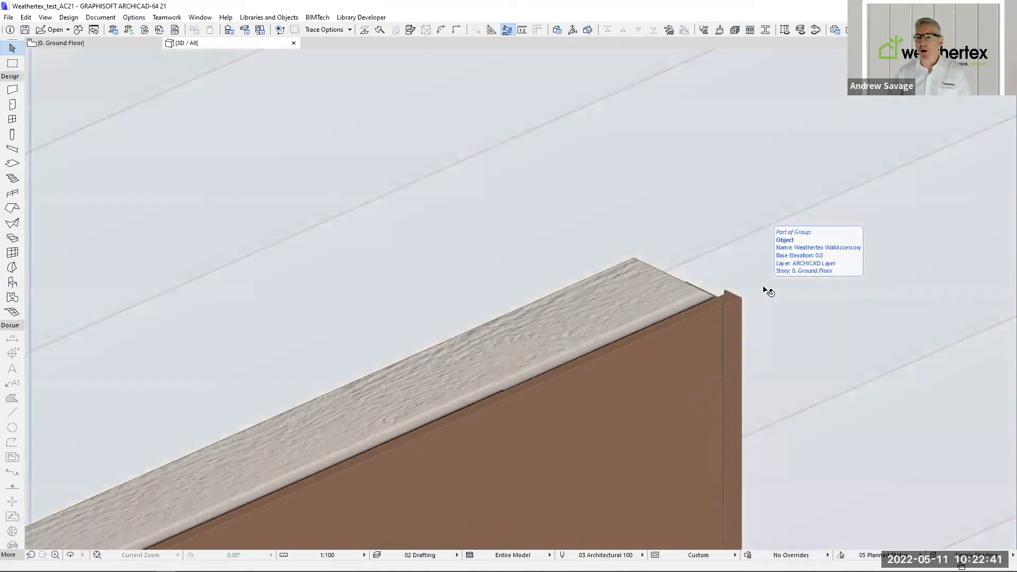
scroll(765, 291, "down", 5)
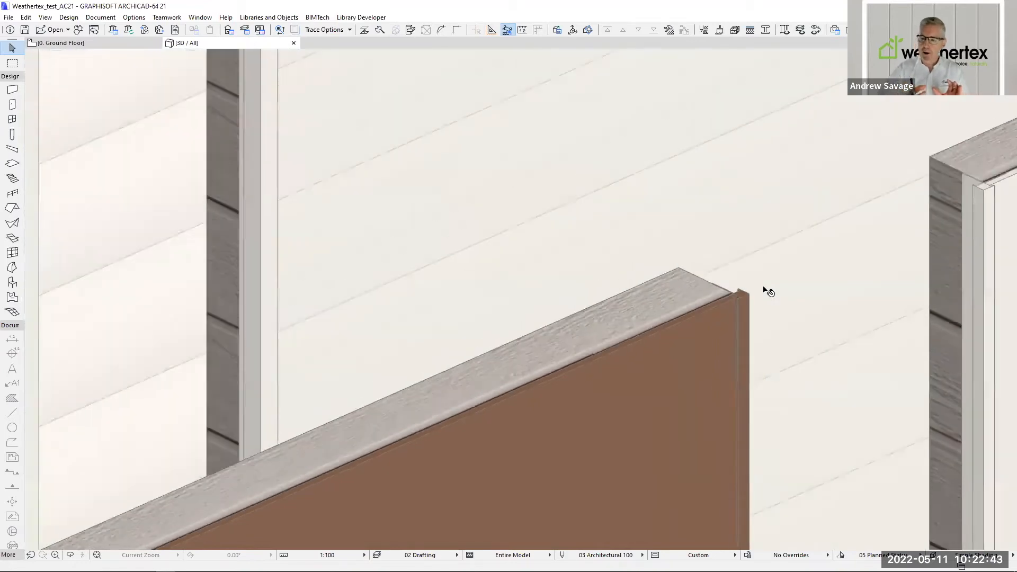
scroll(768, 291, "down", 1)
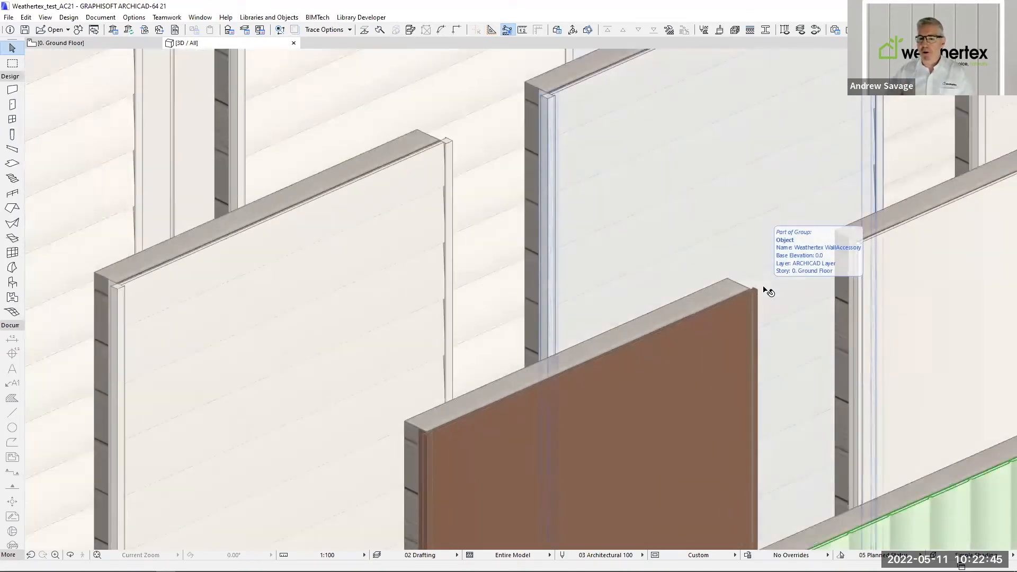
- Select the brown panel's cladding object and inspect its upper end against the supporting wall
middle_click_drag(769, 342, 606, 253)
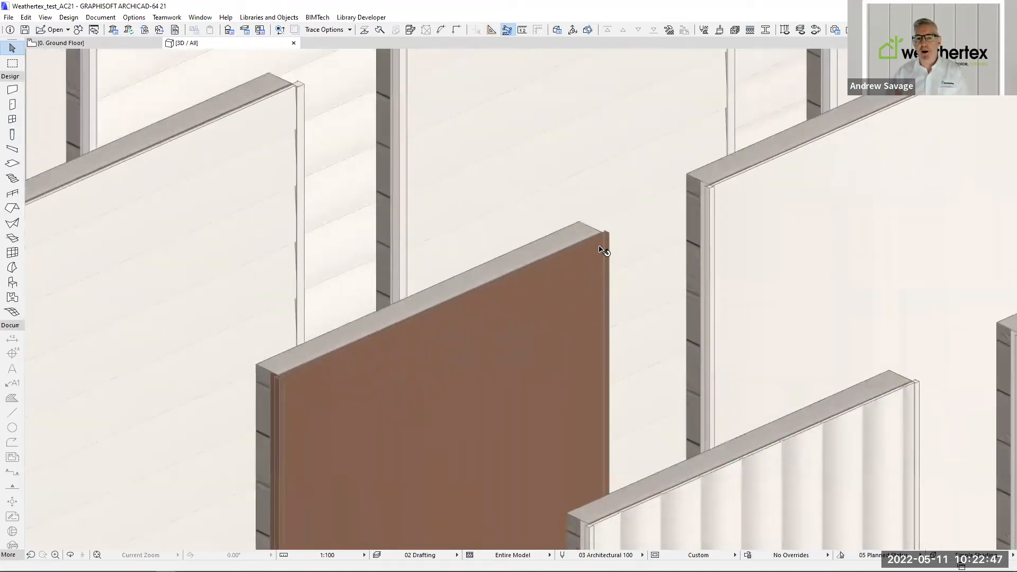
scroll(605, 252, "up", 1)
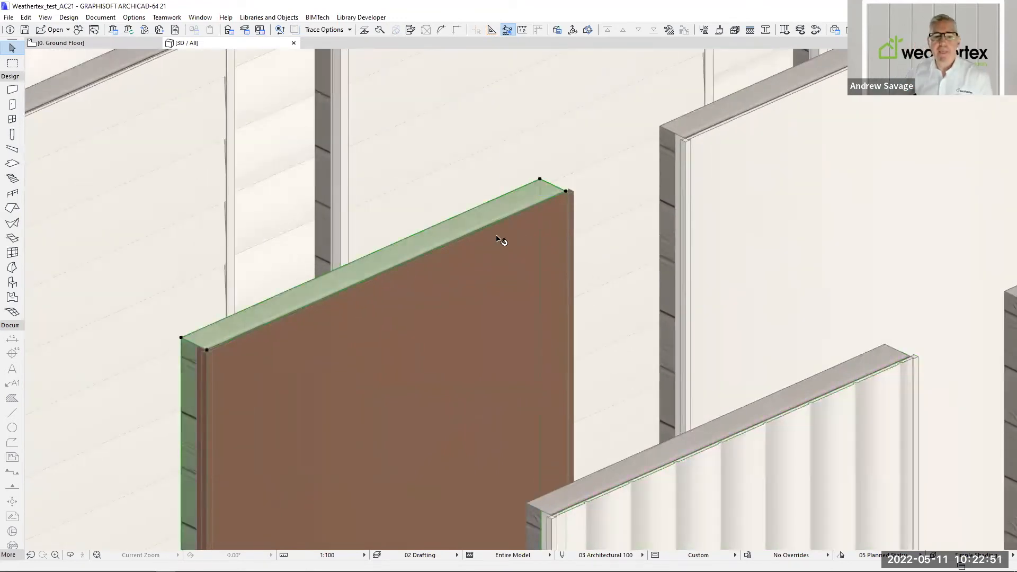
middle_click_drag(470, 373, 392, 261)
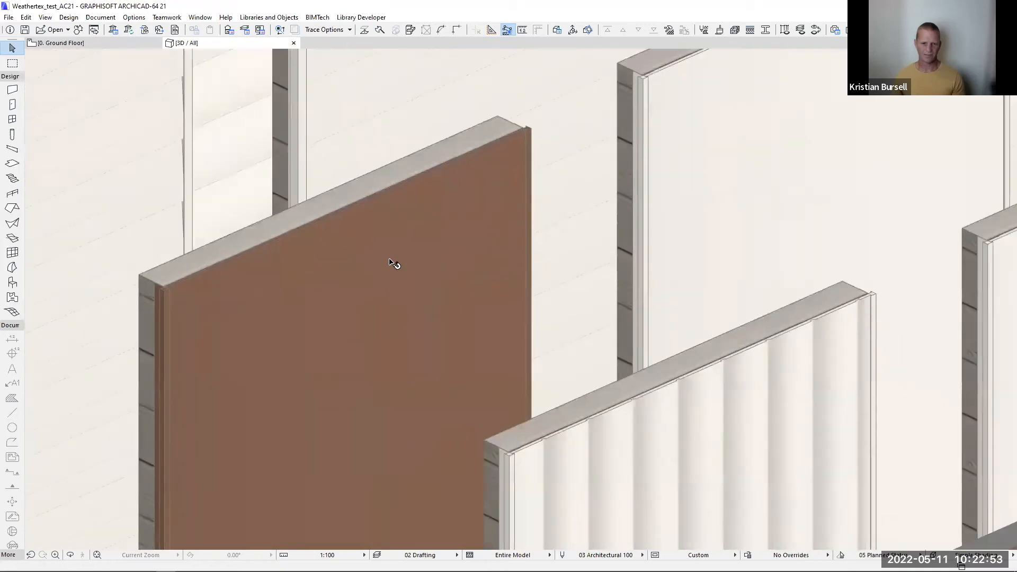
scroll(391, 261, "down", 6)
scroll(373, 224, "down", 1)
middle_click_drag(373, 223, 401, 273)
left_click(341, 292)
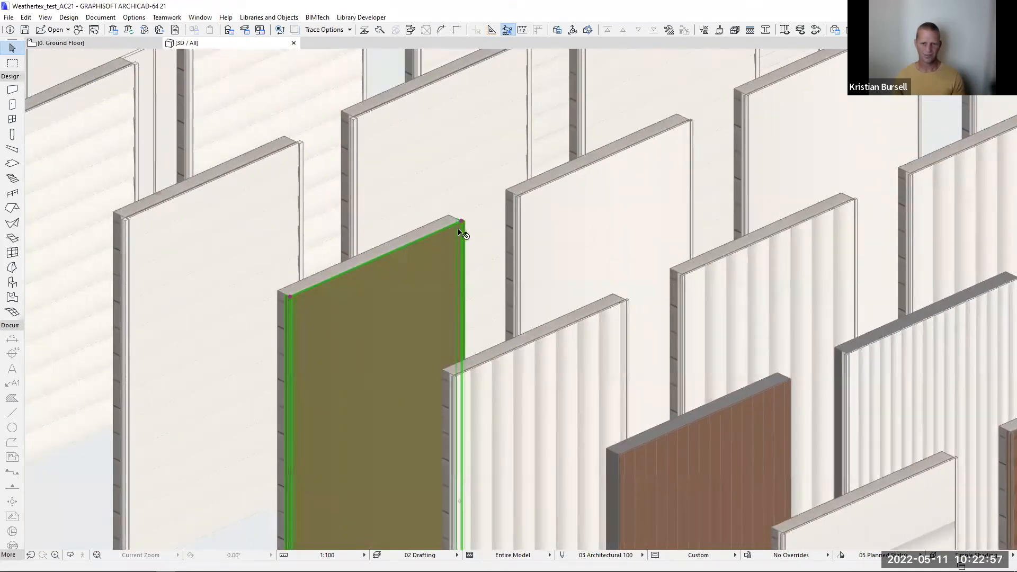
scroll(483, 220, "up", 4)
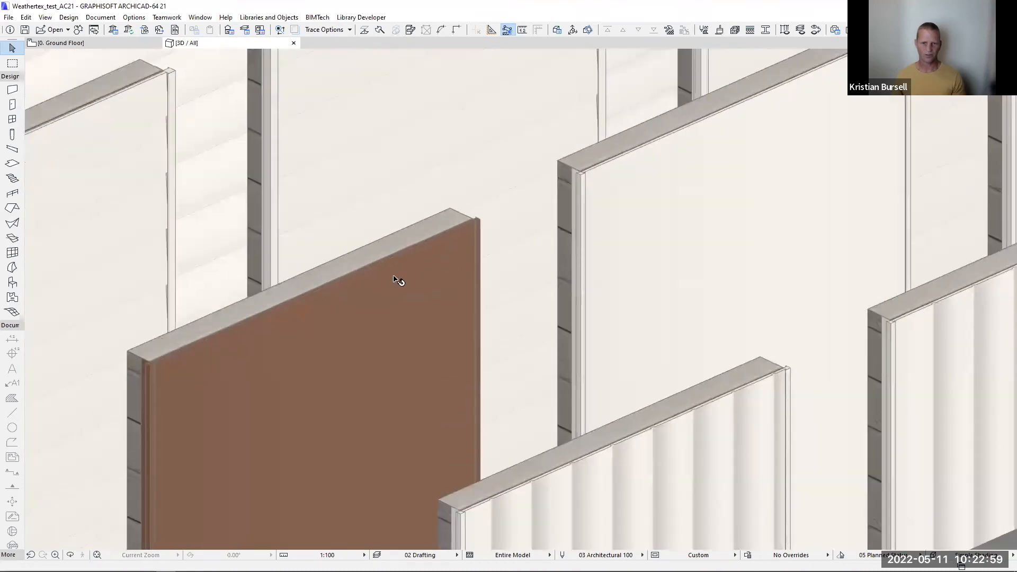
scroll(394, 276, "up", 5)
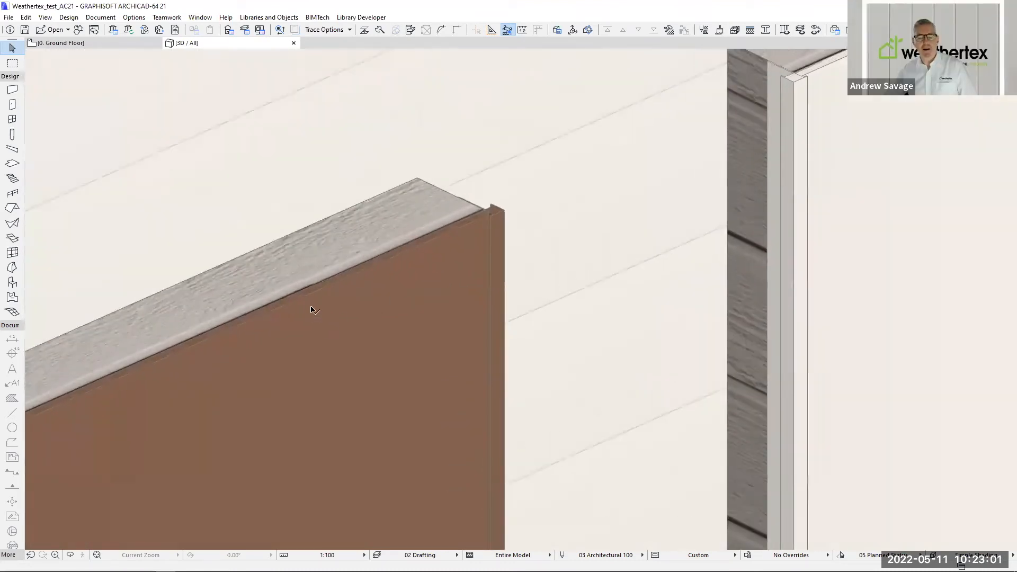
scroll(502, 239, "down", 5)
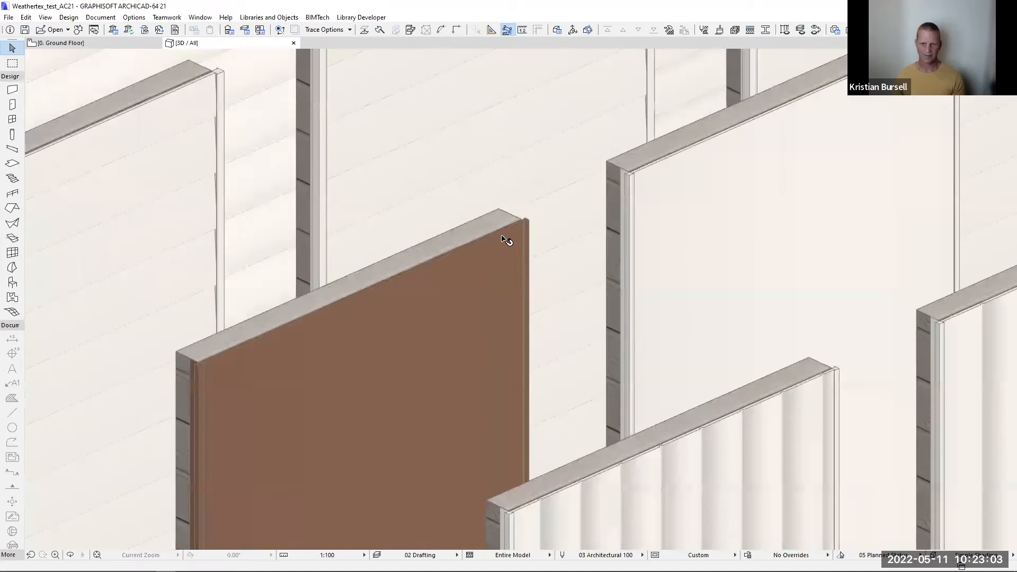
scroll(506, 240, "down", 4)
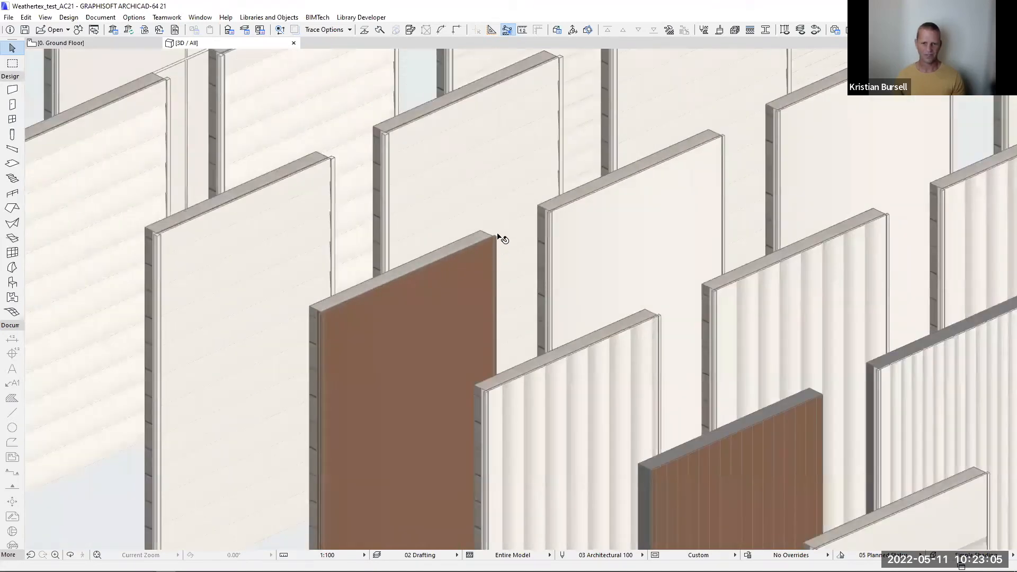
- Stretch the top right corner of the brown cladding object slightly inward, and return it to the wall's end
scroll(498, 238, "up", 5)
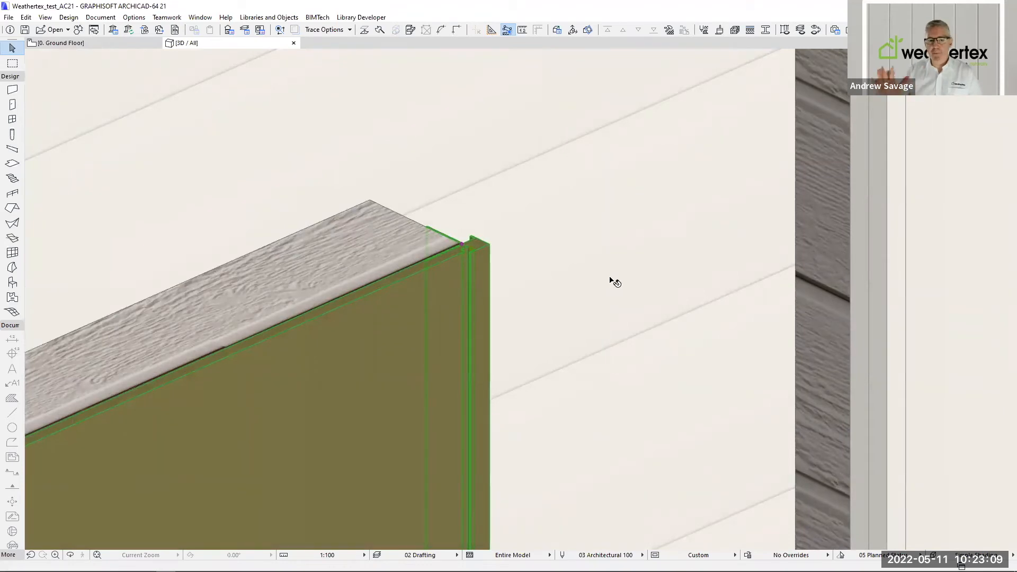
scroll(522, 260, "down", 3)
left_click(523, 258)
left_click(506, 259)
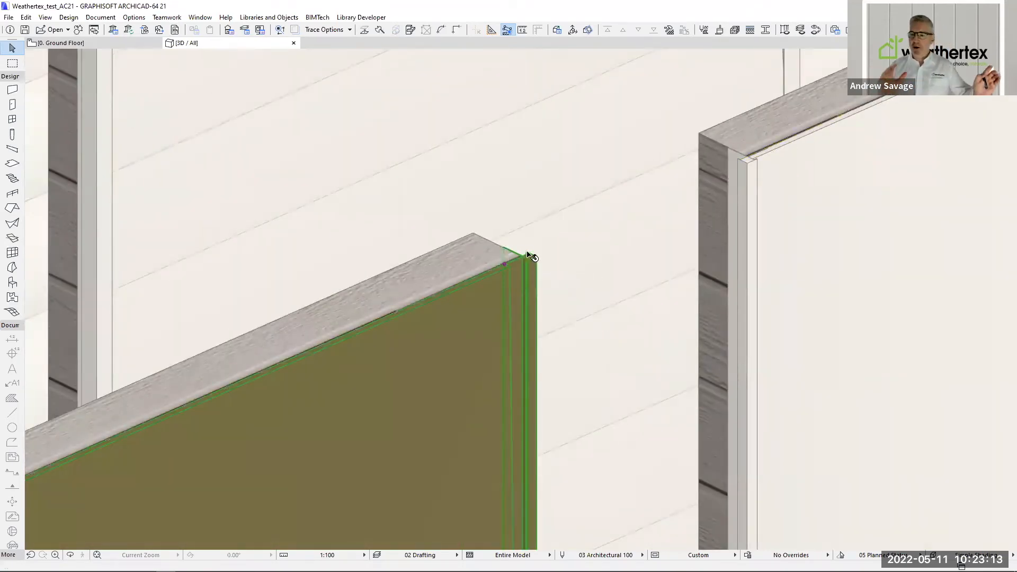
left_click(504, 262)
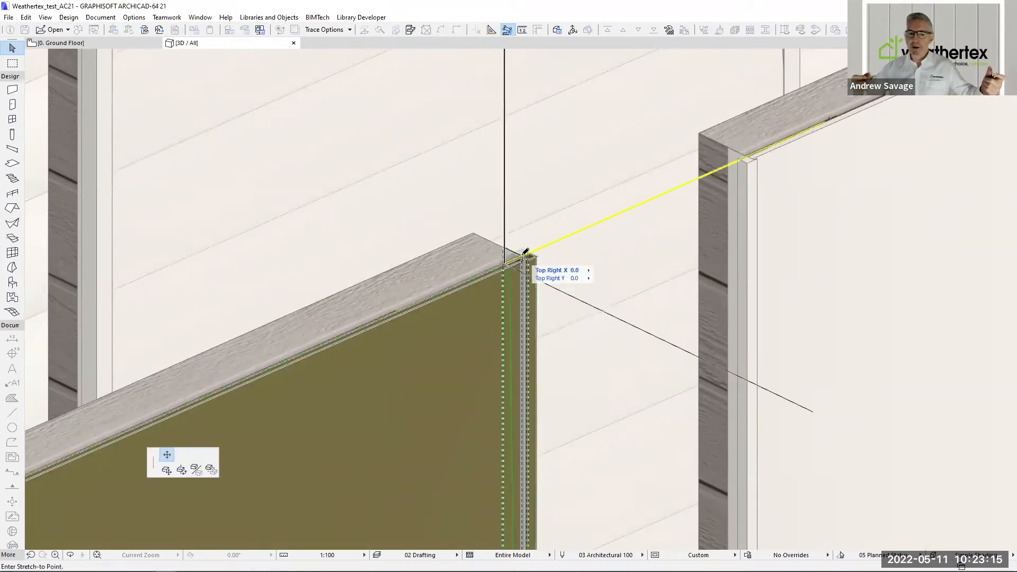
left_click(523, 255)
scroll(581, 256, "down", 2)
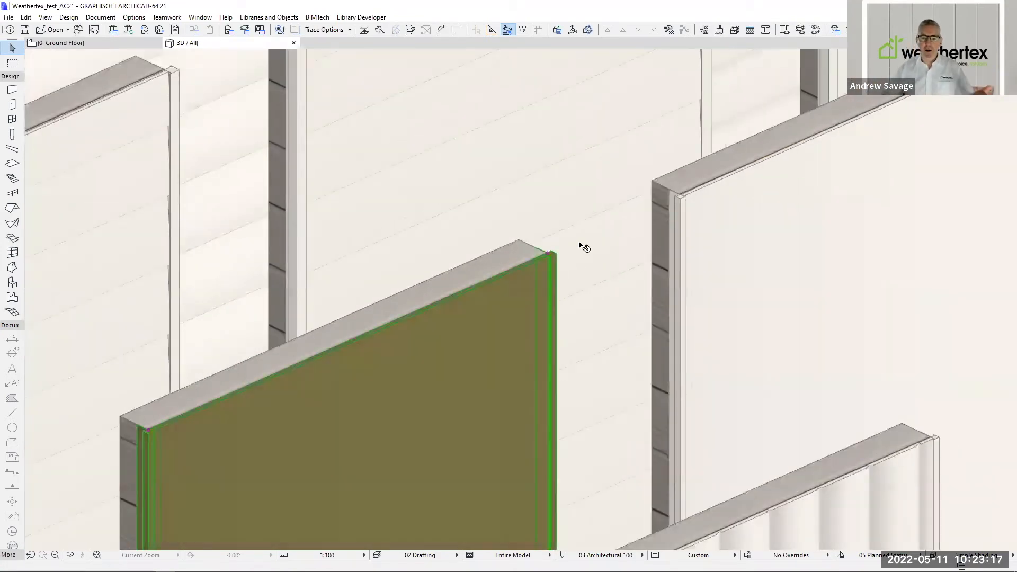
scroll(541, 259, "down", 2)
key("Escape")
scroll(537, 252, "down", 2)
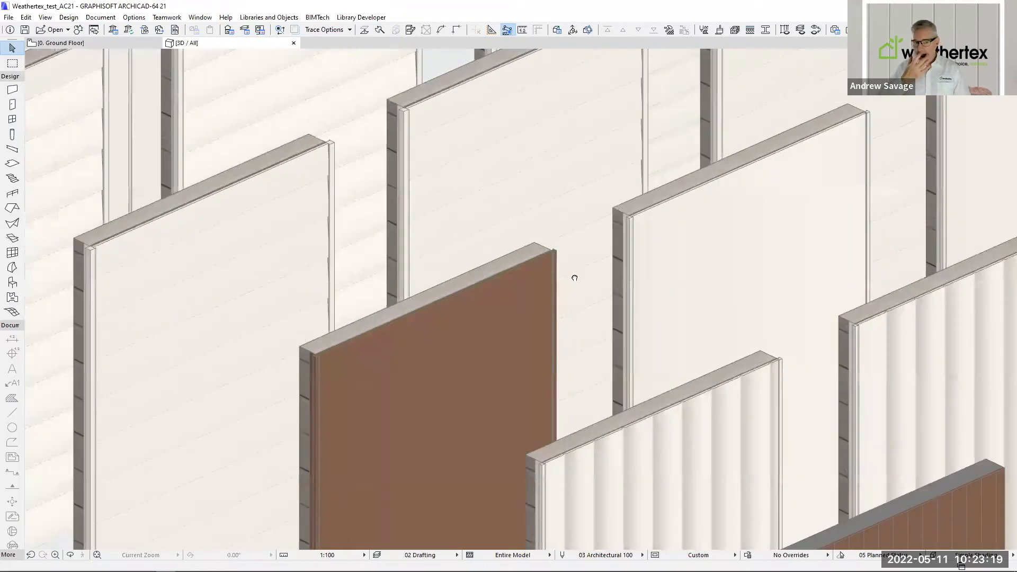
- Review the sample walls around the brown panel and check that panel's Weathertex product settings
scroll(572, 277, "down", 2)
middle_click_drag(557, 274, 497, 263)
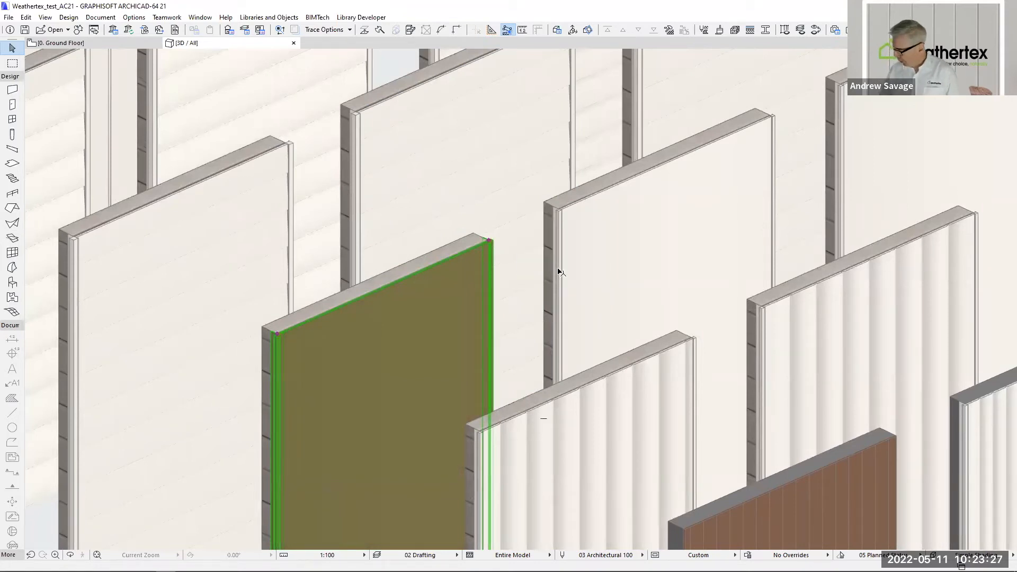
scroll(557, 269, "down", 4)
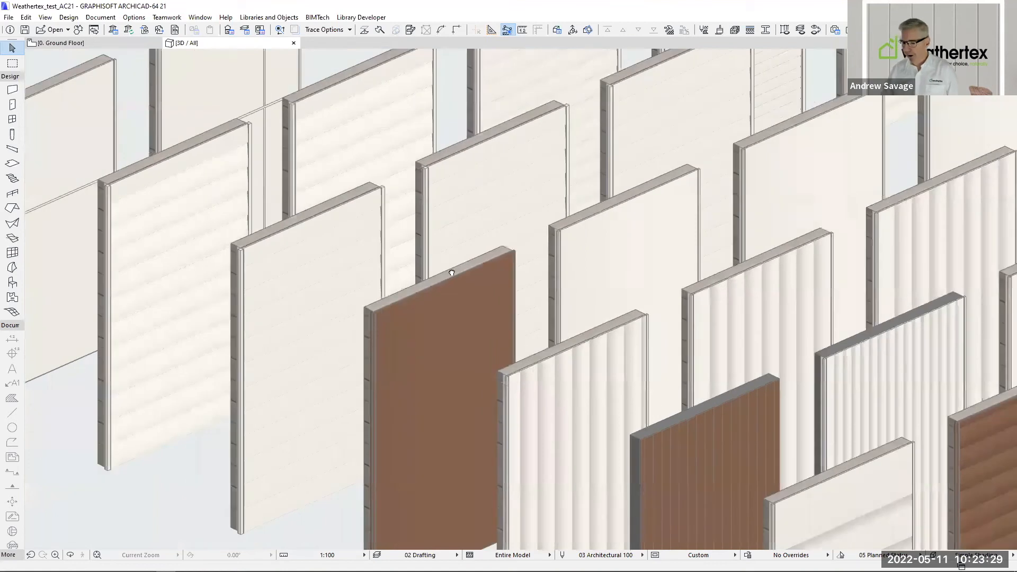
scroll(452, 272, "down", 2)
middle_click_drag(623, 259, 471, 268)
middle_click_drag(545, 251, 541, 222)
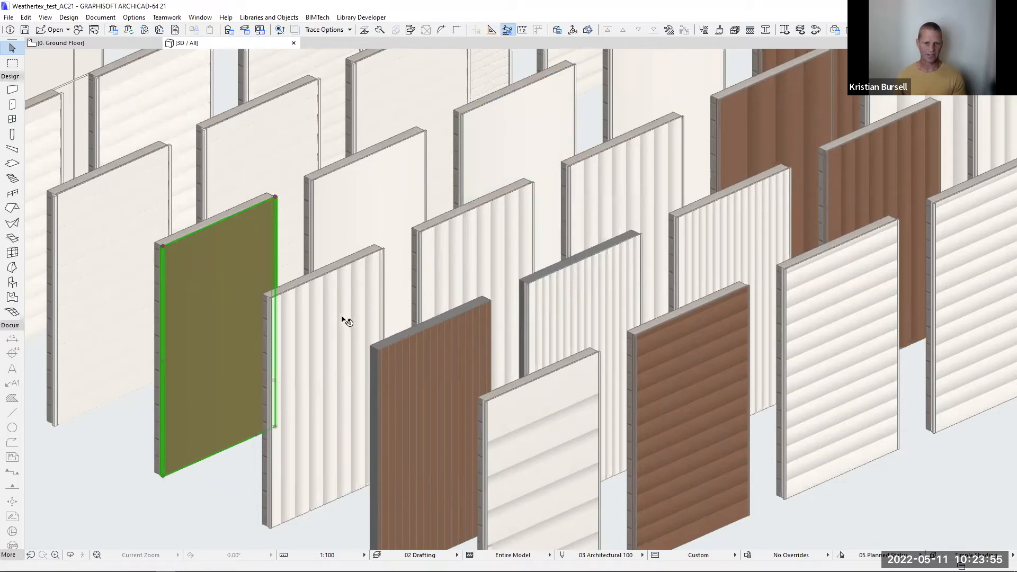
scroll(374, 364, "up", 2)
middle_click_drag(374, 364, 485, 272)
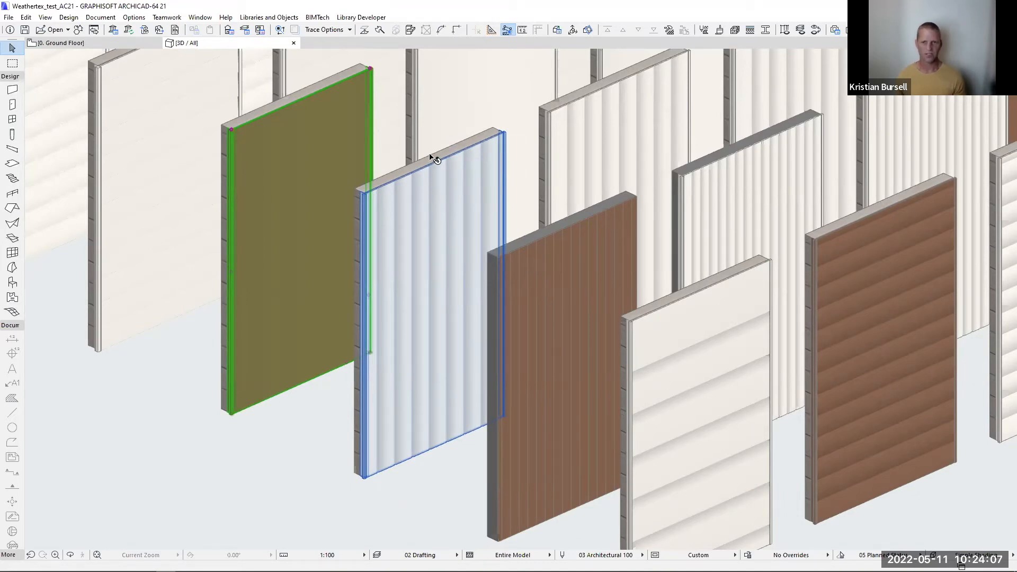
key("ctrl+t")
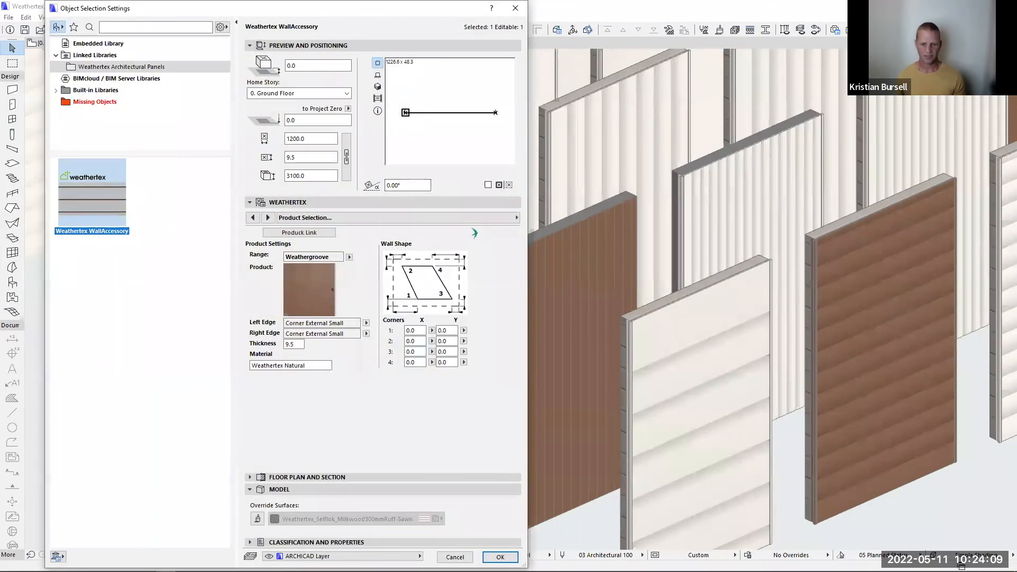
key("Escape")
key("Escape")
- Open the object settings of the front white wide-board cladding at its Representation options
scroll(437, 336, "down", 2)
middle_click_drag(406, 290, 263, 211)
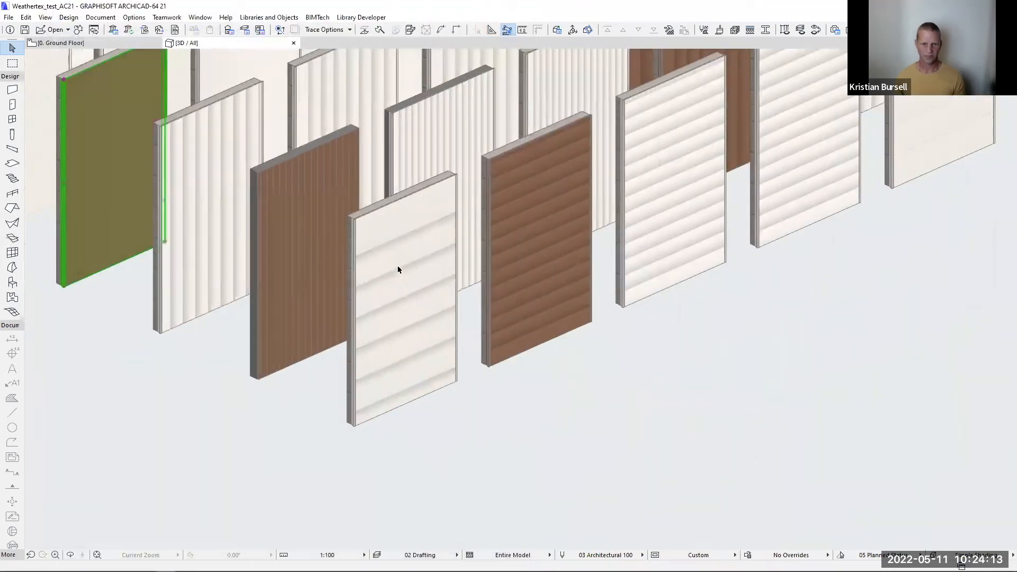
scroll(397, 286, "up", 3)
scroll(403, 289, "down", 1)
left_click(444, 302)
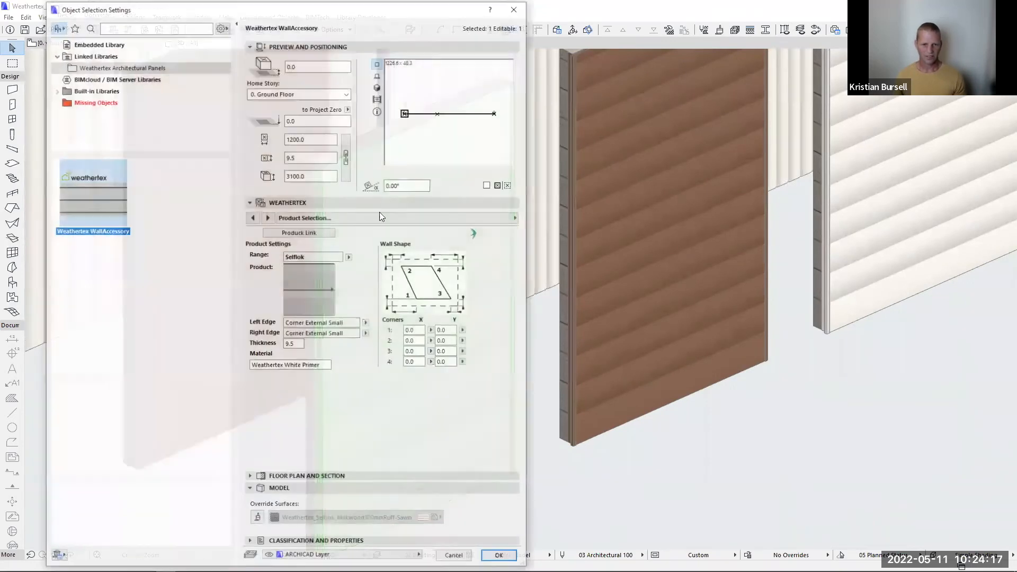
left_click(517, 218)
left_click(567, 243)
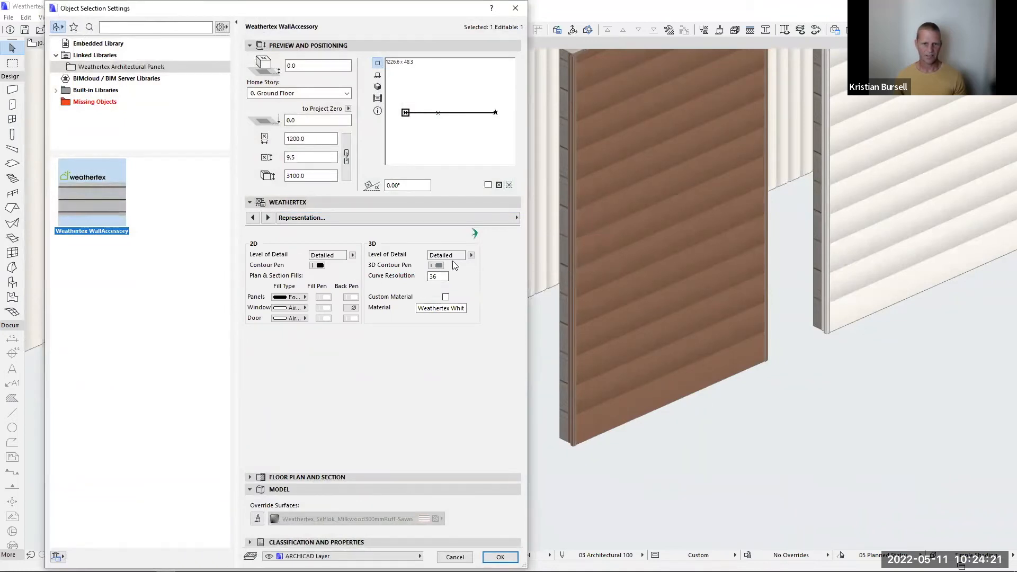
- Set both the 3D and 2D level of detail of the front white wide-board cladding to Simple
left_click(471, 256)
left_click(495, 257)
left_click(471, 256)
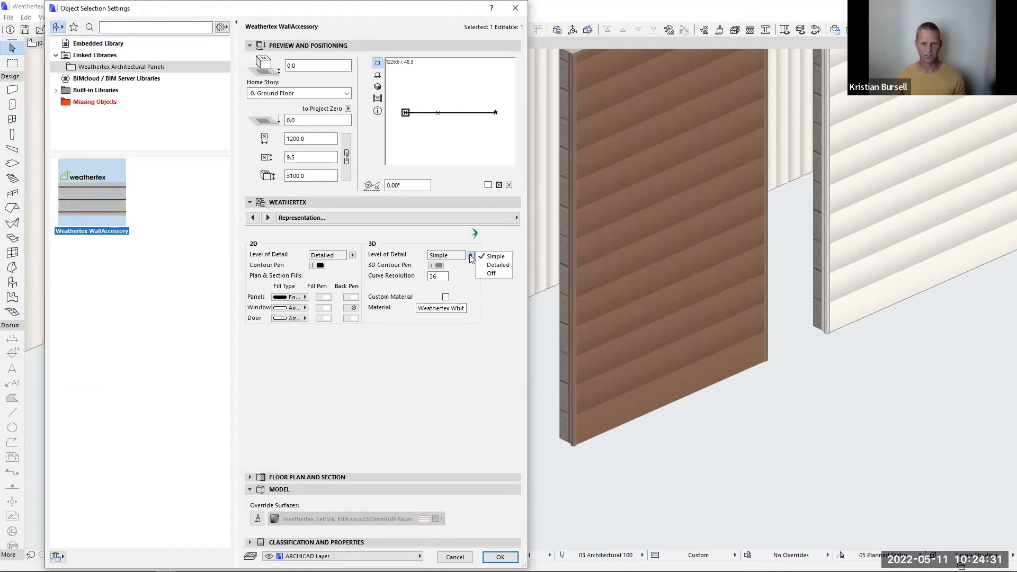
left_click(493, 257)
left_click(353, 256)
left_click(373, 257)
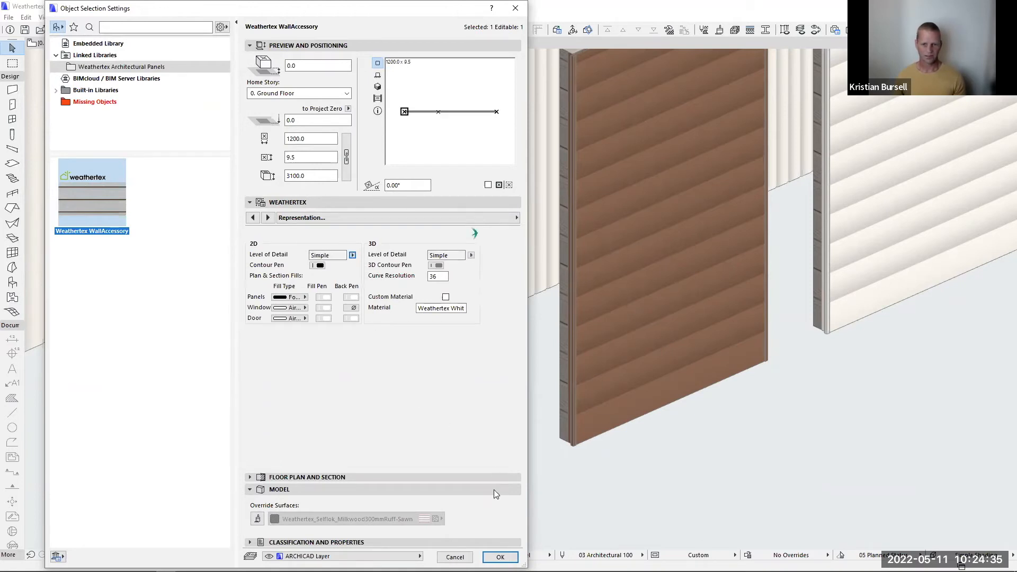
left_click(500, 556)
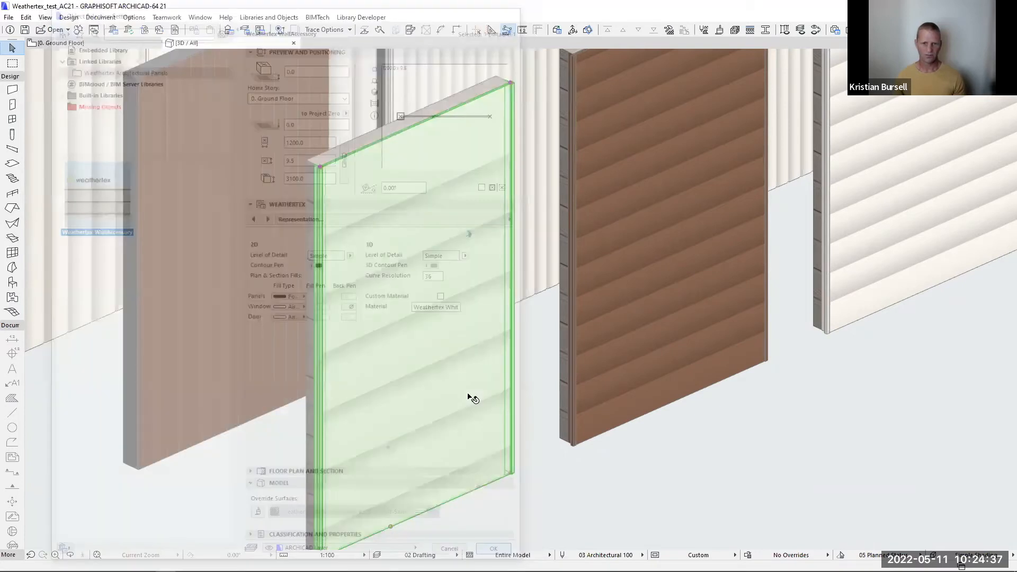
- Examine the upper corner of the front white cladding, checking its simplified edge against the supporting wall
key("Escape")
scroll(318, 175, "up", 5)
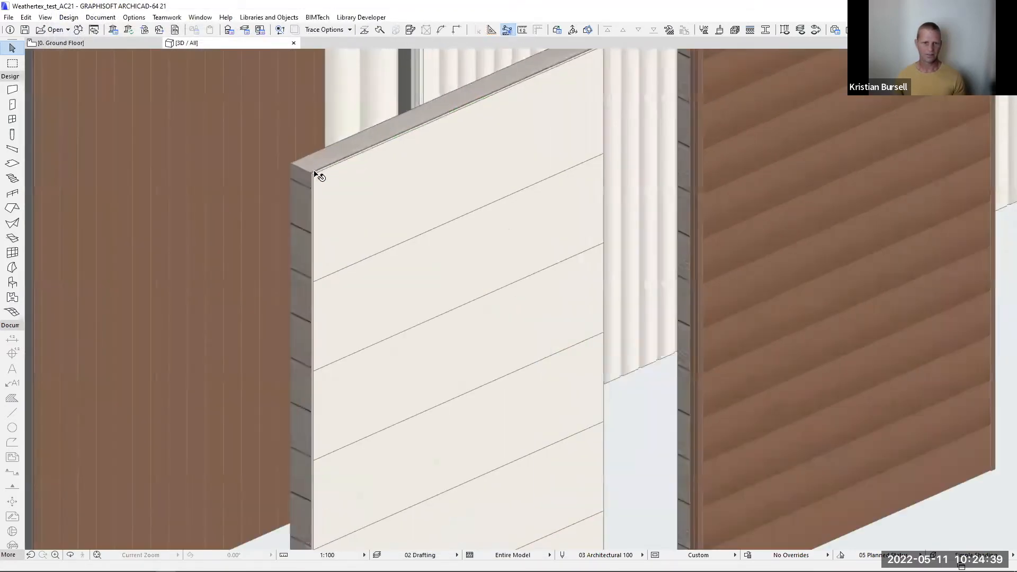
scroll(312, 180, "up", 5)
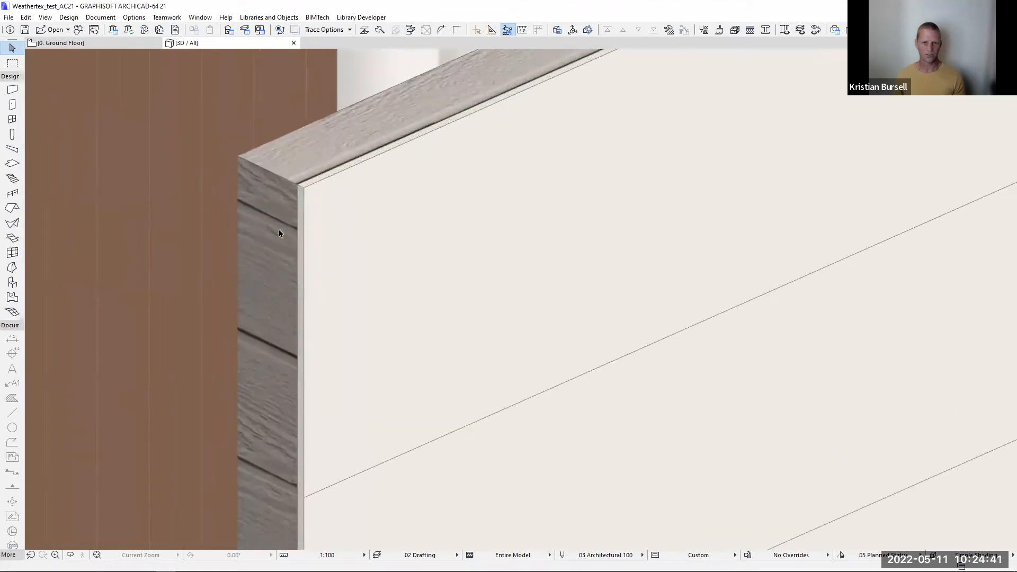
scroll(315, 199, "up", 1)
left_click(318, 196)
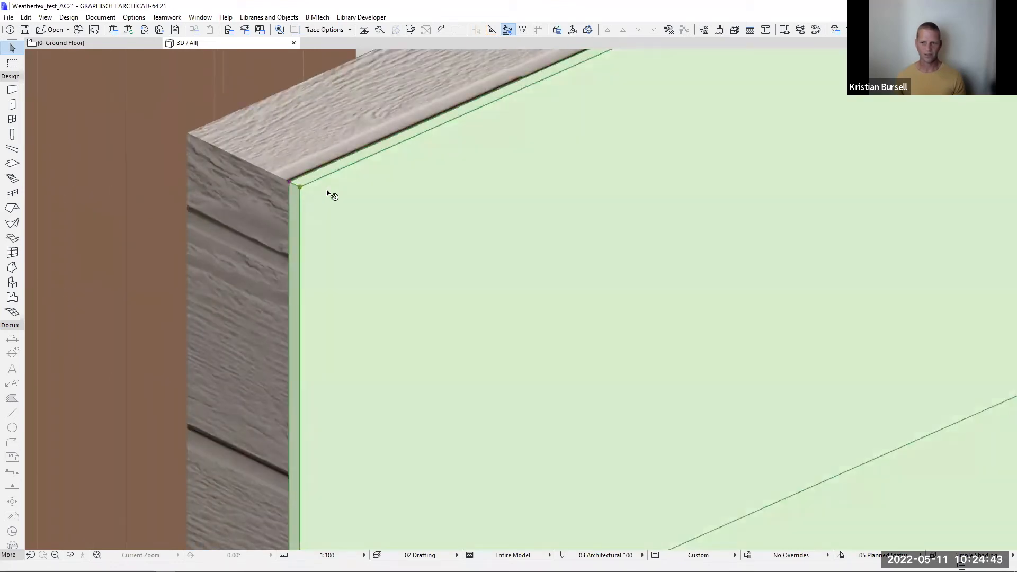
scroll(315, 200, "down", 4)
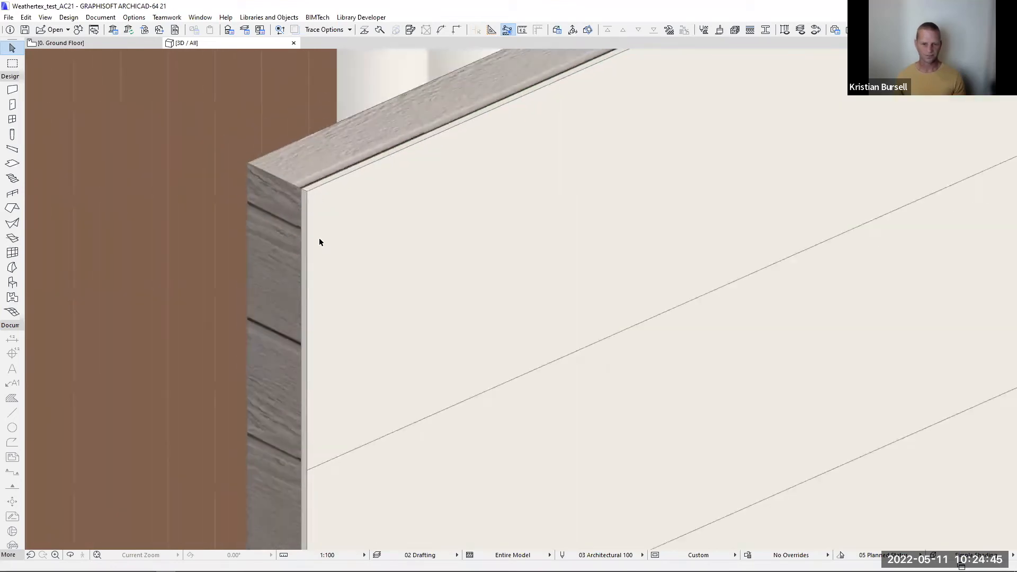
scroll(306, 358, "down", 3)
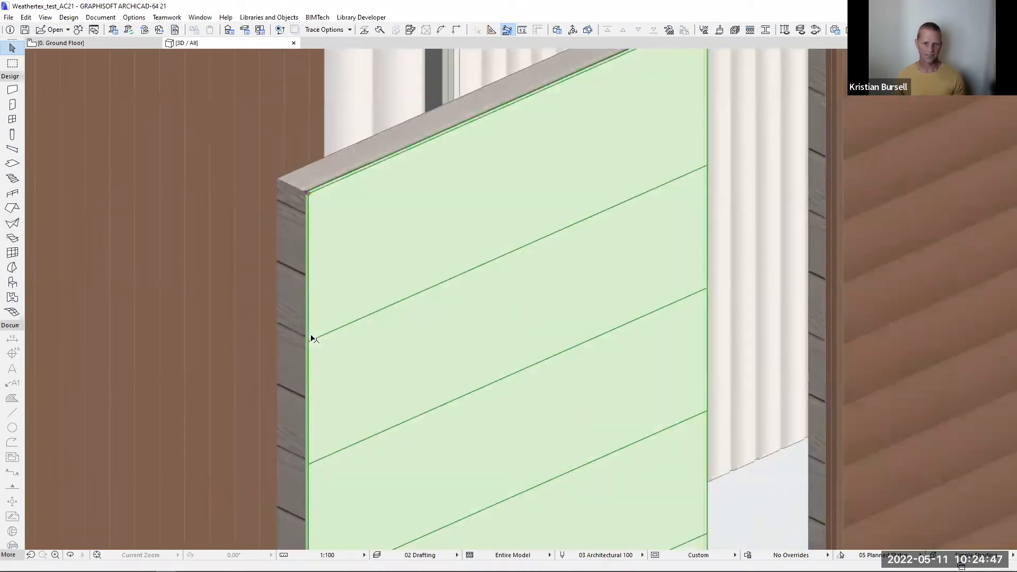
- Examine the board joint lines along the white cladding's side edge and compare the panel with the neighbouring sample walls
scroll(318, 332, "up", 1)
scroll(318, 331, "up", 5)
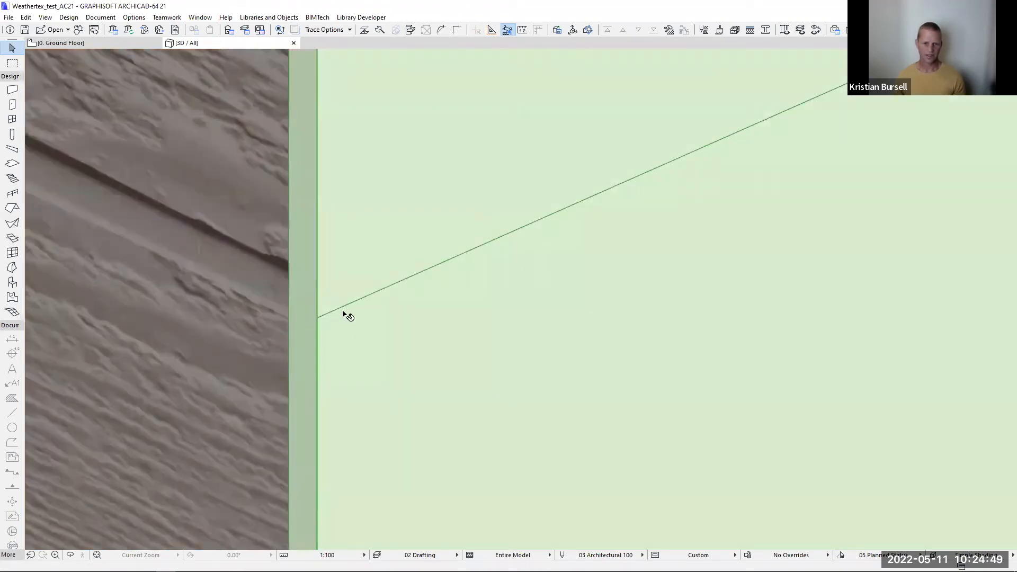
scroll(338, 314, "down", 2)
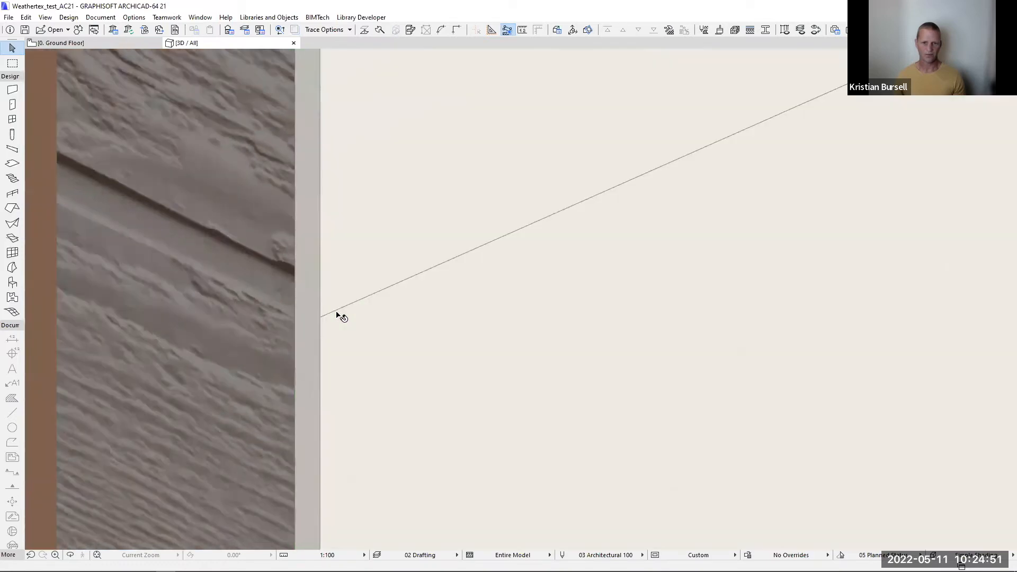
scroll(341, 316, "down", 4)
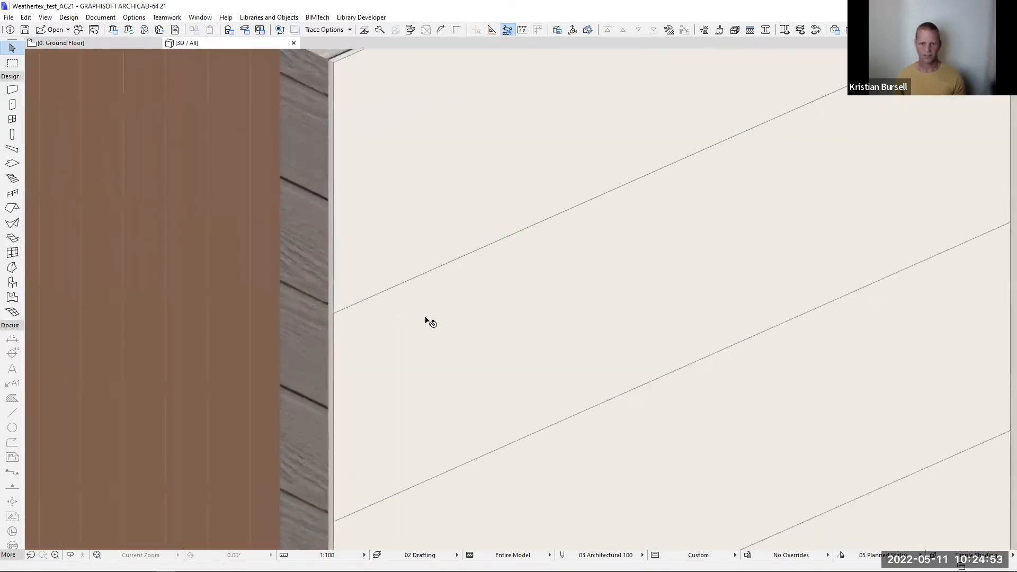
scroll(391, 258, "down", 6)
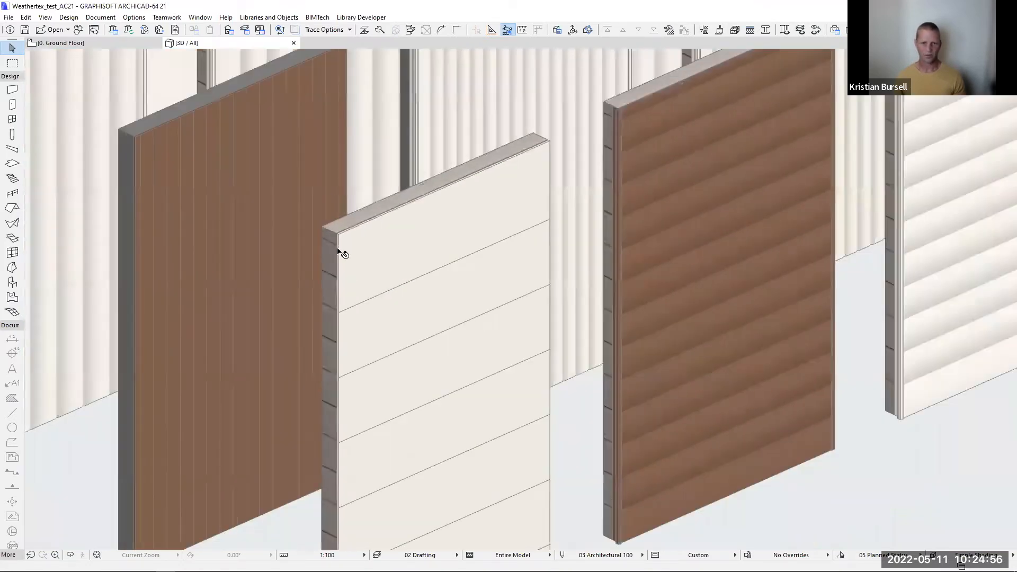
middle_click_drag(322, 499, 296, 285)
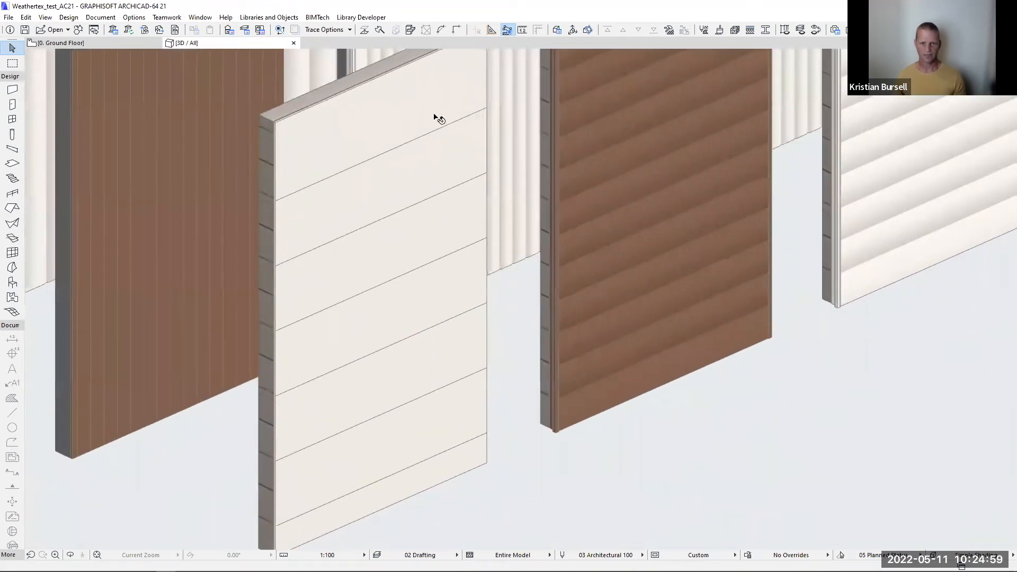
scroll(539, 416, "down", 2)
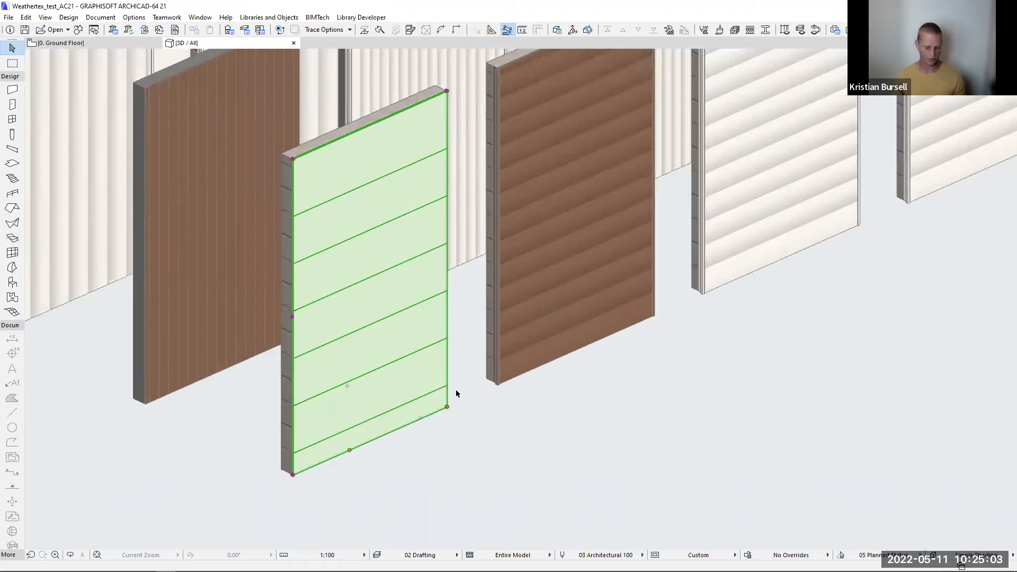
- Show the ground floor plan, select the front white cladding on its wall, and examine its simplified 2D outline
key("F2")
scroll(487, 370, "up", 5)
scroll(492, 341, "up", 8)
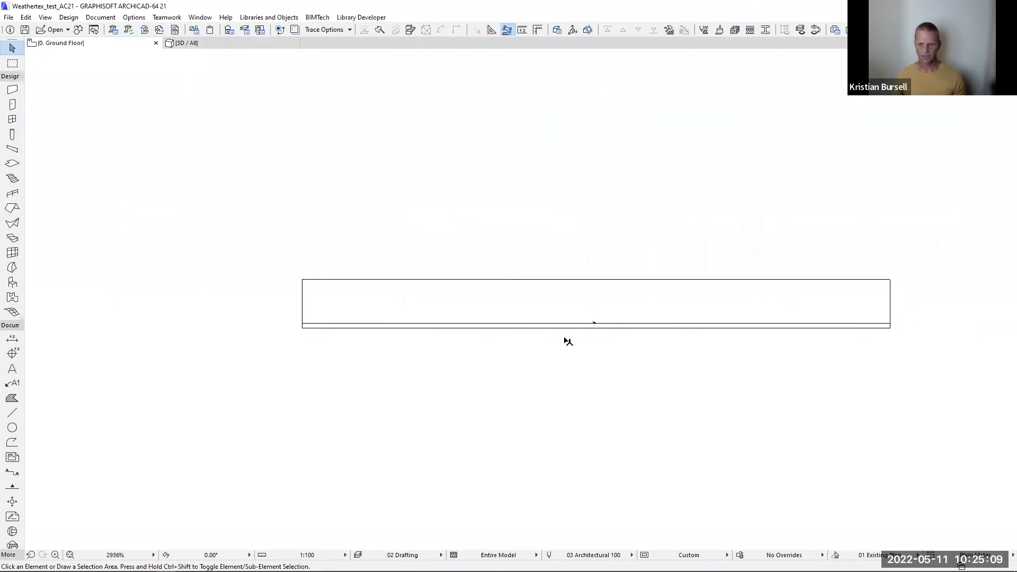
scroll(296, 340, "up", 4)
left_click(271, 322)
scroll(542, 342, "down", 4)
middle_click_drag(522, 347, 343, 343)
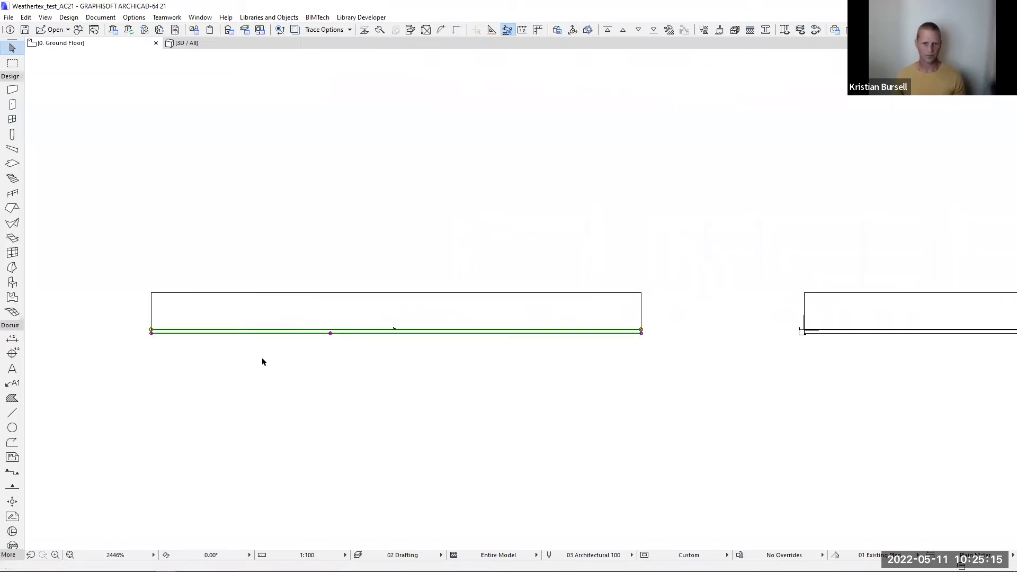
scroll(220, 350, "up", 3)
scroll(257, 367, "down", 8)
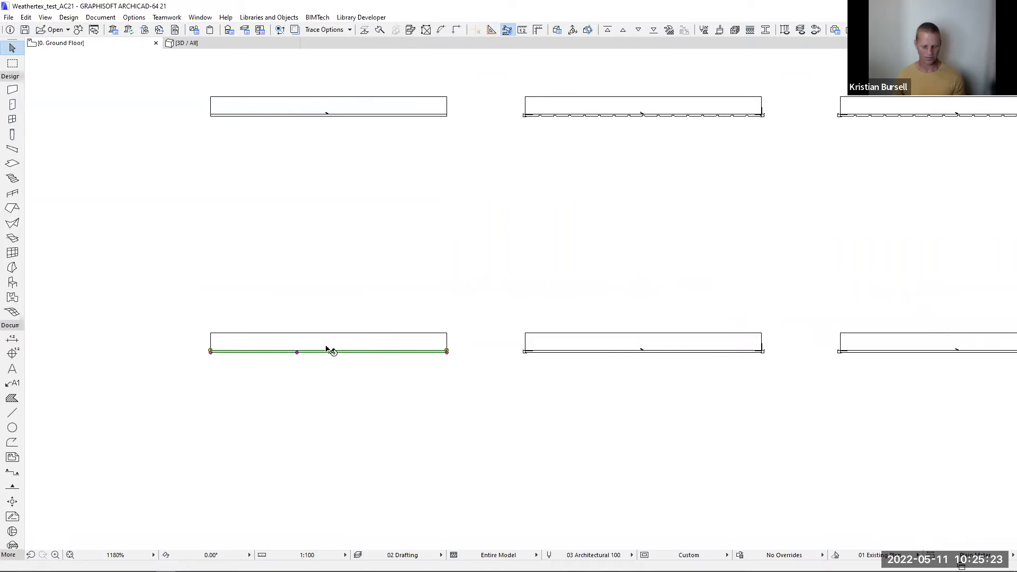
- Set the 2D level of detail of the selected wide-board cladding to Detailed
key("ctrl+t")
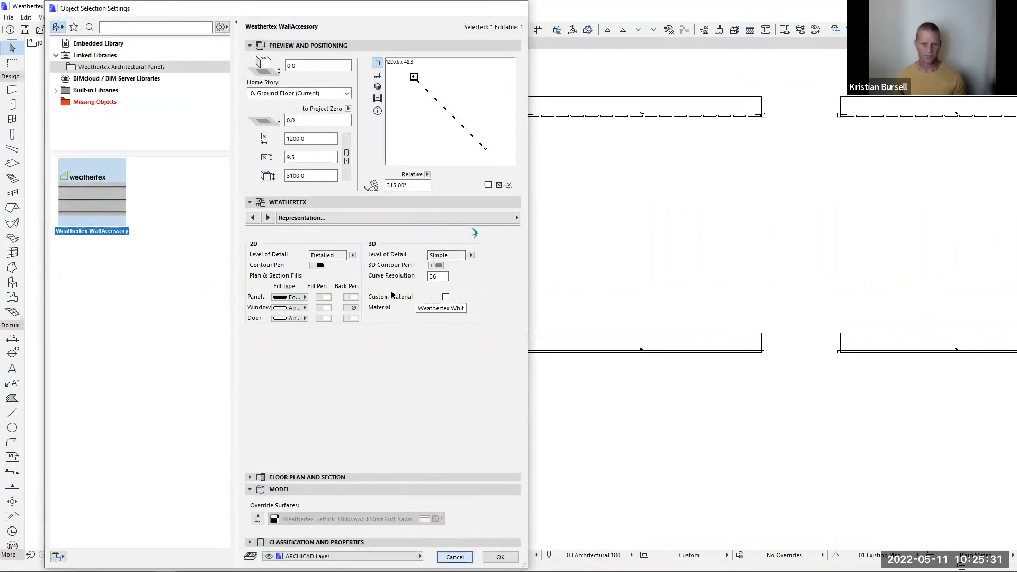
left_click(455, 556)
key("ctrl+t")
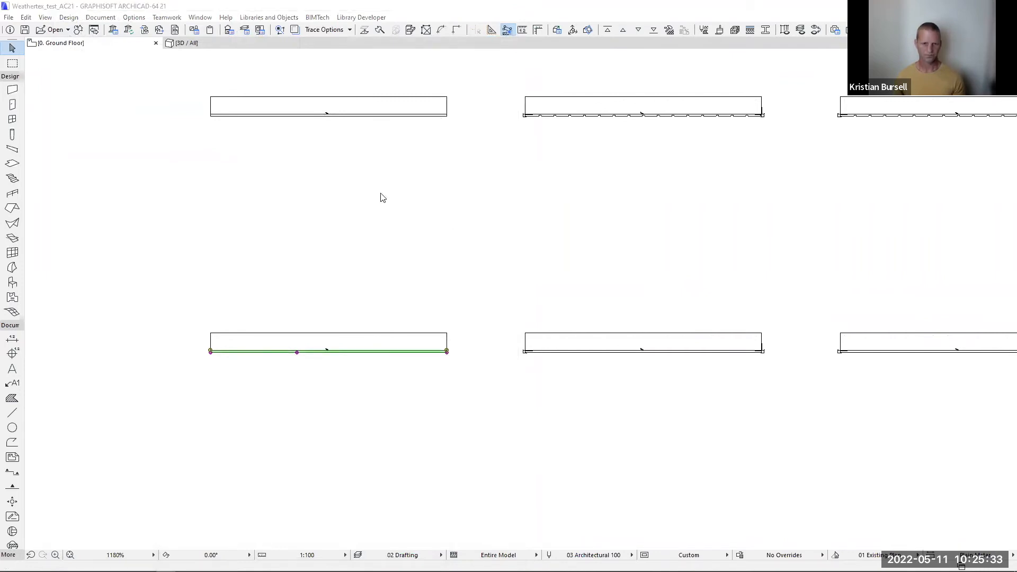
left_click(353, 255)
left_click(371, 268)
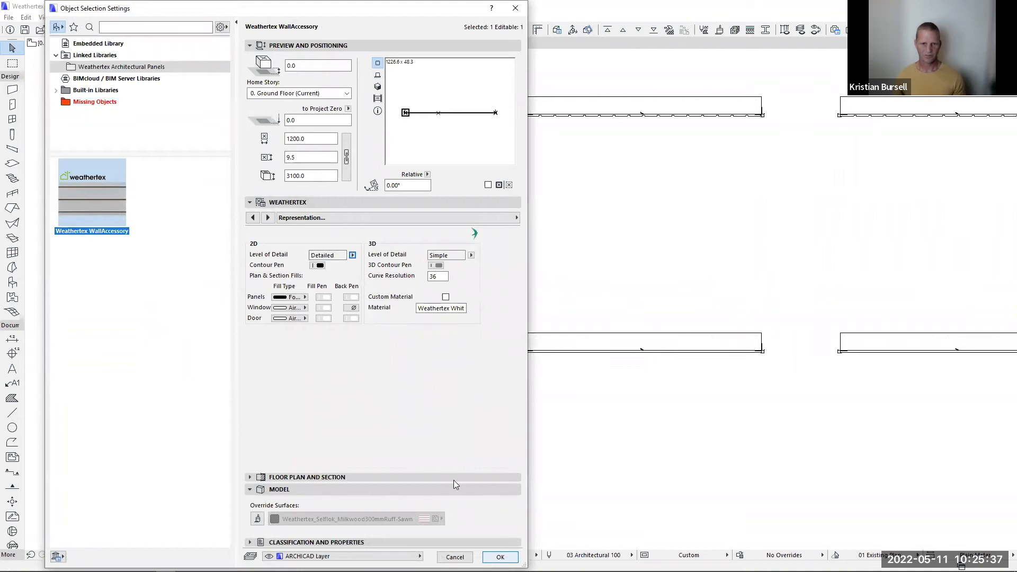
key("Return")
- Inspect the detailed corner trim at the cladding's end in plan and compare it with the adjacent wall
scroll(445, 371, "up", 5)
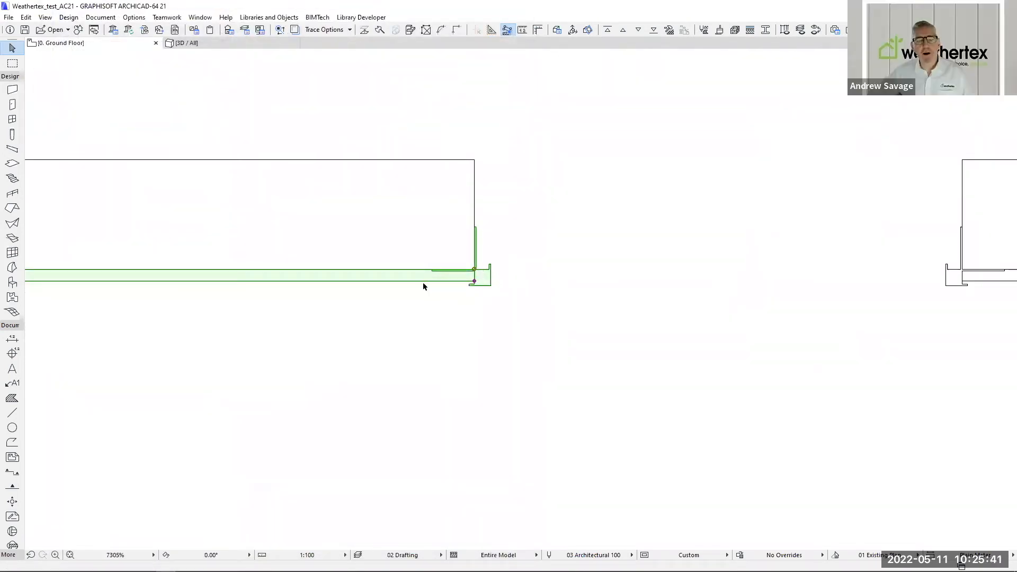
scroll(467, 303, "down", 2)
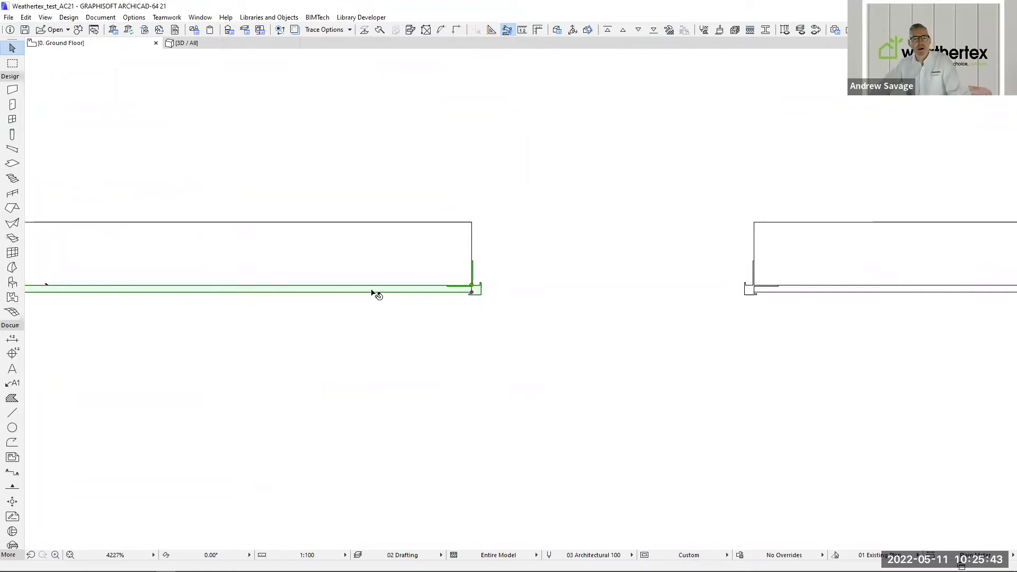
middle_click_drag(780, 105, 433, 308)
scroll(443, 314, "down", 3)
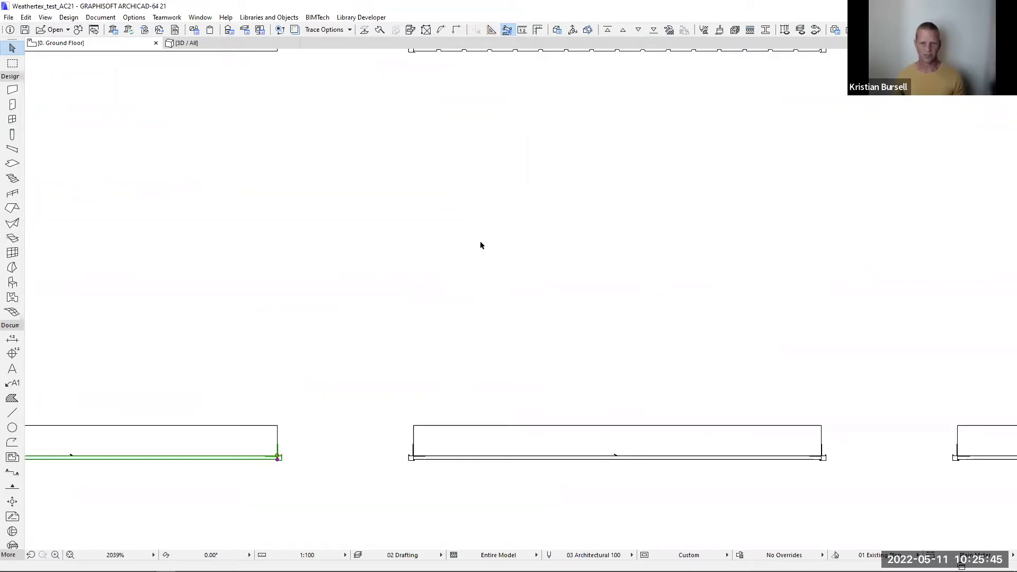
- Select the Weathergroove cladding in the row behind and set its 2D level of detail to Simple
middle_click_drag(463, 391, 359, 253)
scroll(374, 268, "up", 3)
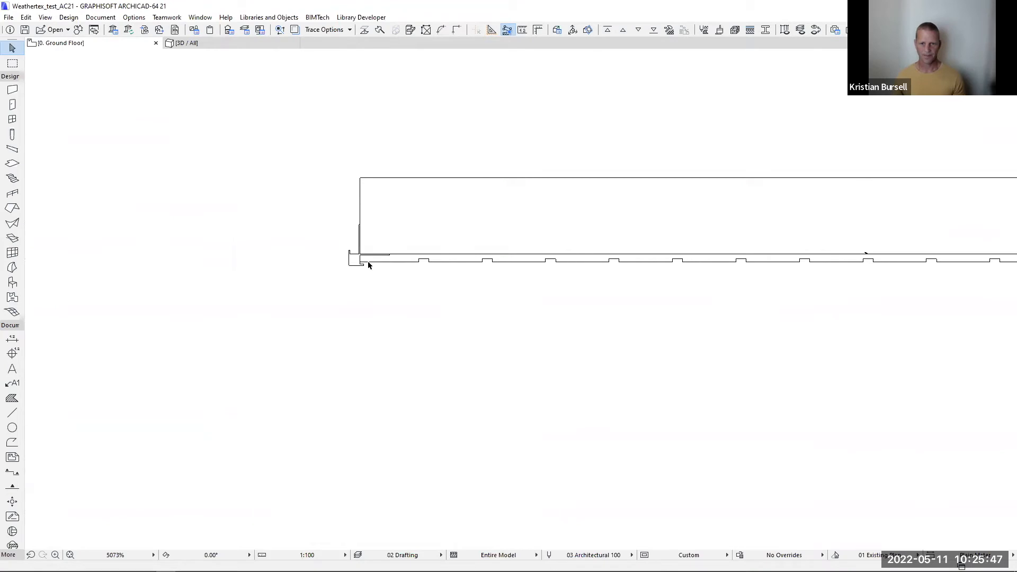
left_click(359, 261)
middle_click_drag(525, 284, 319, 293)
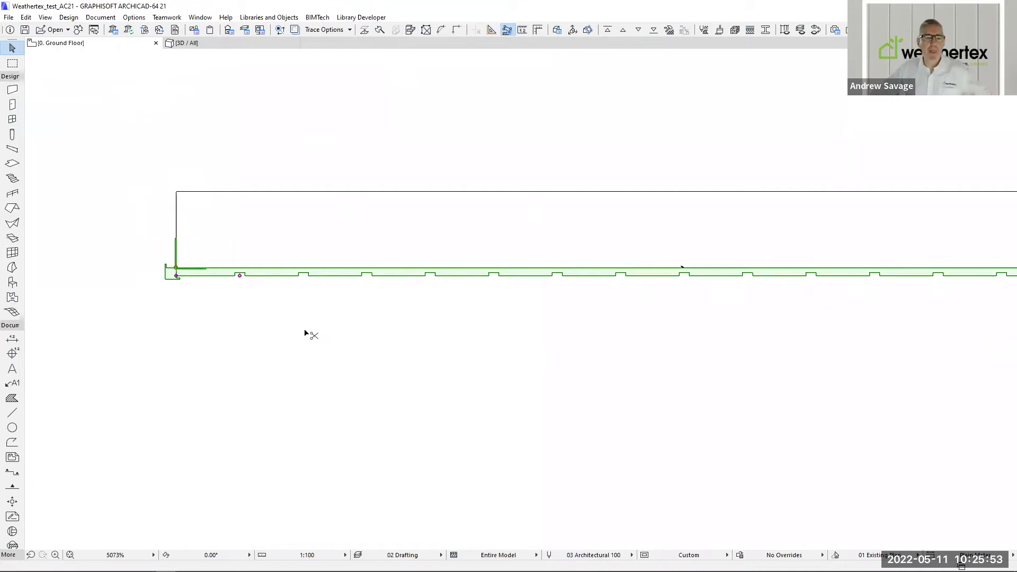
key("ctrl+t")
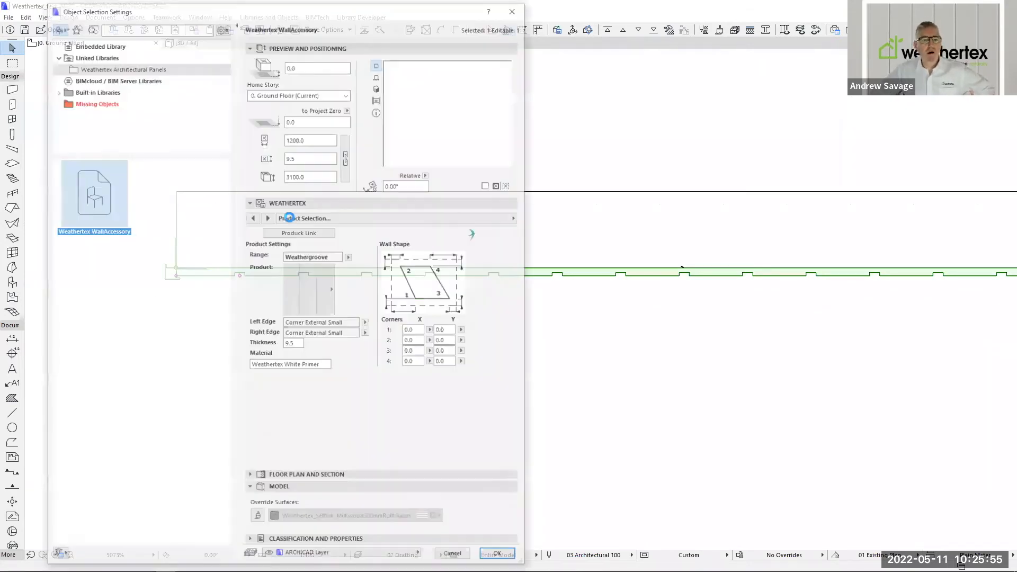
left_click(392, 217)
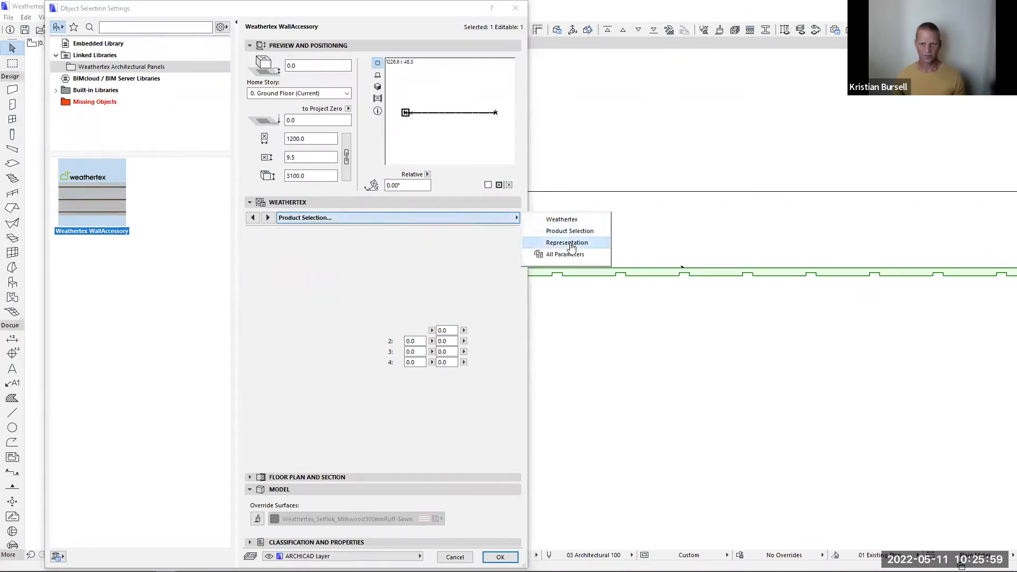
left_click(569, 244)
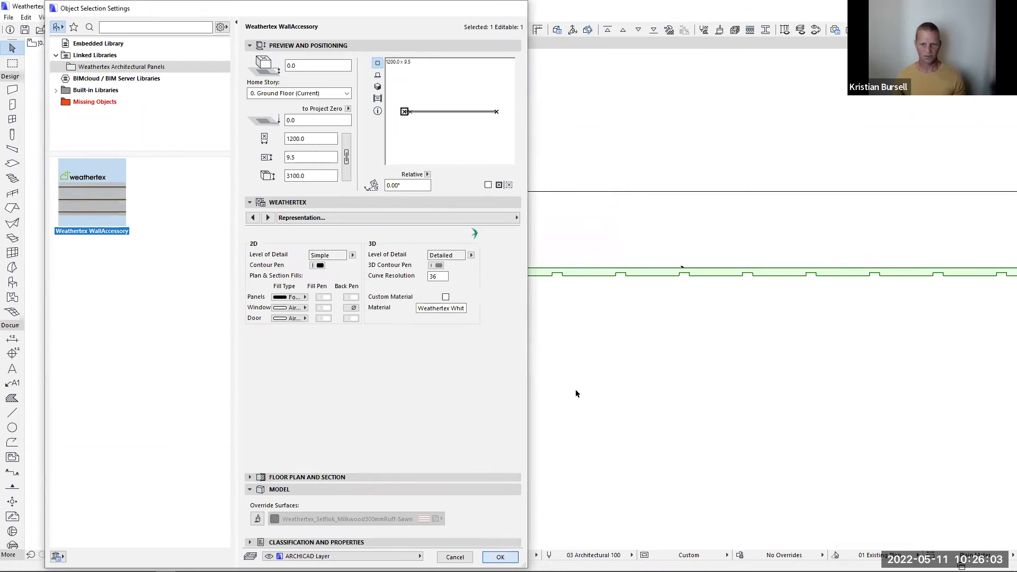
key("Return")
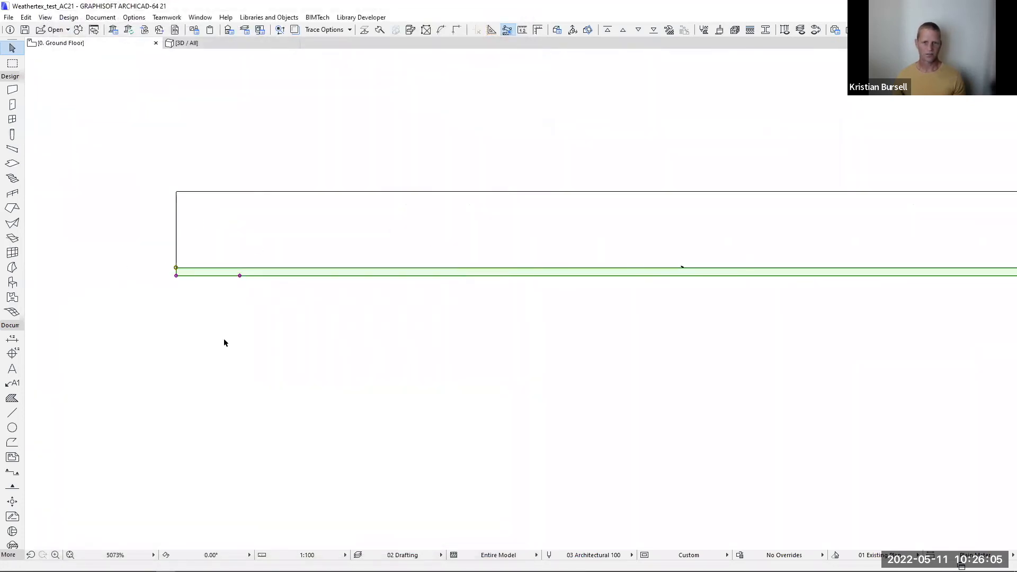
- Review the Weathergroove cladding's simplified plan outline and recheck its Representation settings
scroll(595, 318, "down", 2)
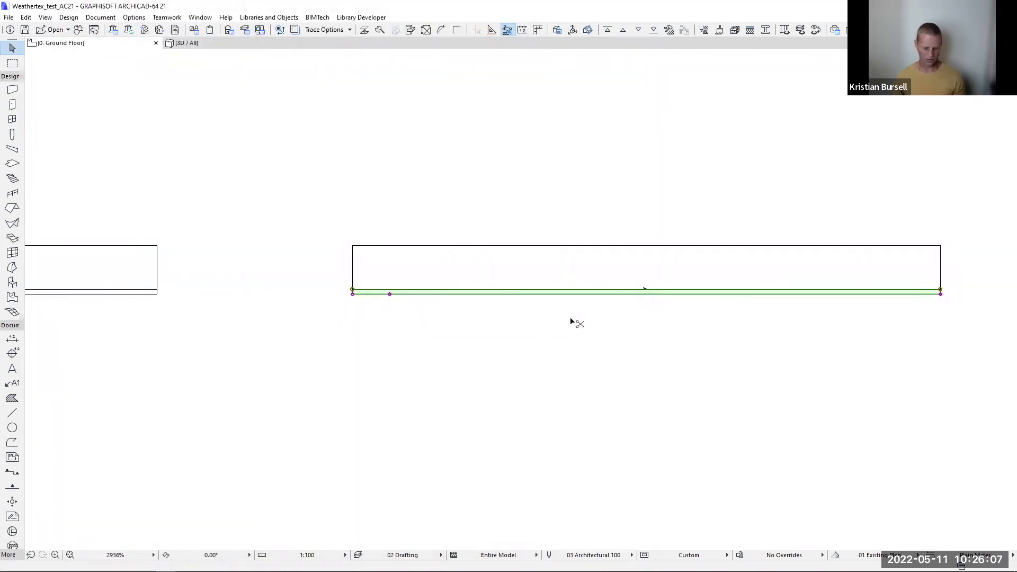
key("ctrl+t")
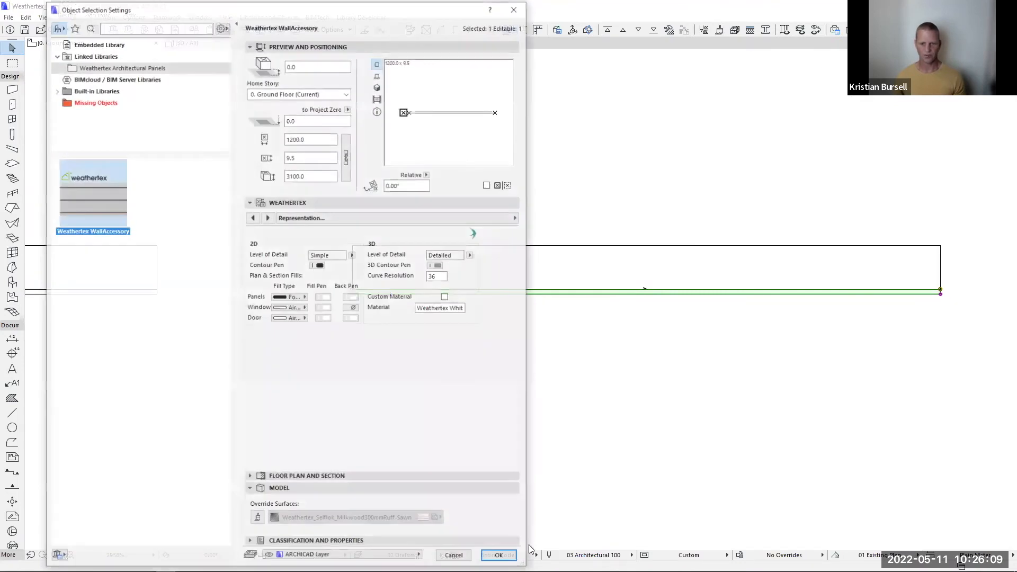
key("Return")
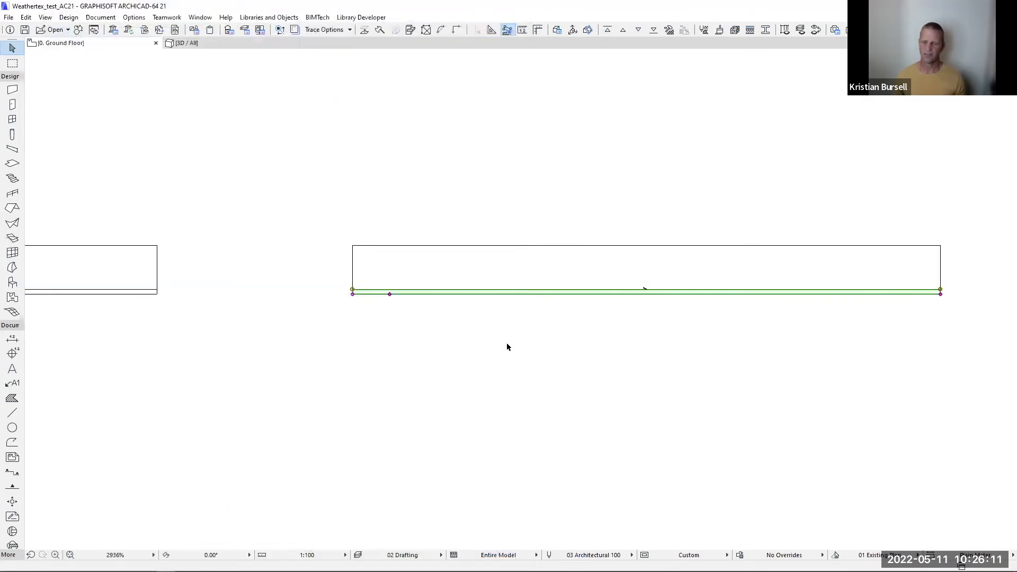
scroll(628, 348, "down", 1)
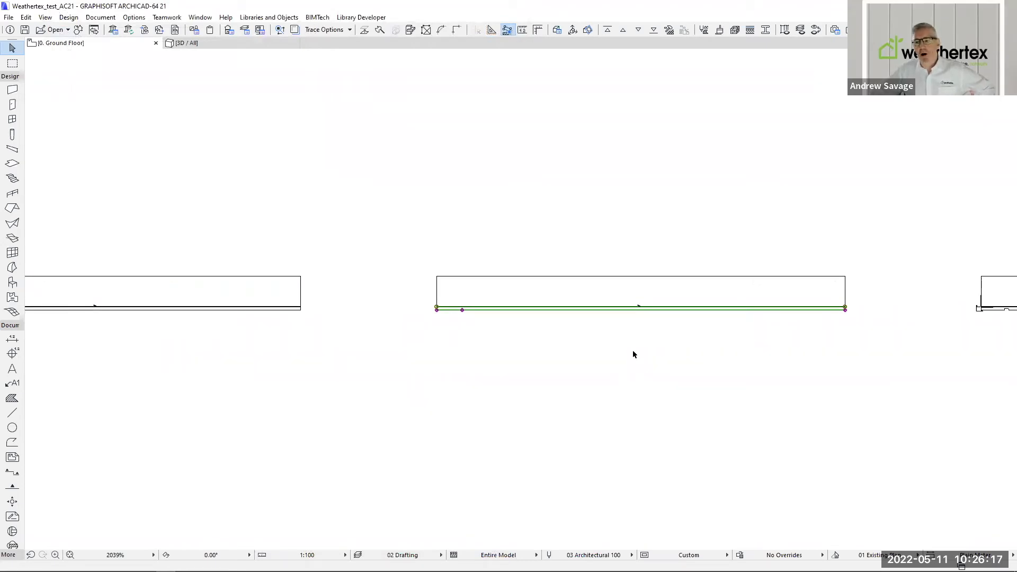
- Isolate the selected Weathergroove cladding in 3D and set its 3D level of detail to Simple
key("F5")
scroll(533, 408, "down", 3)
middle_click_drag(578, 388, 418, 277)
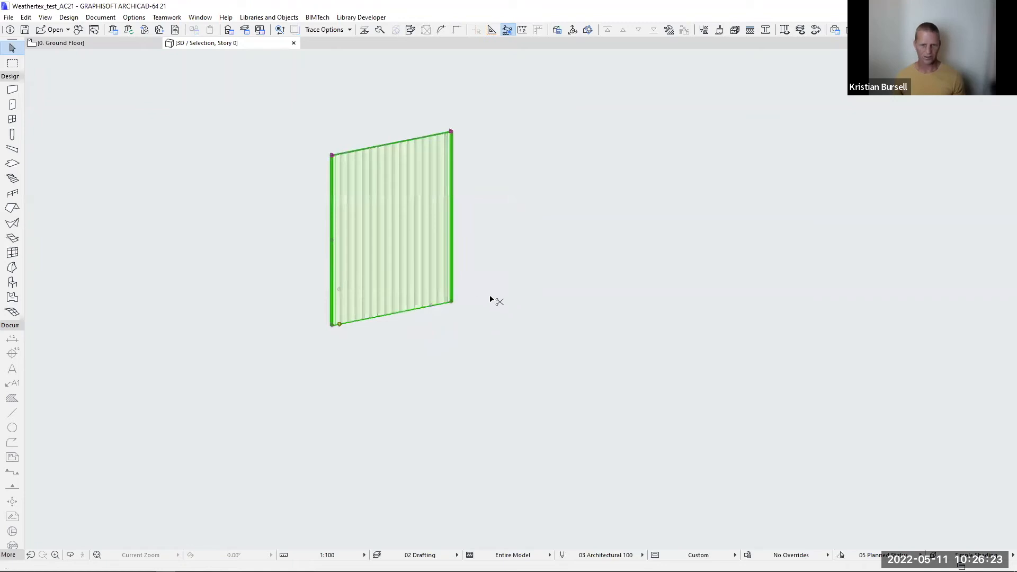
double_click(376, 236)
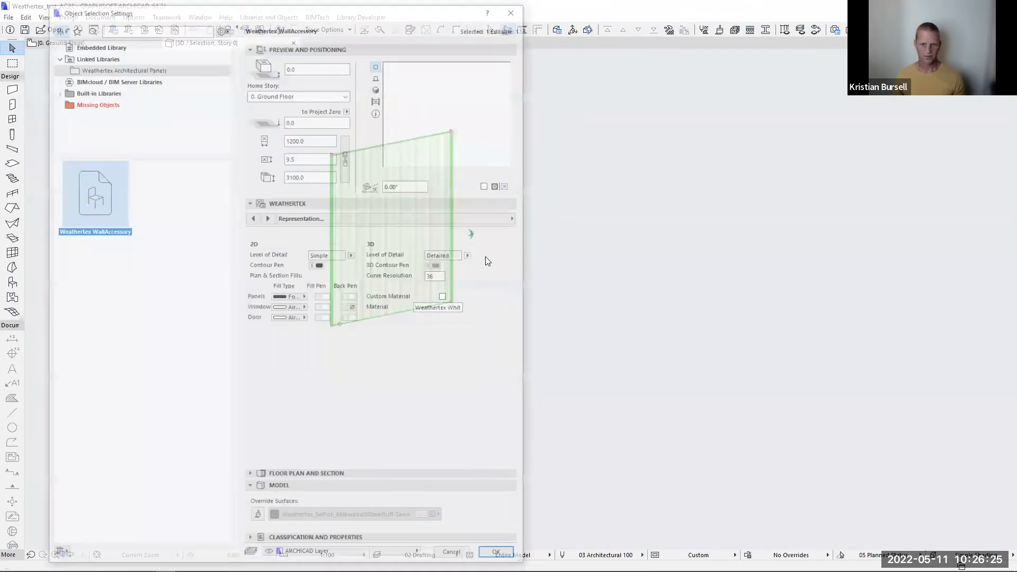
key("Return")
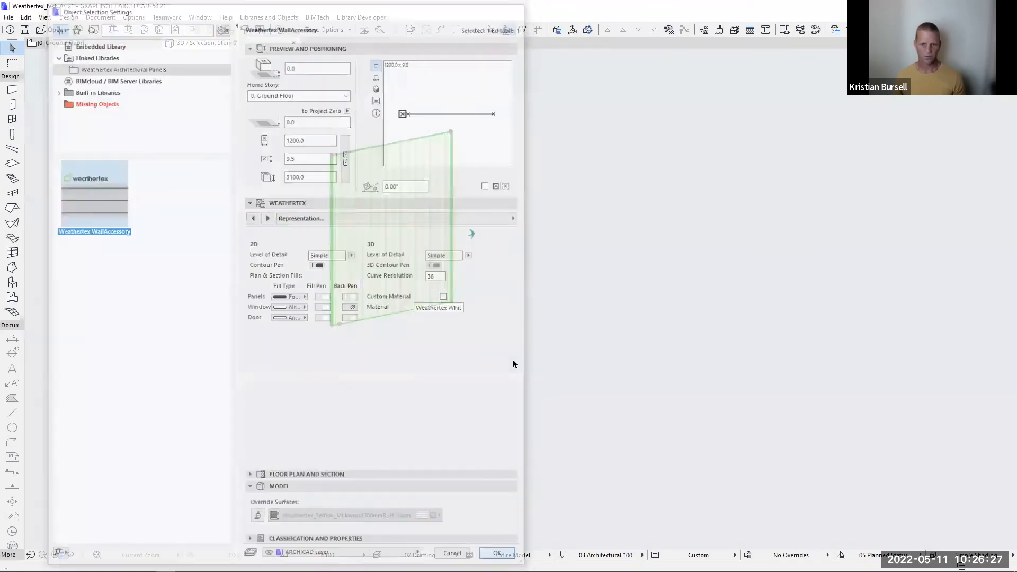
left_click(496, 348)
scroll(361, 167, "up", 2)
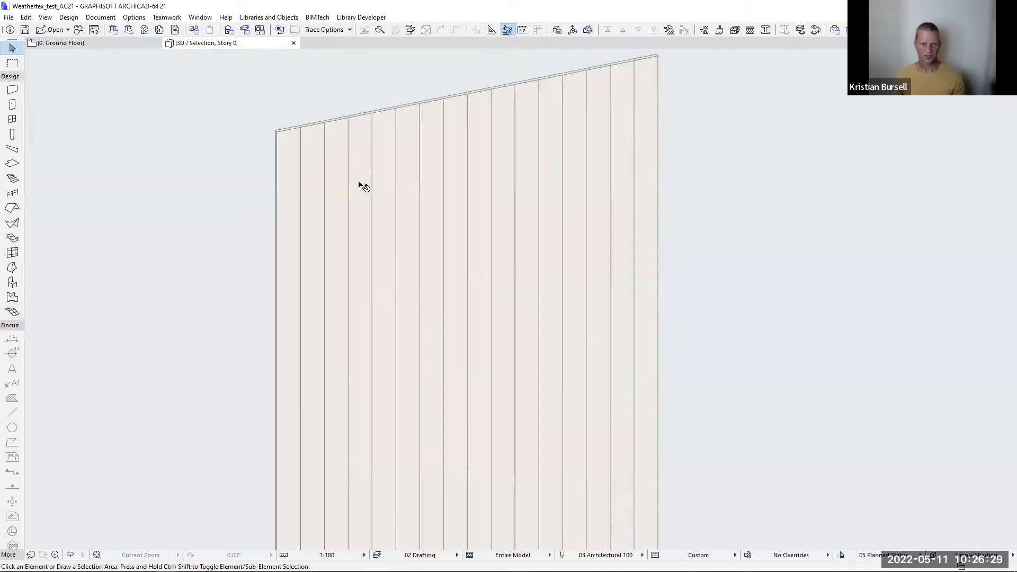
scroll(467, 270, "up", 1)
scroll(457, 260, "down", 1)
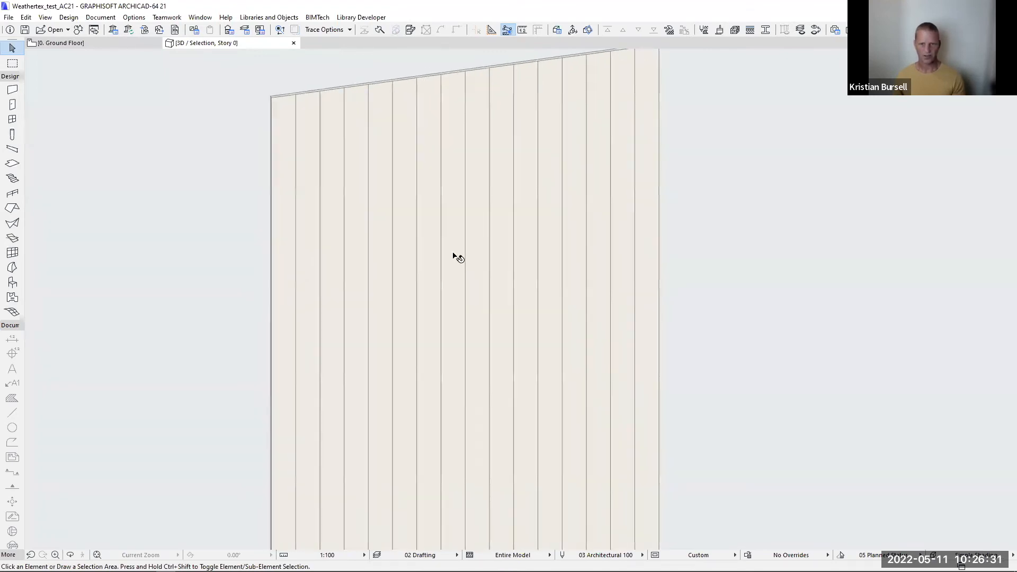
scroll(463, 268, "down", 3)
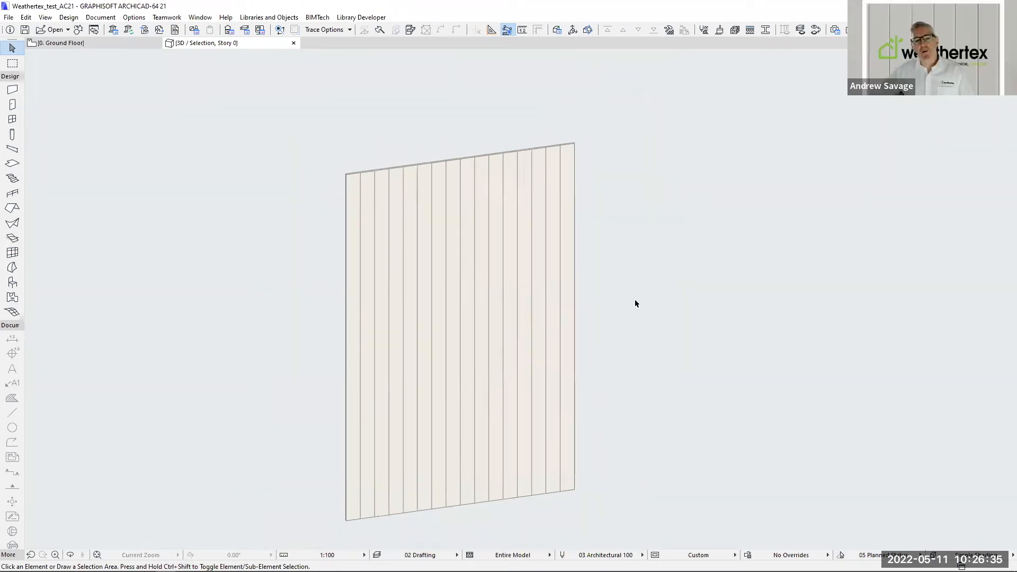
middle_click_drag(630, 356, 635, 336)
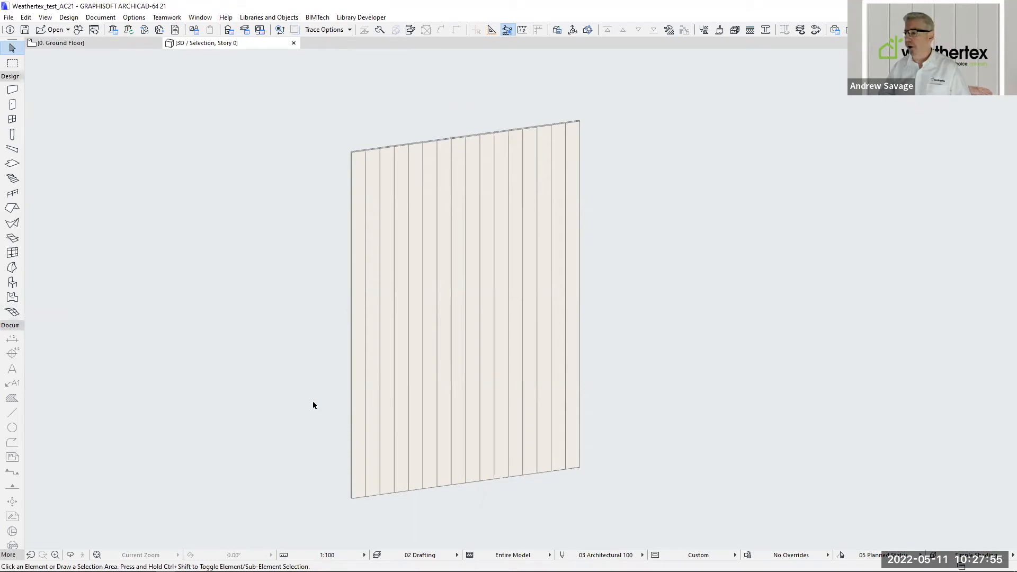
- Return to the ground floor plan and compare the simplified Weathergroove cladding with the detailed one beside it
key("F2")
scroll(463, 404, "down", 3)
middle_click_drag(559, 408, 278, 399)
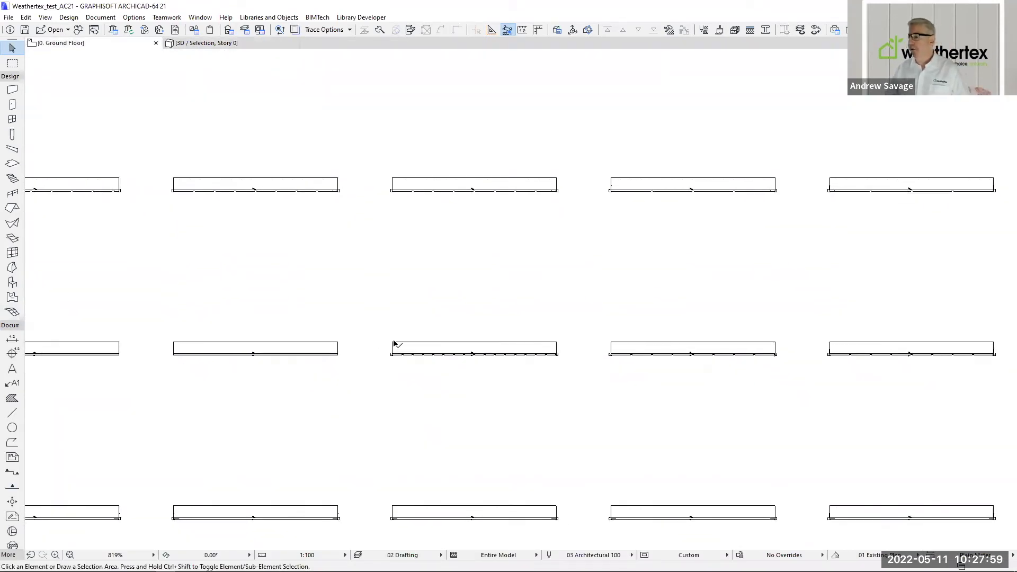
left_click(393, 343, "alt")
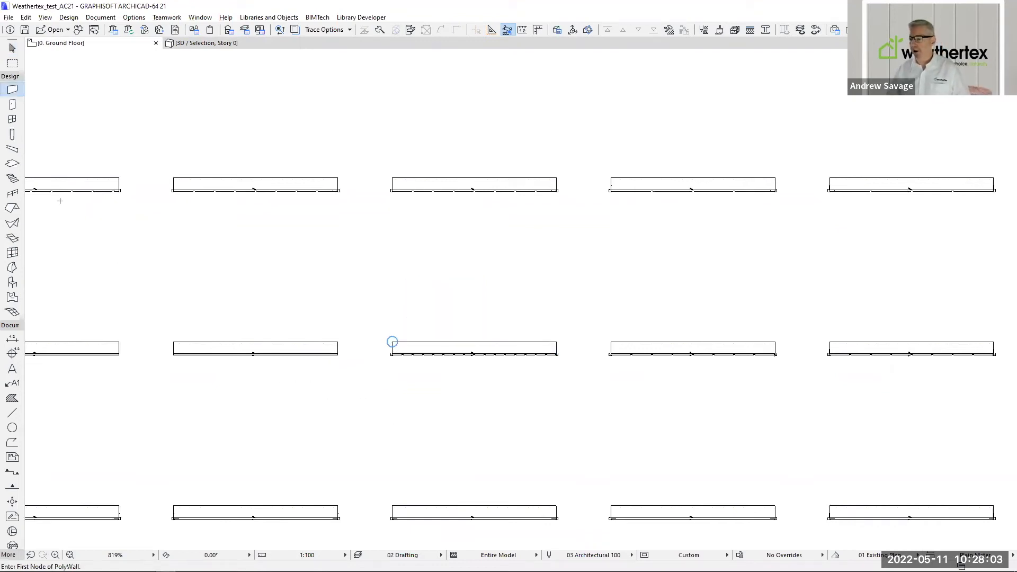
left_click(12, 48)
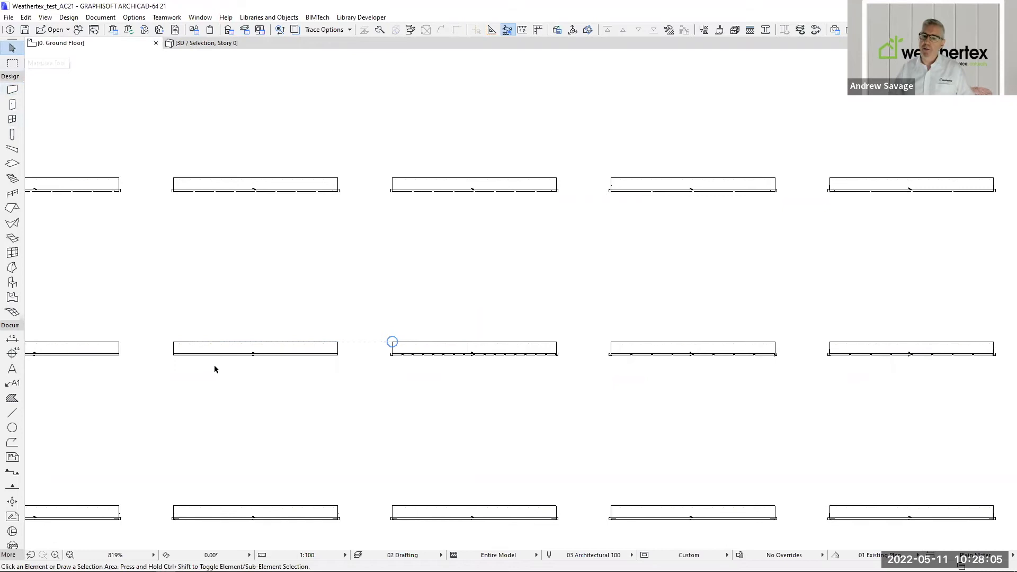
scroll(215, 368, "up", 4)
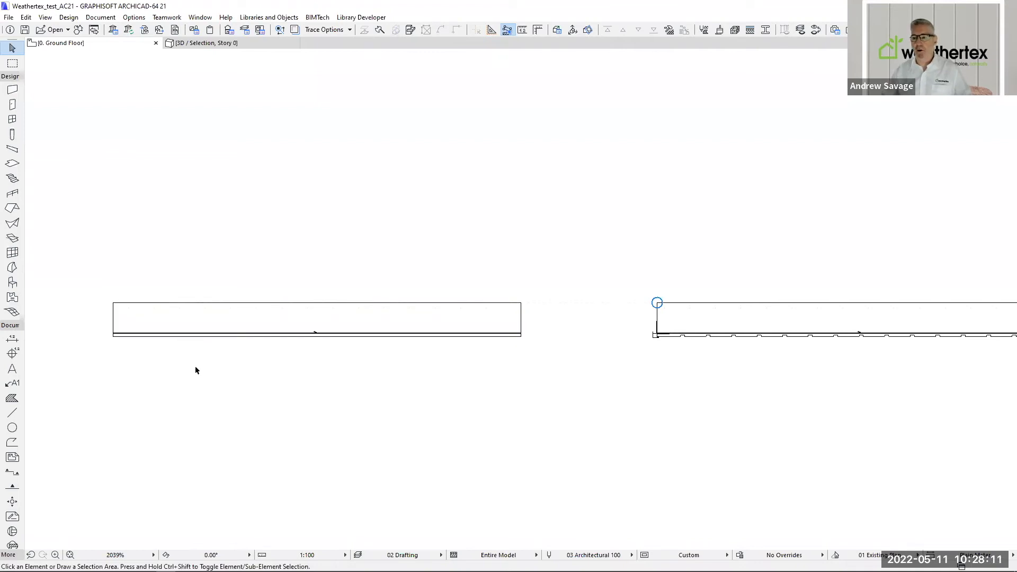
- Open the Representation settings of the brown Selflok cladding in the front row of the full 3D model
key("F5")
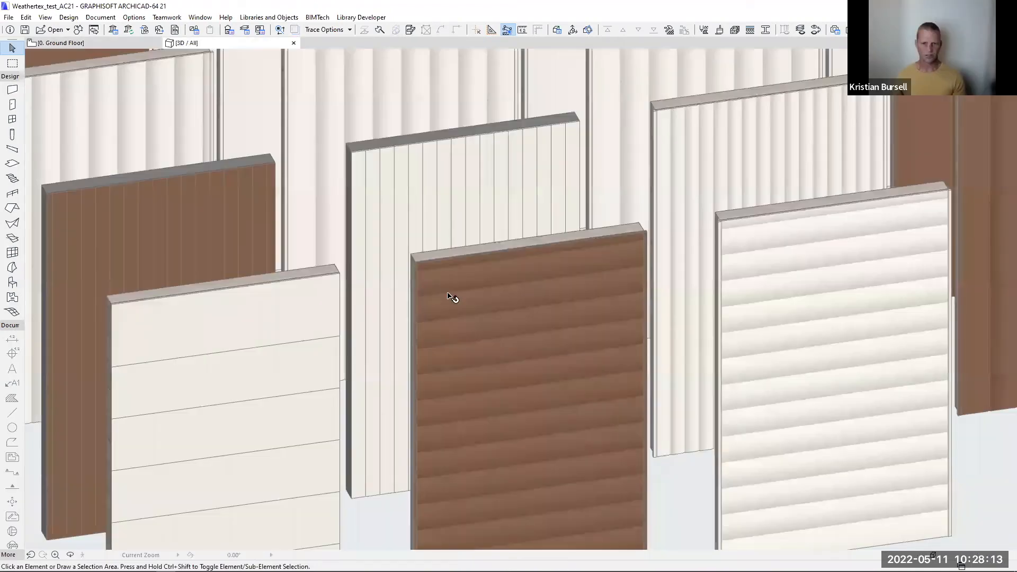
left_click(481, 309)
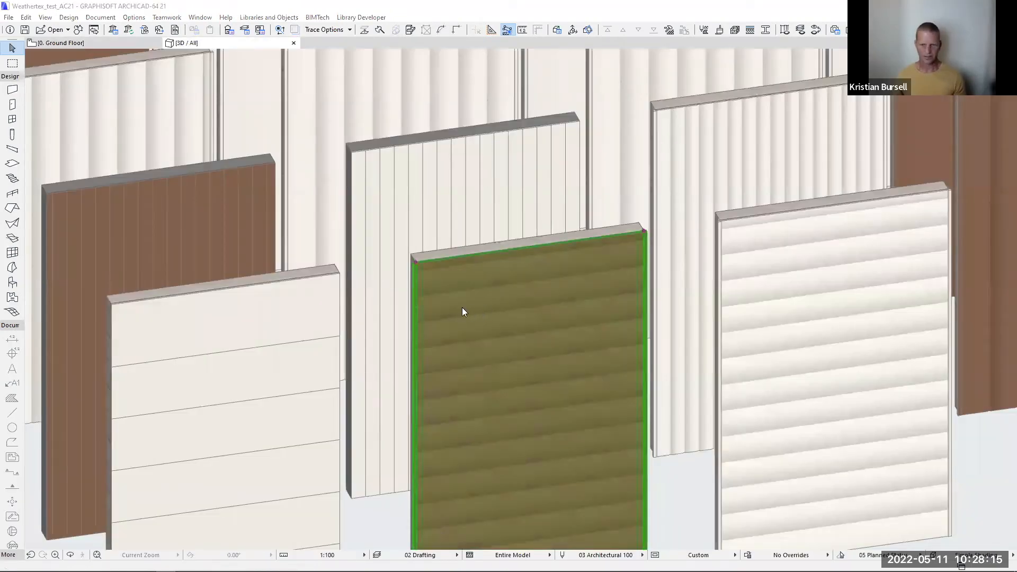
double_click(462, 311)
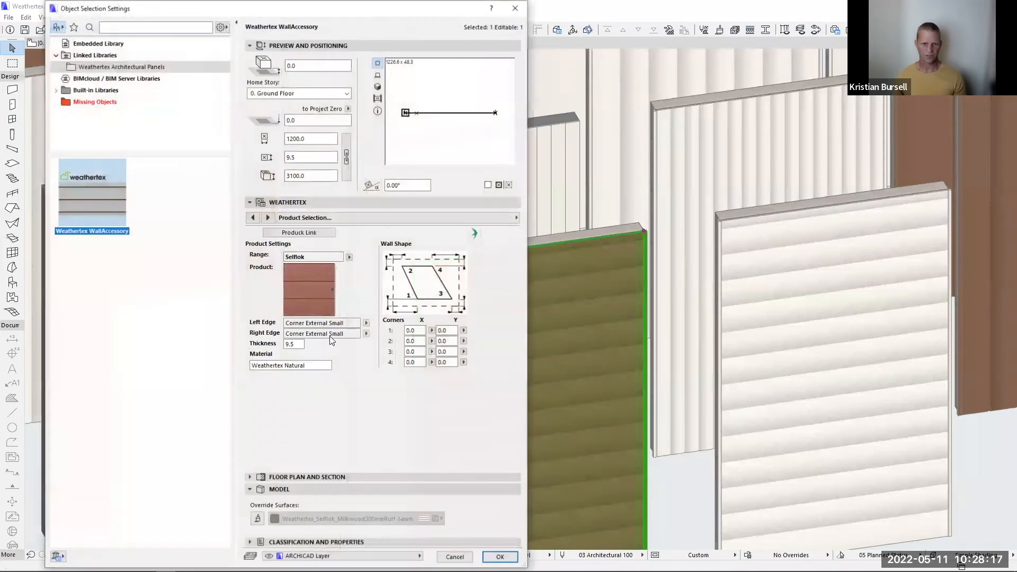
left_click(355, 220)
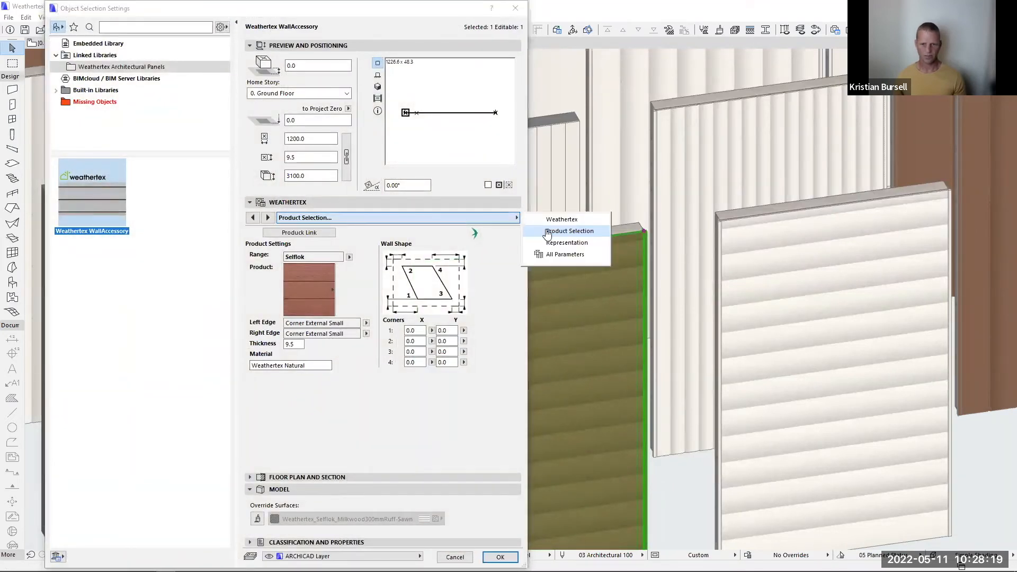
left_click(567, 242)
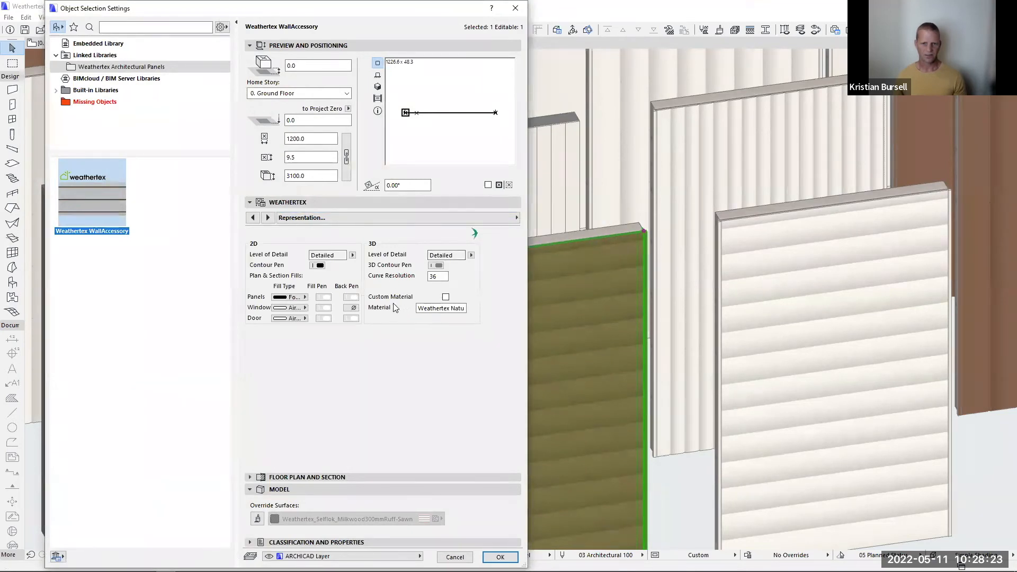
- Try a custom material override for the Selflok cladding and browse the available Weathertex surfaces
left_click(445, 297)
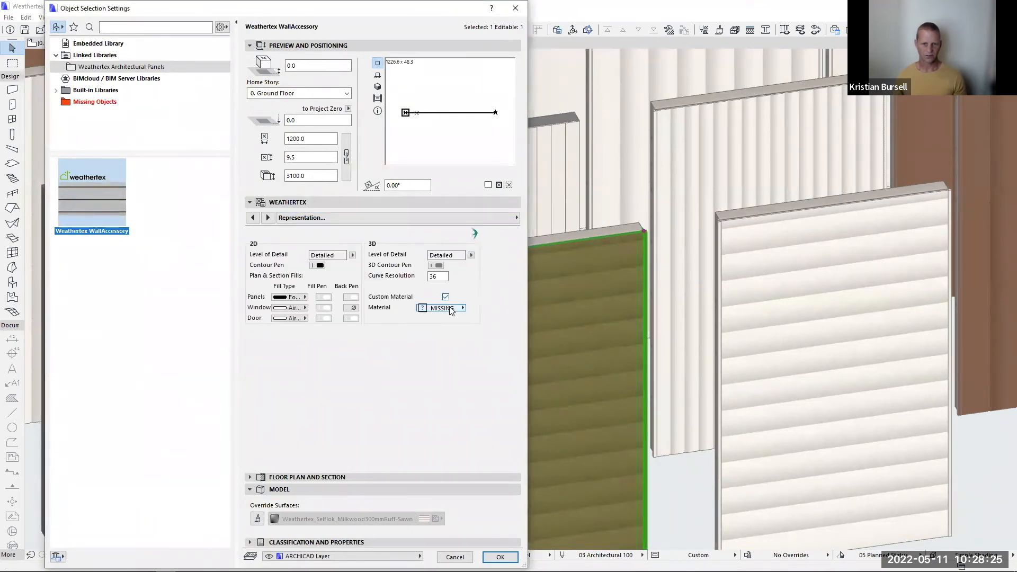
left_click(455, 308)
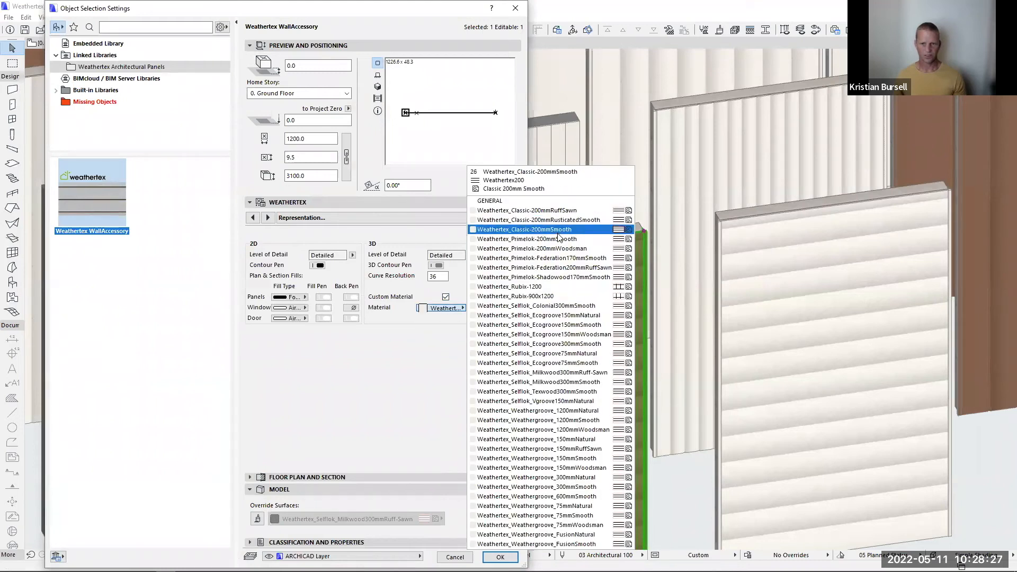
left_click(440, 341)
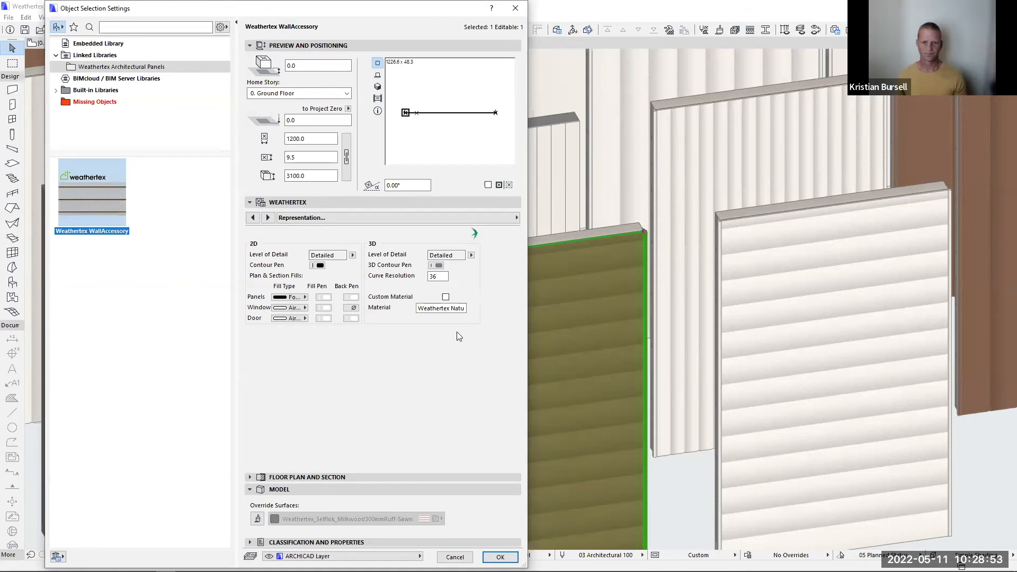
left_click(446, 296)
left_click(445, 308)
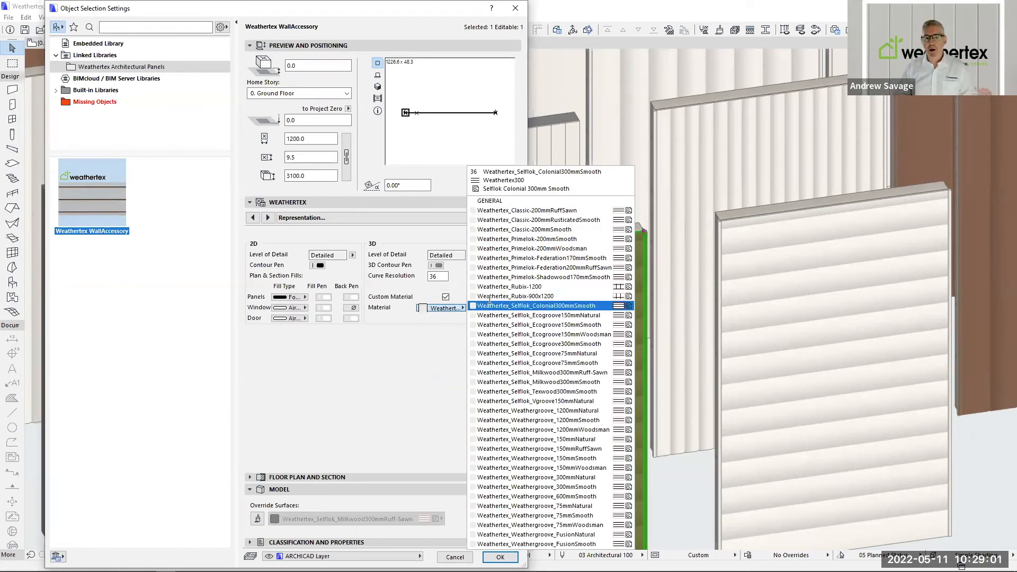
left_click(501, 210)
left_click(445, 297)
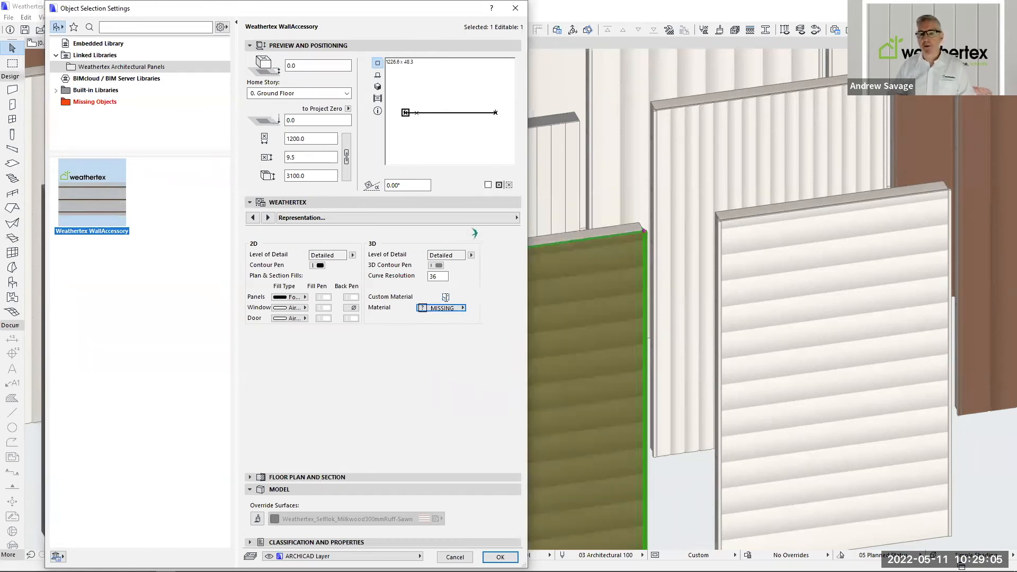
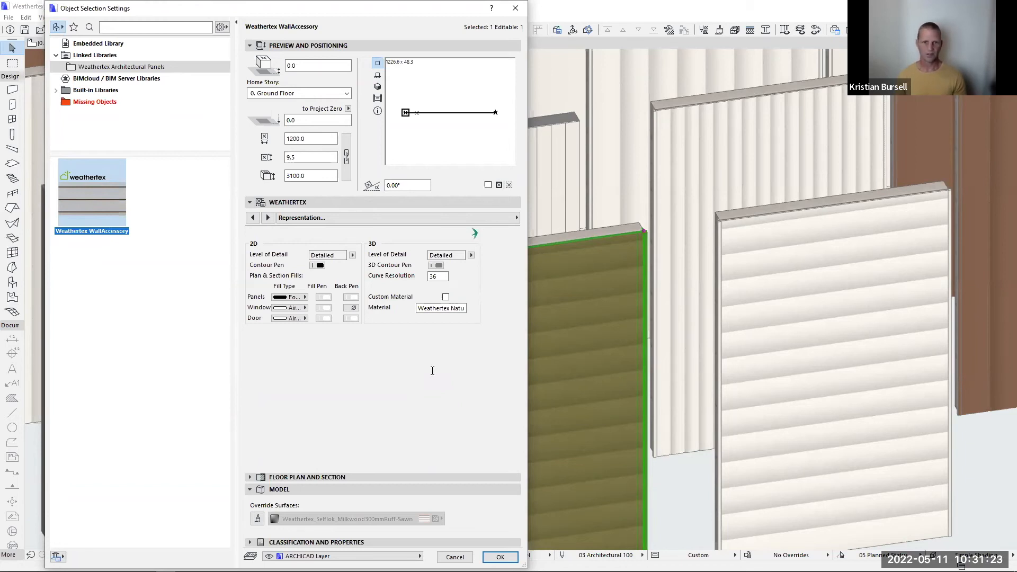
- Bring up the Weathertex folder in File Explorer, and close the Selflok cladding's settings without saving
mouse_move(186, 570)
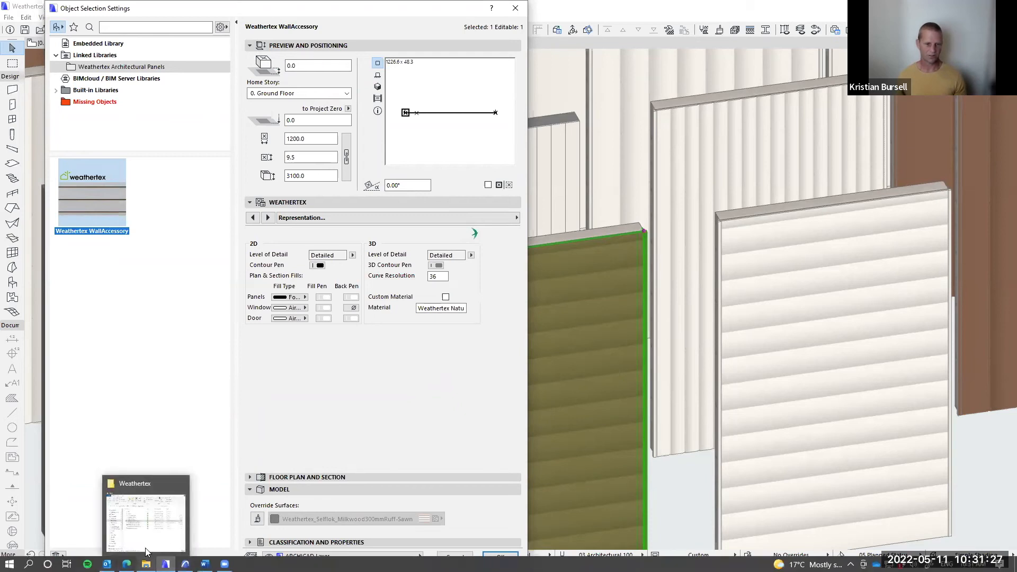
left_click(146, 550)
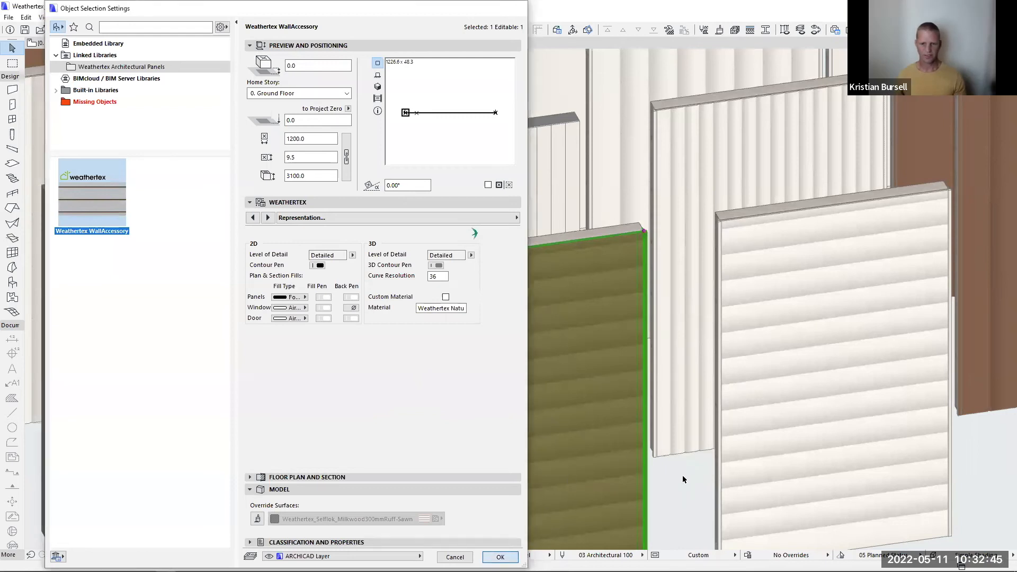
key("Escape")
key("Escape")
- Draw an L-shaped wall behind the sample rows in plan, about 1950 mm long with a shorter 90° return, using a back-row wall's settings
scroll(513, 395, "down", 3)
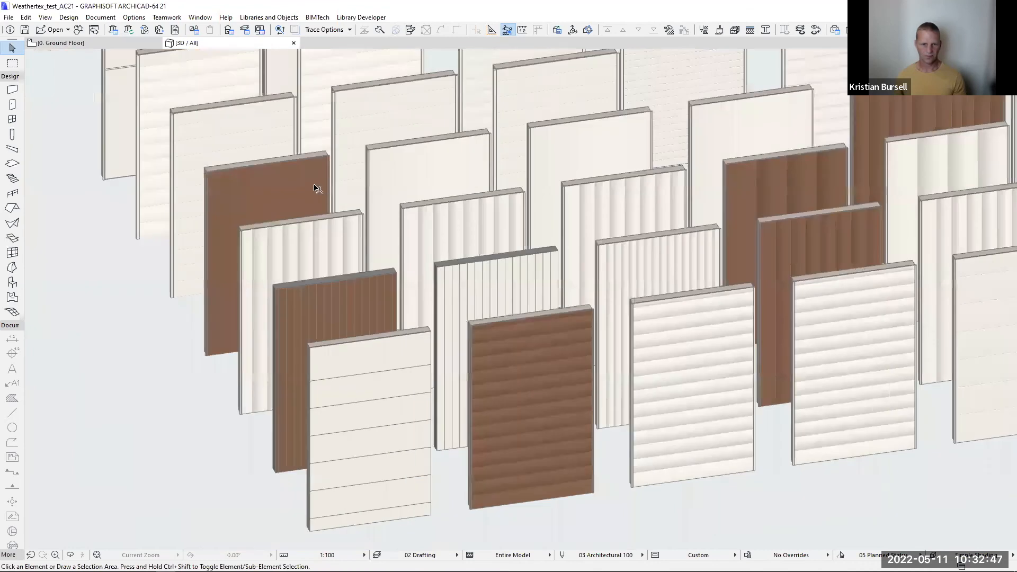
scroll(418, 233, "down", 2)
middle_click_drag(337, 185, 337, 187, "shift")
left_click(337, 185, "alt")
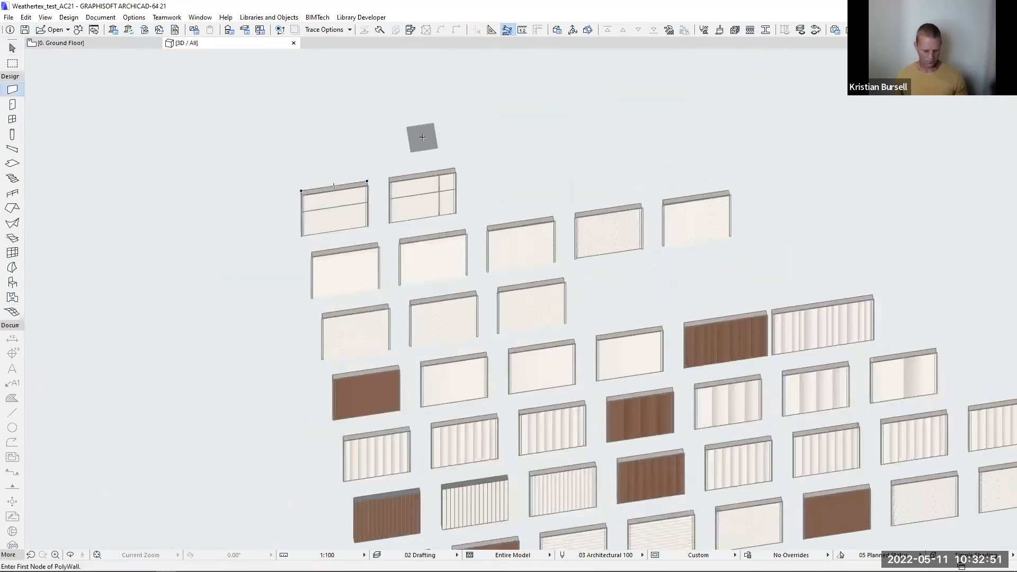
key("F2")
scroll(520, 408, "down", 5)
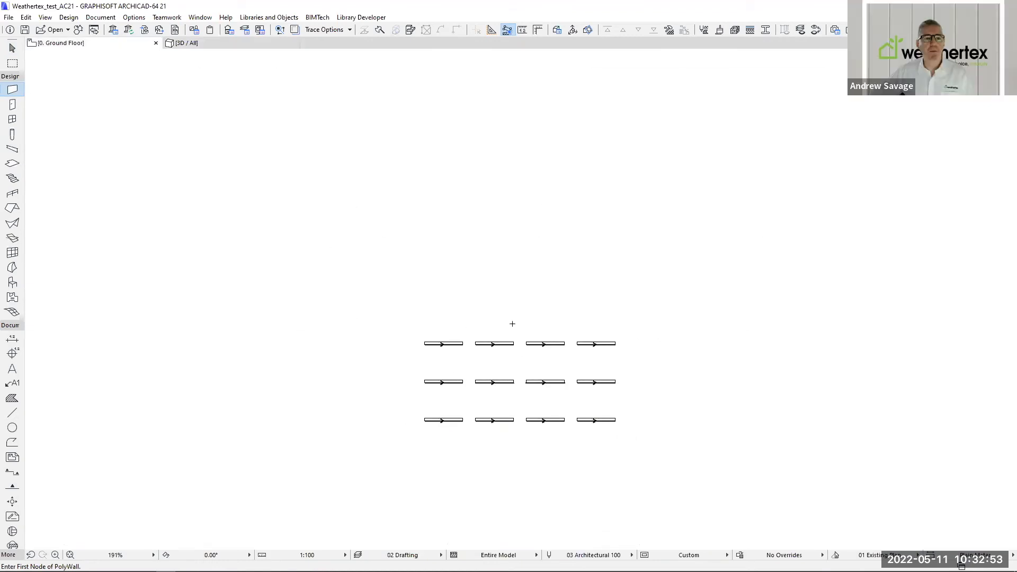
scroll(519, 275, "up", 4)
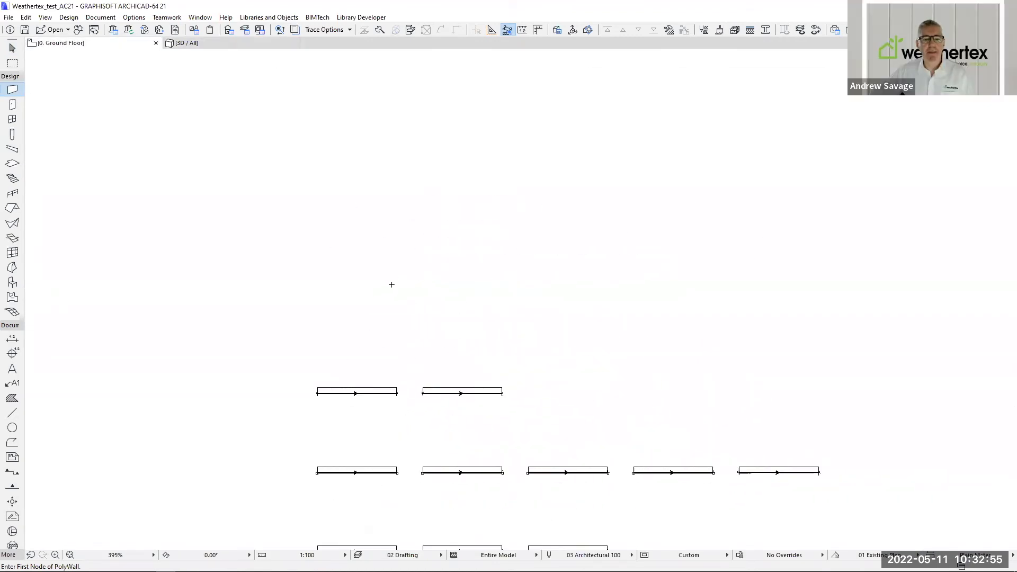
left_click(356, 284)
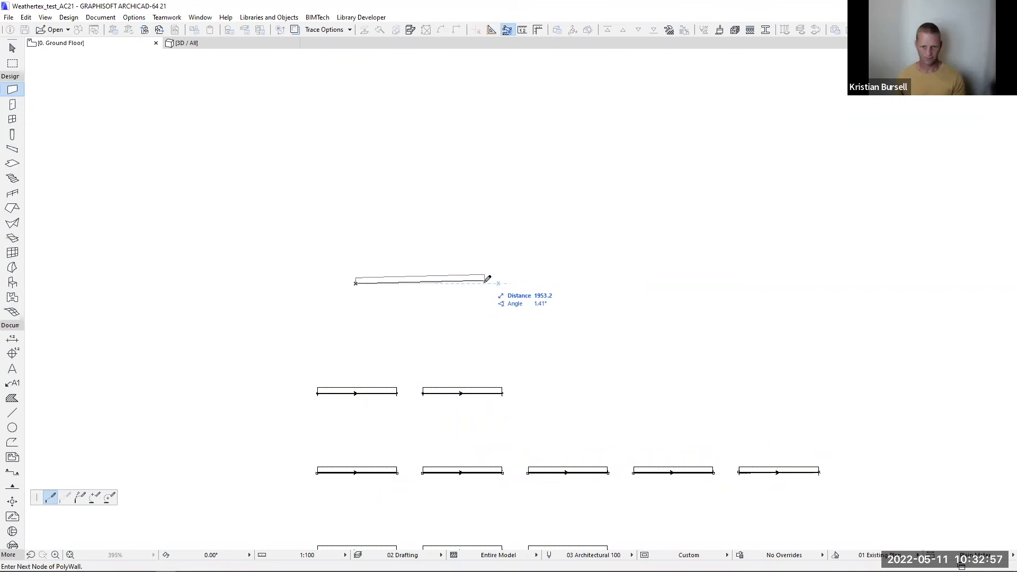
left_click(484, 284)
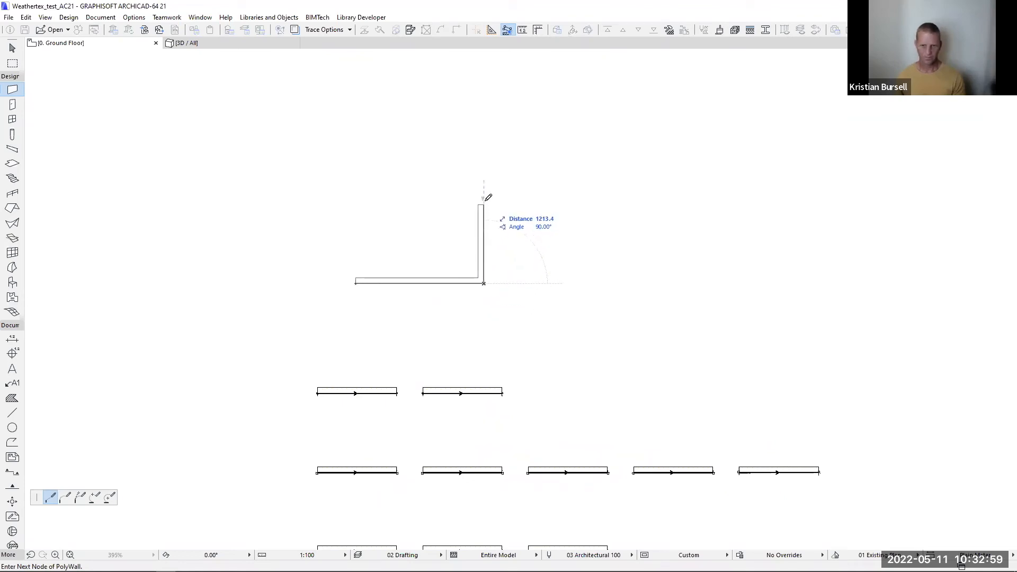
double_click(483, 199)
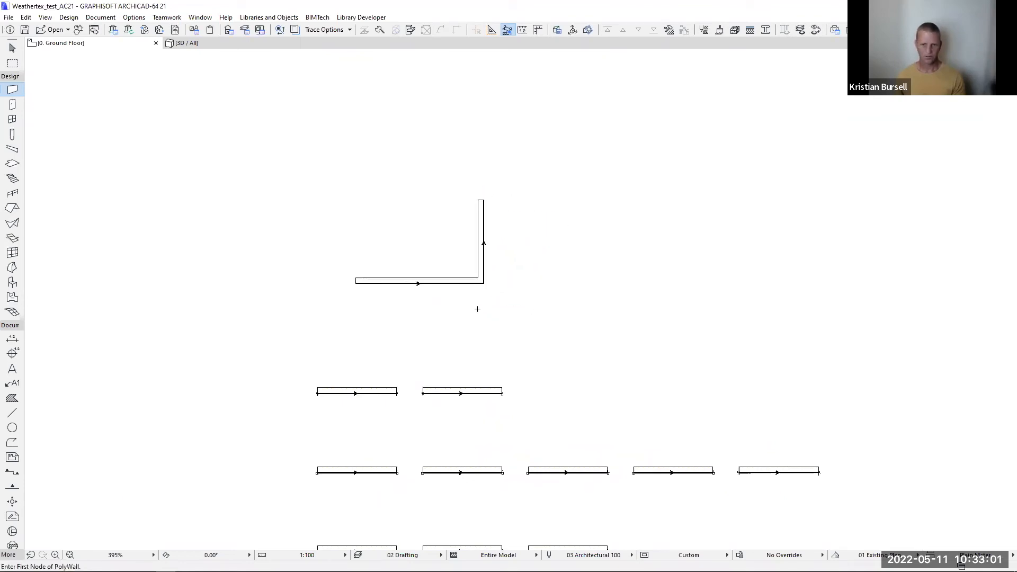
- Place a 1200 × 2100 mm Simple Door Opening near the middle of the L-shaped wall's horizontal leg
scroll(466, 288, "up", 5)
scroll(466, 288, "up", 2)
middle_click_drag(468, 290, 492, 388)
scroll(492, 388, "down", 1)
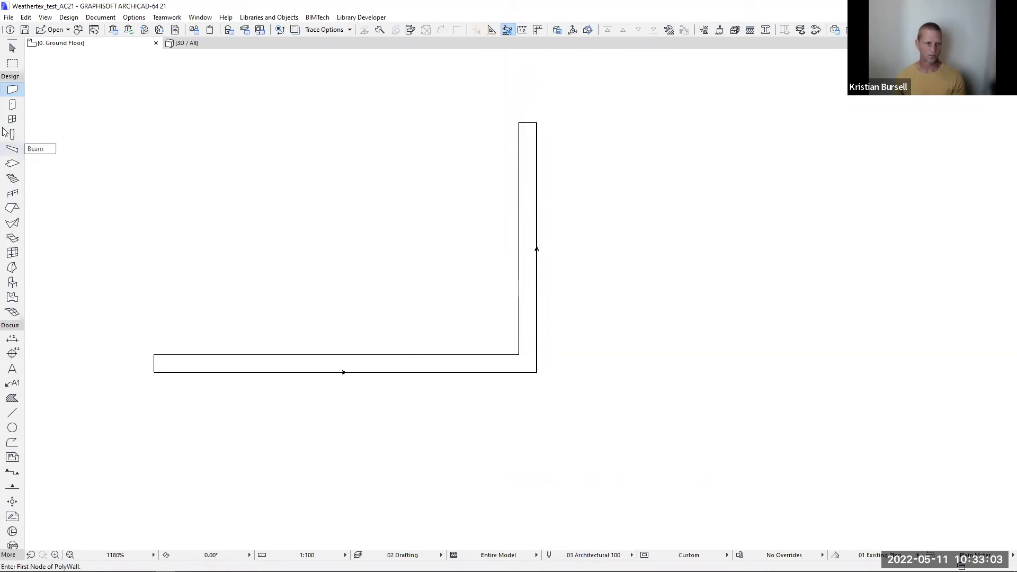
left_click(12, 105)
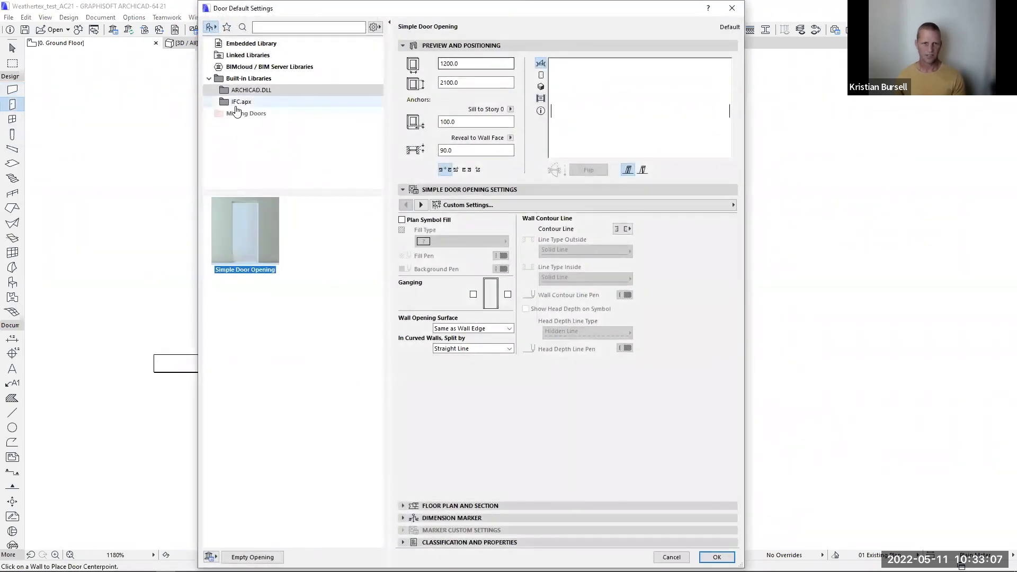
left_click(717, 557)
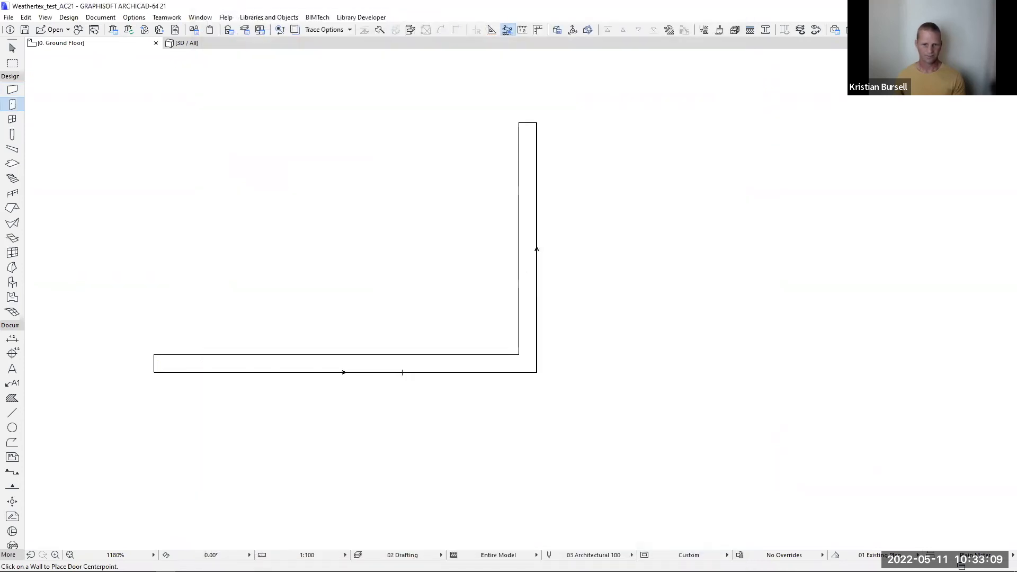
left_click(352, 371)
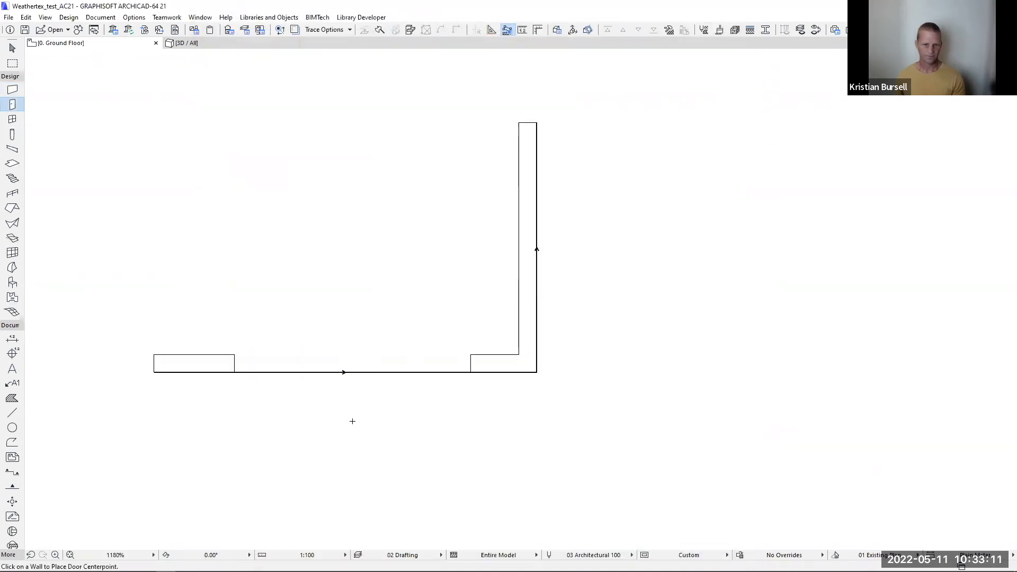
- Narrow the door opening in the horizontal wall by stretching its left jamb towards the corner
left_click(12, 48)
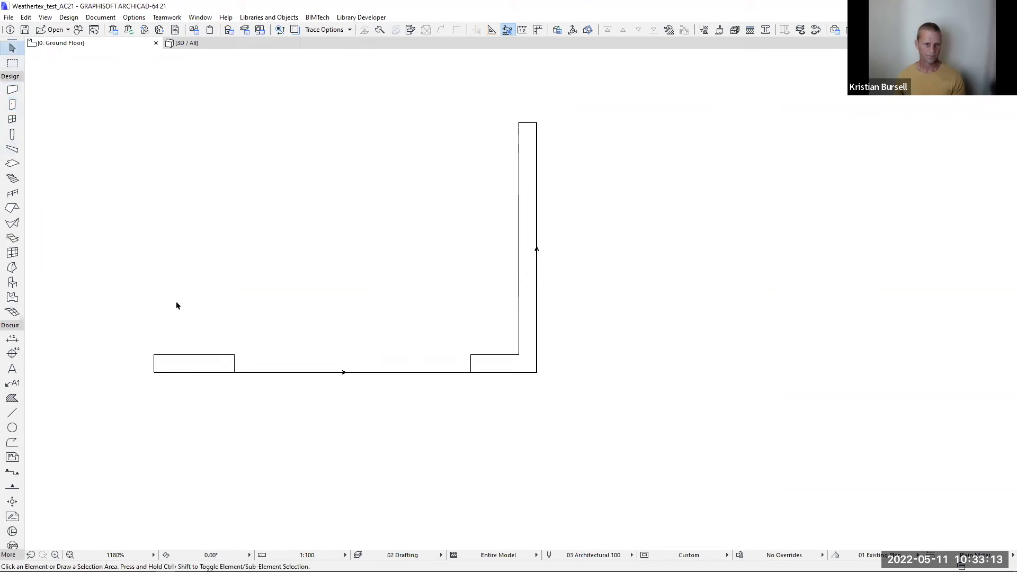
left_click(234, 358)
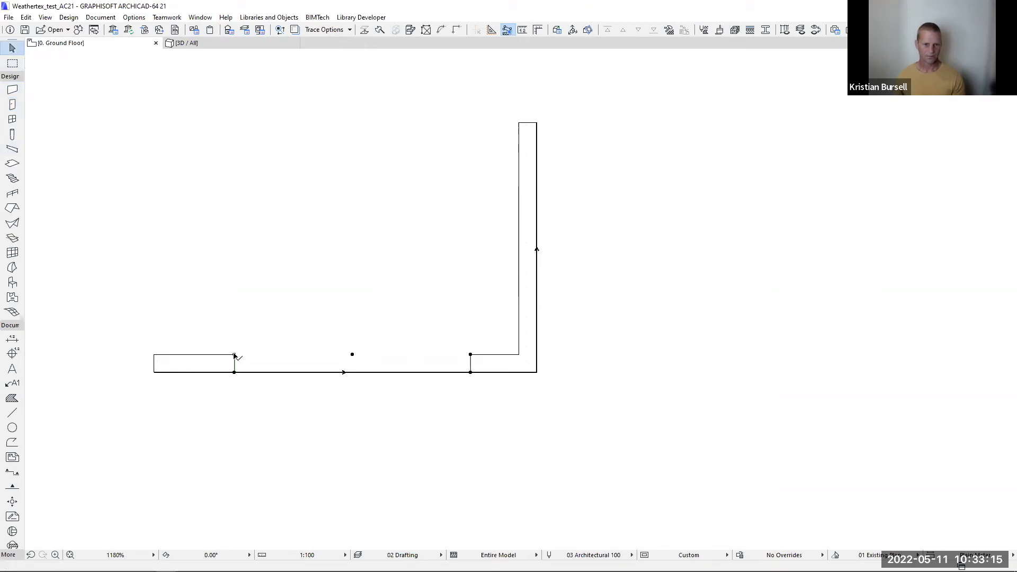
left_click(352, 355)
left_click(386, 354)
right_click(386, 354)
left_click(239, 247)
left_click(221, 234)
- Set the default Simple Window Opening to a width of 600 mm for the vertical wall
left_click(12, 119)
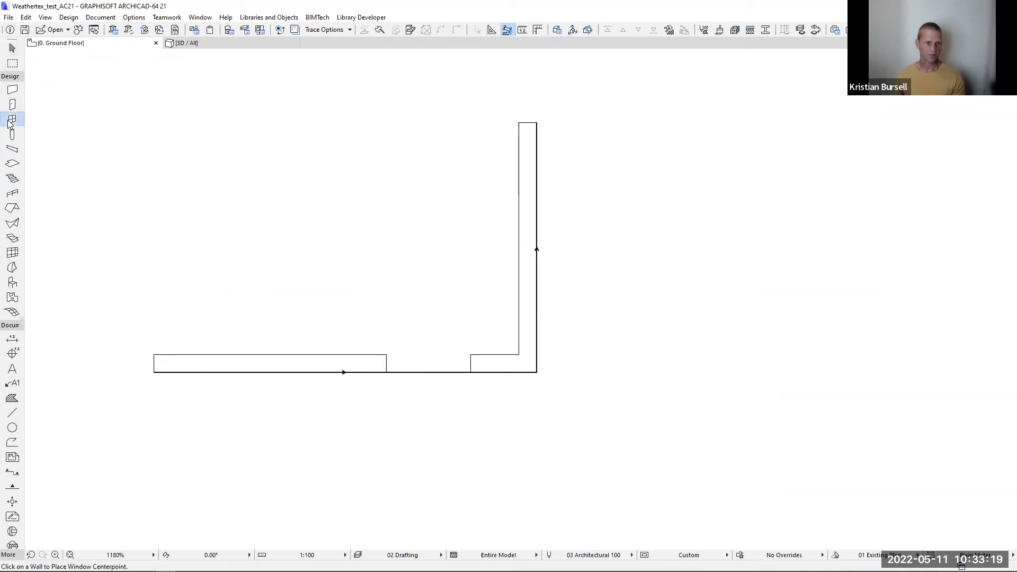
key("ctrl+t")
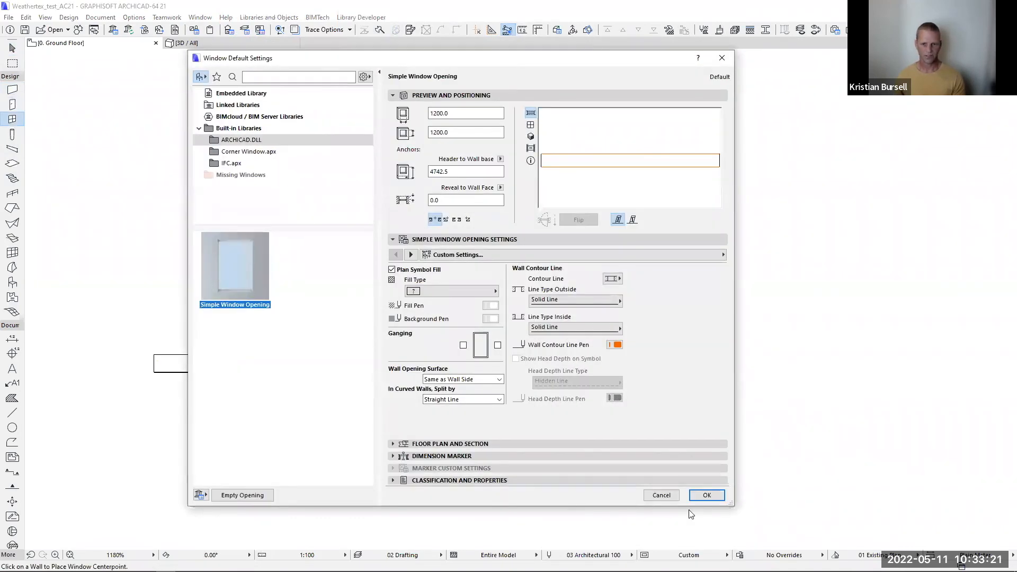
left_click(696, 497)
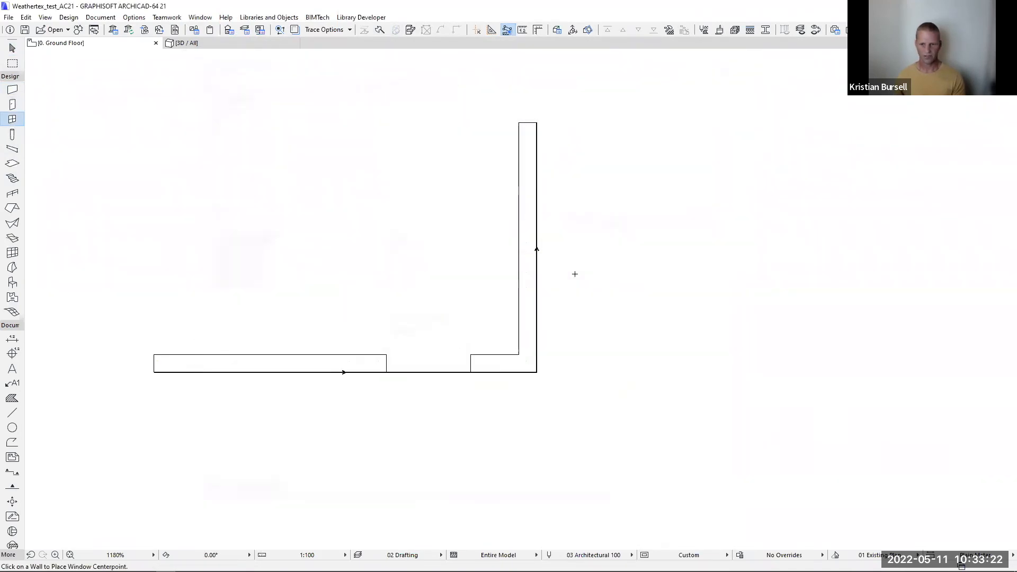
left_click(538, 247)
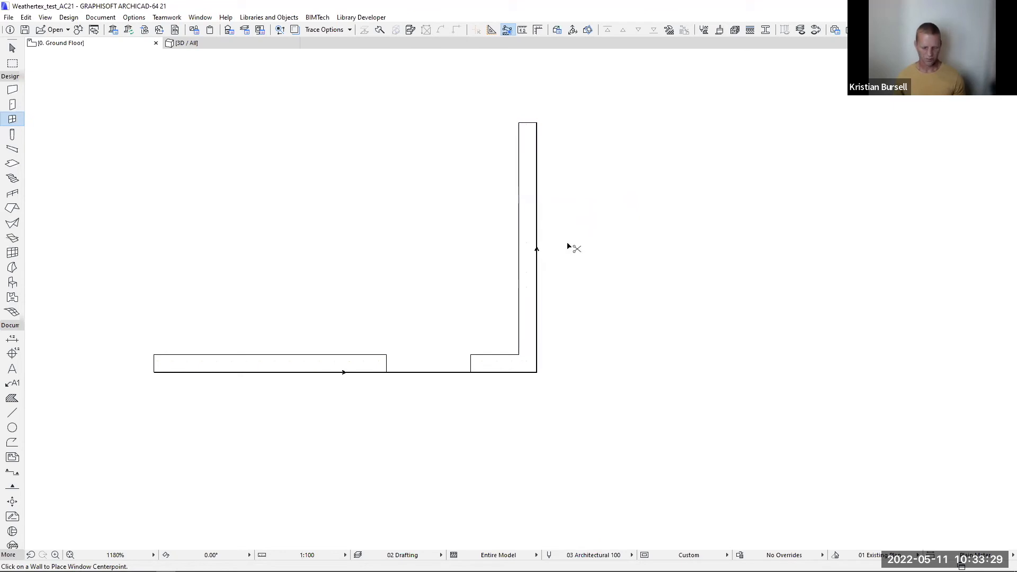
key("ctrl+t")
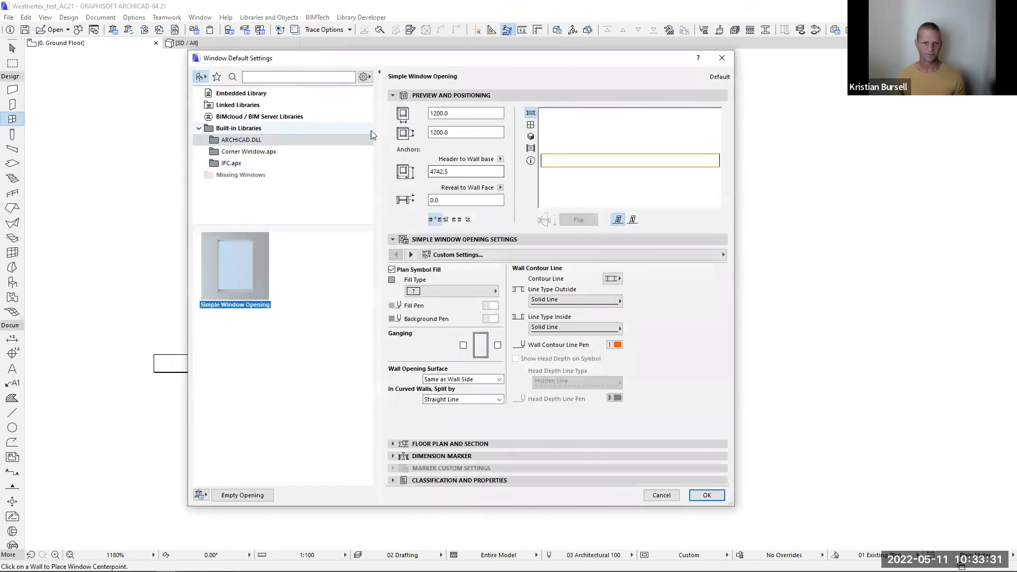
left_click_drag(438, 114, 419, 114)
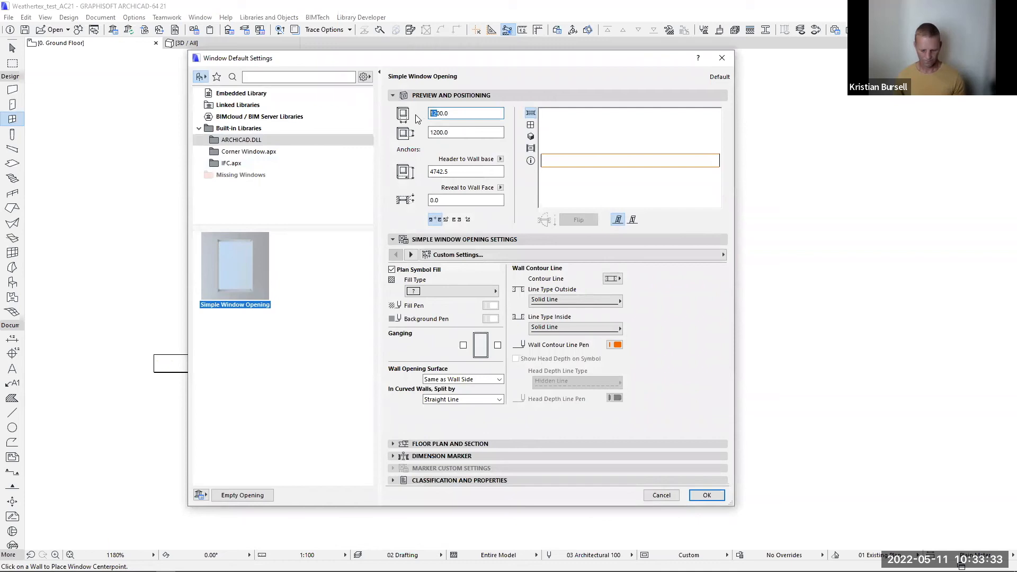
type("12")
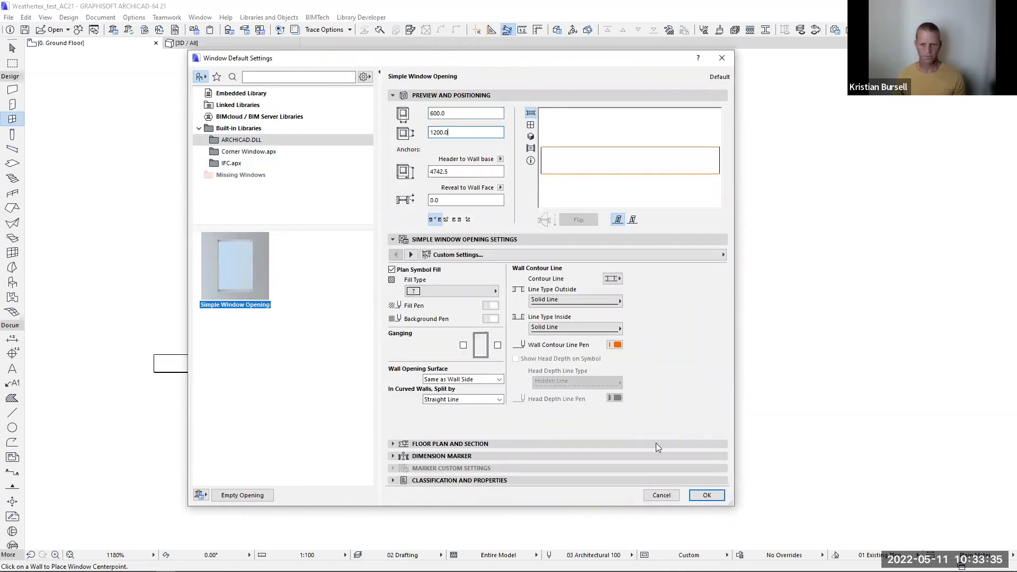
left_click(707, 495)
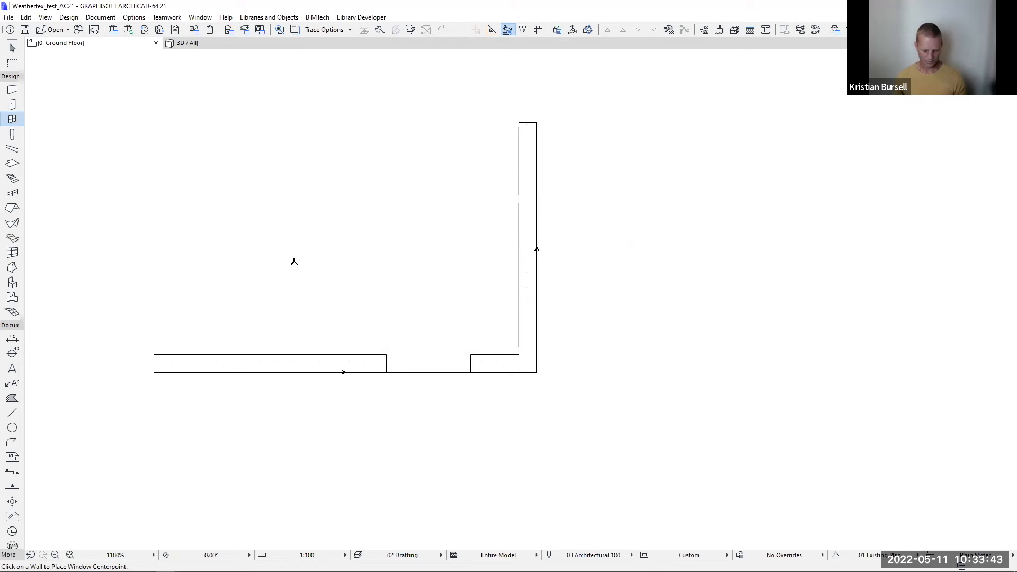
- Set the height of both walls of the L-shaped corner to 3000 mm
left_click(519, 289, "shift")
left_click(296, 355, "shift")
key("ctrl+t")
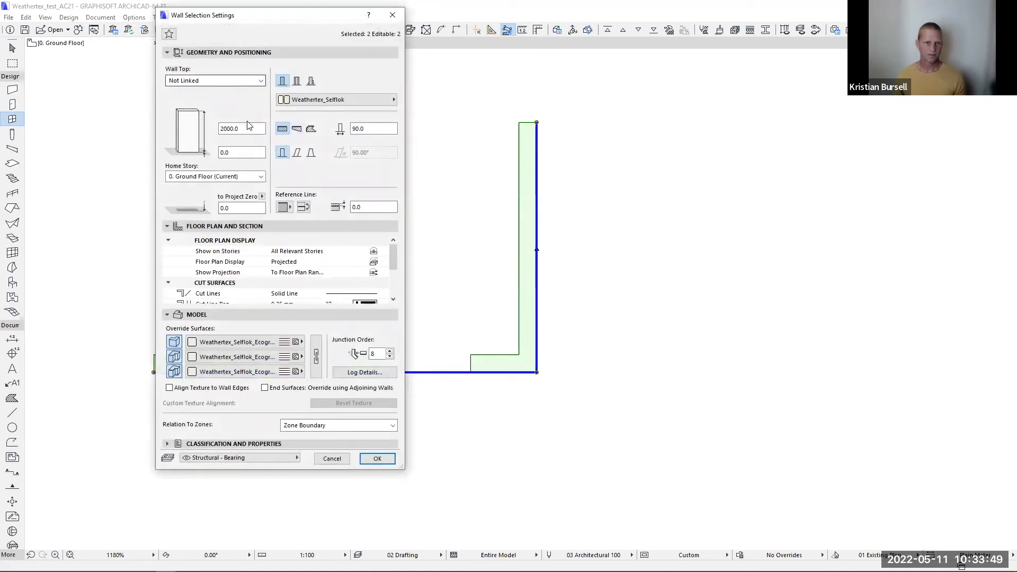
left_click_drag(224, 129, 214, 129)
type("3")
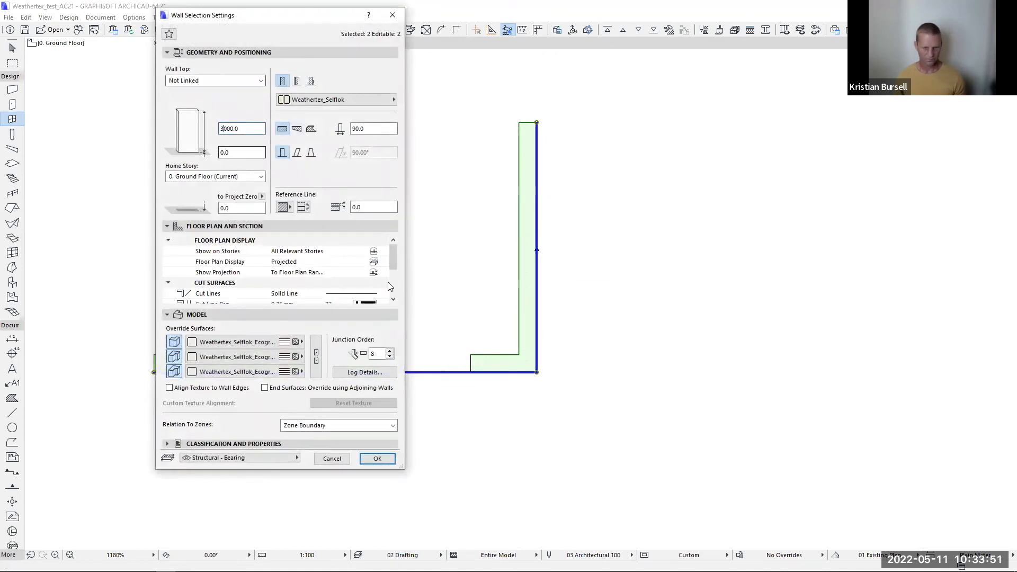
left_click(377, 459)
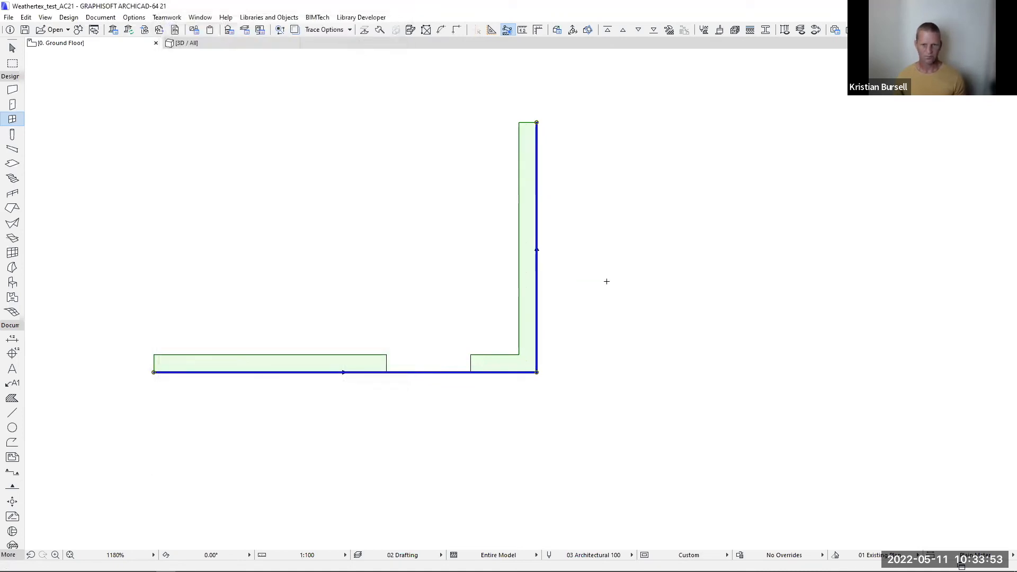
- Show the two corner walls in 3D and set the default window opening's header to 2100 mm above the wall base
key("F5")
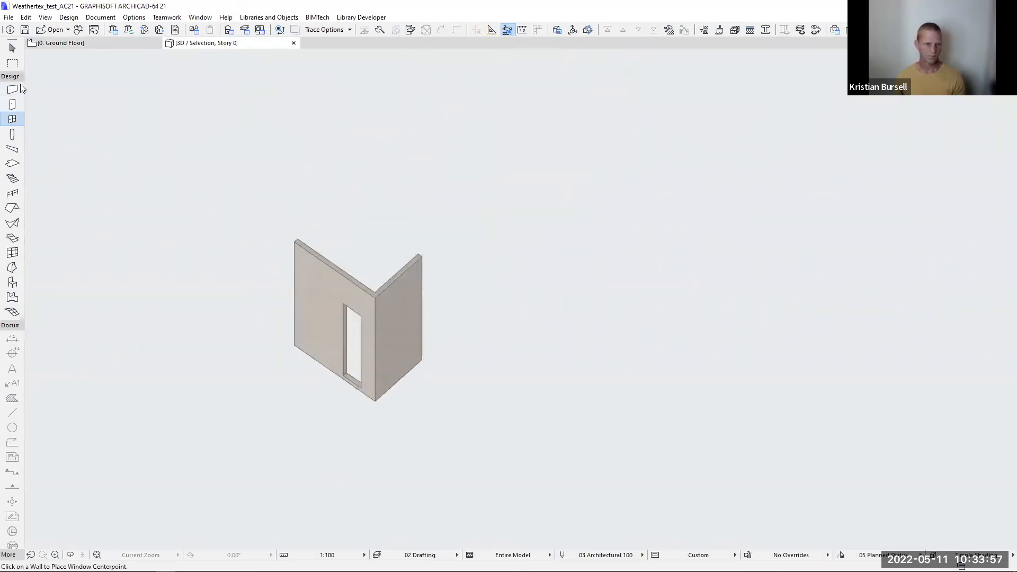
key("ctrl+t")
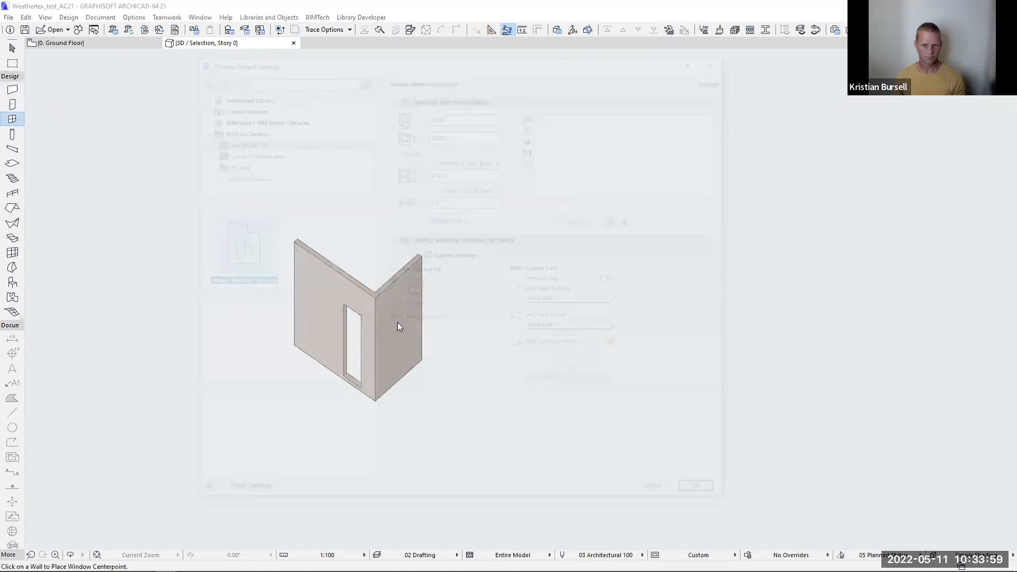
key("Return")
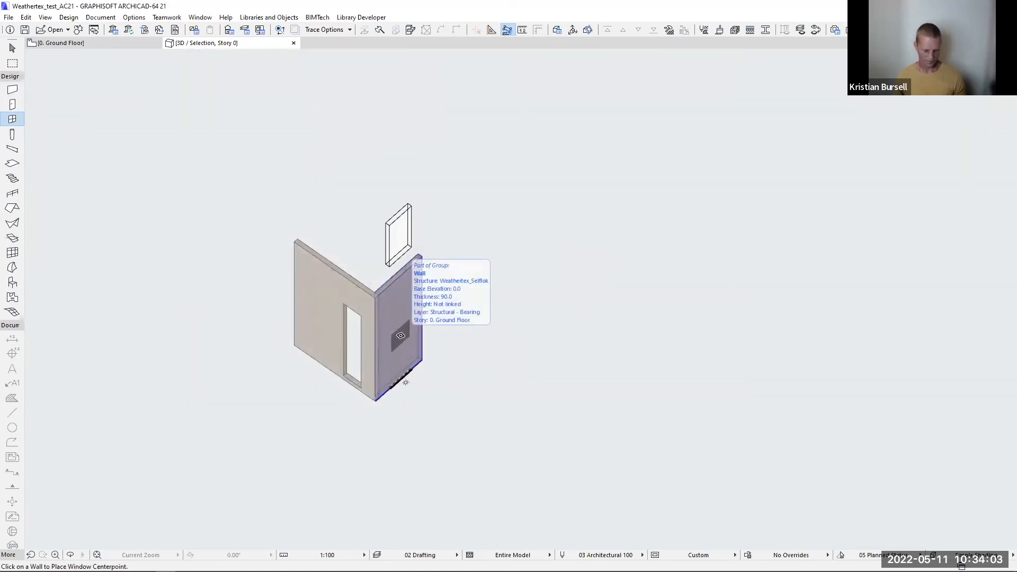
key("ctrl")
key("ctrl+t")
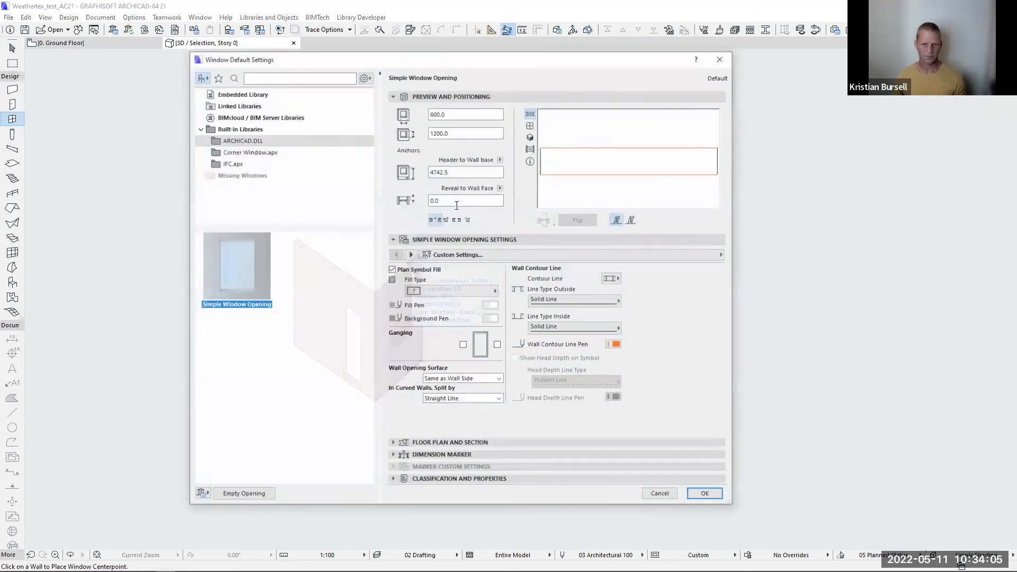
left_click_drag(453, 172, 405, 173)
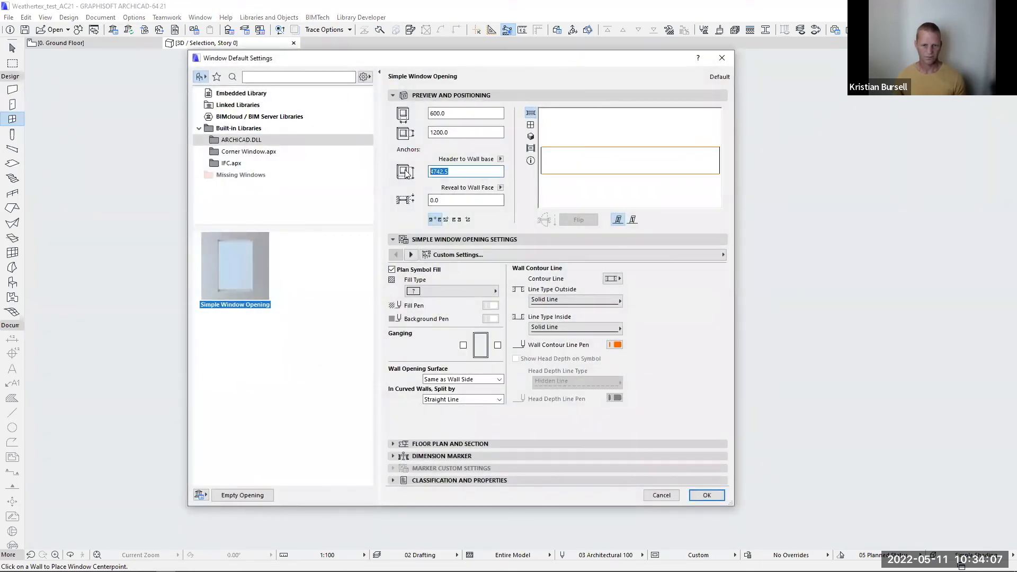
type("2100")
left_click(707, 494)
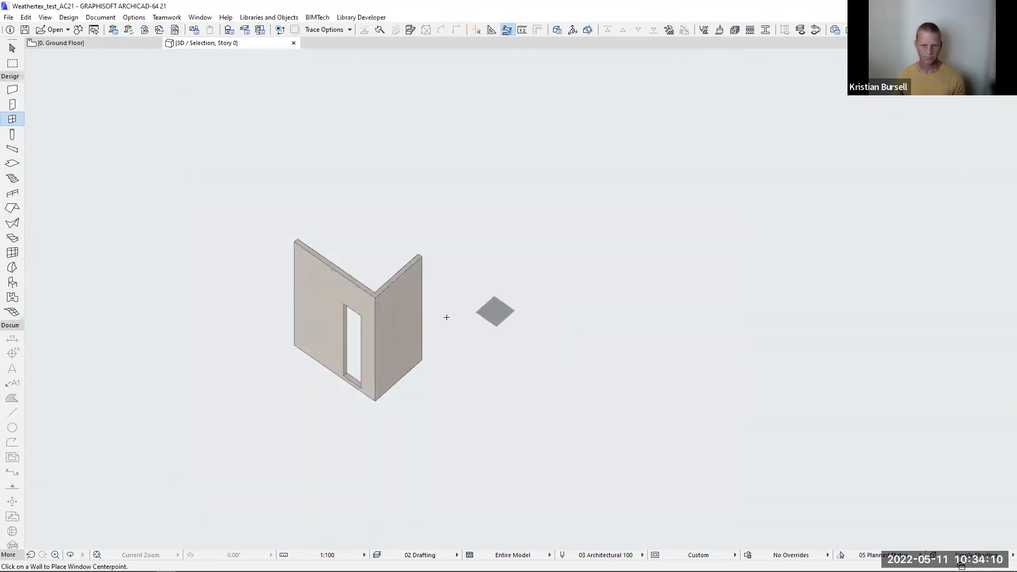
- Place the 600 × 1200 mm Simple Window Opening near the middle of the shorter return wall in 3D
left_click(401, 326)
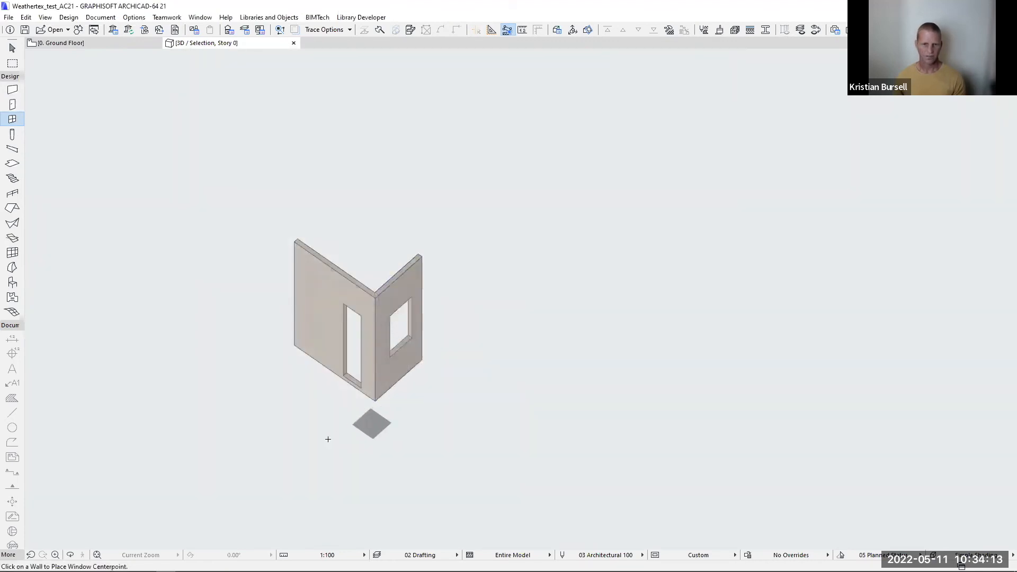
scroll(329, 438, "up", 3)
middle_click_drag(333, 428, 449, 430, "shift")
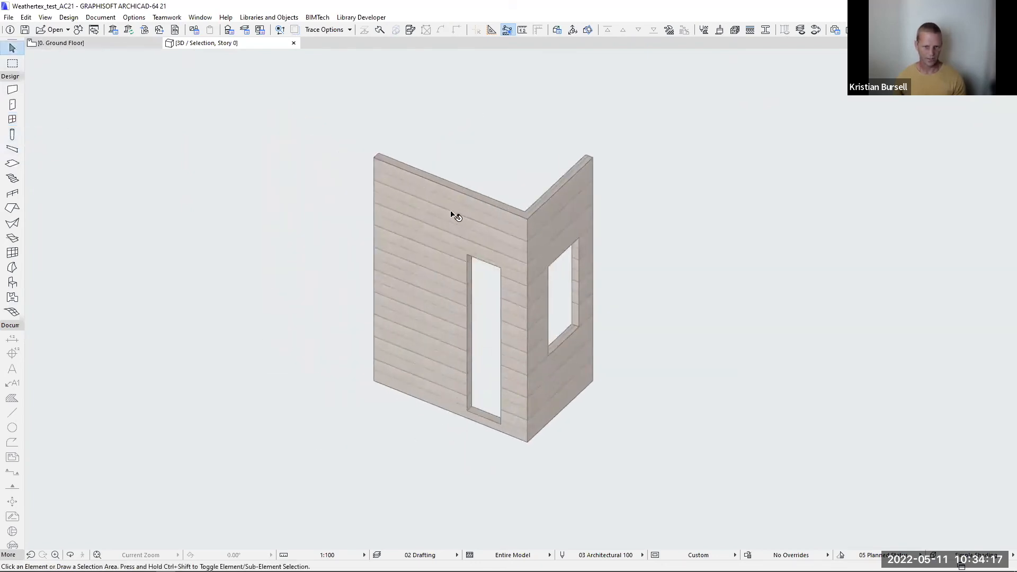
left_click(495, 222)
left_click(457, 131)
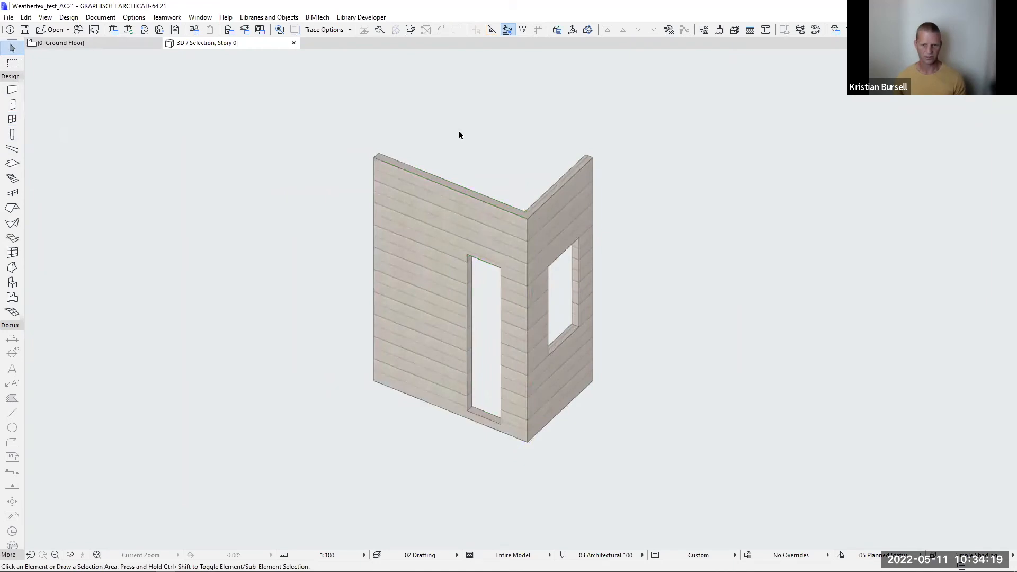
- Select both corner walls in the Ground Floor plan and open the Wall Accessories settings for them
key("F2")
left_click(523, 323)
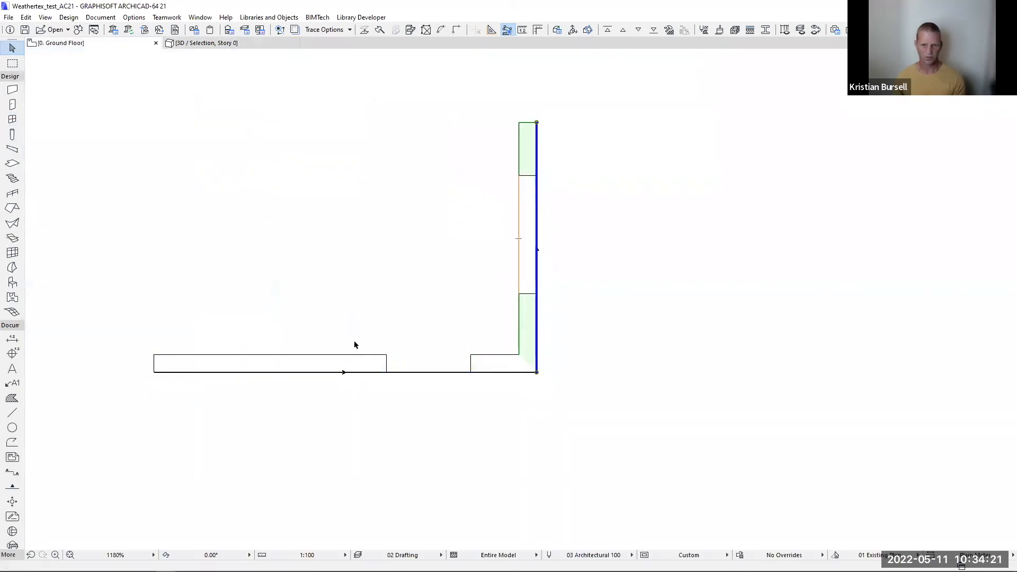
left_click(352, 358, "shift")
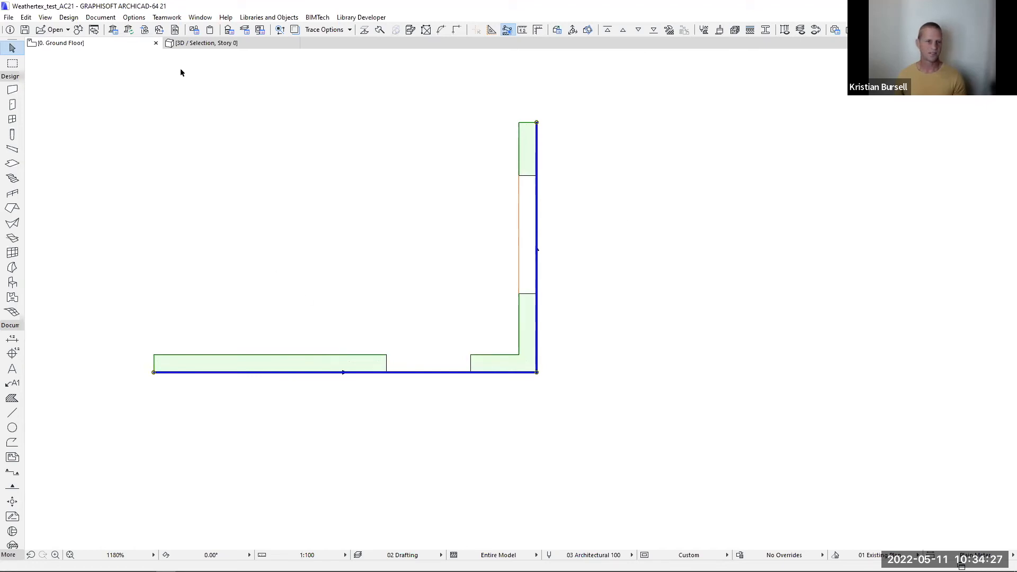
left_click(68, 18)
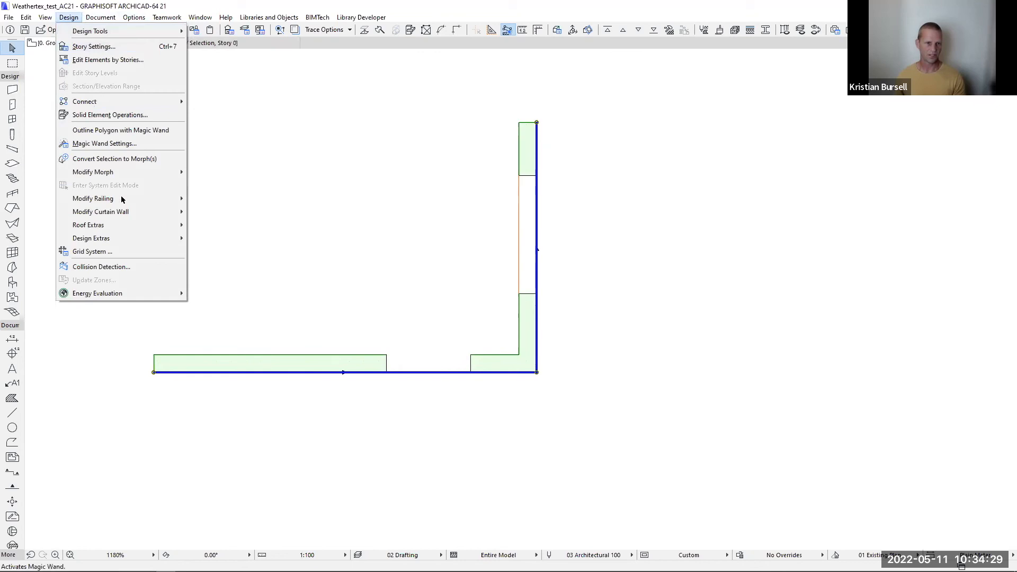
mouse_move(125, 239)
mouse_move(241, 241)
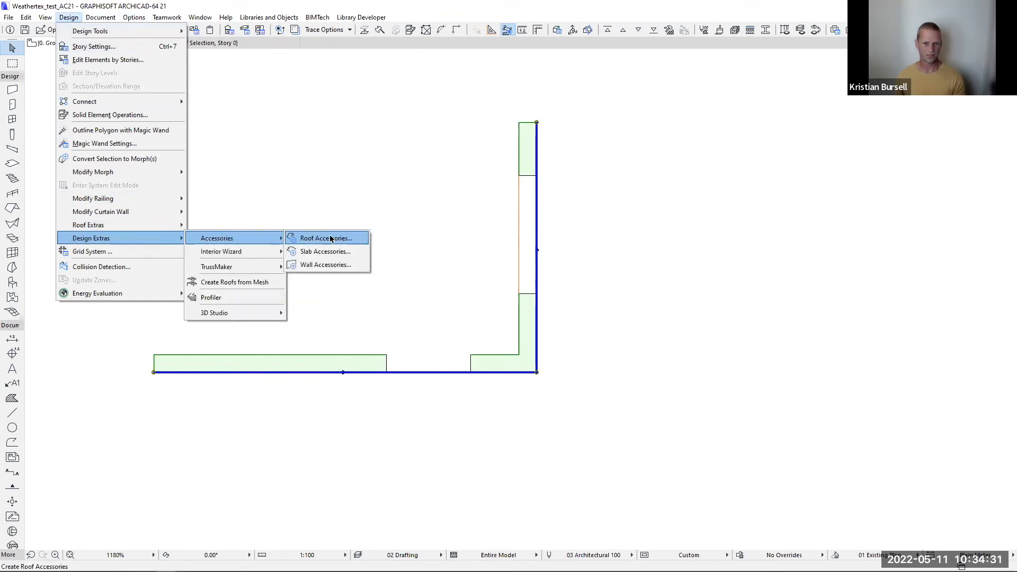
left_click(333, 265)
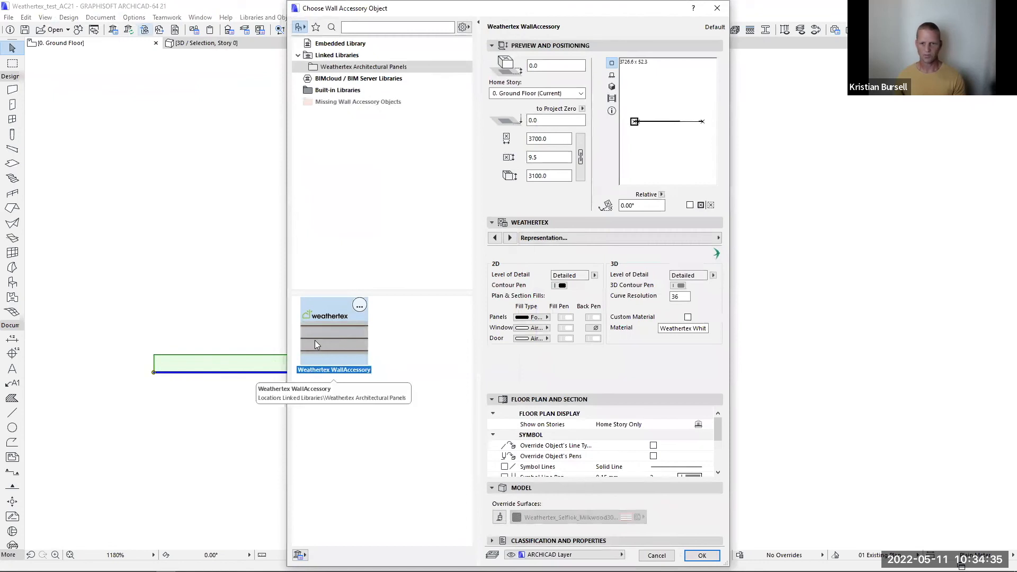
- Set the Weathertex wall accessory's product range to Selflok and its product to Ecogroove 150mm Woodsman
left_click(589, 238)
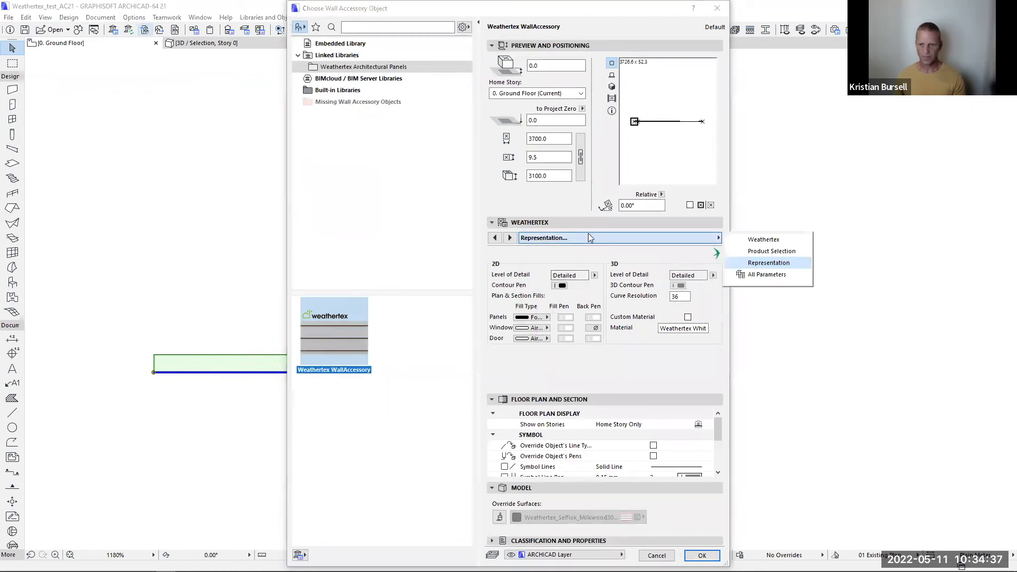
left_click(771, 251)
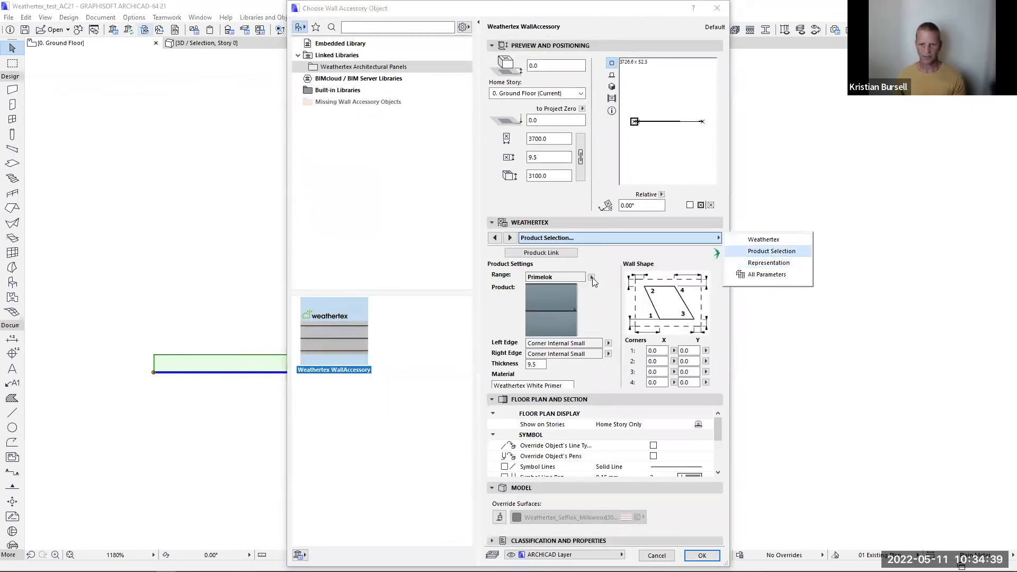
left_click(592, 278)
left_click(617, 279)
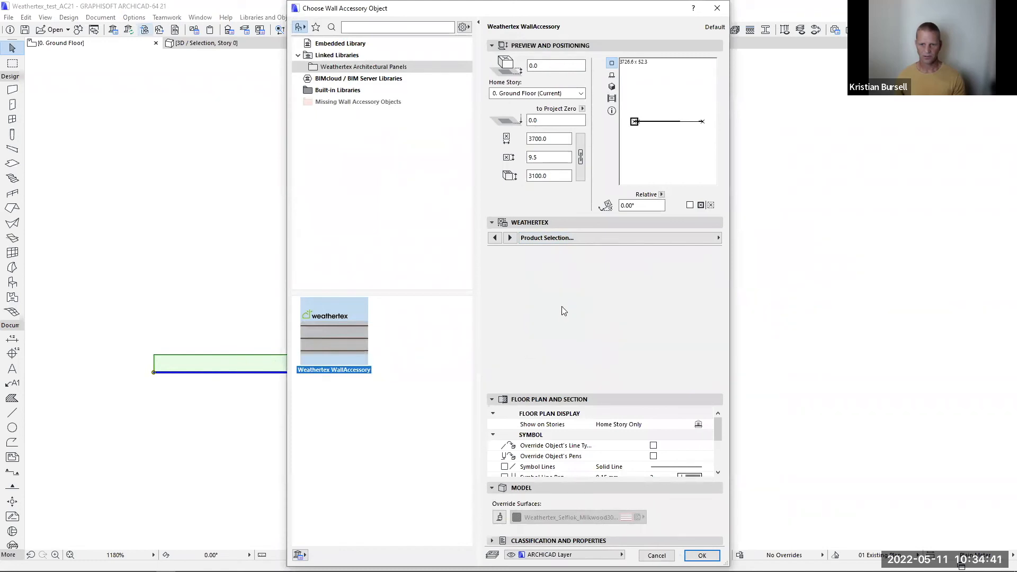
left_click(553, 309)
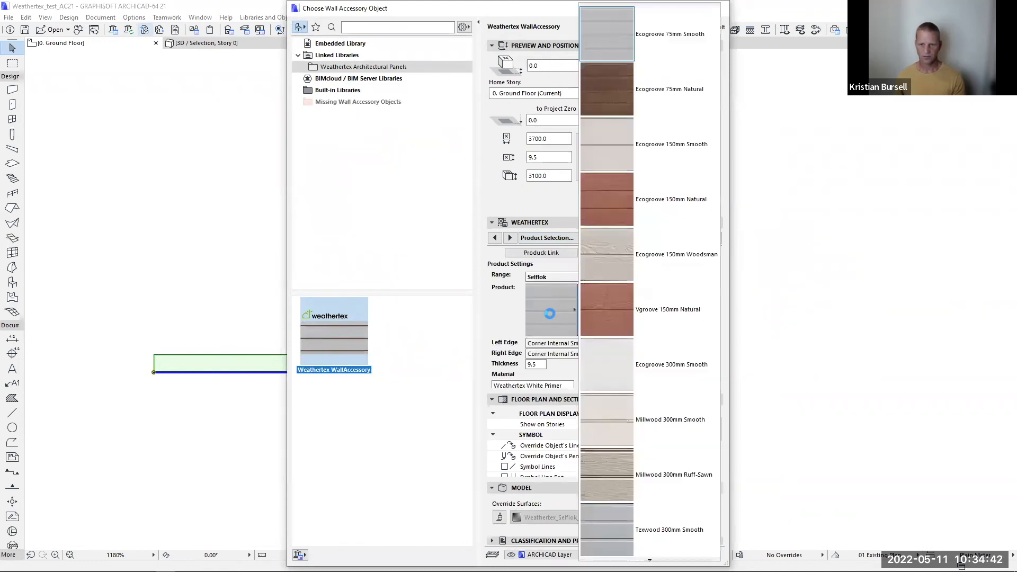
left_click(623, 261)
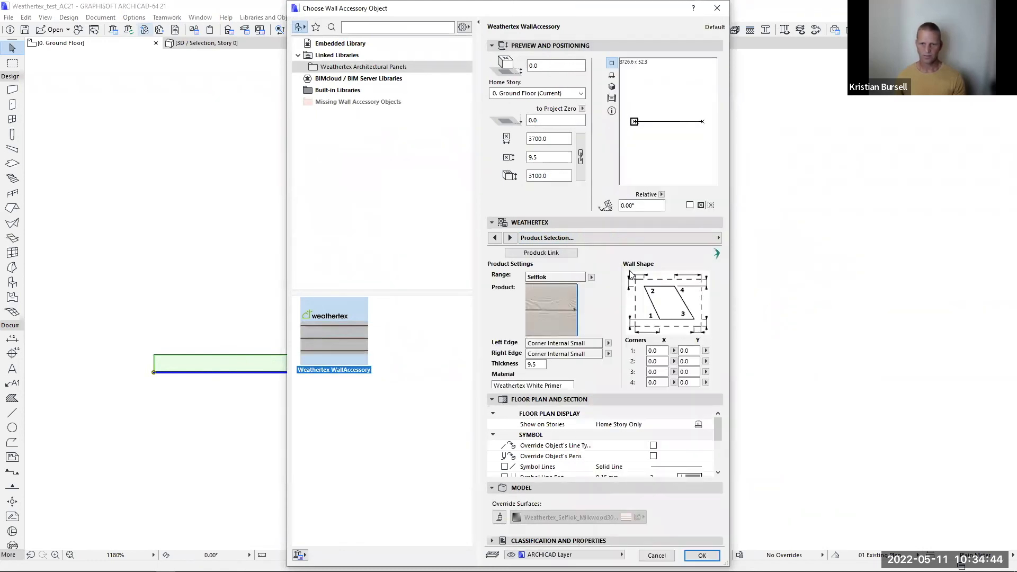
- Turn off the left and right edge trims of the Weathertex accessory and accept its settings
left_click(608, 343)
left_click(628, 345)
left_click(607, 354)
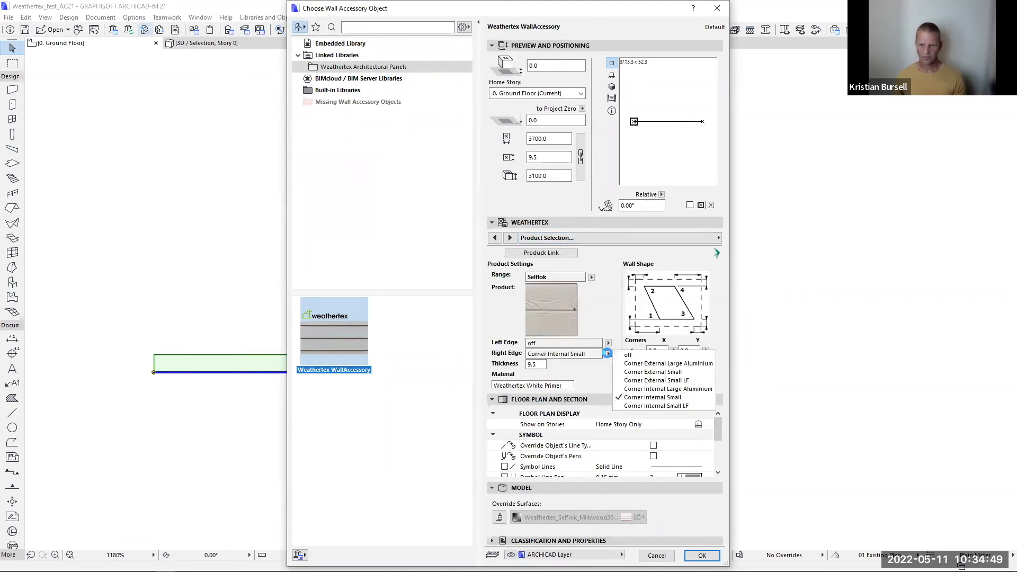
left_click(628, 354)
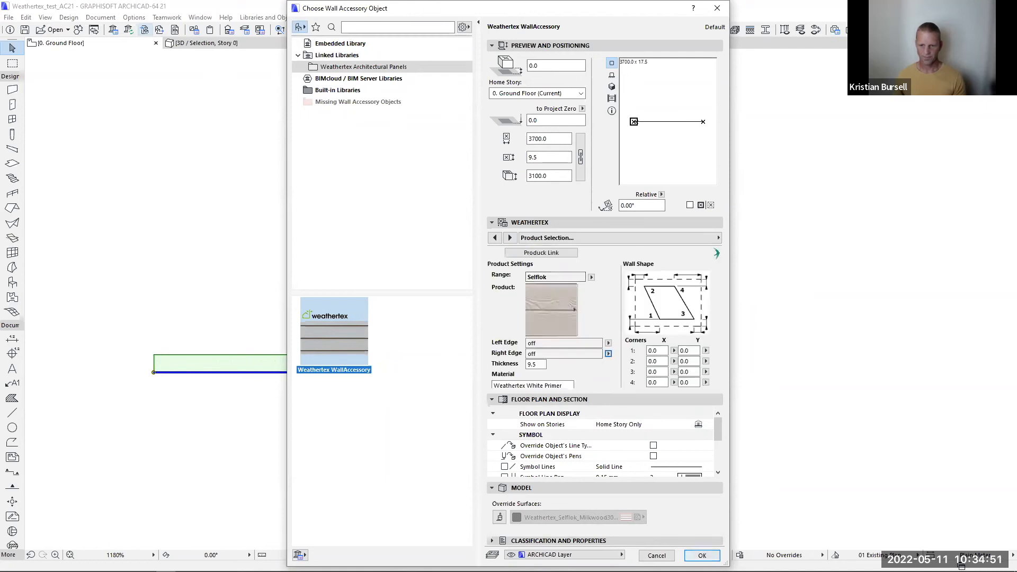
key("Return")
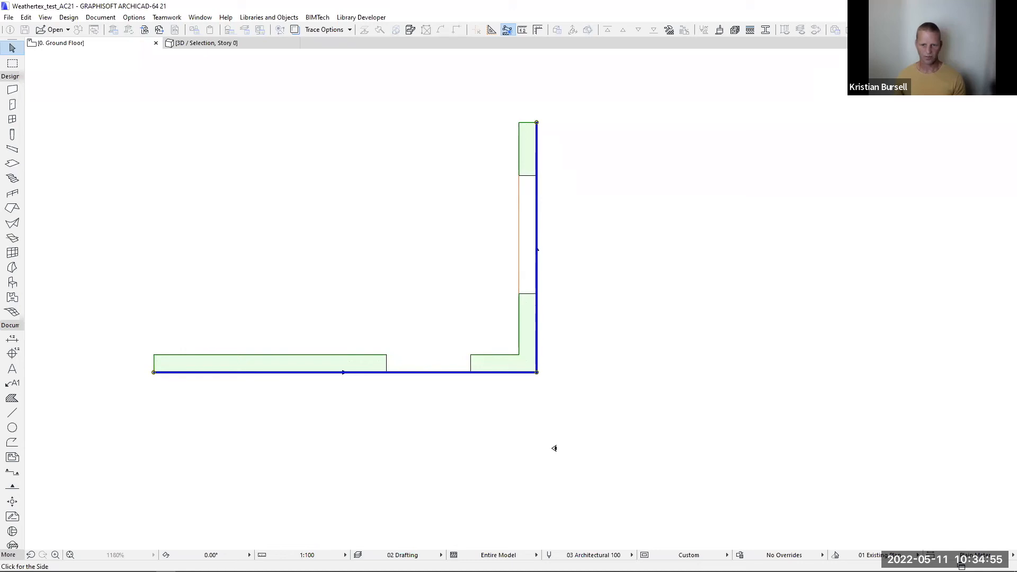
- Place the Weathertex cladding on the outer side of both corner walls and check the corner joint in plan
left_click(532, 457)
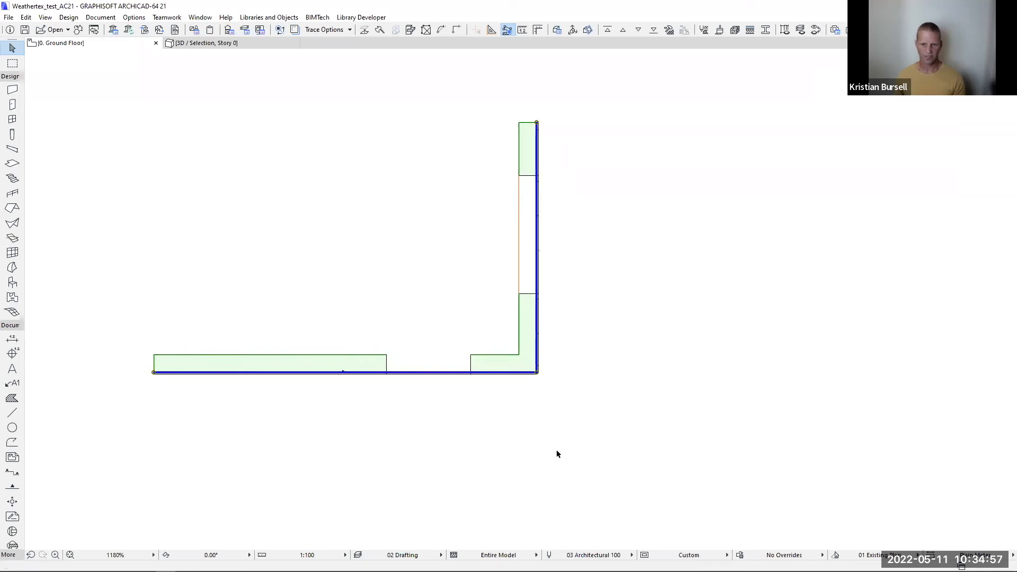
scroll(542, 378, "up", 10)
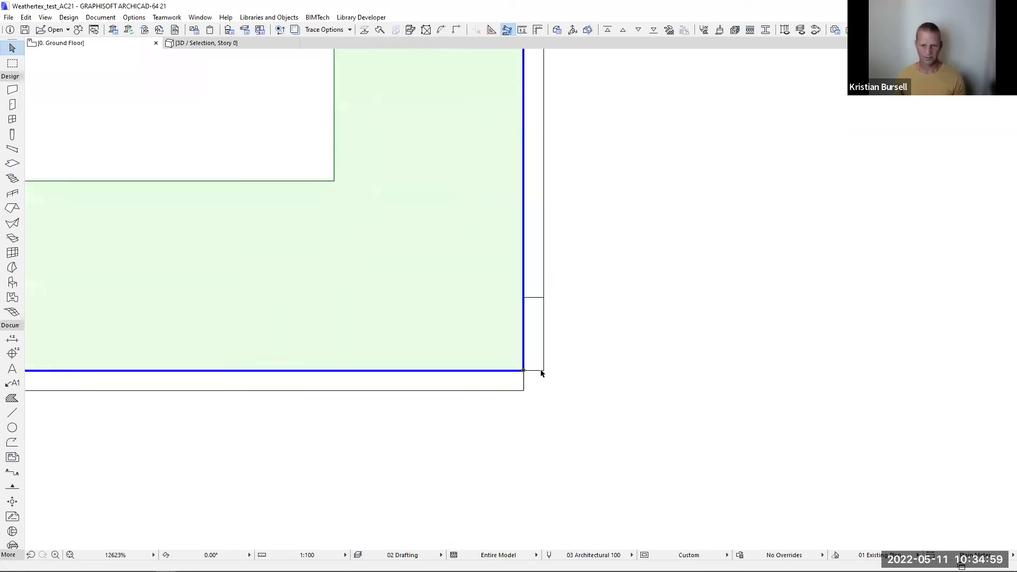
scroll(637, 409, "down", 12)
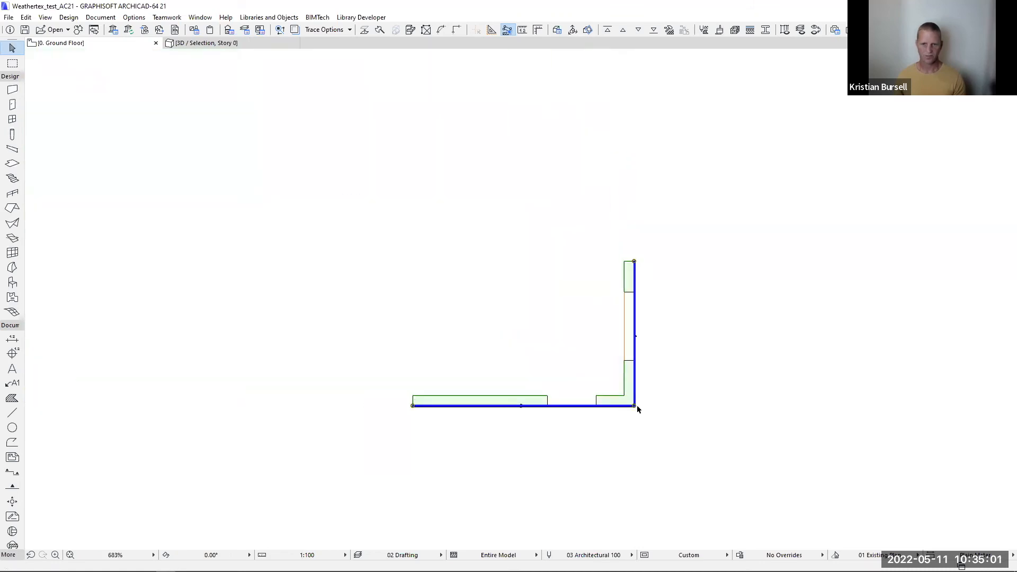
scroll(670, 371, "up", 3)
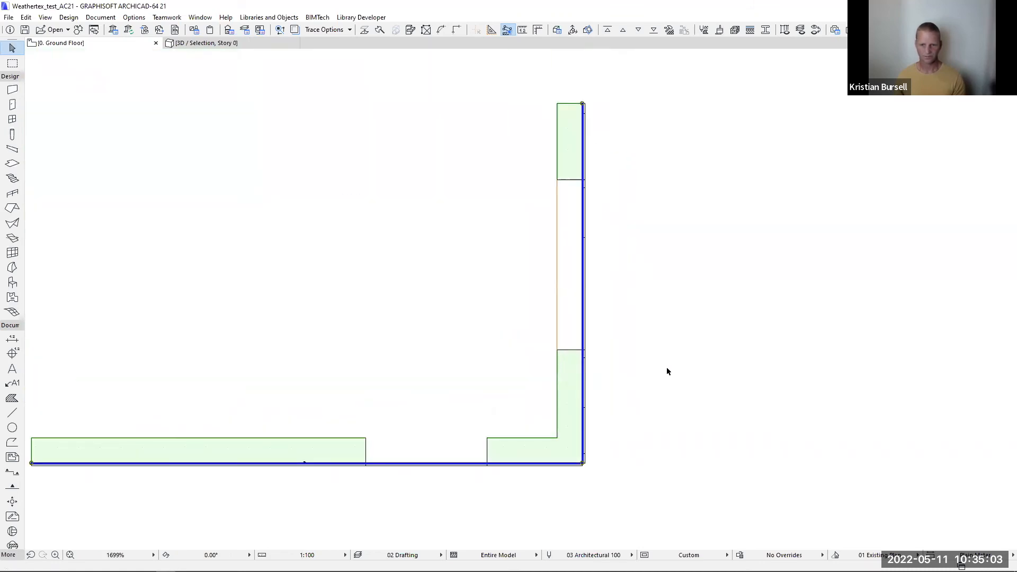
scroll(668, 374, "down", 2)
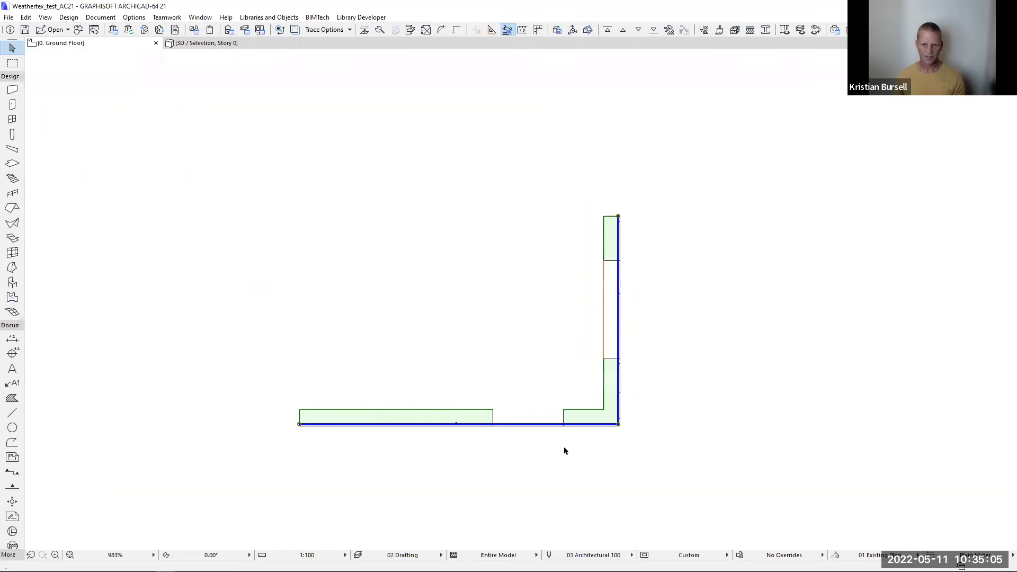
left_click(521, 474)
- Select both corner walls with their cladding, show only them in 3D and examine the outer corner
scroll(515, 434, "up", 1)
scroll(468, 401, "up", 2)
scroll(462, 405, "down", 4)
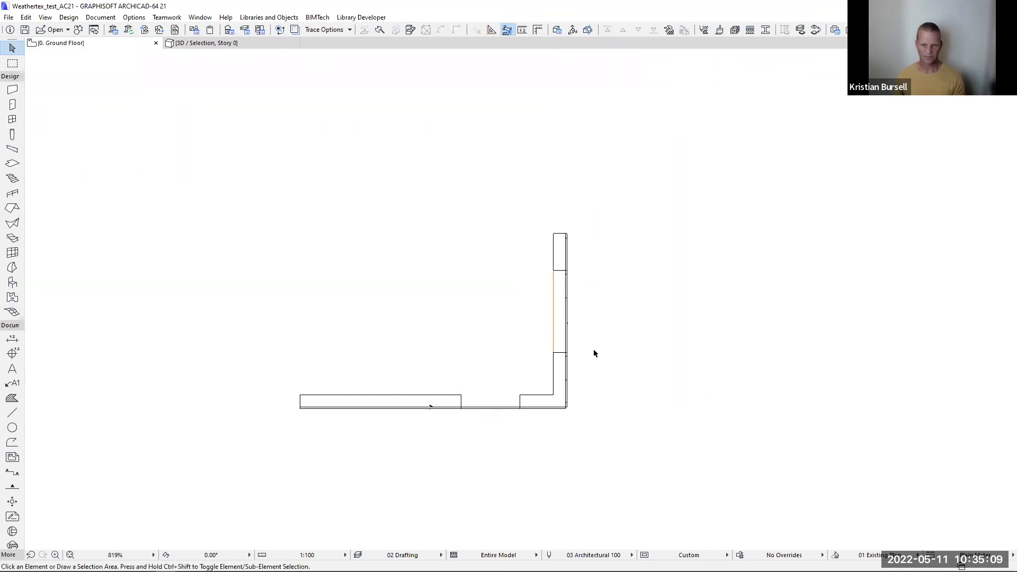
left_click_drag(608, 276, 221, 296)
left_click_drag(212, 185, 659, 461)
key("F5")
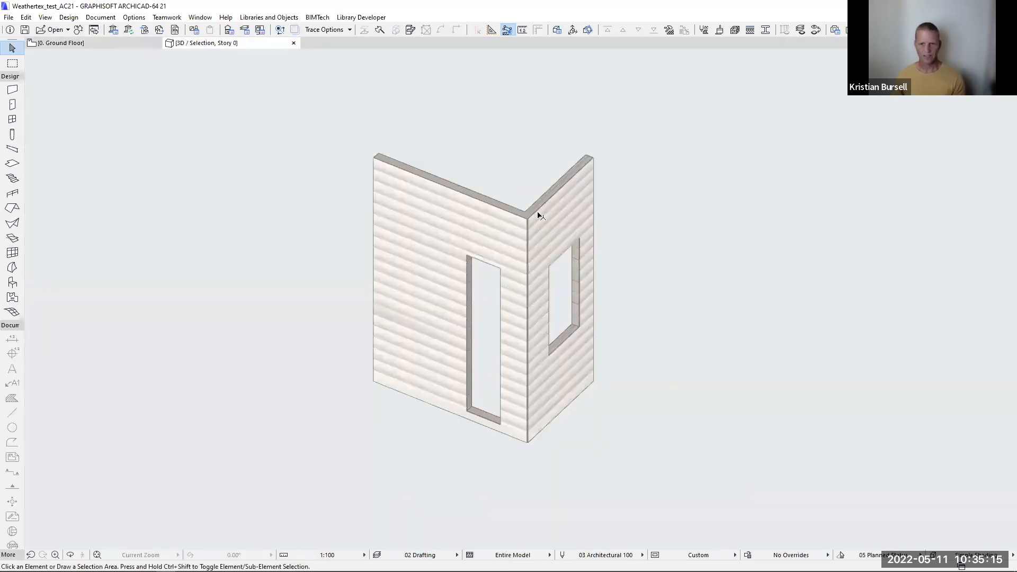
scroll(537, 216, "up", 2)
left_click_drag(509, 301, 484, 265)
right_click(483, 265)
left_click(672, 229)
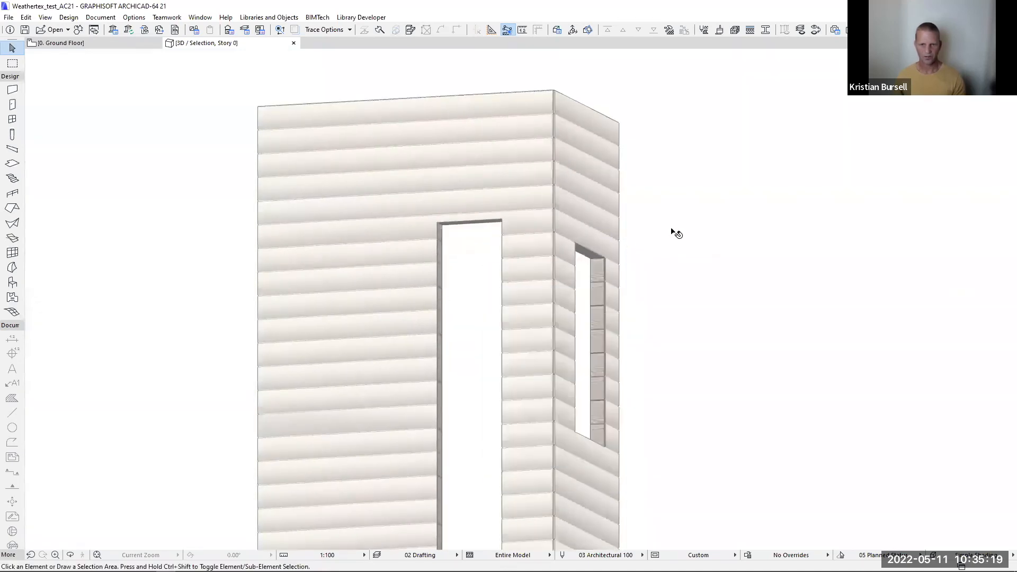
scroll(667, 250, "down", 2)
middle_click_drag(502, 296, 541, 228, "shift")
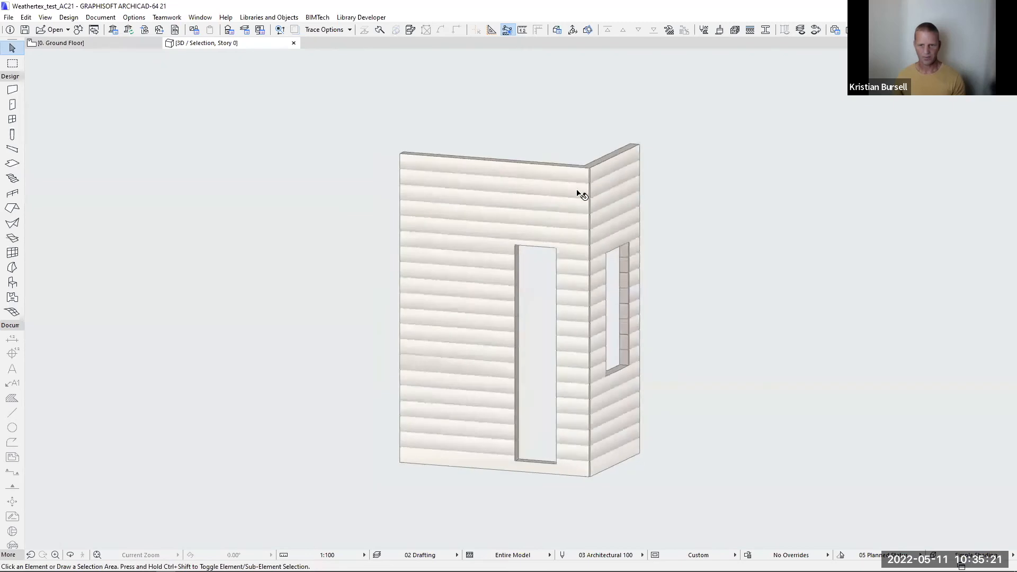
- Set the right edge of the longer wall's Weathertex accessory to Corner External Small and check the trim at the corner
left_click(583, 204)
key("ctrl+t")
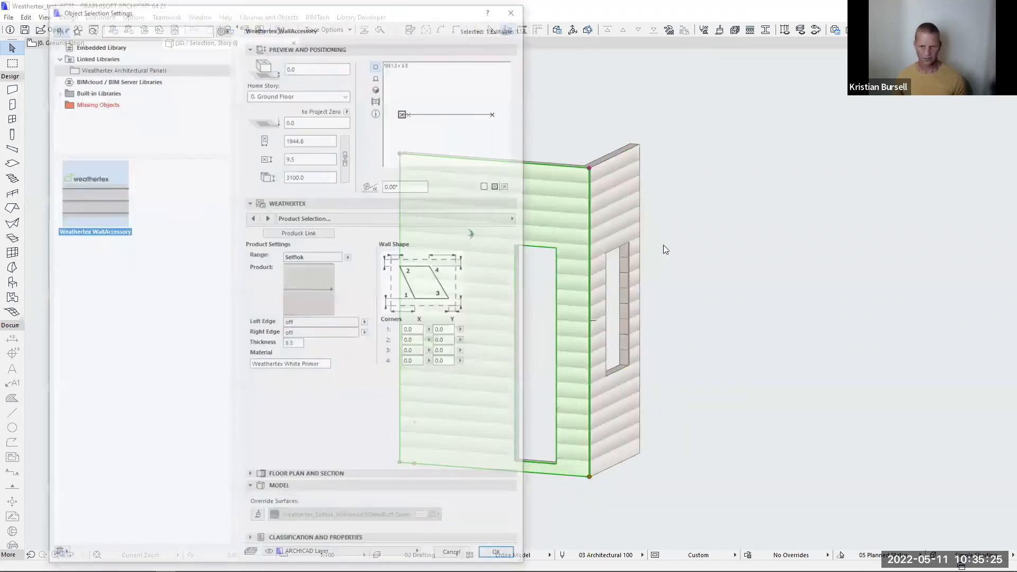
left_click(286, 322)
left_click(366, 333)
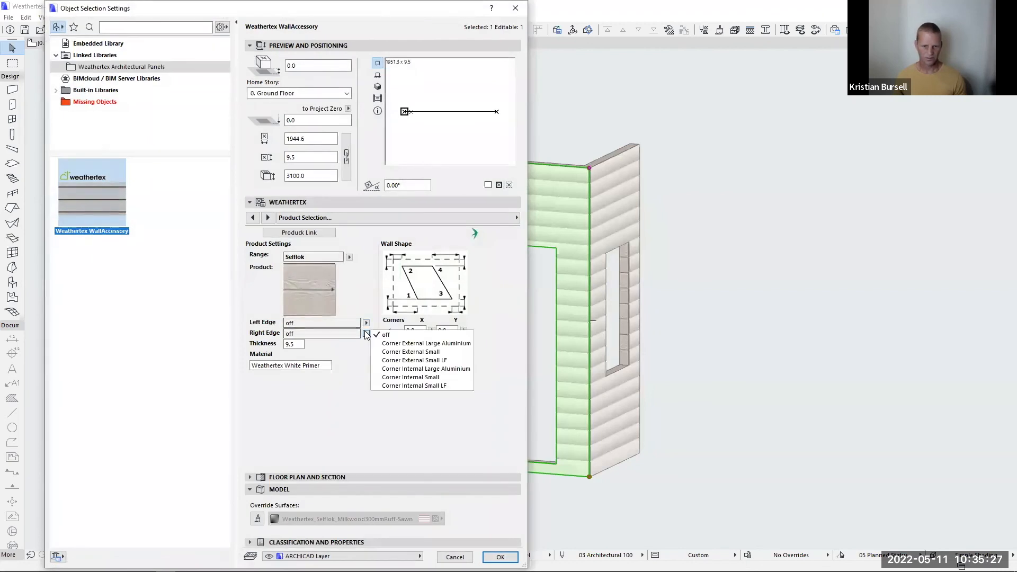
left_click(432, 353)
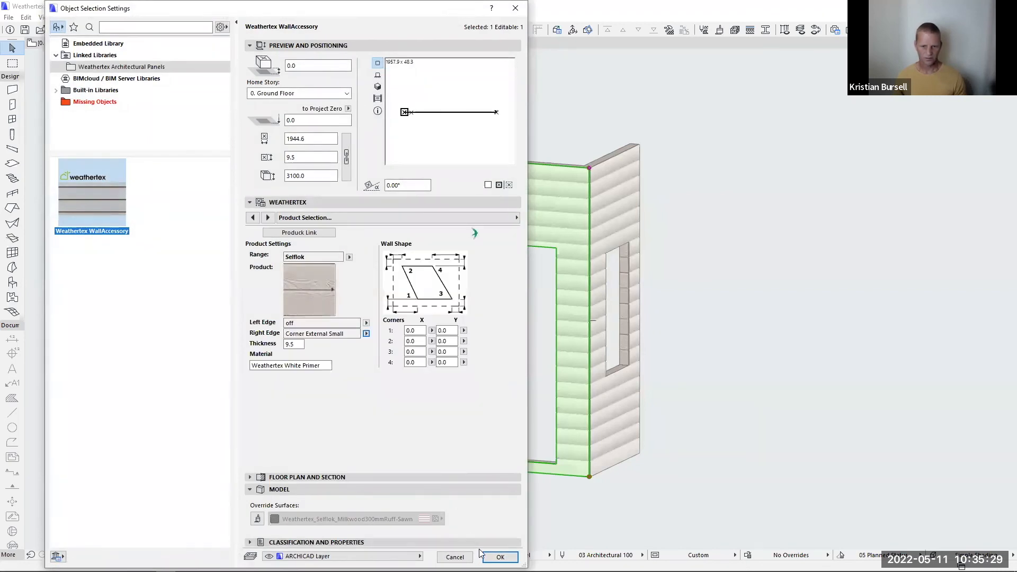
key("Return")
left_click(661, 195)
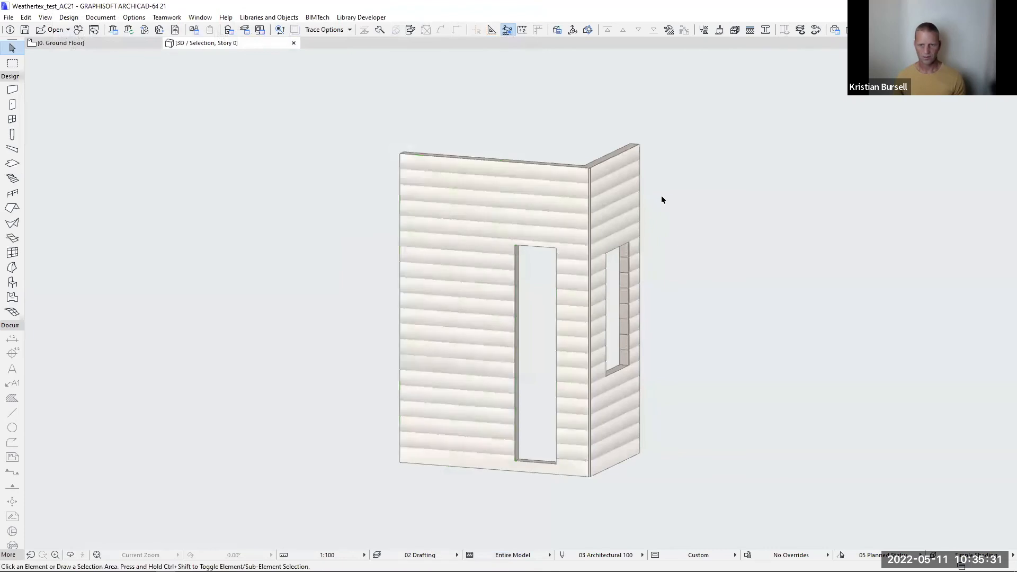
scroll(590, 169, "up", 5)
scroll(592, 171, "up", 5)
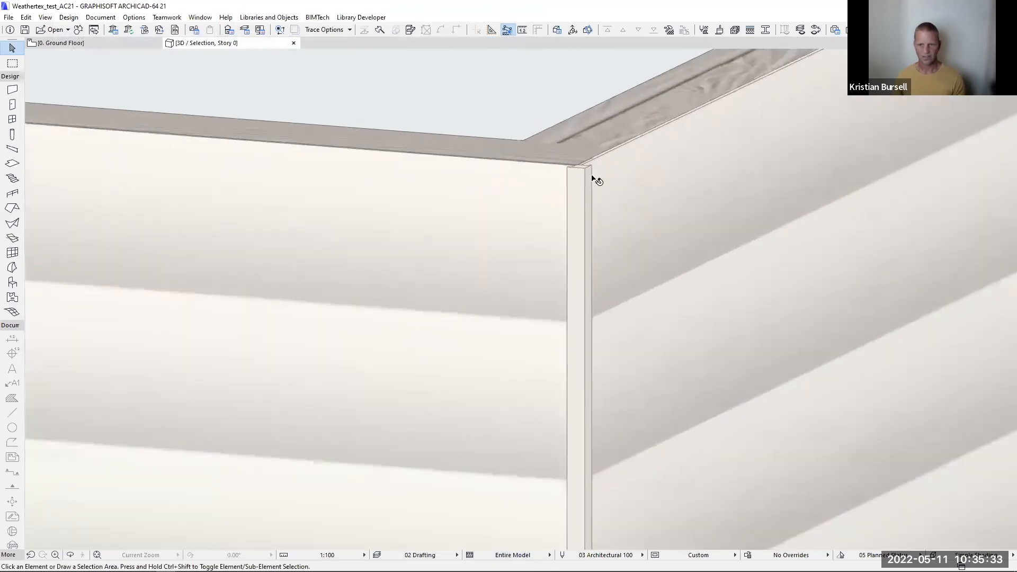
scroll(595, 177, "down", 4)
scroll(598, 190, "down", 5)
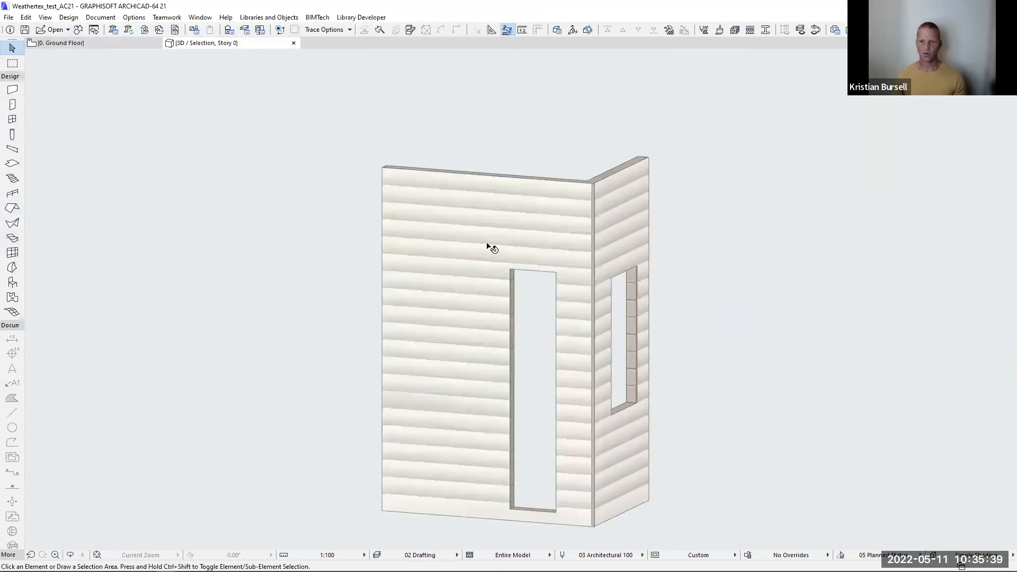
- Place a 600 × 1200 mm Simple Window Opening in the longer wall beside the door opening, from the inside in 3D
left_click(9, 120)
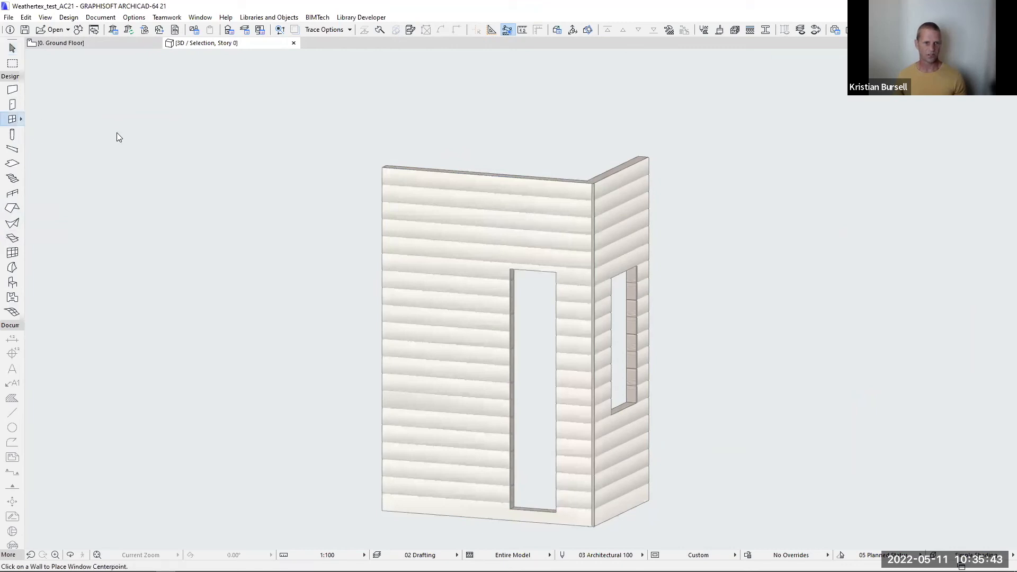
key("ctrl+t")
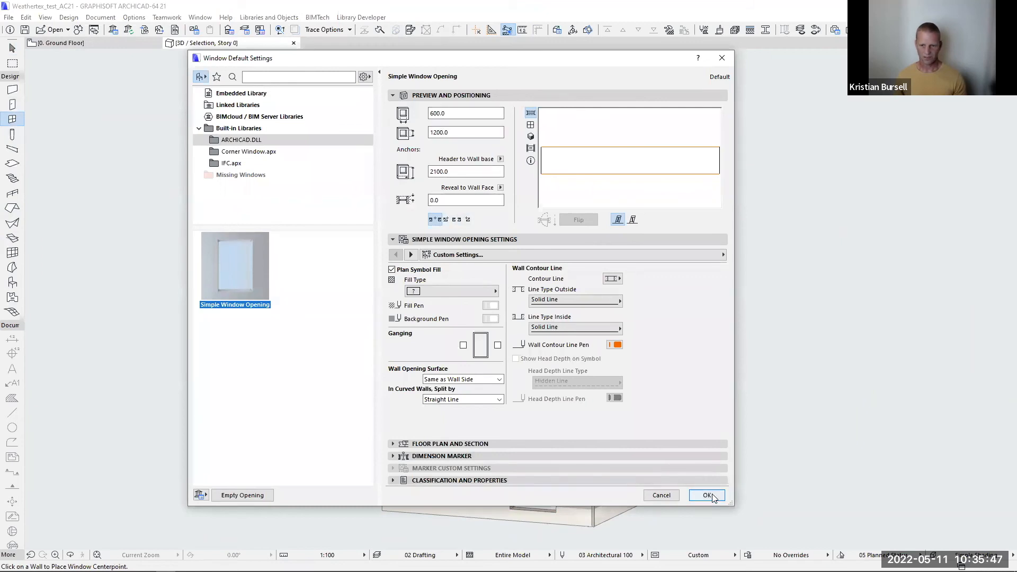
left_click(708, 496)
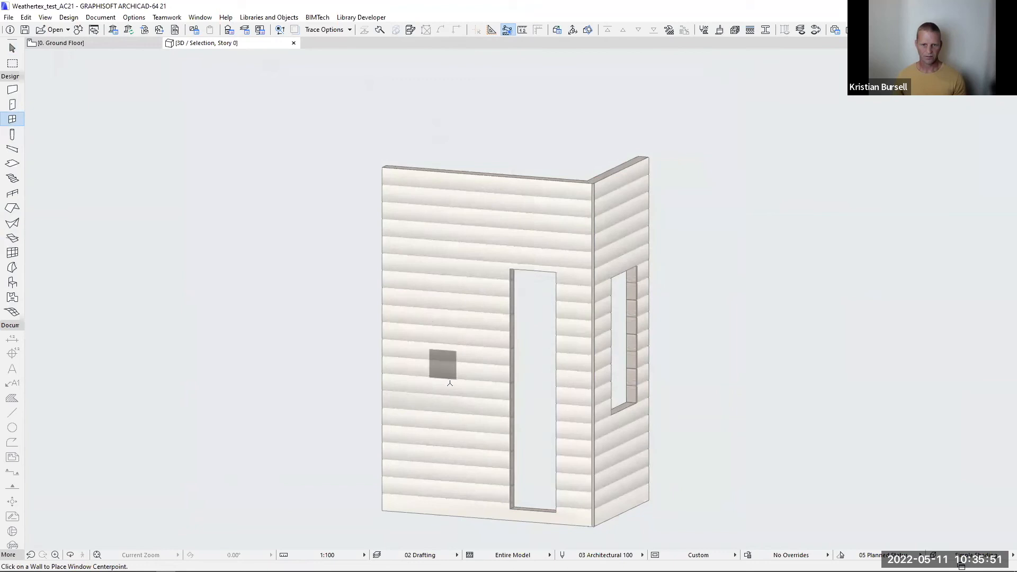
scroll(454, 386, "down", 1)
middle_click_drag(454, 386, 576, 359, "shift")
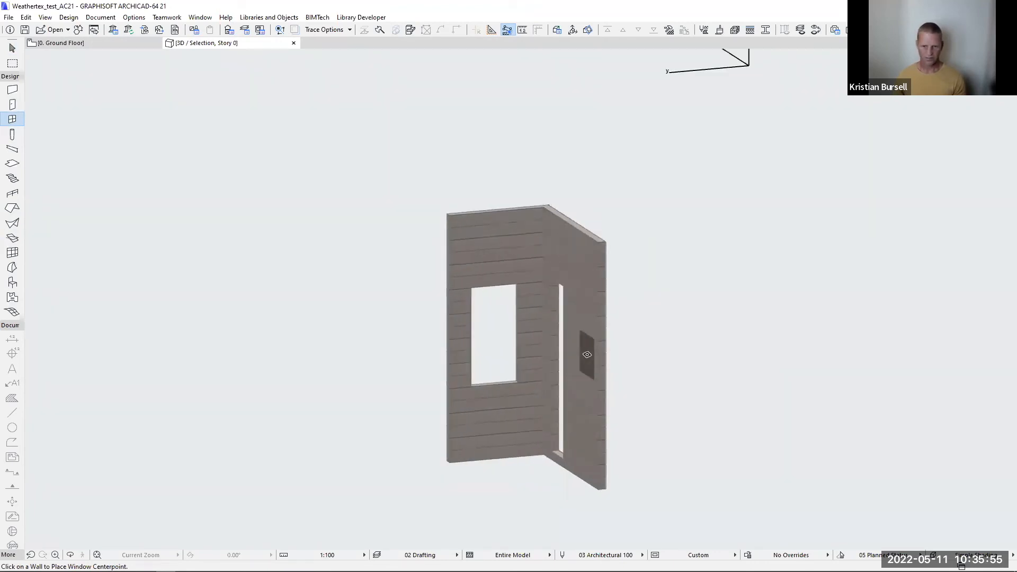
middle_click_drag(668, 347, 459, 336, "shift")
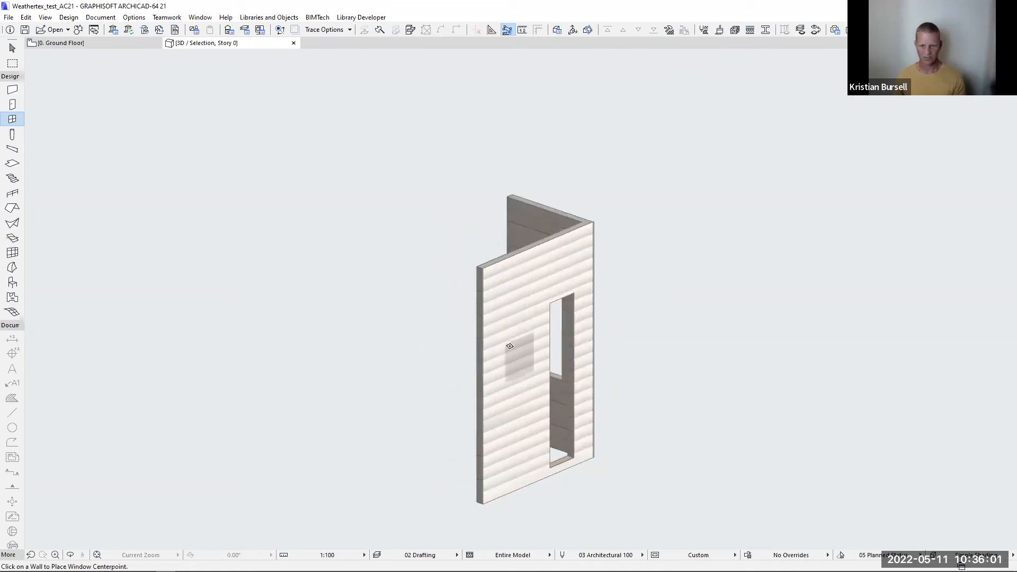
middle_click_drag(511, 370, 617, 344, "shift")
left_click(596, 337)
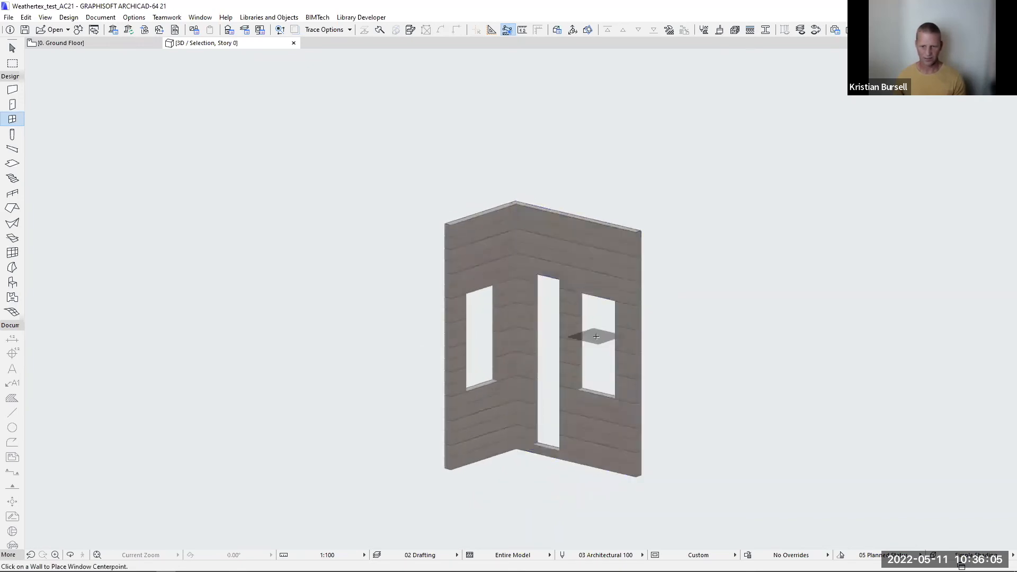
mouse_move(676, 321)
middle_mouse_down("shift")
mouse_move(358, 411)
mouse_move(613, 399)
middle_mouse_up("shift")
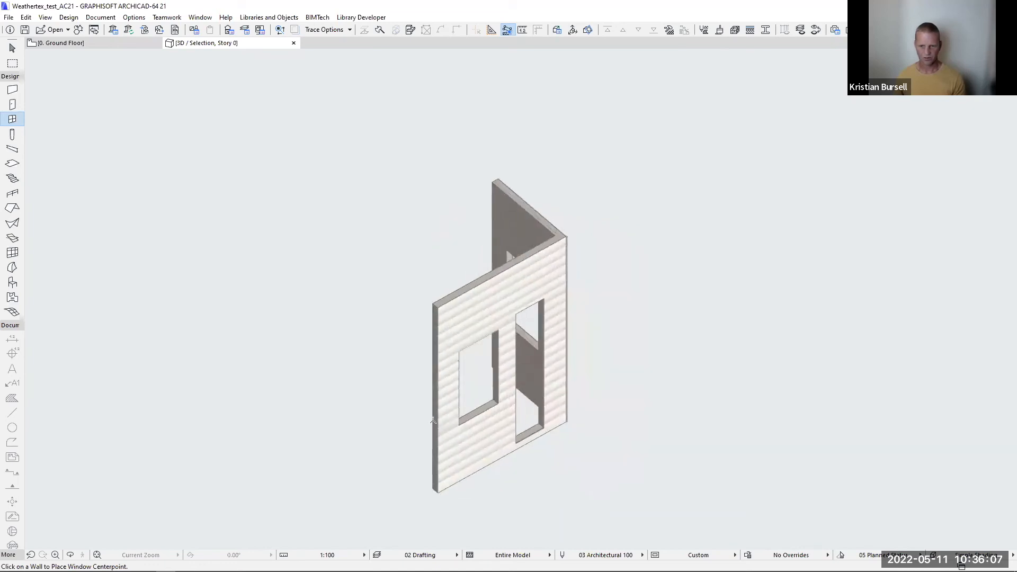
scroll(613, 426, "up", 5)
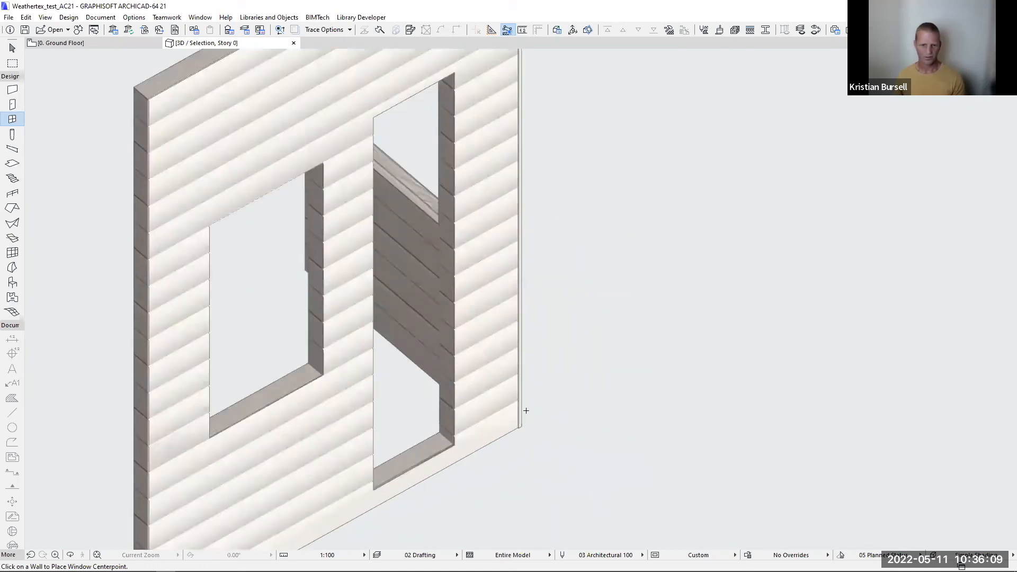
scroll(520, 413, "down", 3)
middle_click_drag(482, 441, 421, 378, "shift")
- Check the longer wall's new window opening in the Ground Floor plan
key("F2")
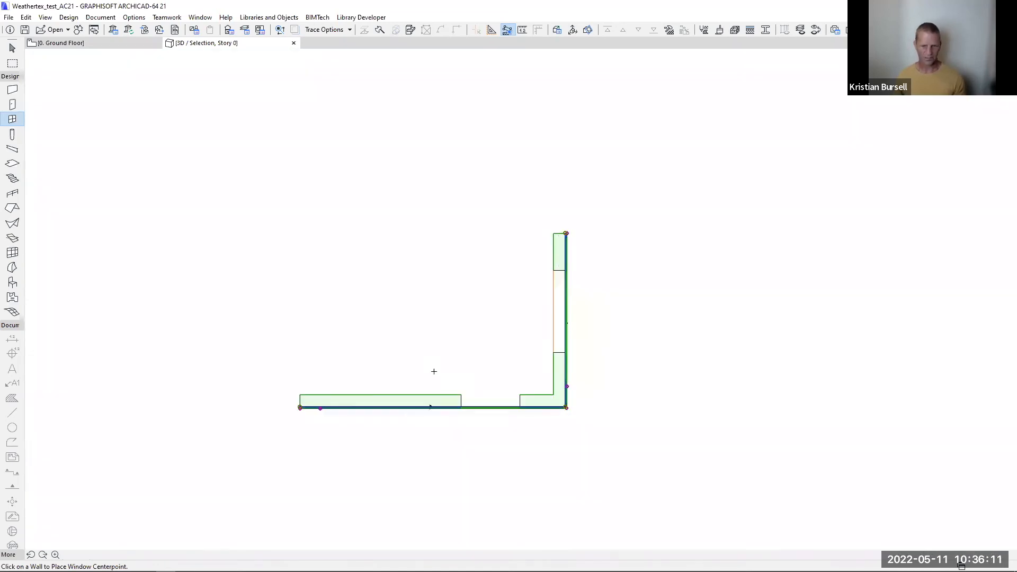
left_click(427, 395, "shift")
key("Delete")
left_click(377, 409)
left_click(378, 410)
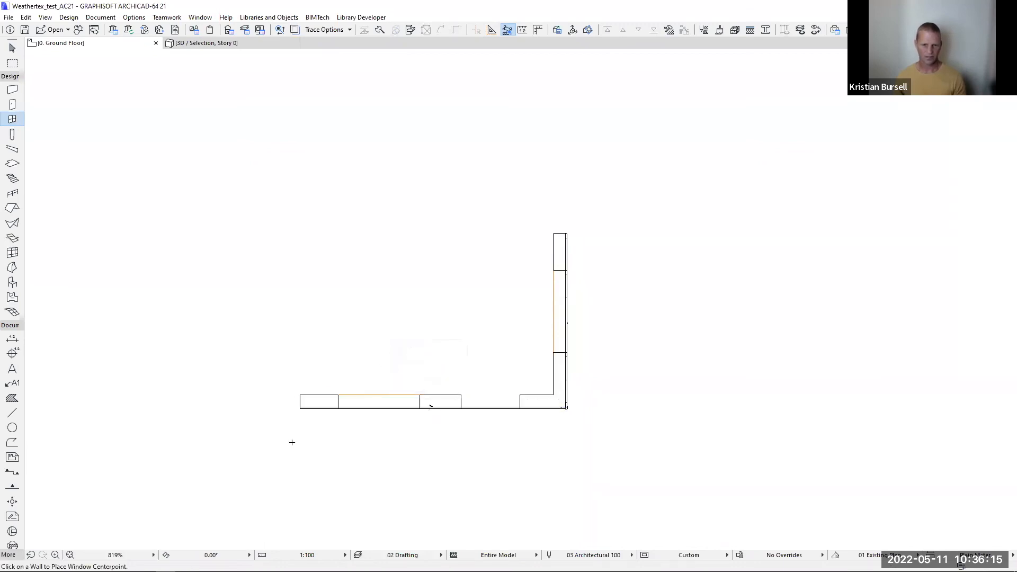
- Show the whole model in 3D and examine the clad corner walls beside the sample walls
key("F3")
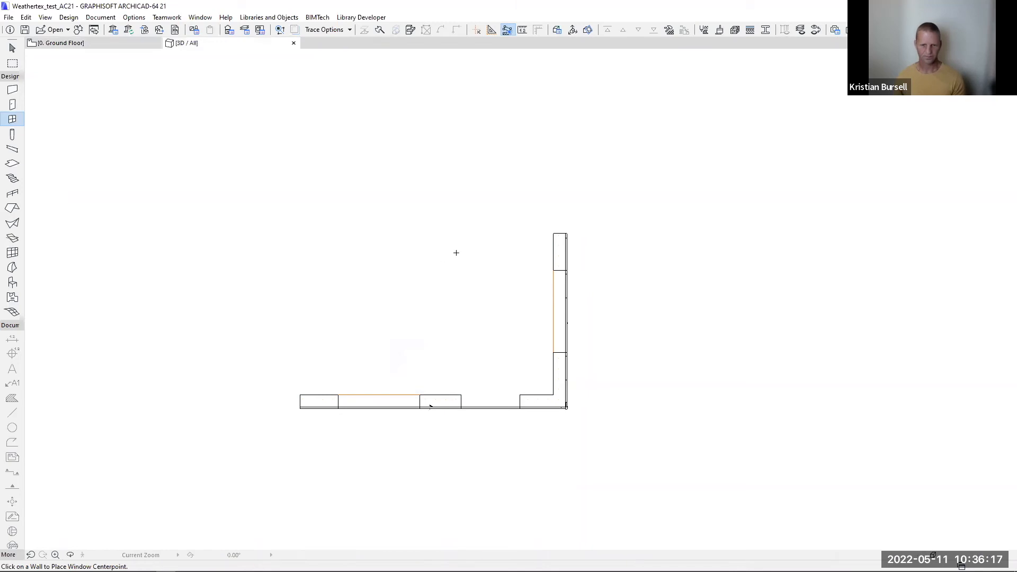
middle_click_drag(404, 273, 333, 304, "shift")
middle_click_drag(583, 306, 585, 312, "shift")
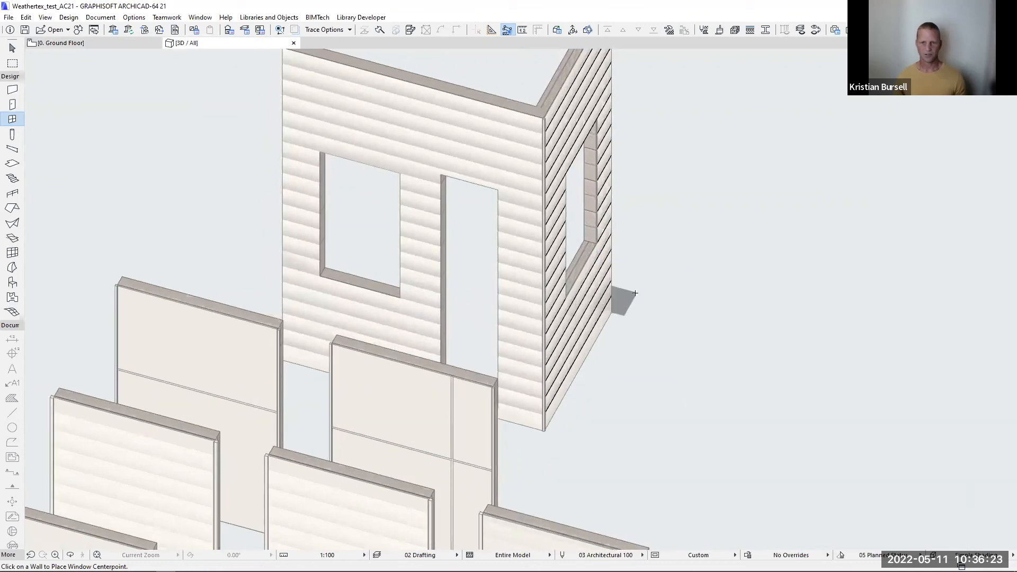
left_click(571, 243)
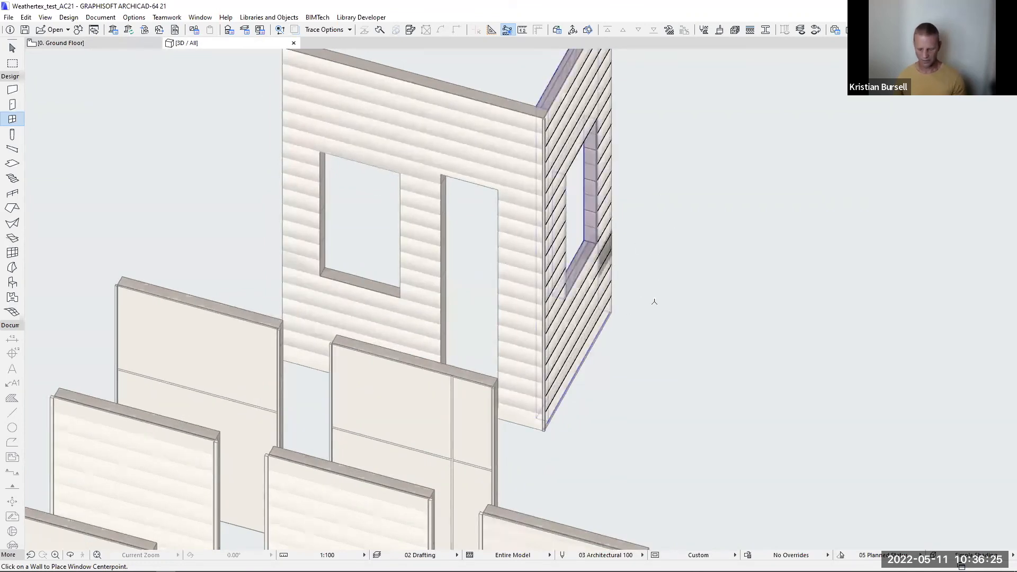
middle_click_drag(431, 256, 487, 359, "shift")
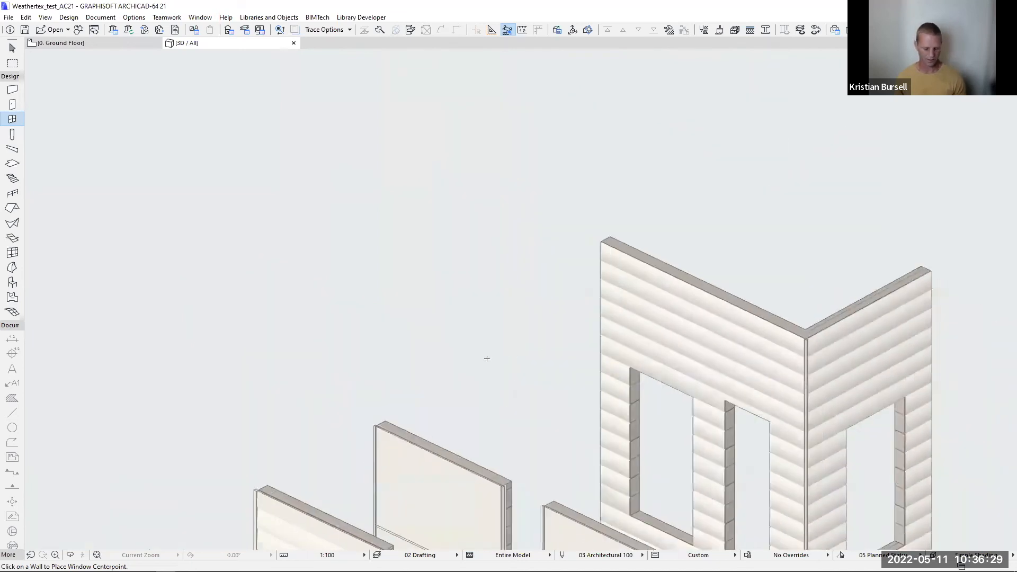
scroll(487, 360, "down", 4)
- Return to the Ground Floor plan and look over the corner walls together with the rows of sample walls
key("F2")
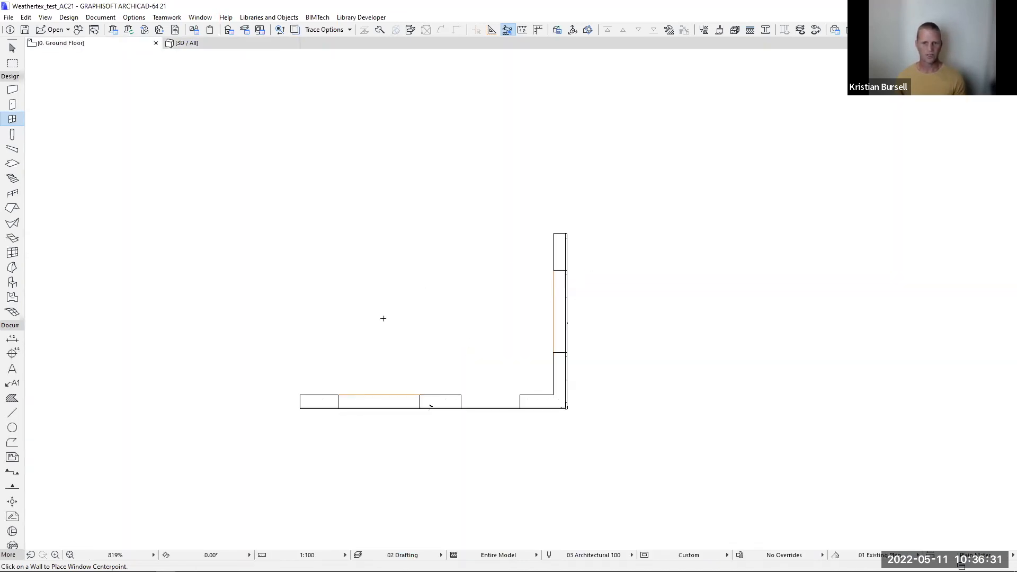
left_click(12, 48)
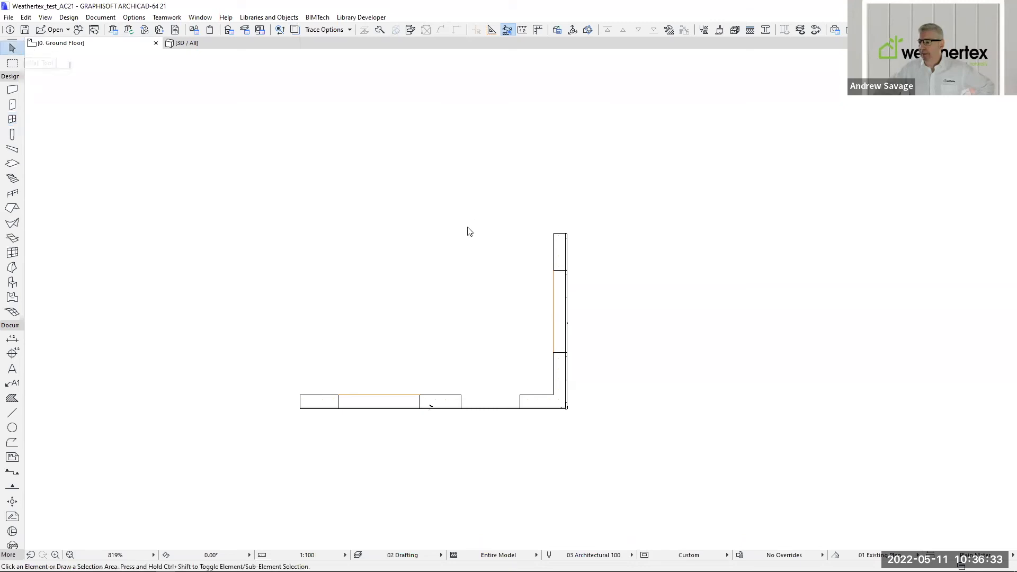
scroll(617, 342, "down", 4)
middle_click_drag(720, 358, 469, 251)
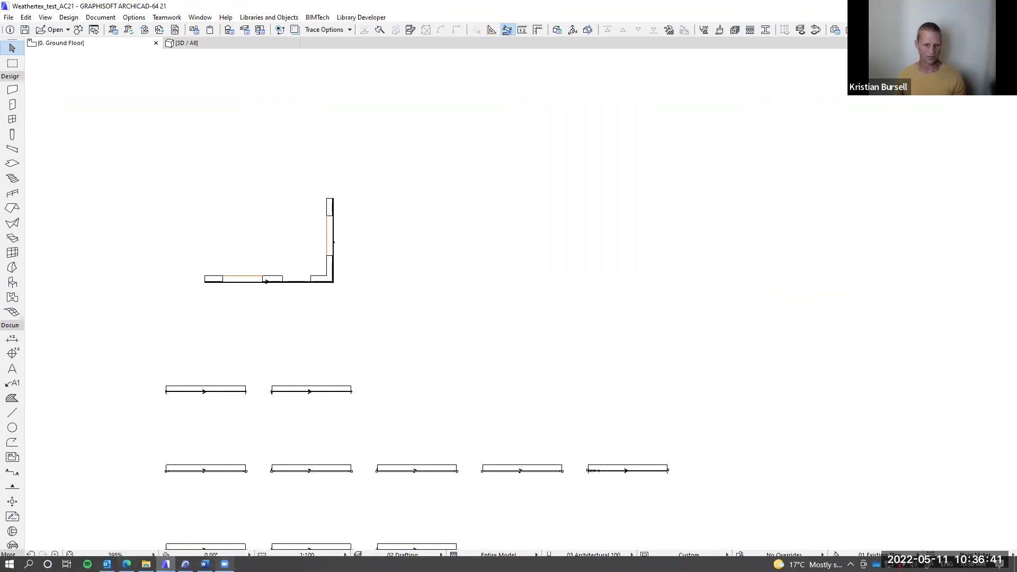
- Switch to the Weathertex_Example_02 project in ARCHICAD 24 and view the clad wall corner in its ground floor plan
left_click(185, 565)
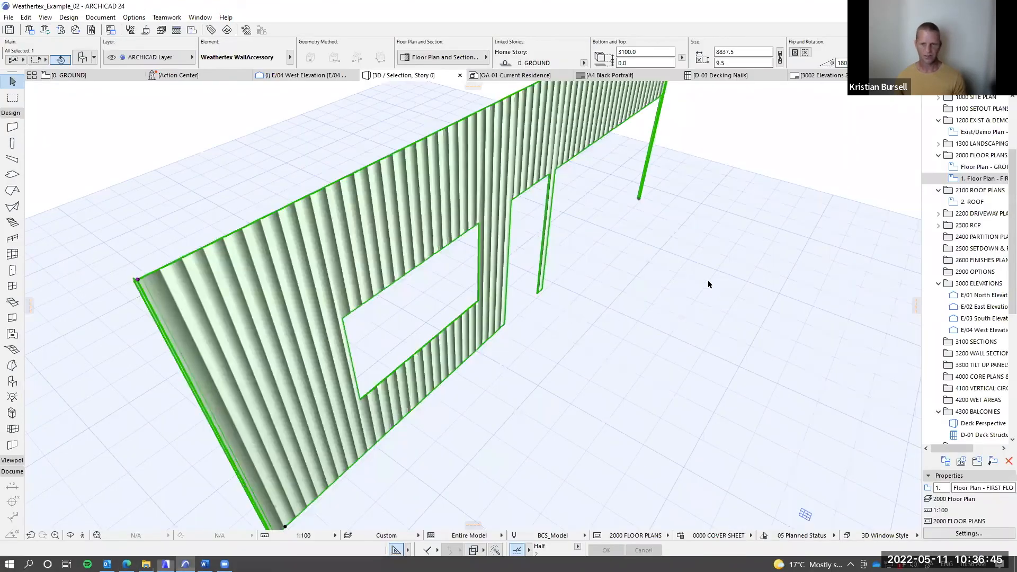
key("F2")
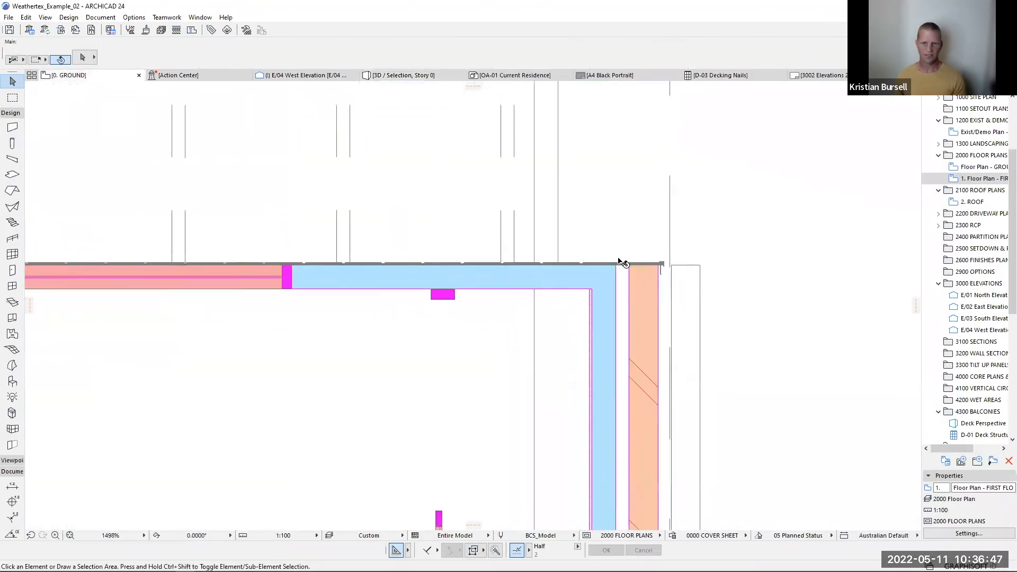
scroll(623, 263, "down", 1)
middle_click_drag(623, 264, 440, 309)
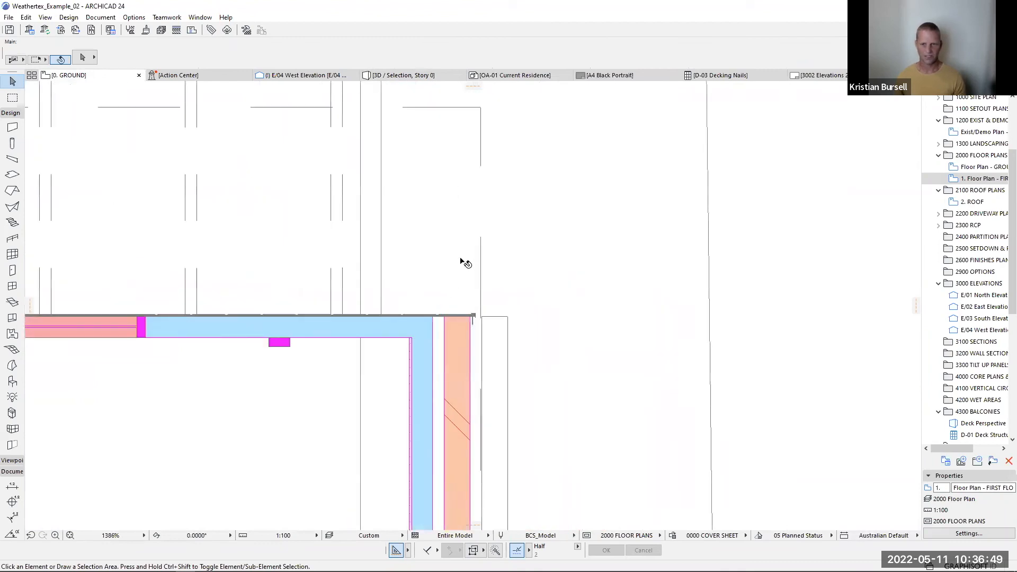
- Delete the cladding accessory at the ground-floor wall corner and view the whole model in 3D at the pergola deck
left_click(475, 316)
key("Delete")
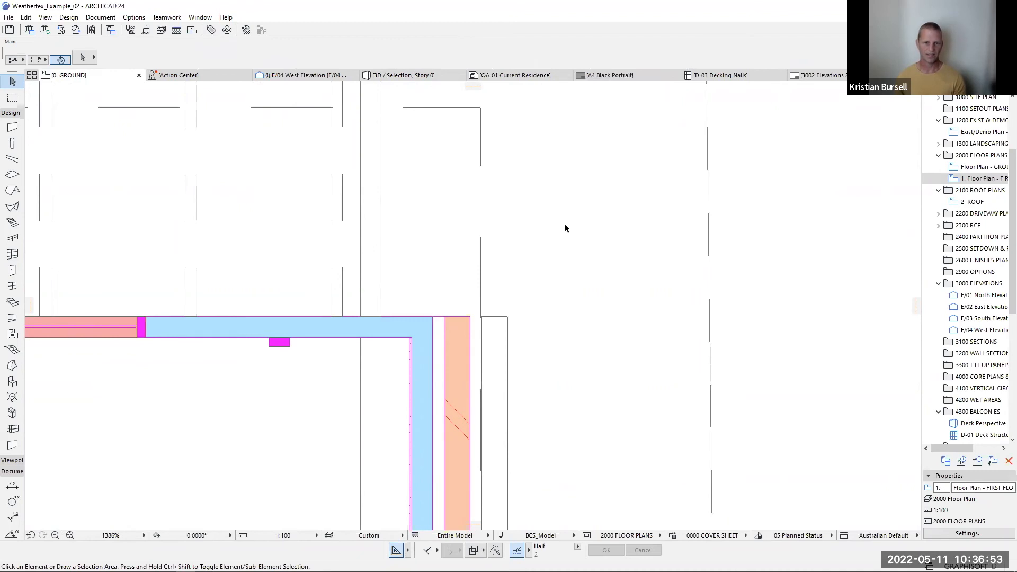
scroll(566, 229, "down", 3)
middle_click_drag(565, 229, 573, 236)
key("F5")
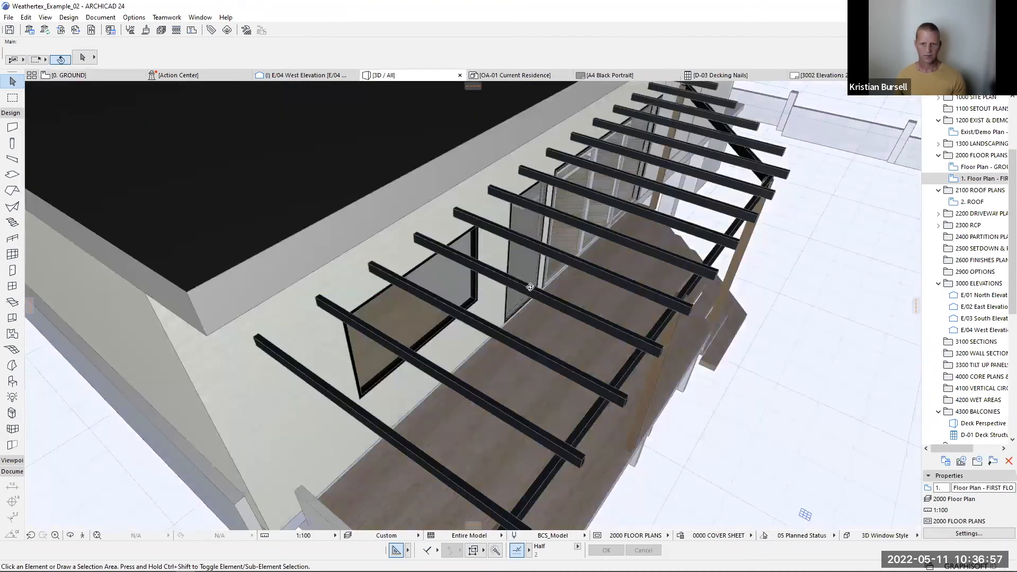
middle_click_drag(339, 95, 742, 58, "shift")
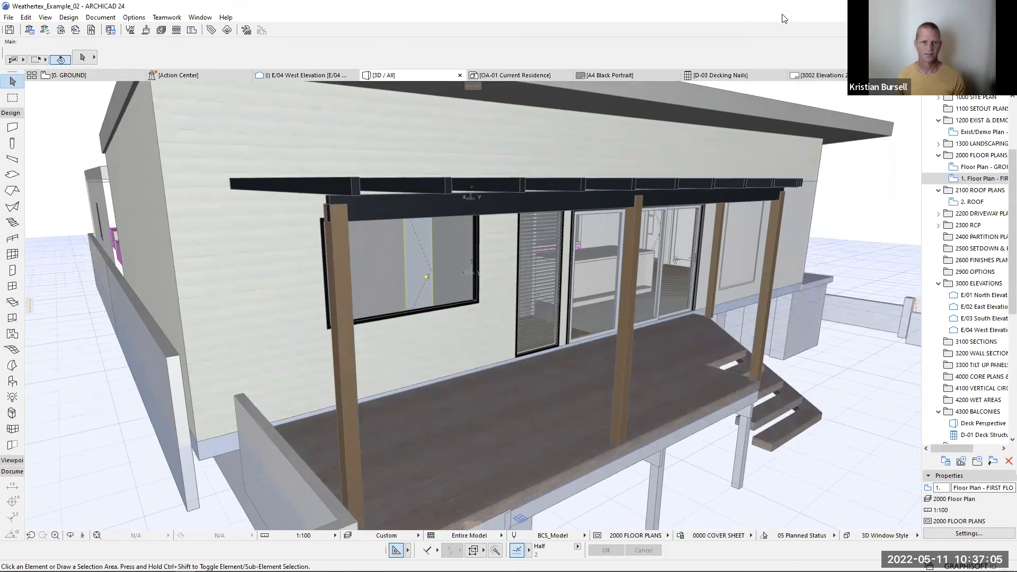
- Load Weathertex Architectural Panels.aat from the library's Surfaces folder into the Attribute Manager
left_click(245, 32)
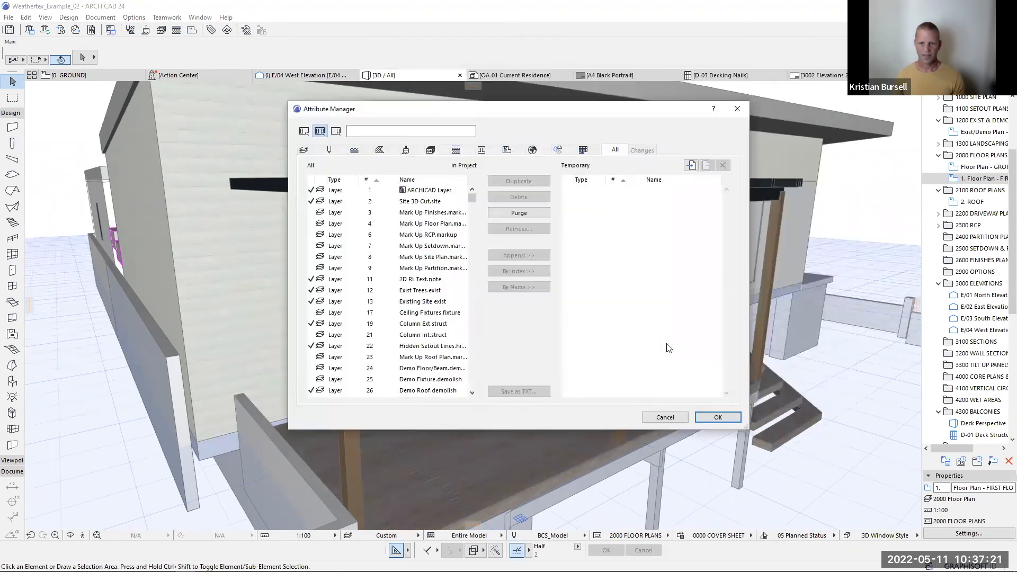
left_click(691, 166)
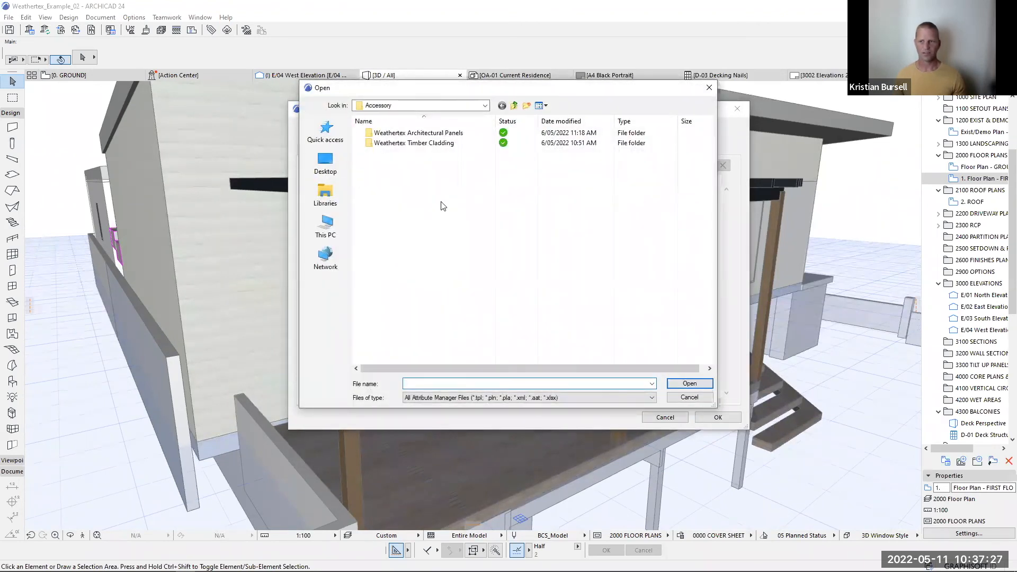
left_click(503, 106)
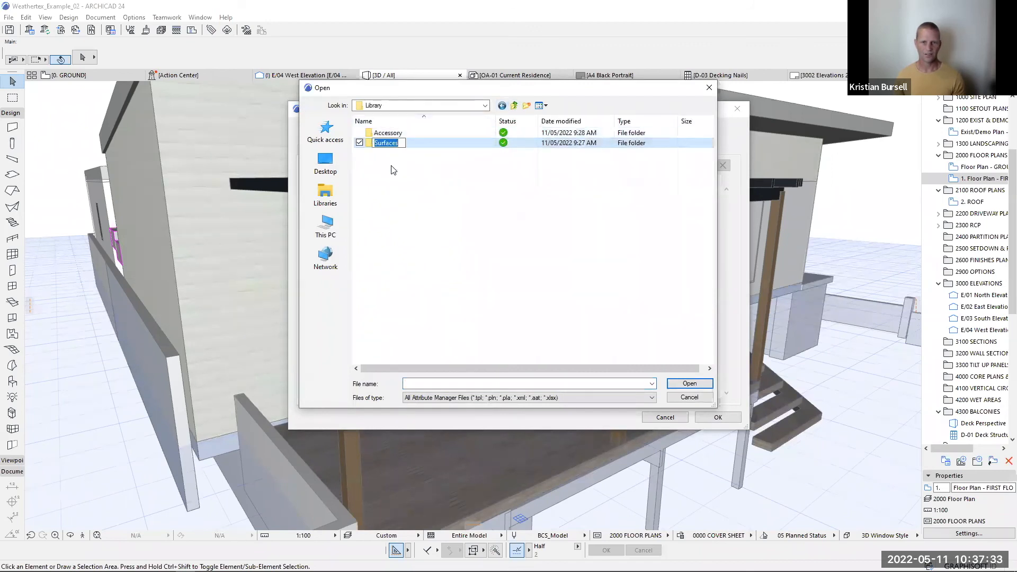
double_click(393, 146)
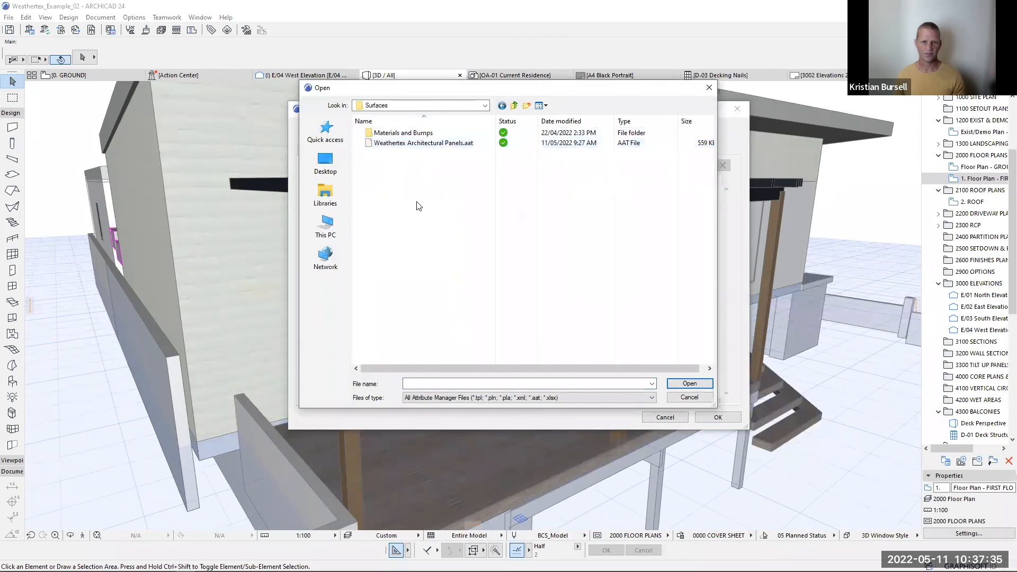
left_click(462, 144)
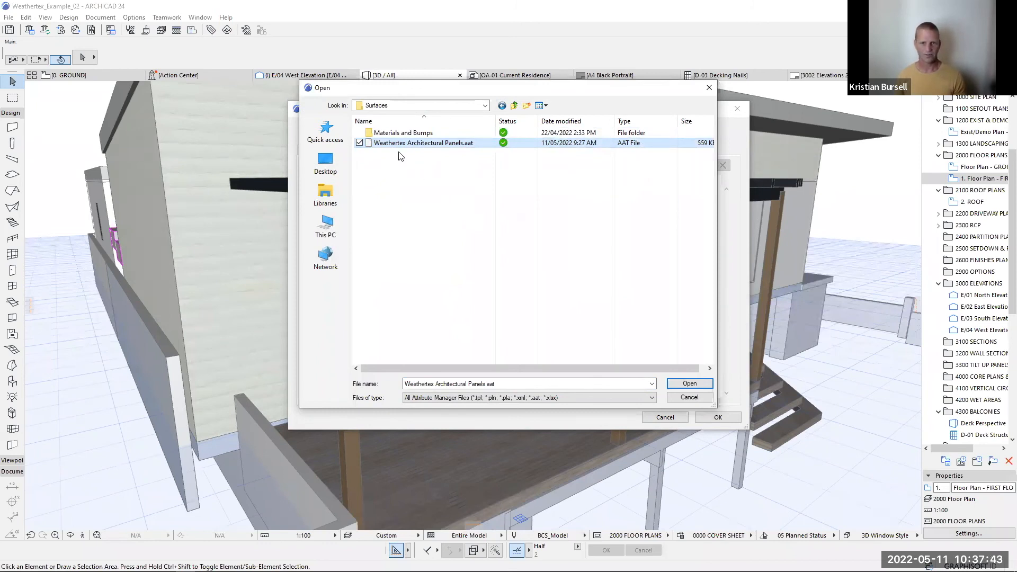
left_click(690, 383)
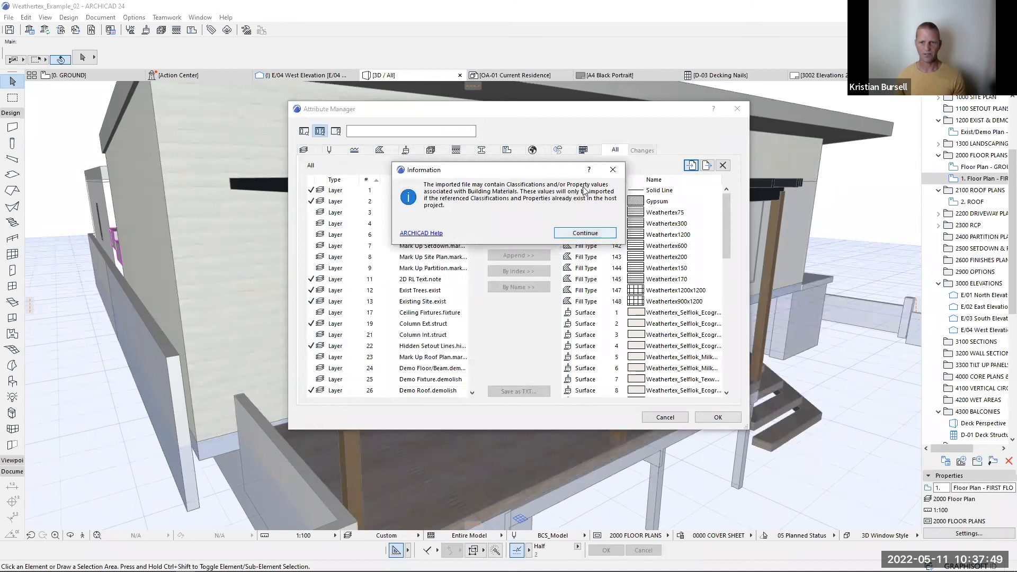
left_click(588, 233)
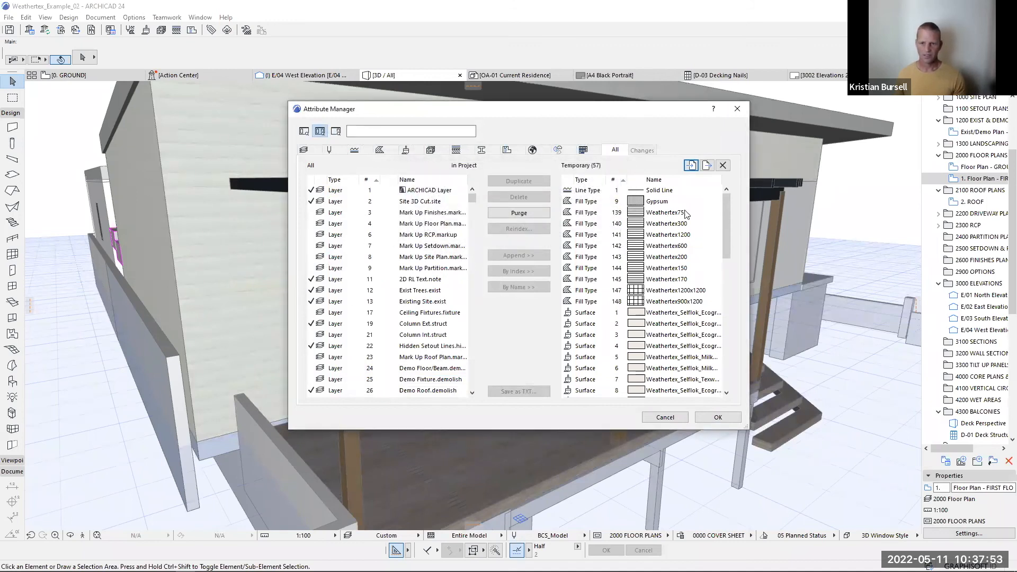
- Examine the surfaces, building materials and composites contained in the loaded Weathertex attribute file
left_click(619, 150)
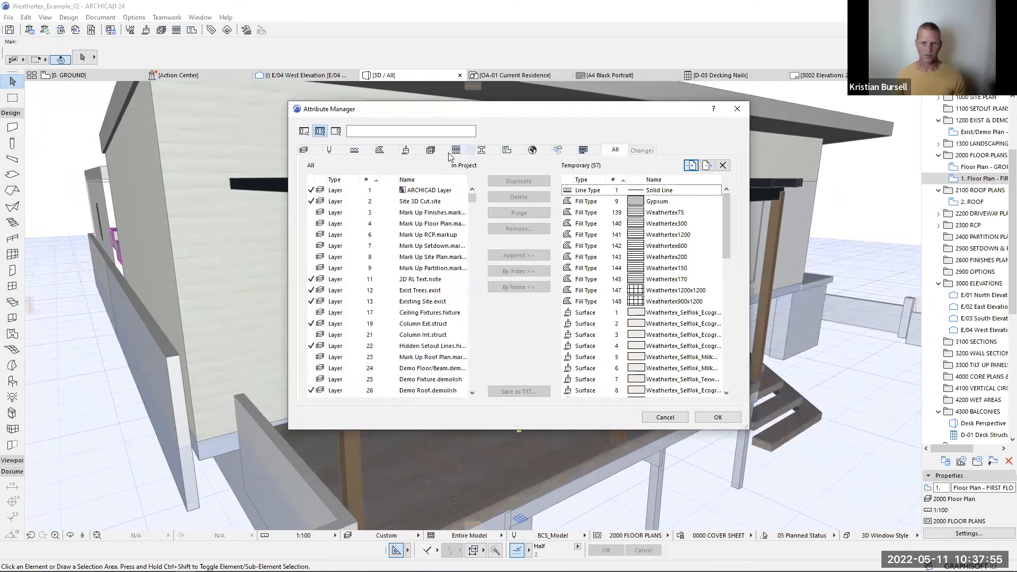
left_click(407, 152)
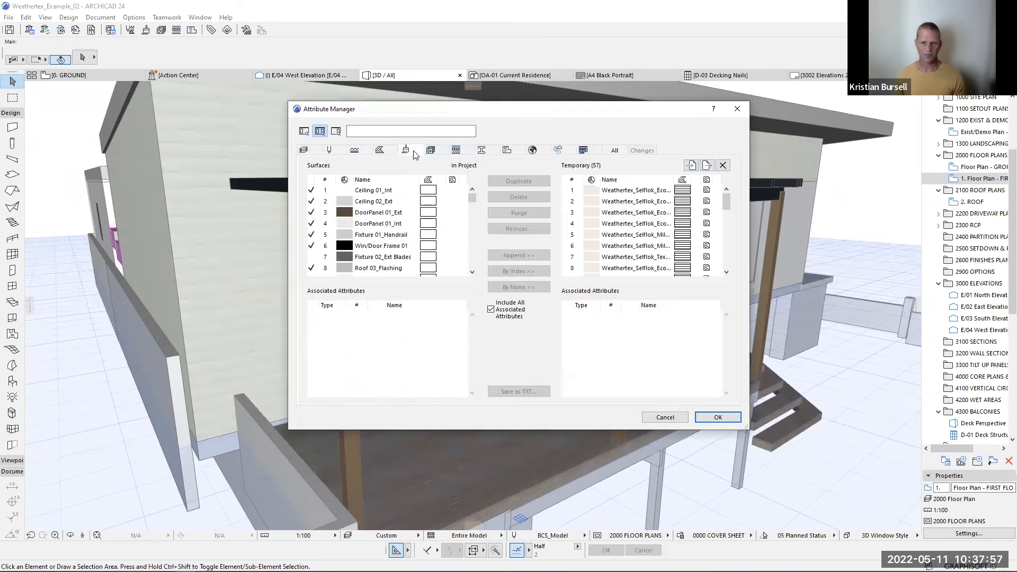
left_click(432, 150)
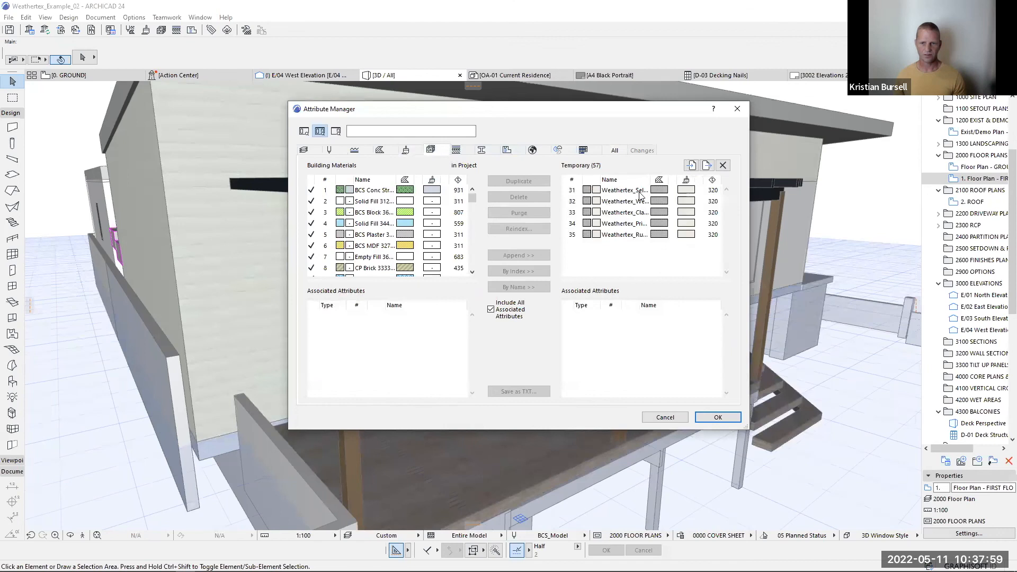
left_click(457, 151)
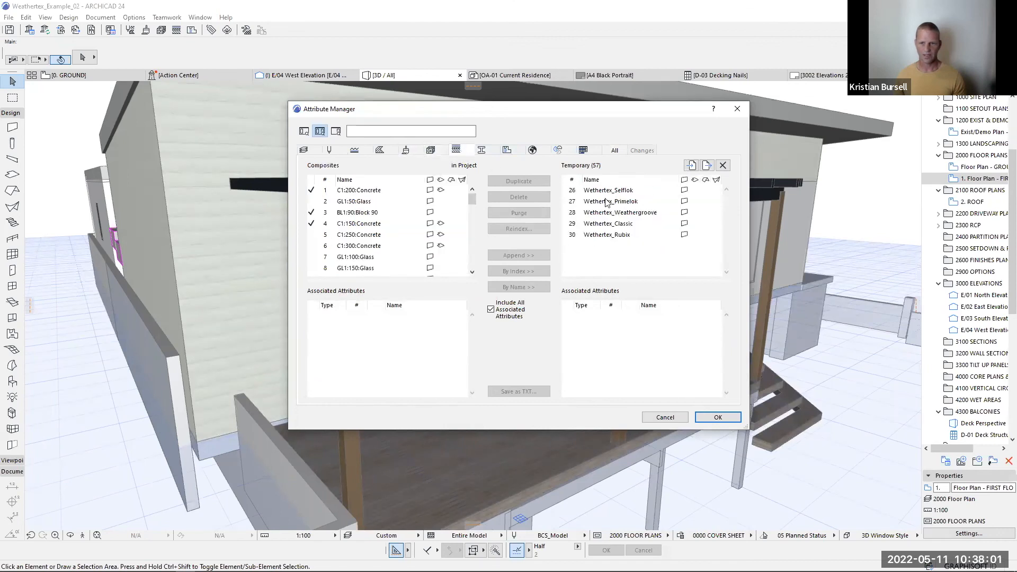
- Select all loaded attributes together, look over the project's own surfaces, and close the Attribute Manager
left_click(615, 150)
left_click(588, 202)
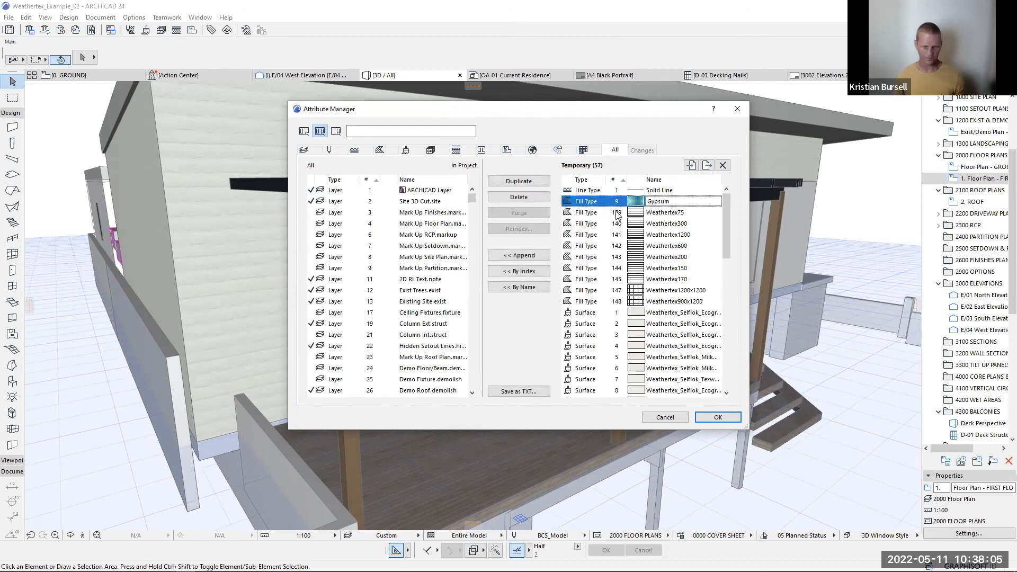
key("ctrl+a")
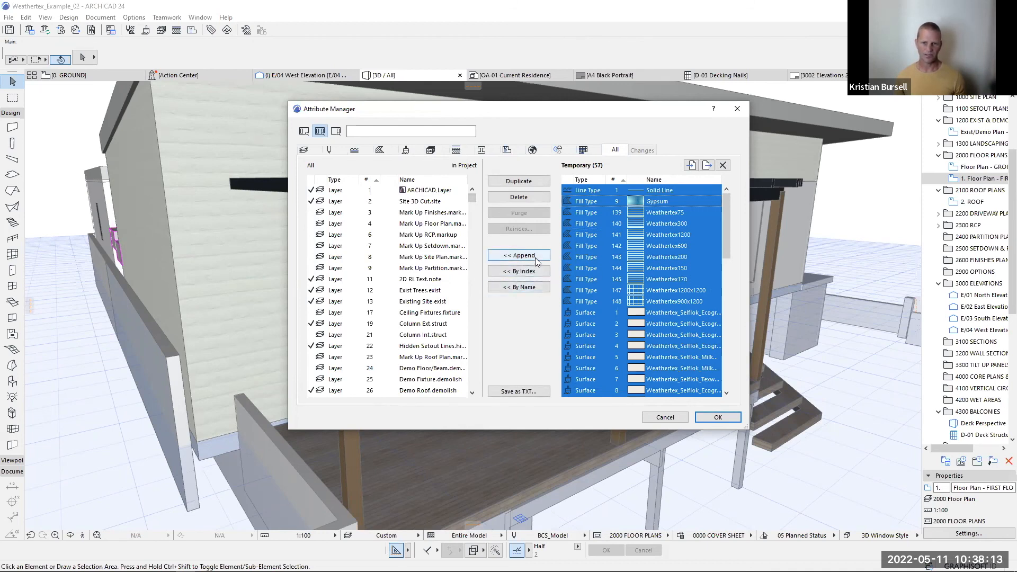
left_click_drag(473, 199, 475, 311)
left_click(406, 150)
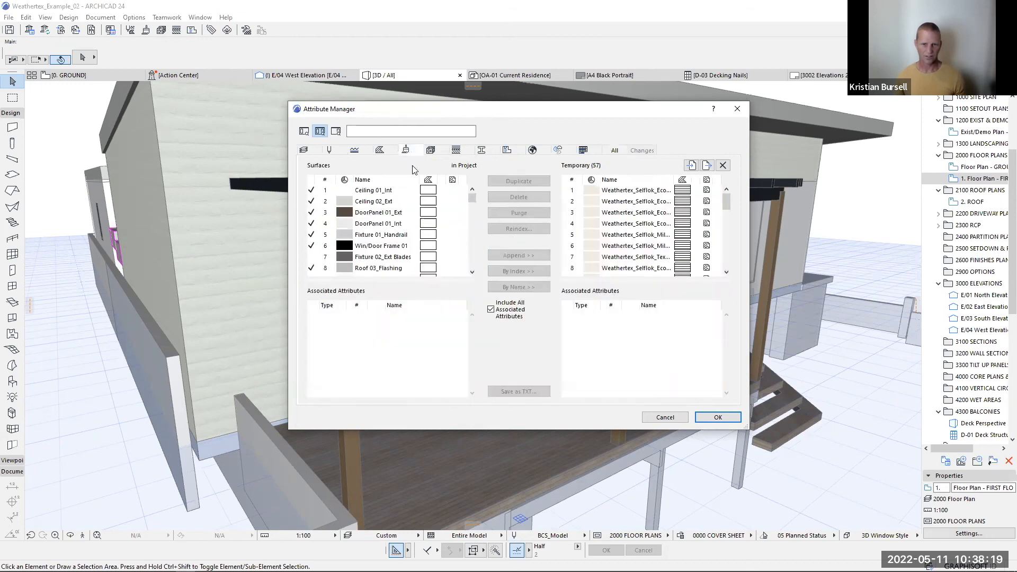
mouse_move(474, 198)
left_mouse_down()
mouse_move(479, 249)
mouse_move(486, 185)
left_mouse_up()
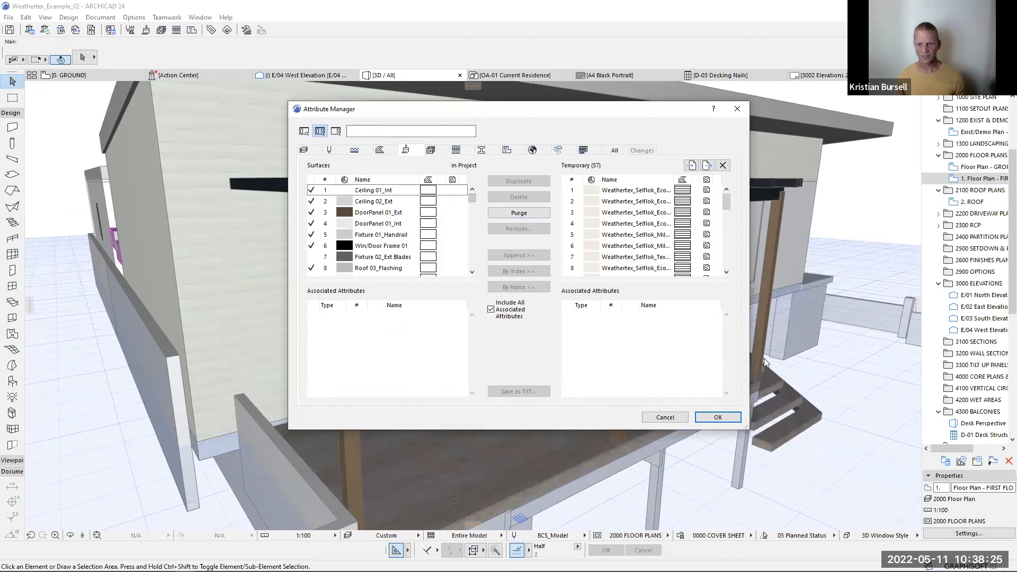
left_click(721, 418)
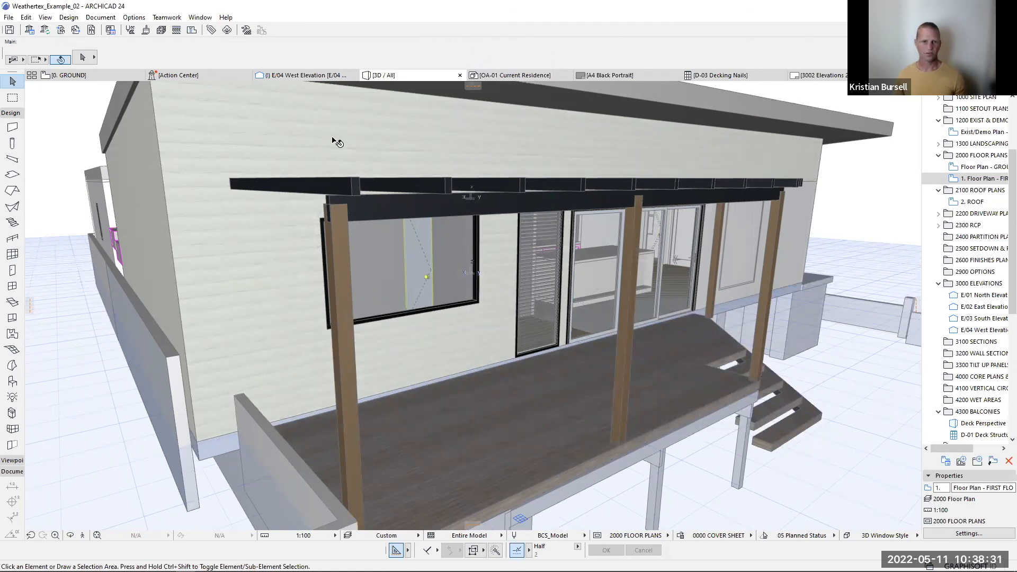
- Override the outside and edge surfaces of the wall behind the pergola with Weathertex_Primelok-Federation170mmSmooth
left_click(367, 131)
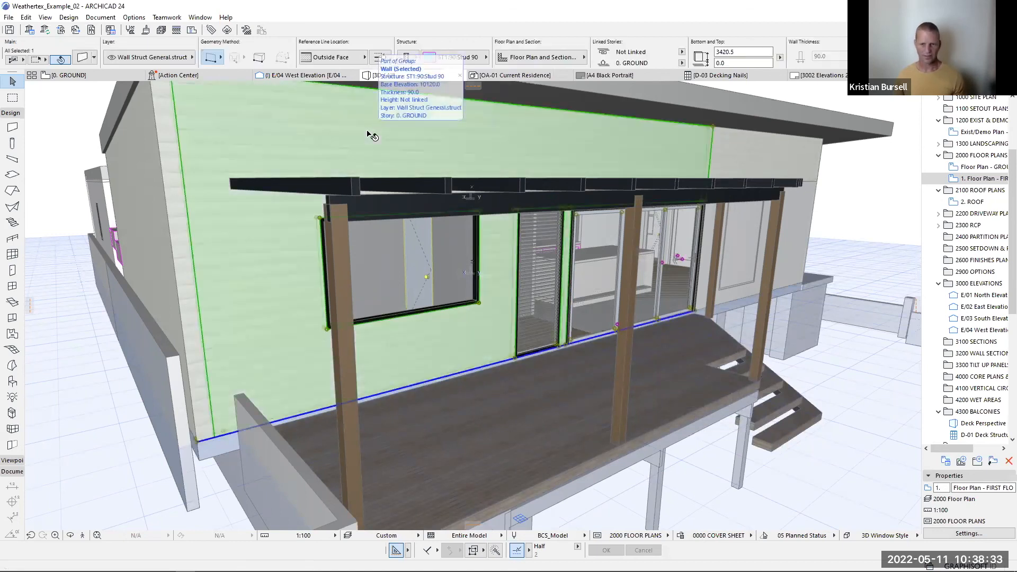
double_click(368, 131)
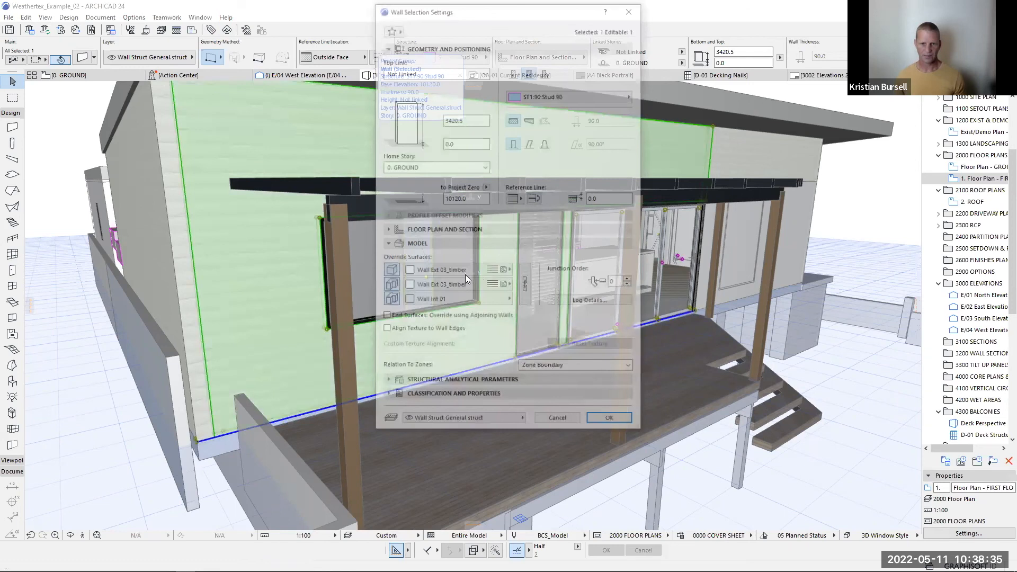
left_click(511, 271)
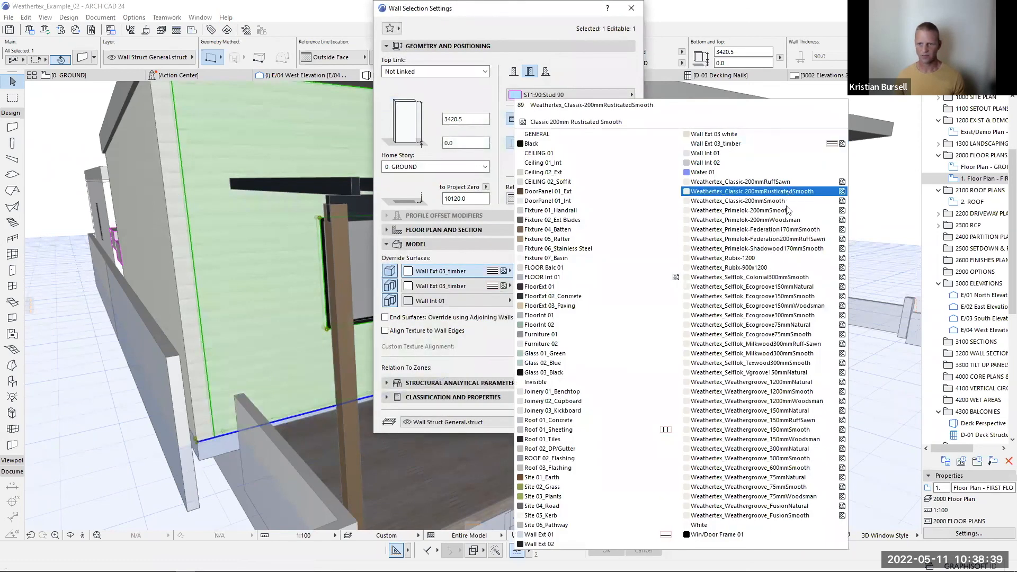
left_click(793, 230)
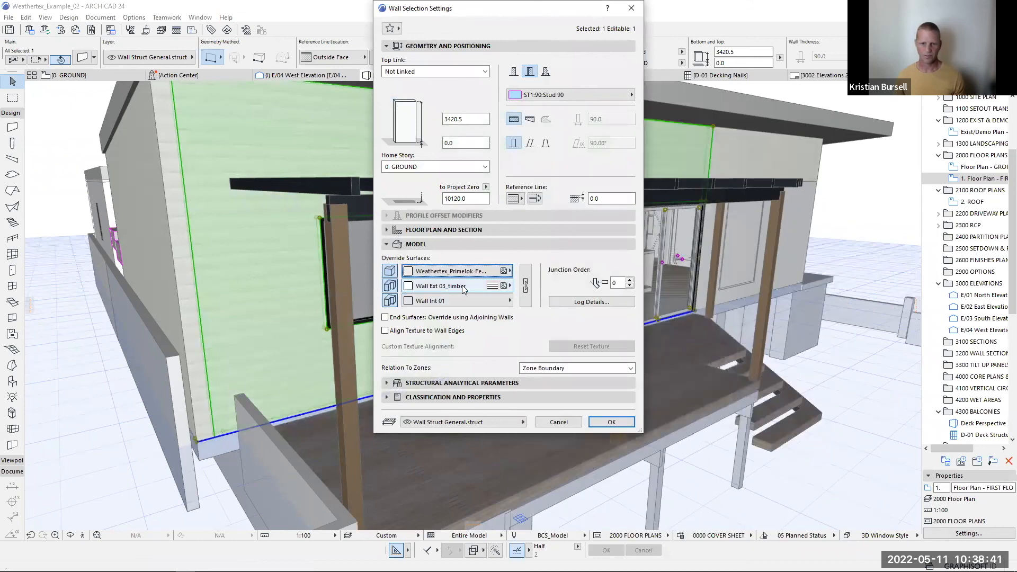
left_click(461, 285)
left_click(768, 233)
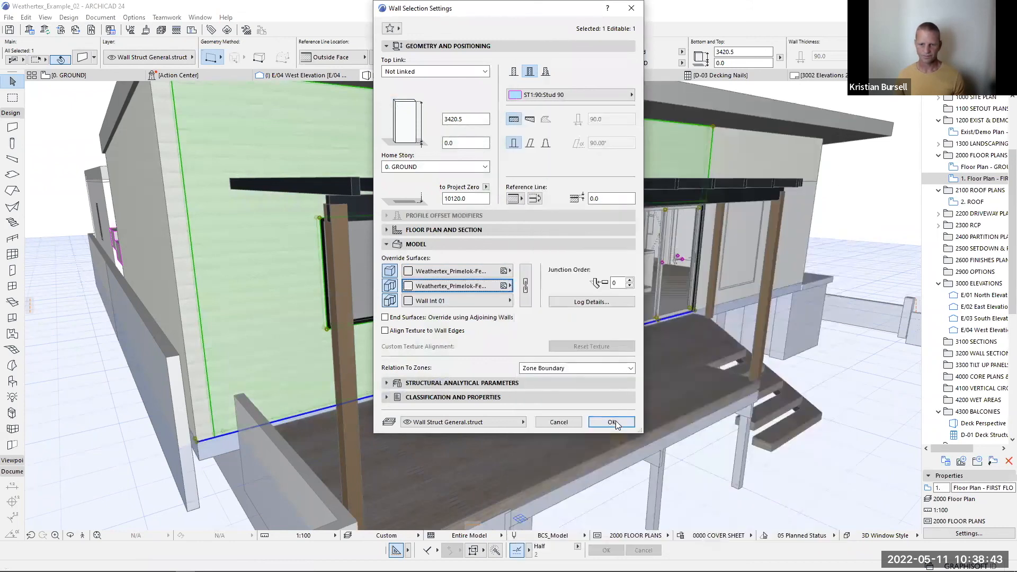
left_click(611, 422)
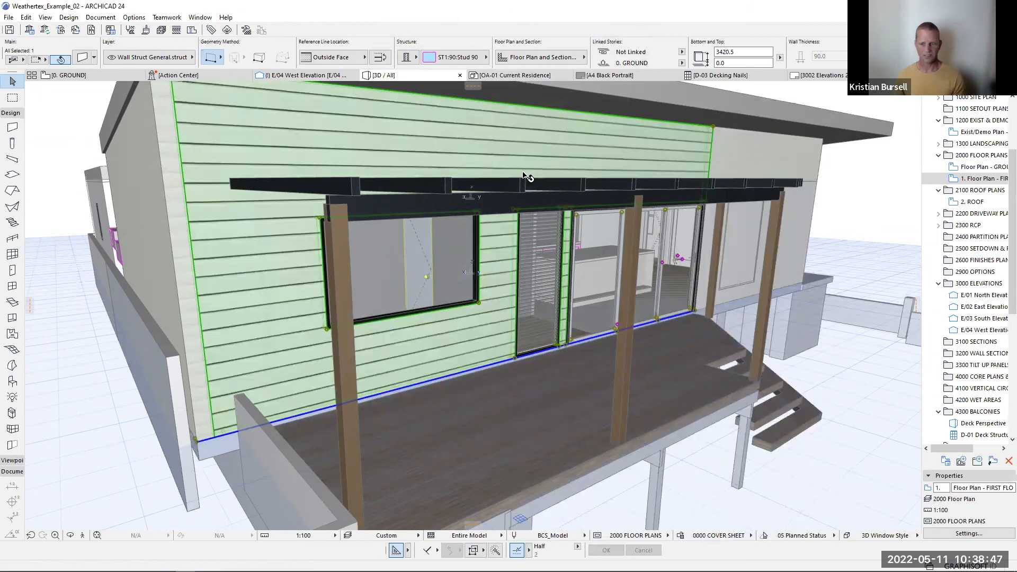
- Examine the board cladding on the deck wall in 3D and review the wall's surface override settings
mouse_move(477, 204)
middle_mouse_down("shift")
mouse_move(505, 201)
mouse_move(487, 214)
middle_mouse_up("shift")
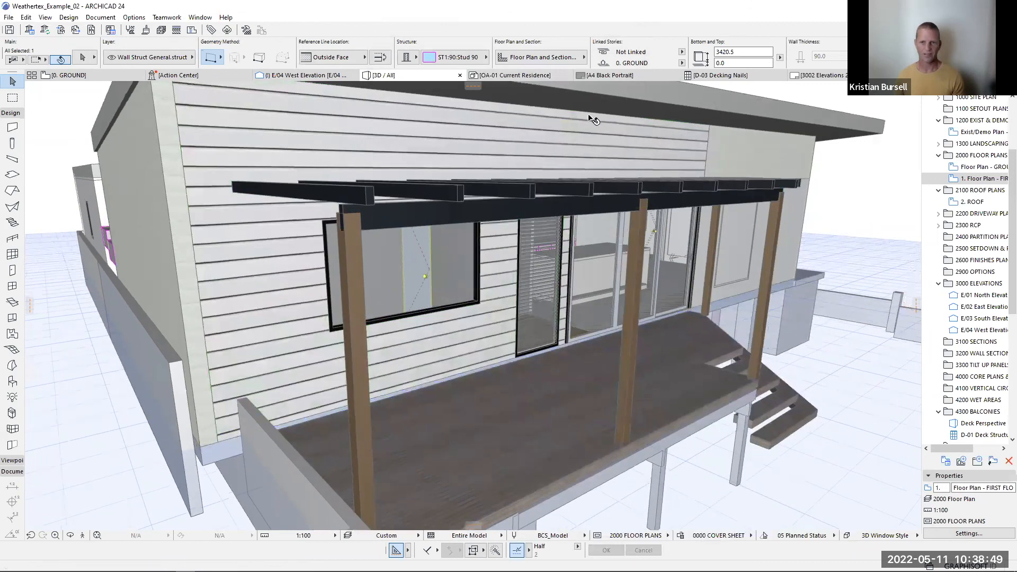
scroll(411, 262, "up", 3)
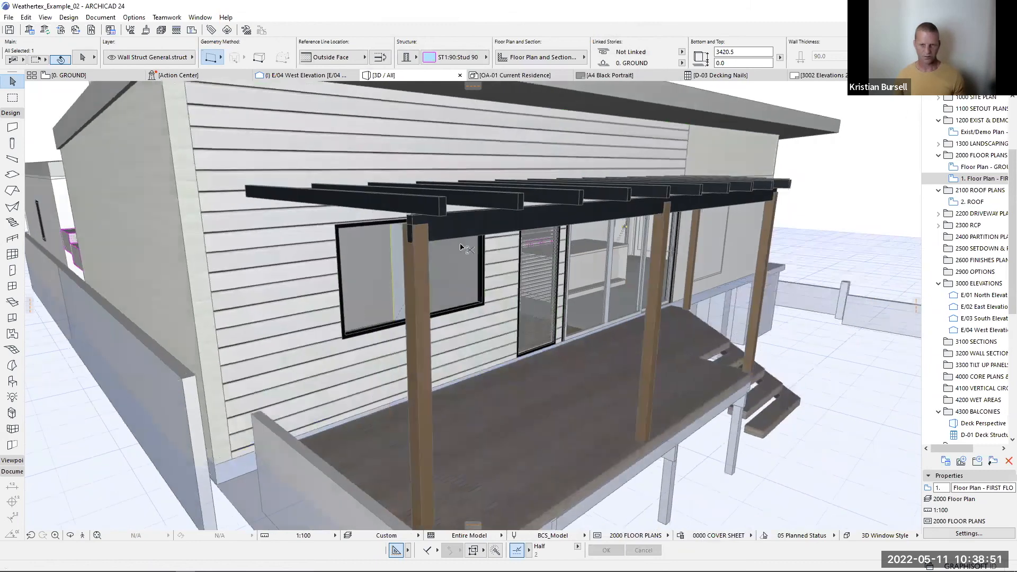
middle_click_drag(484, 235, 471, 201, "shift")
middle_click_drag(218, 158, 271, 288, "shift")
double_click(271, 288)
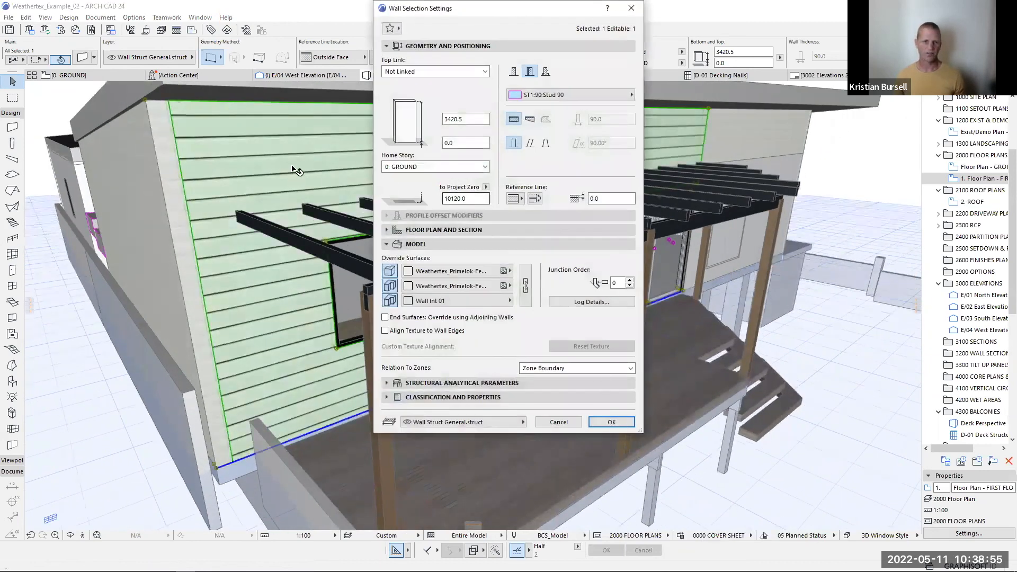
key("Escape")
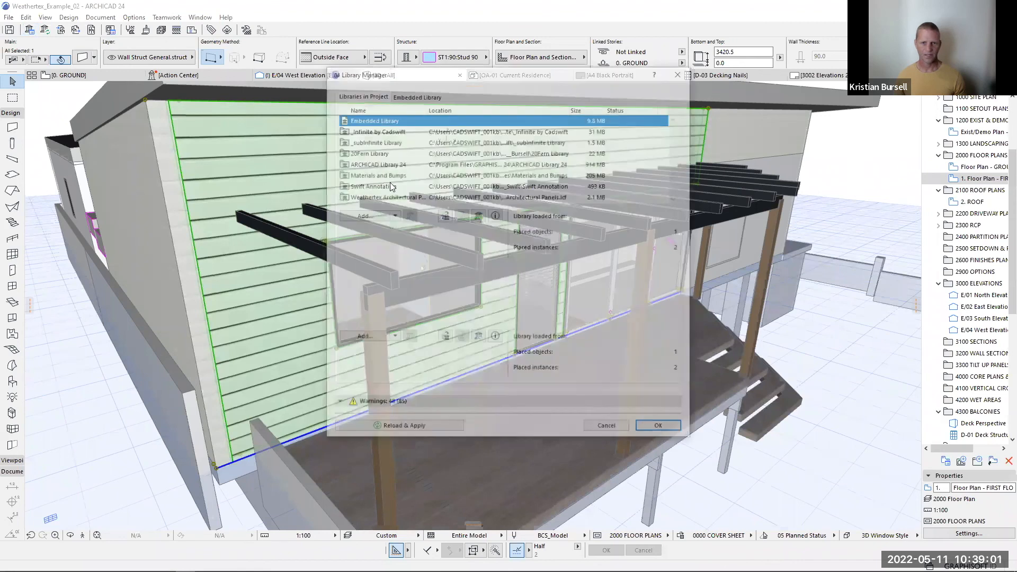
- Locate the Materials and Bumps folder inside the library's Surfaces folder, check its contents, and leave without adding it
left_click(384, 174)
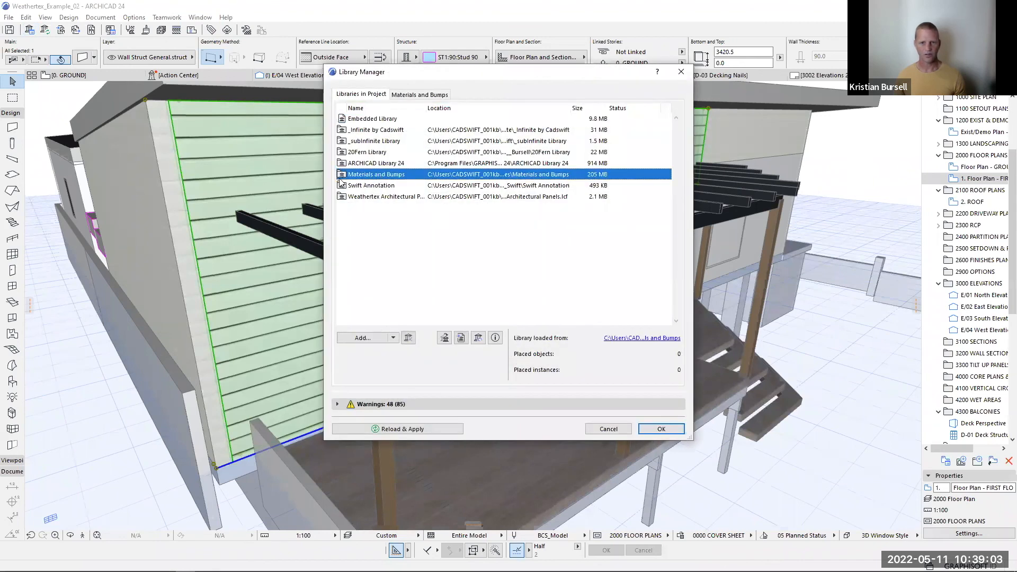
left_click(365, 337)
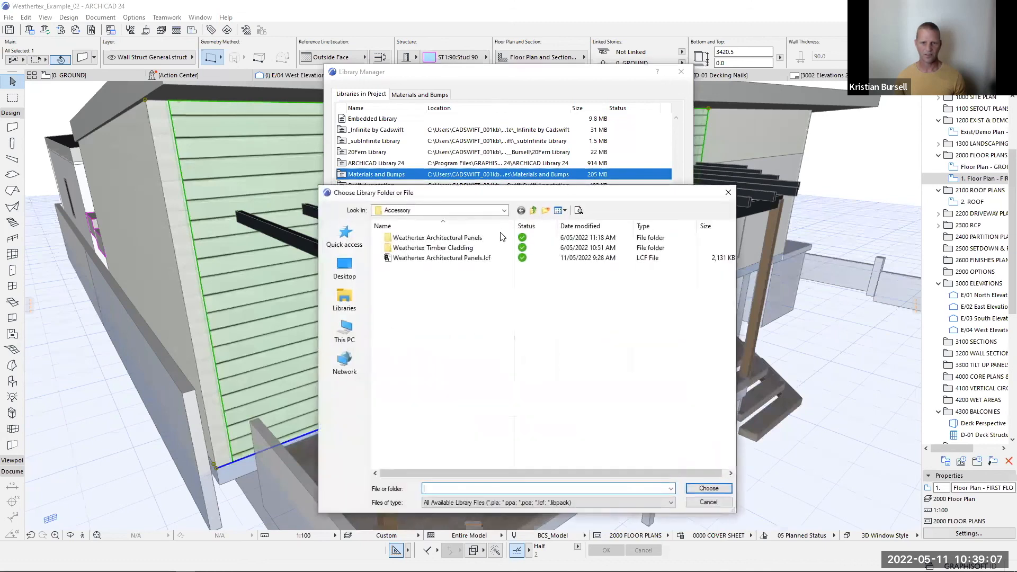
left_click(533, 211)
double_click(403, 249)
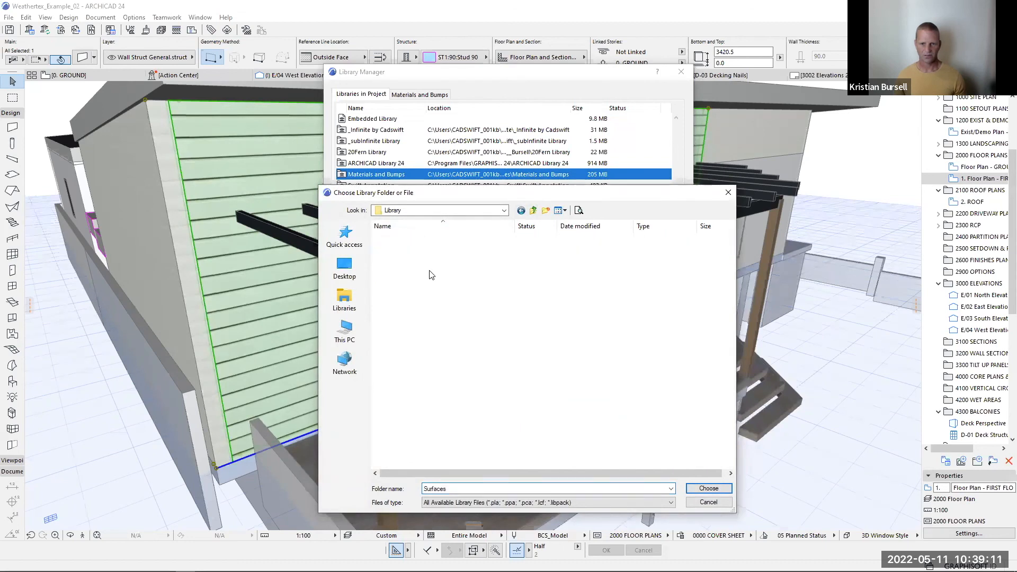
left_click(422, 241)
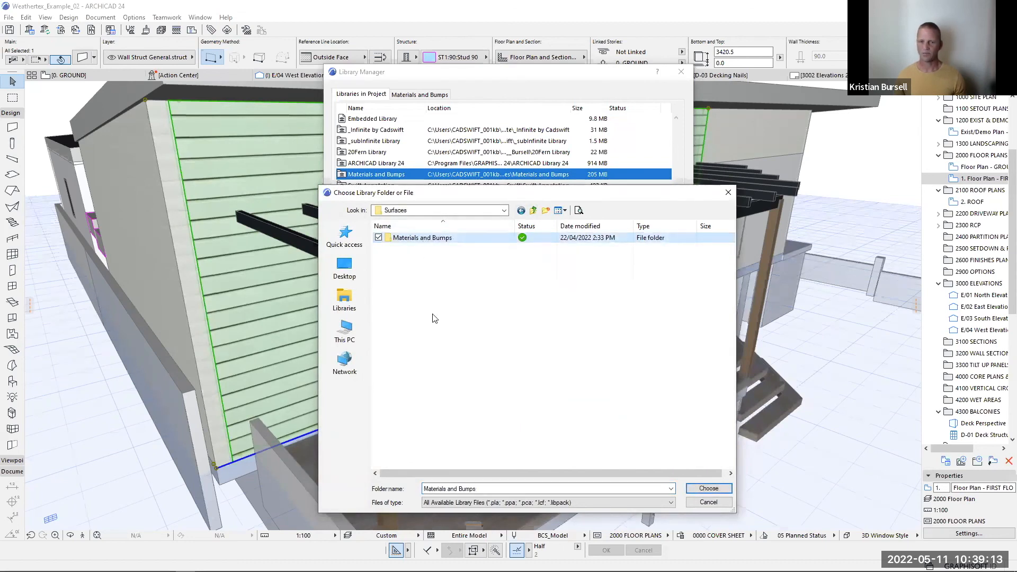
double_click(428, 238)
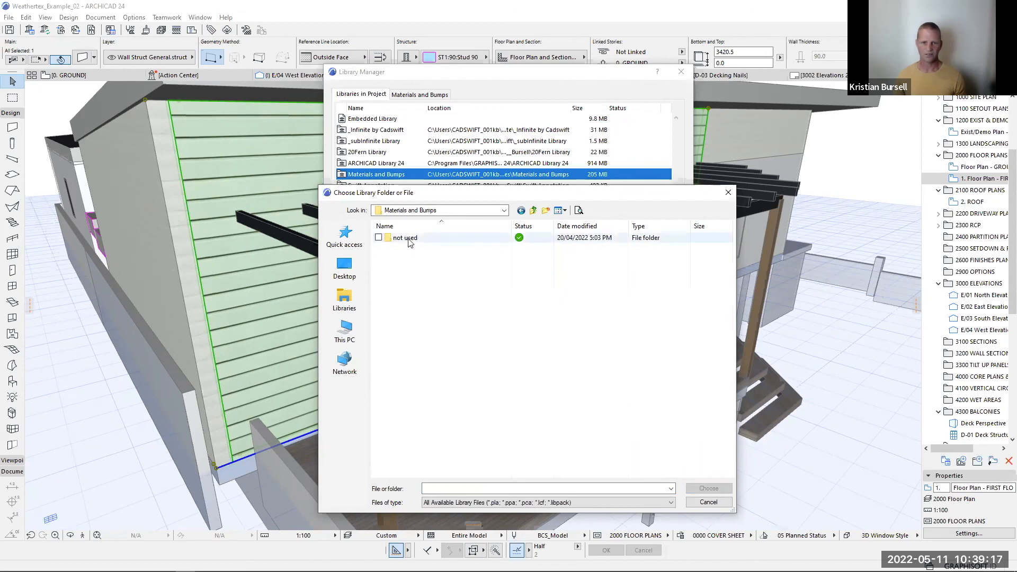
left_click(533, 210)
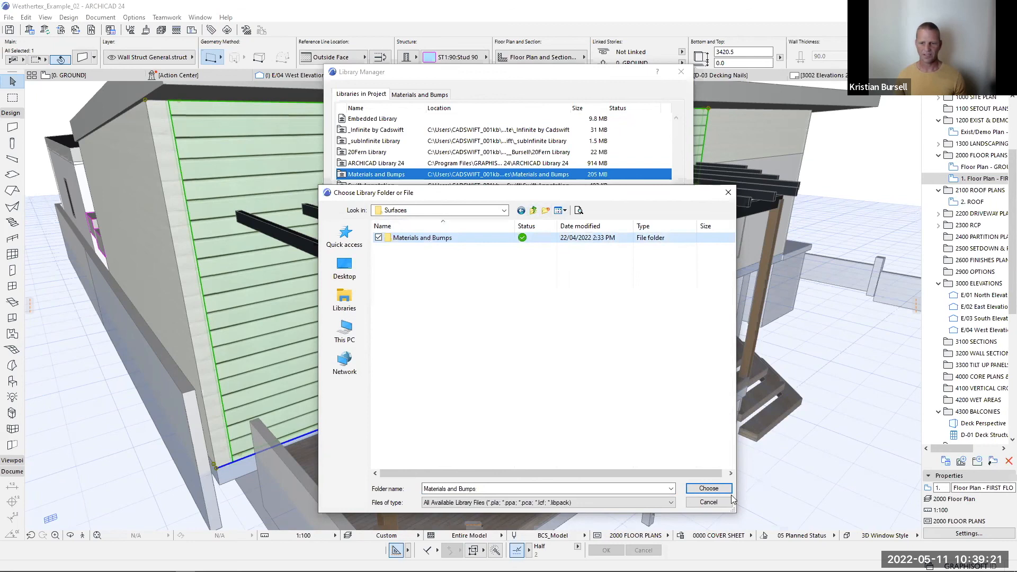
left_click(716, 502)
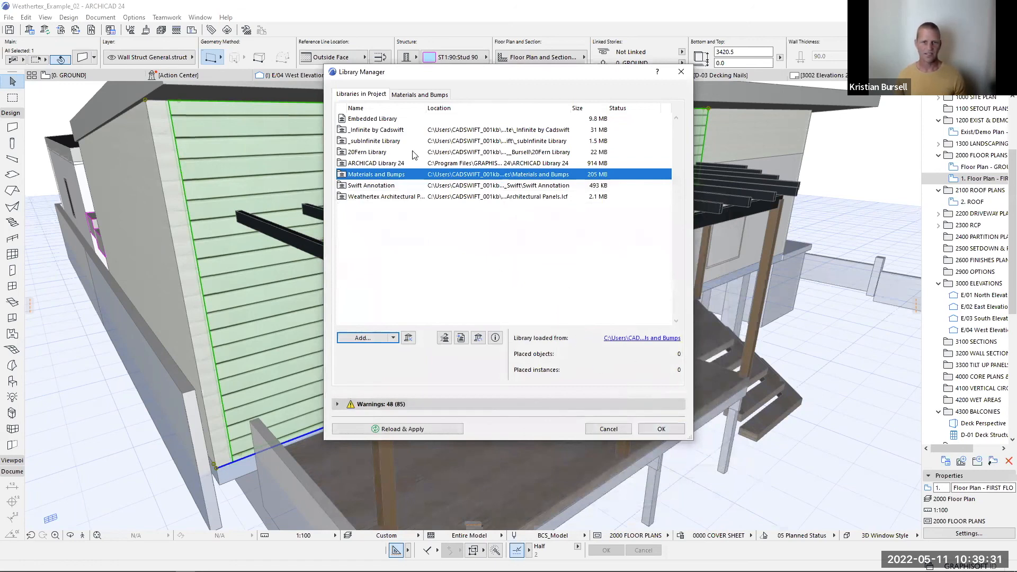
- Add Weathertex Architectural Panels.lcf from the library's Accessory folder to the project libraries
left_click(373, 199)
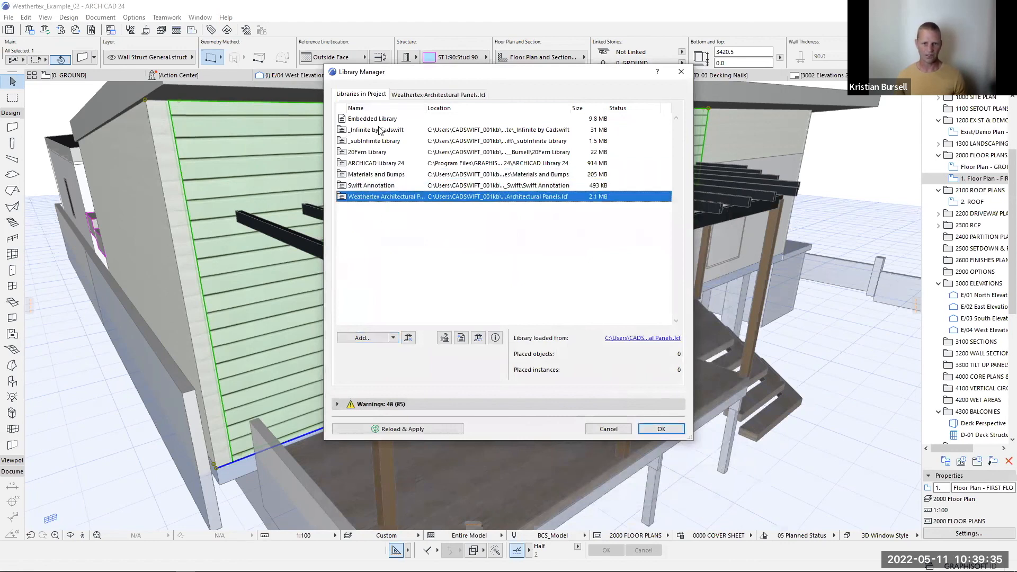
left_click(367, 337)
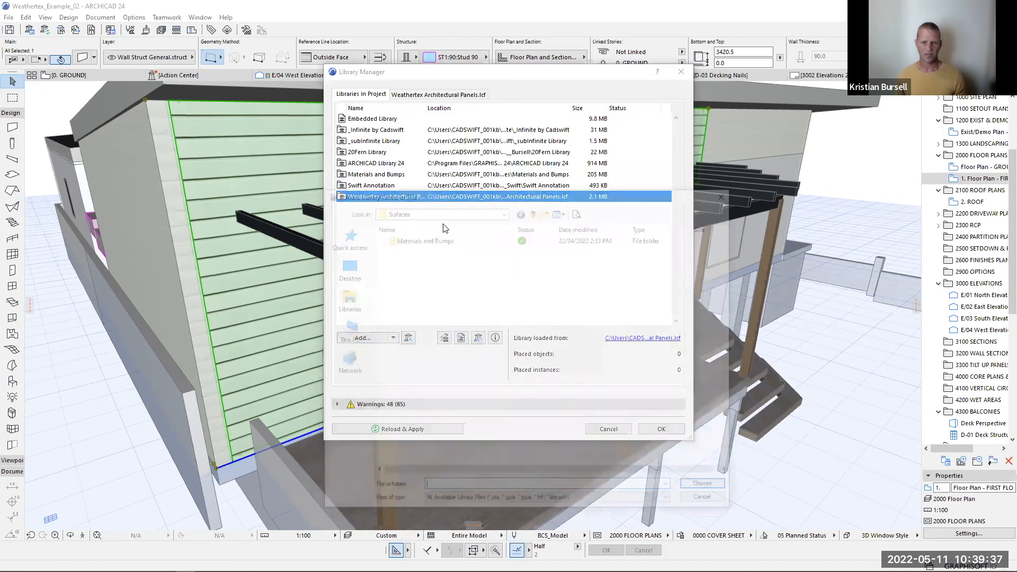
left_click(534, 214)
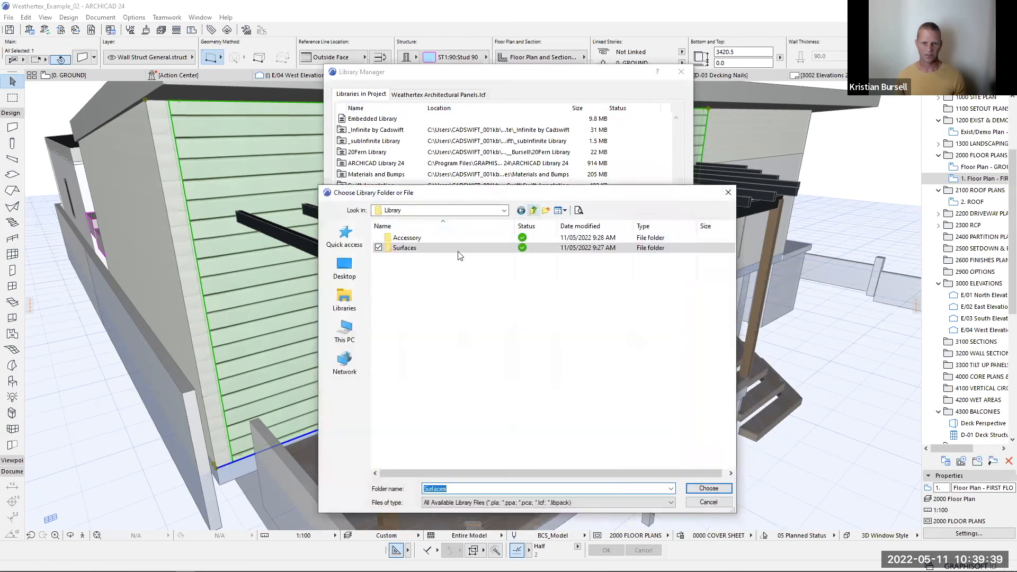
double_click(419, 239)
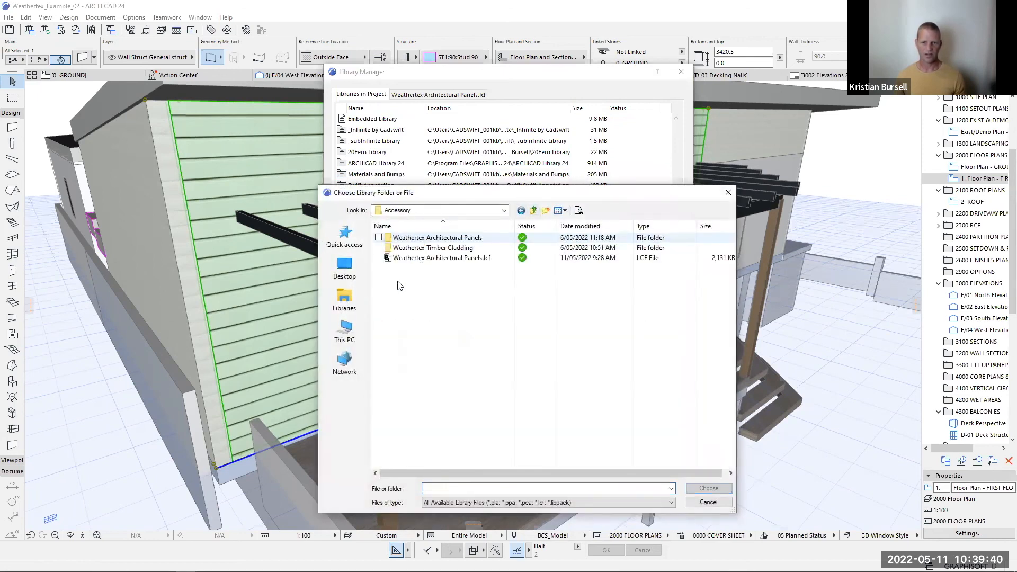
left_click(467, 258)
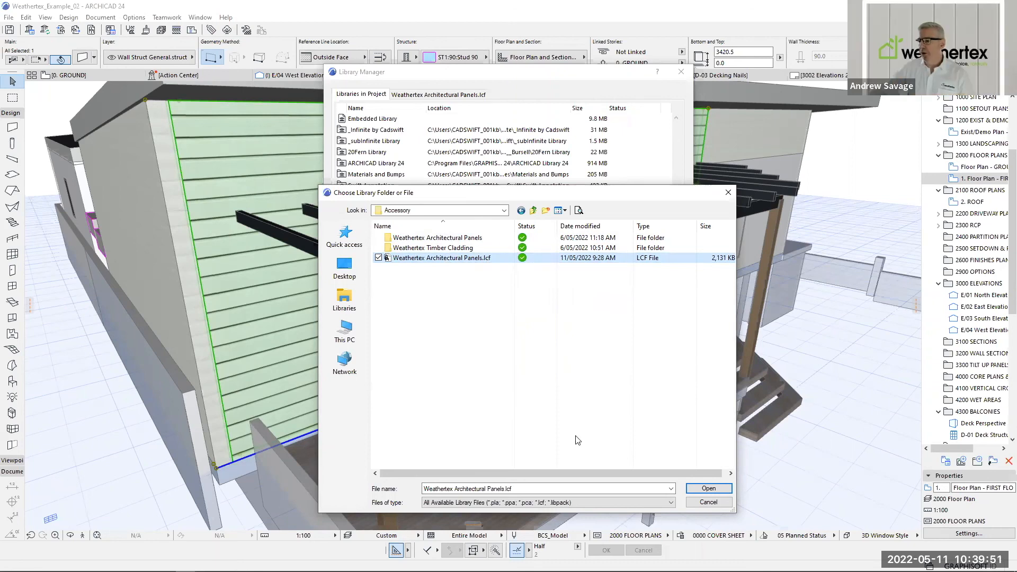
left_click(709, 488)
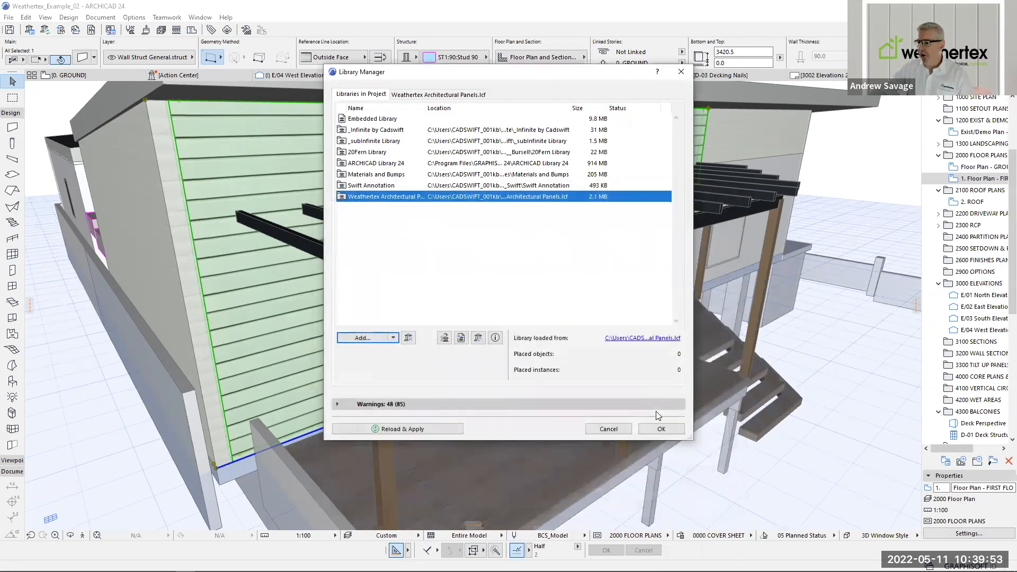